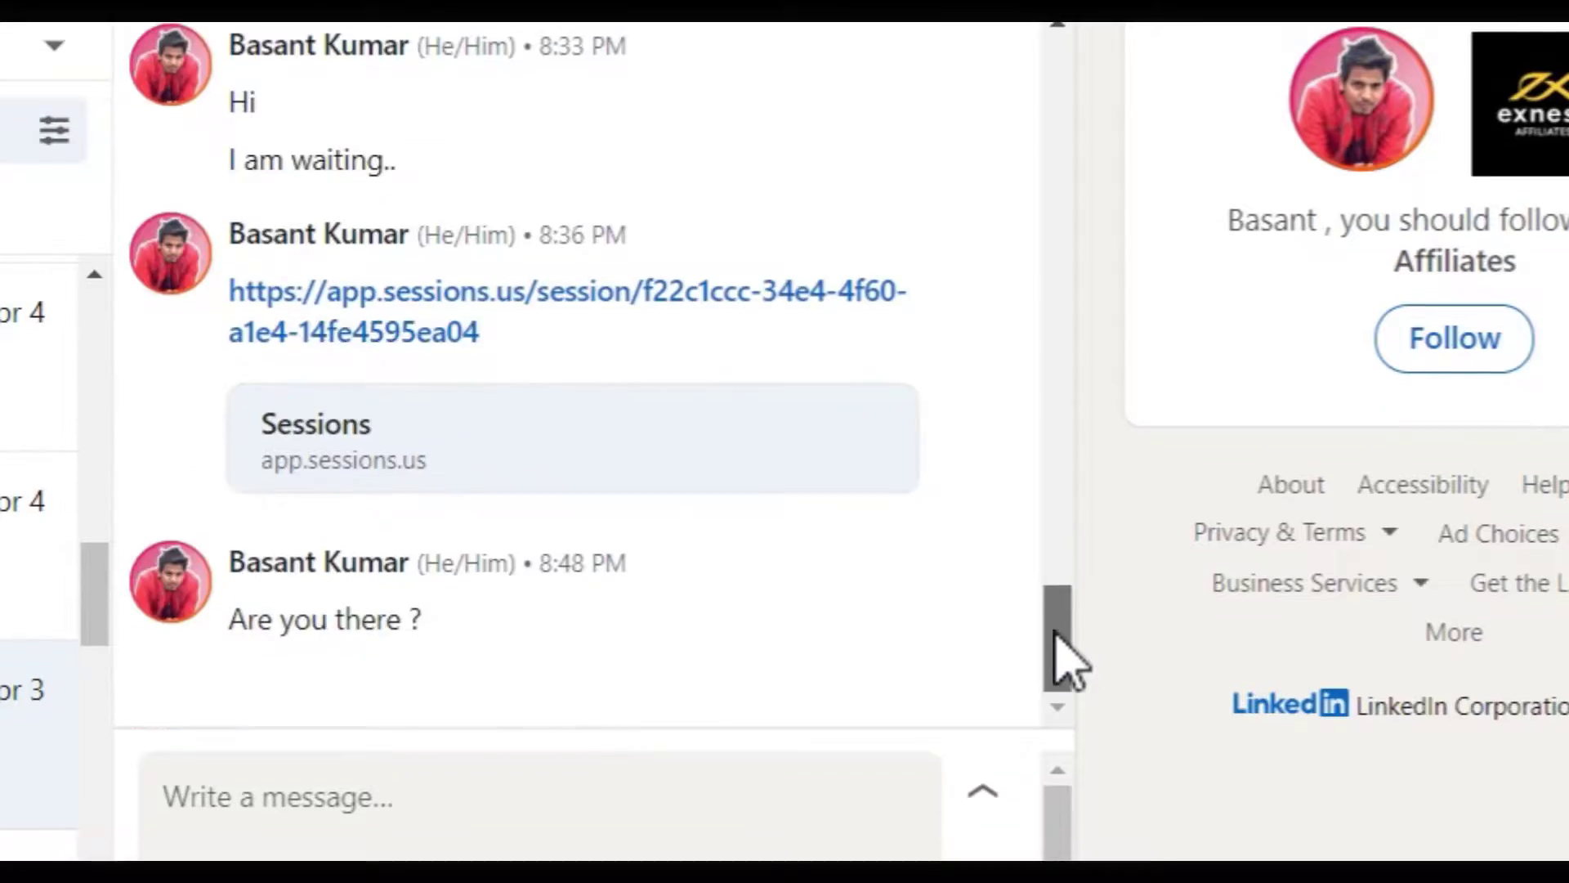
# Step: Look through the outreach conversations in the LinkedIn messaging inbox and the history of the open thread
pyautogui.moveTo(1056, 634); pyautogui.dragTo(1060, 82)
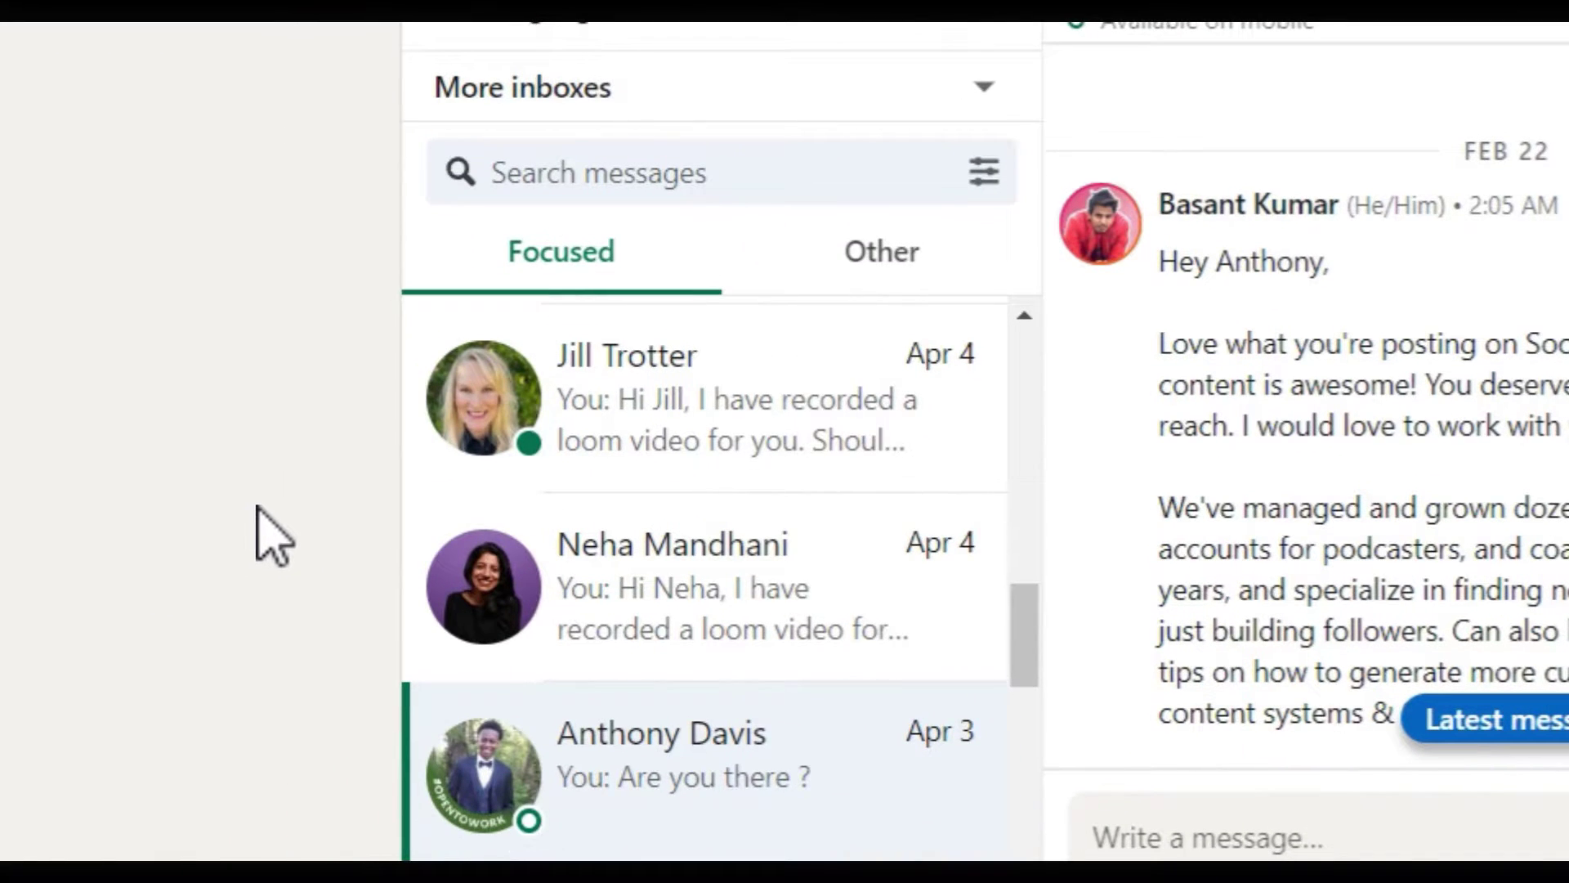
pyautogui.scroll(-8, 820, 555)
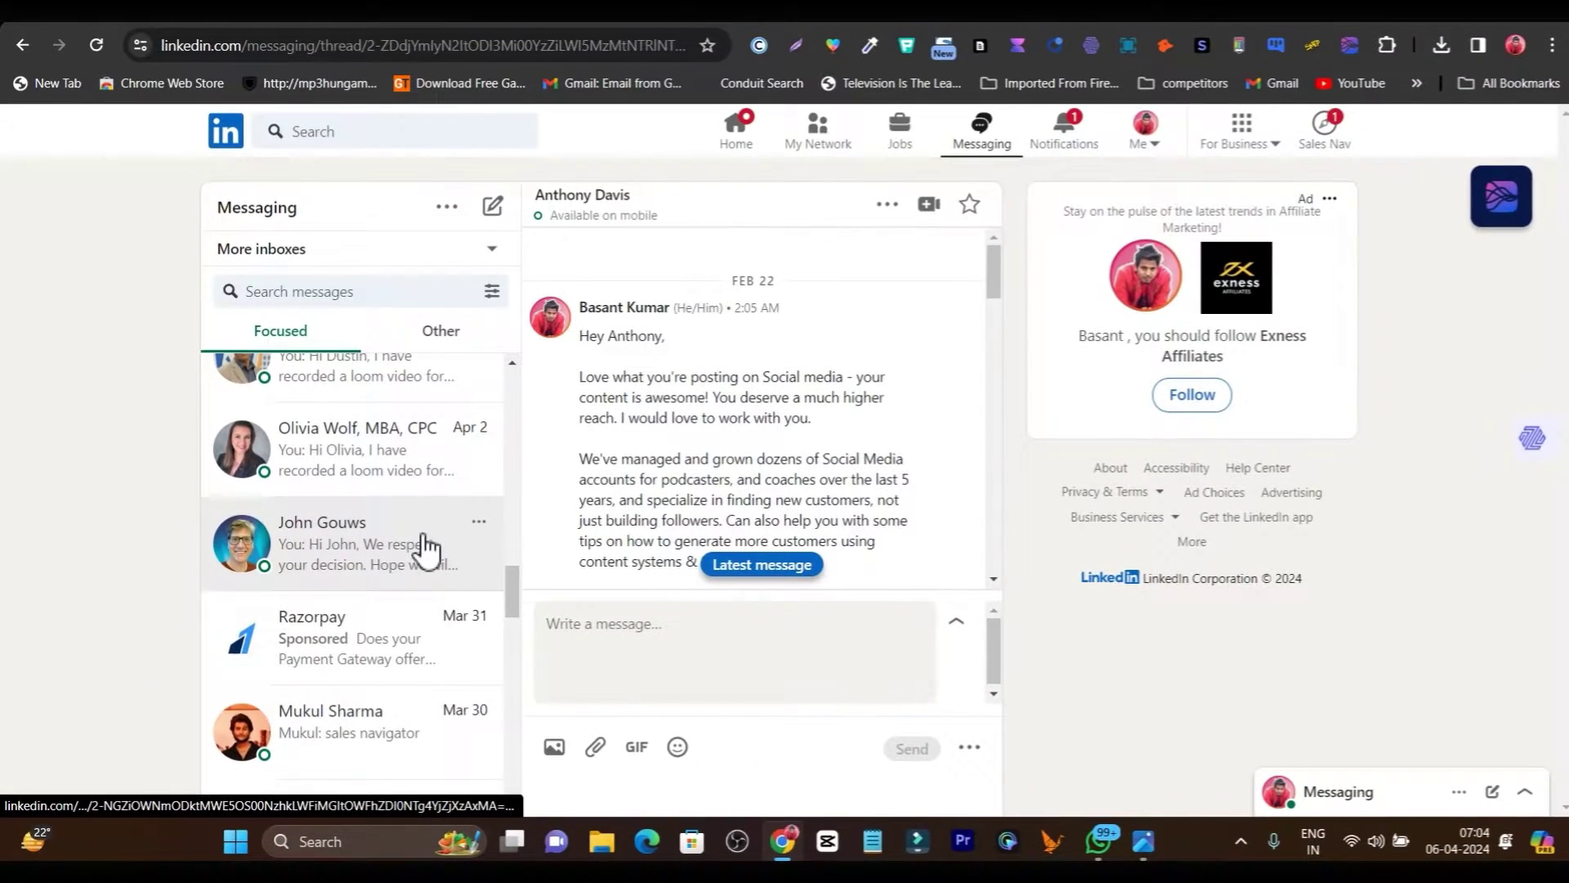
pyautogui.scroll(10, 424, 549)
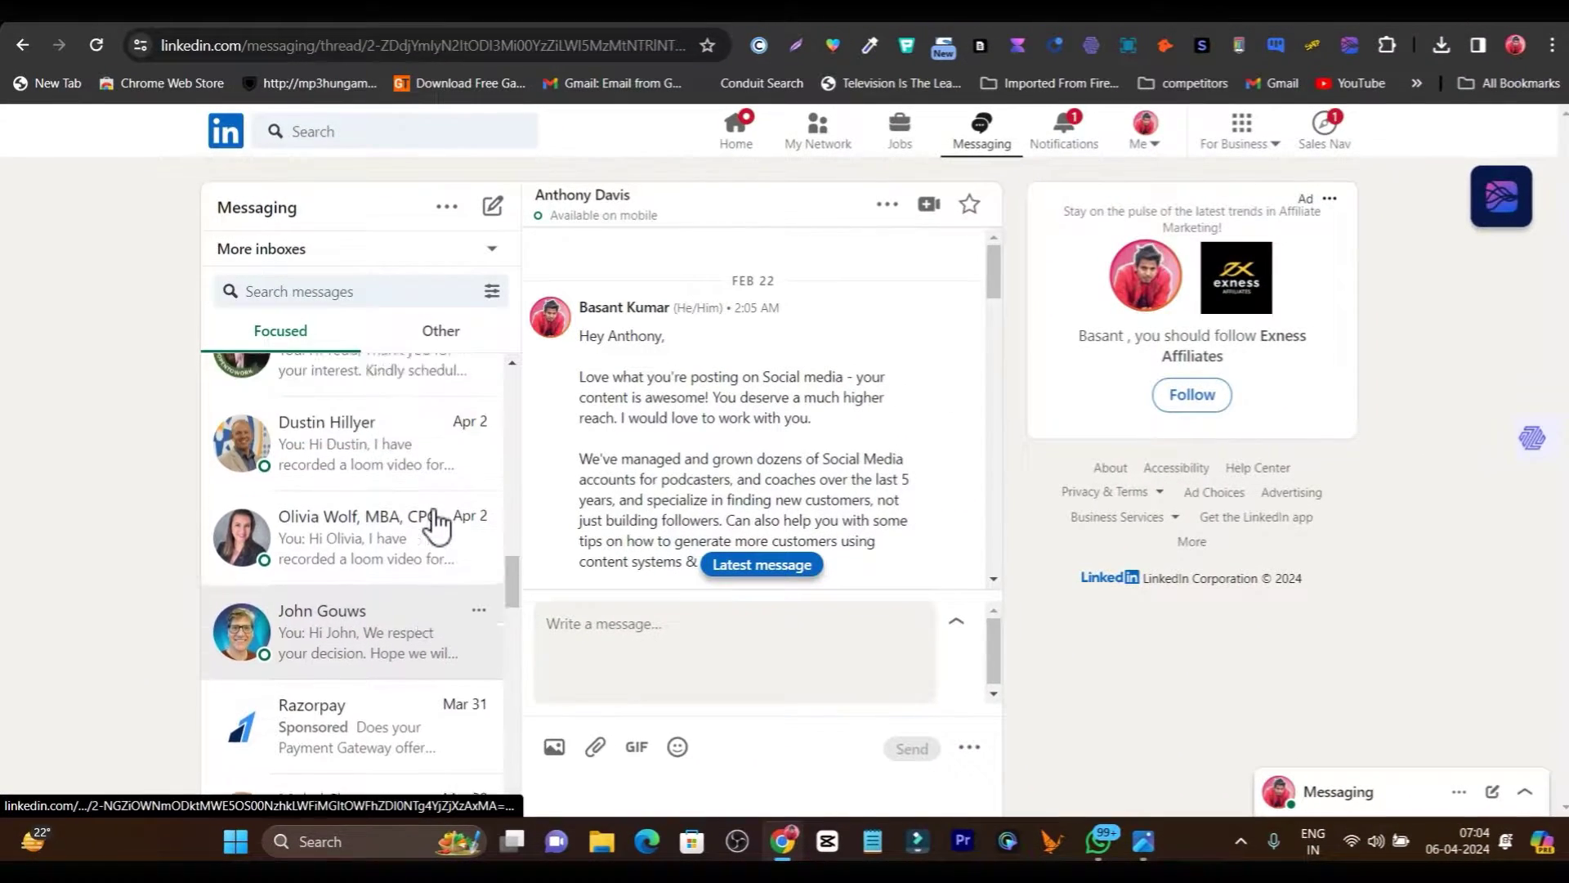
pyautogui.scroll(10, 427, 515)
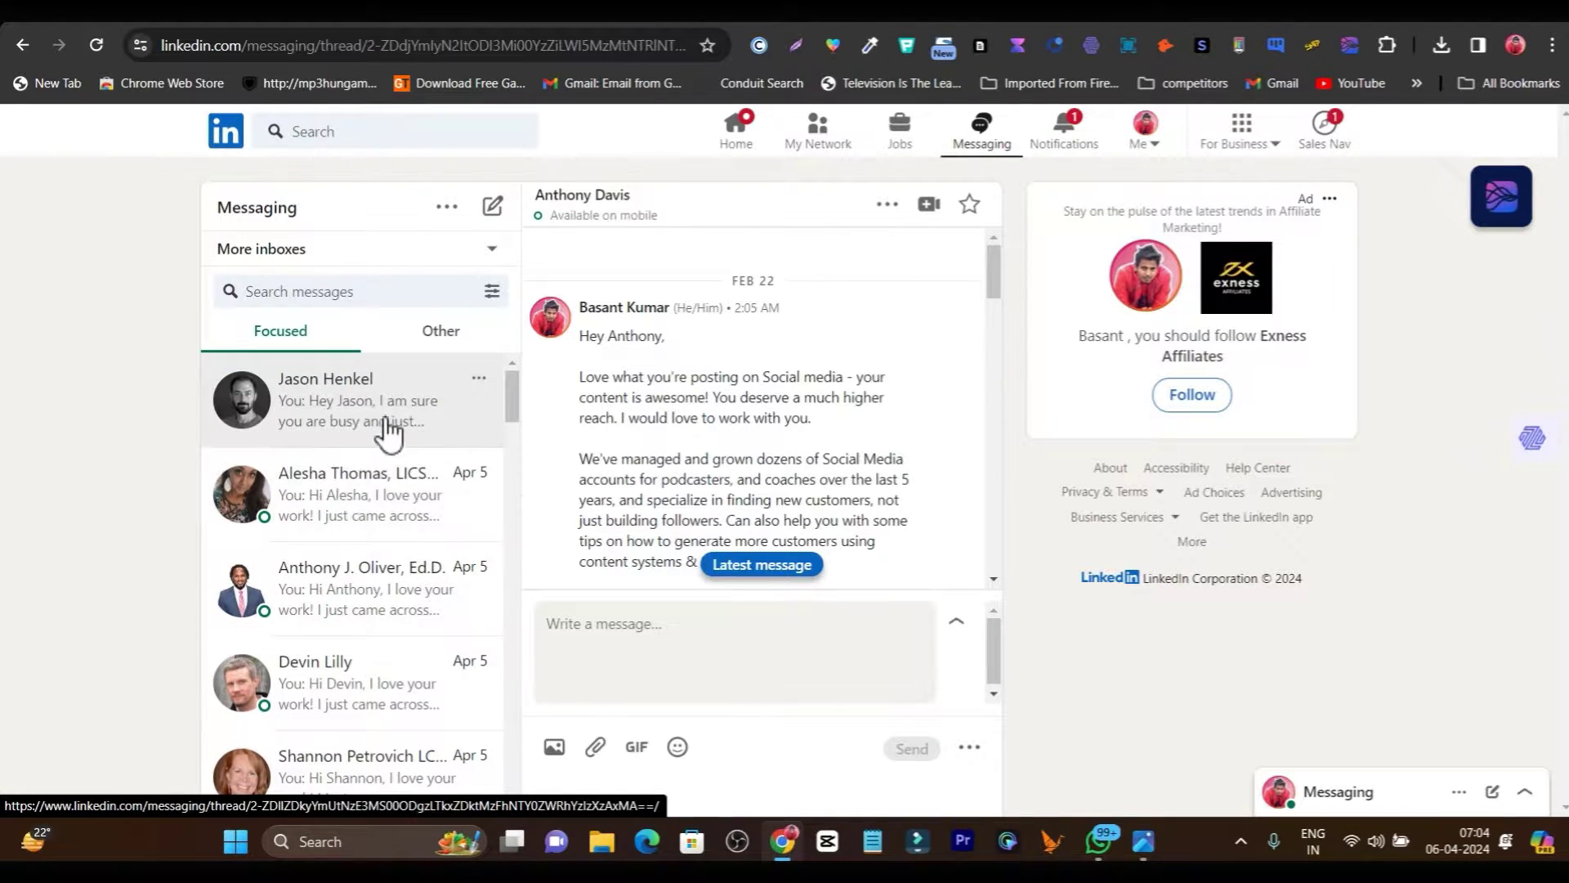
pyautogui.scroll(-3, 217, 609)
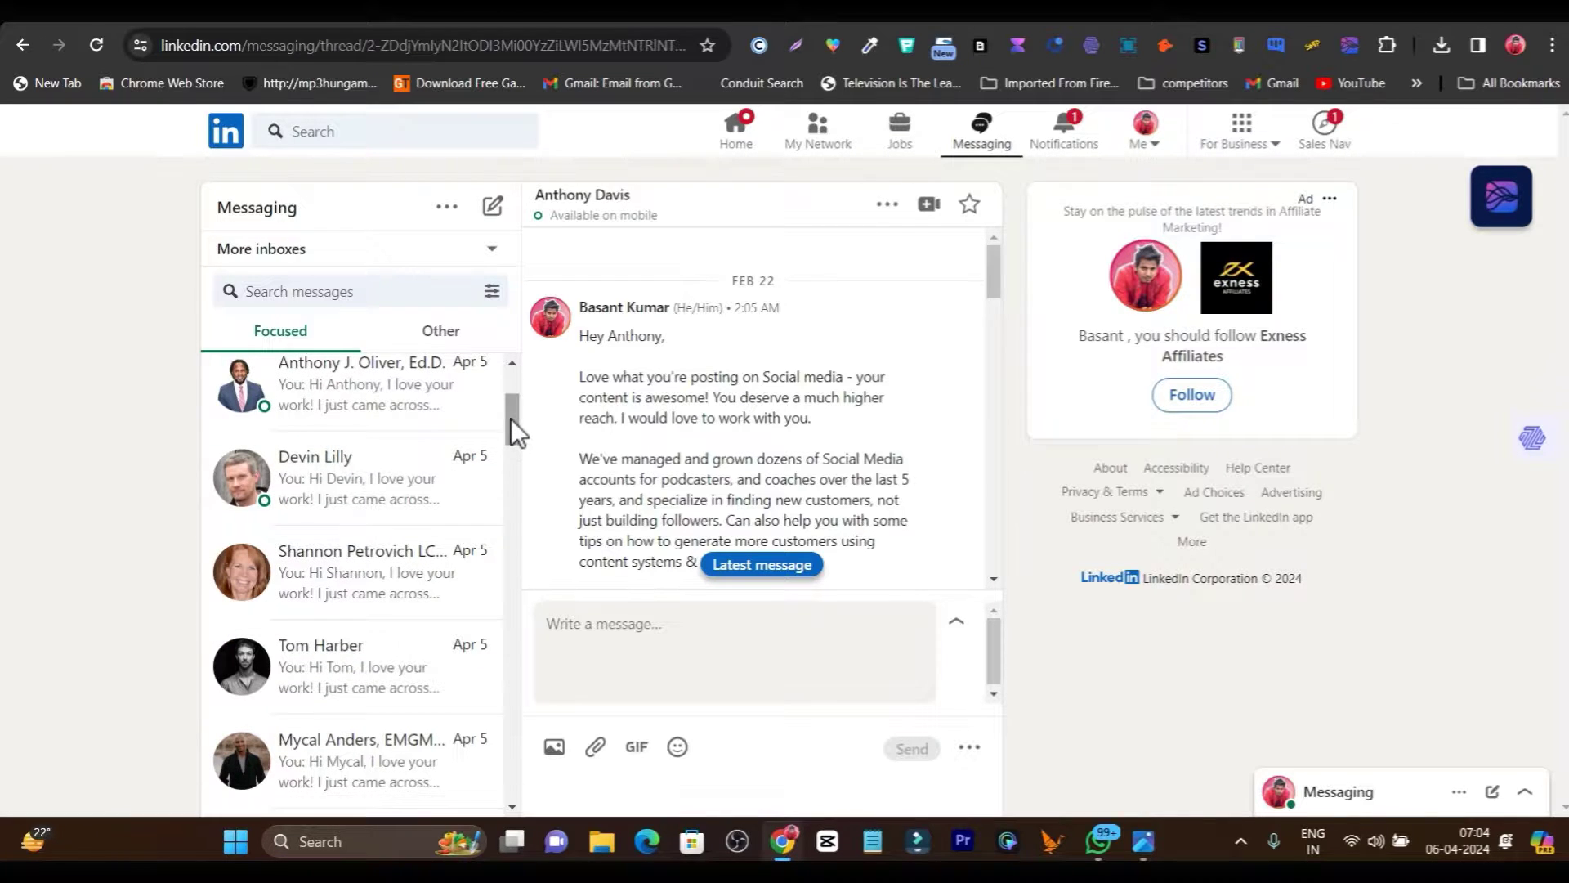
pyautogui.moveTo(511, 419)
pyautogui.mouseDown()
pyautogui.moveTo(513, 512)
pyautogui.moveTo(532, 396)
pyautogui.mouseUp()
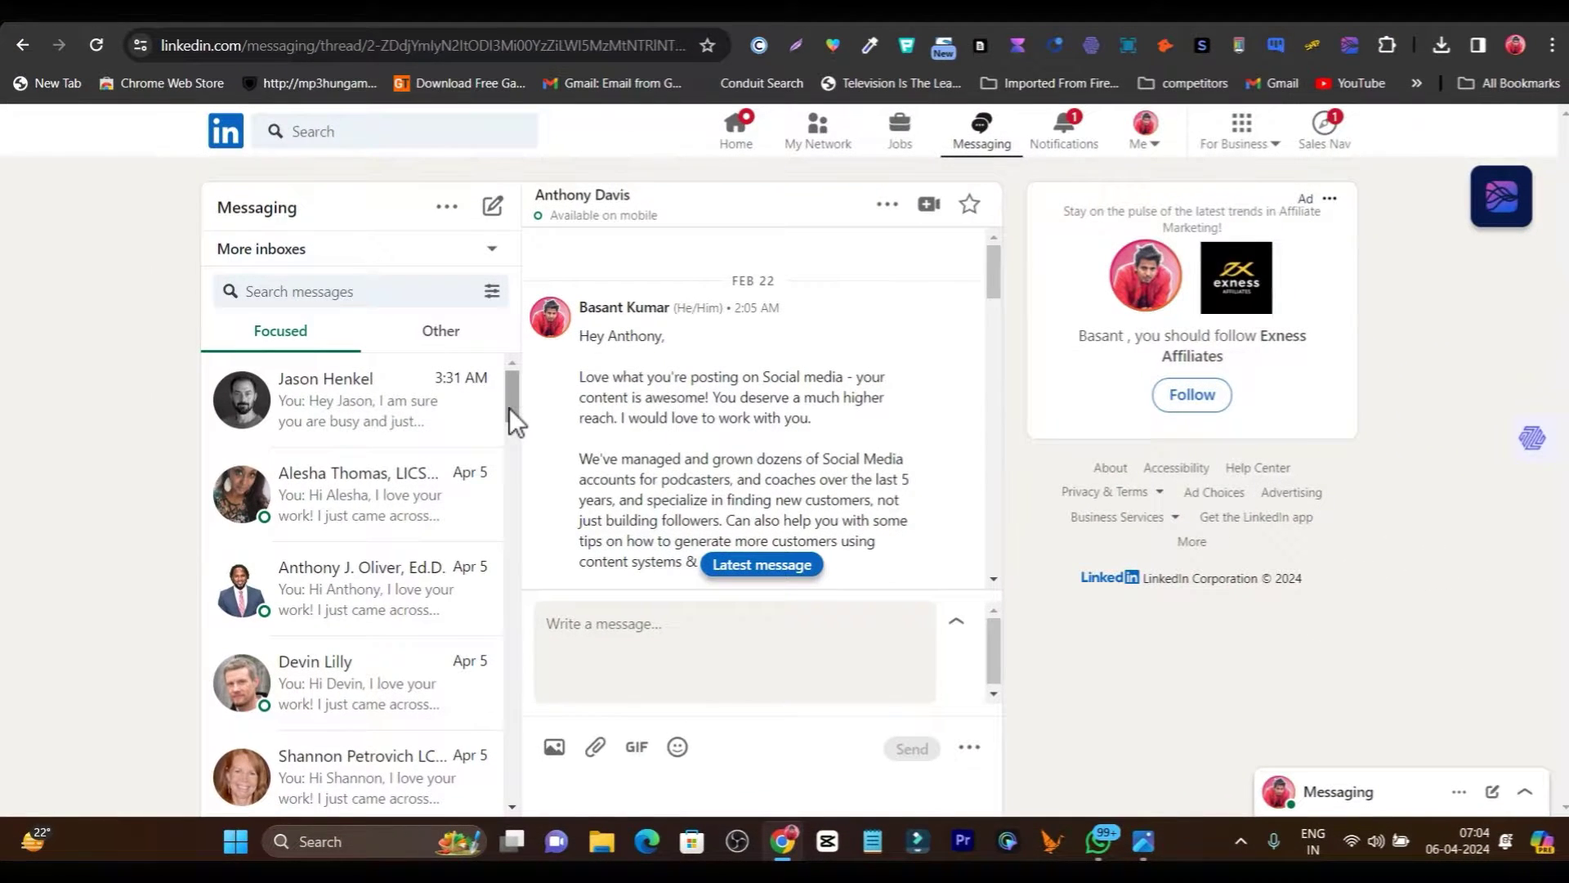
pyautogui.scroll(-3, 508, 417)
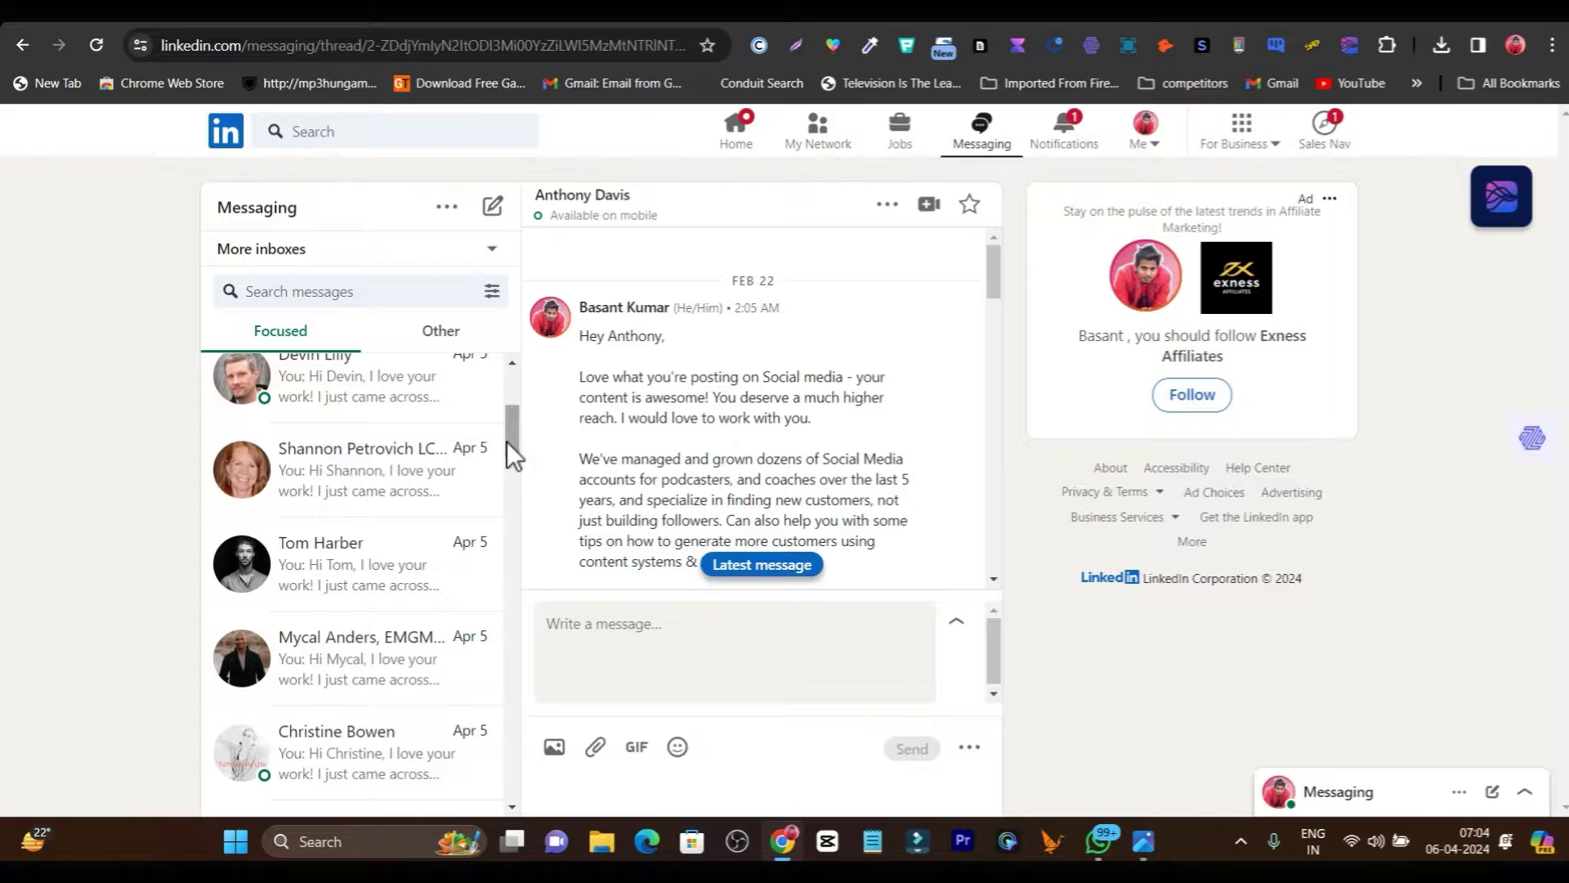
pyautogui.scroll(3, 512, 409)
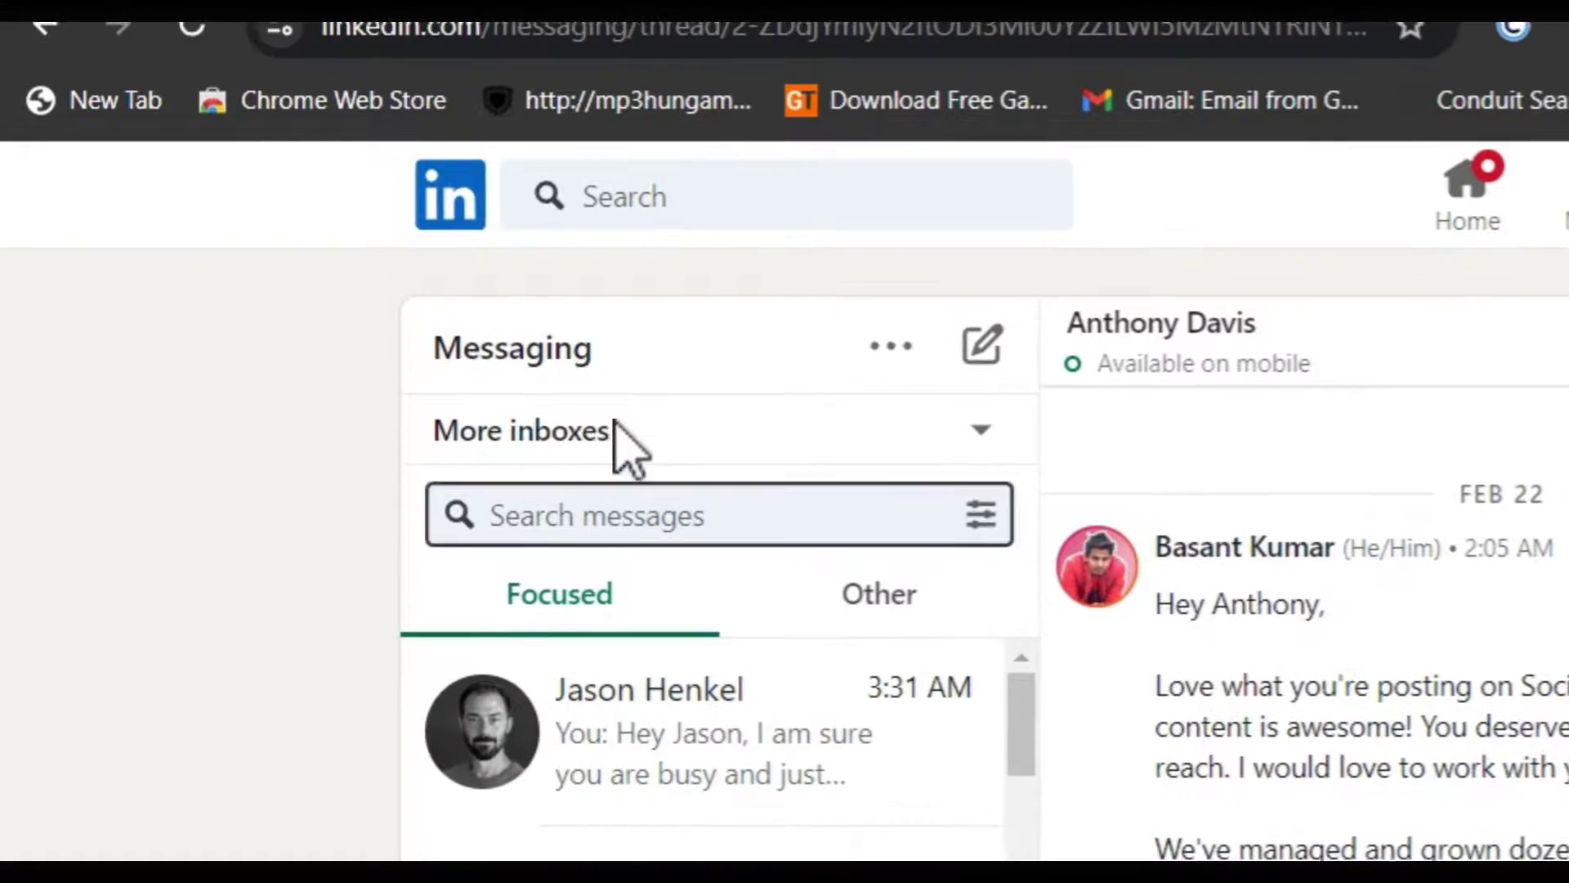
pyautogui.click(376, 296)
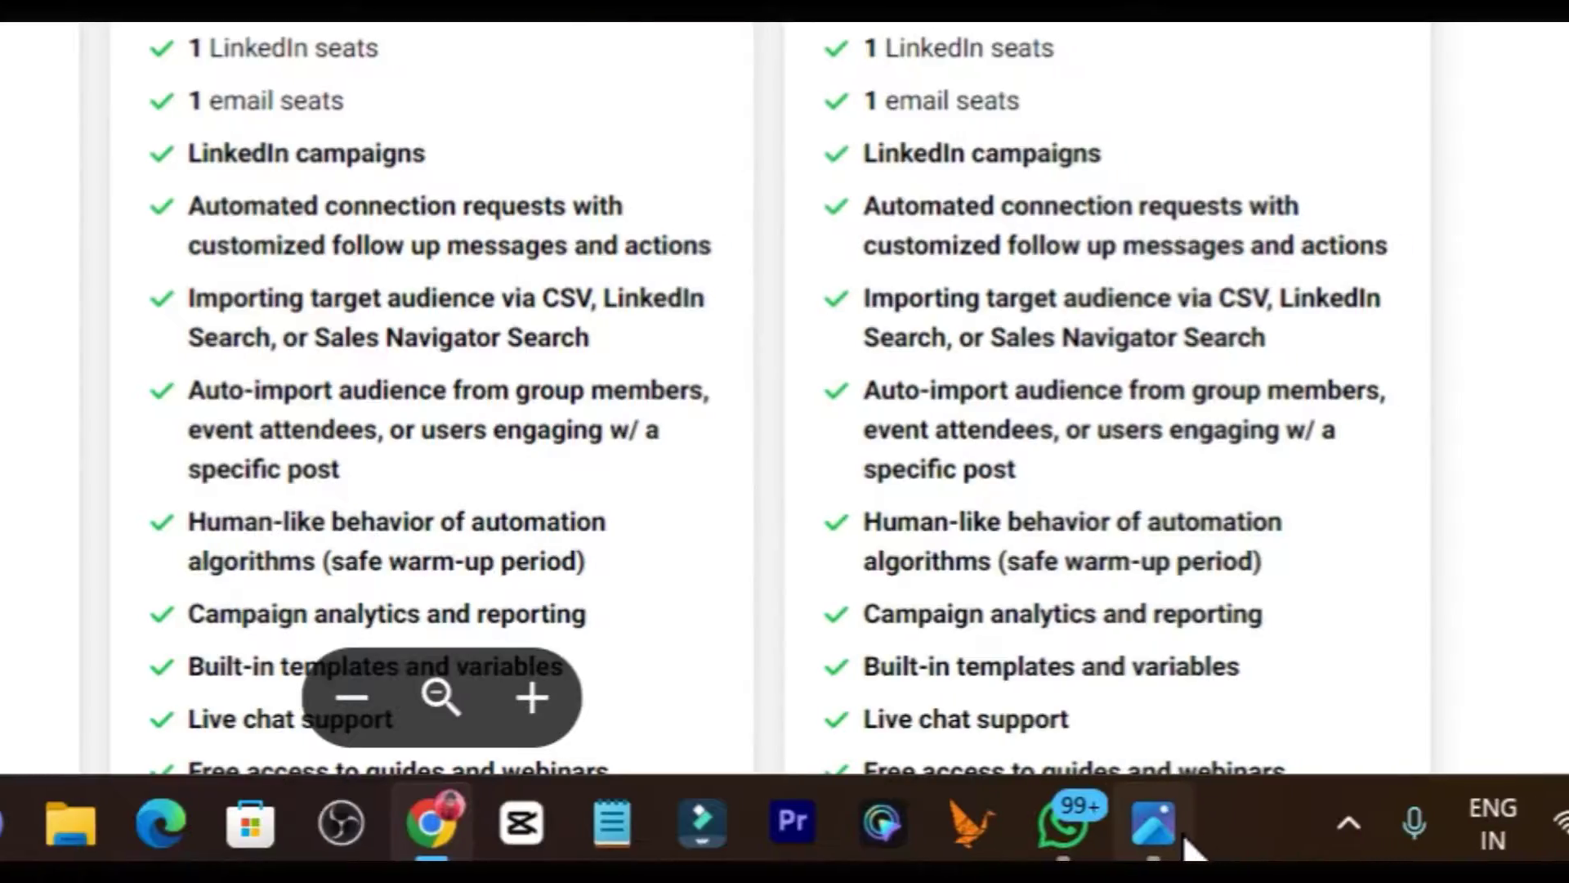
# Step: Switch to the Photos window to view the image open there
pyautogui.moveTo(1186, 842)
pyautogui.click(1138, 659)
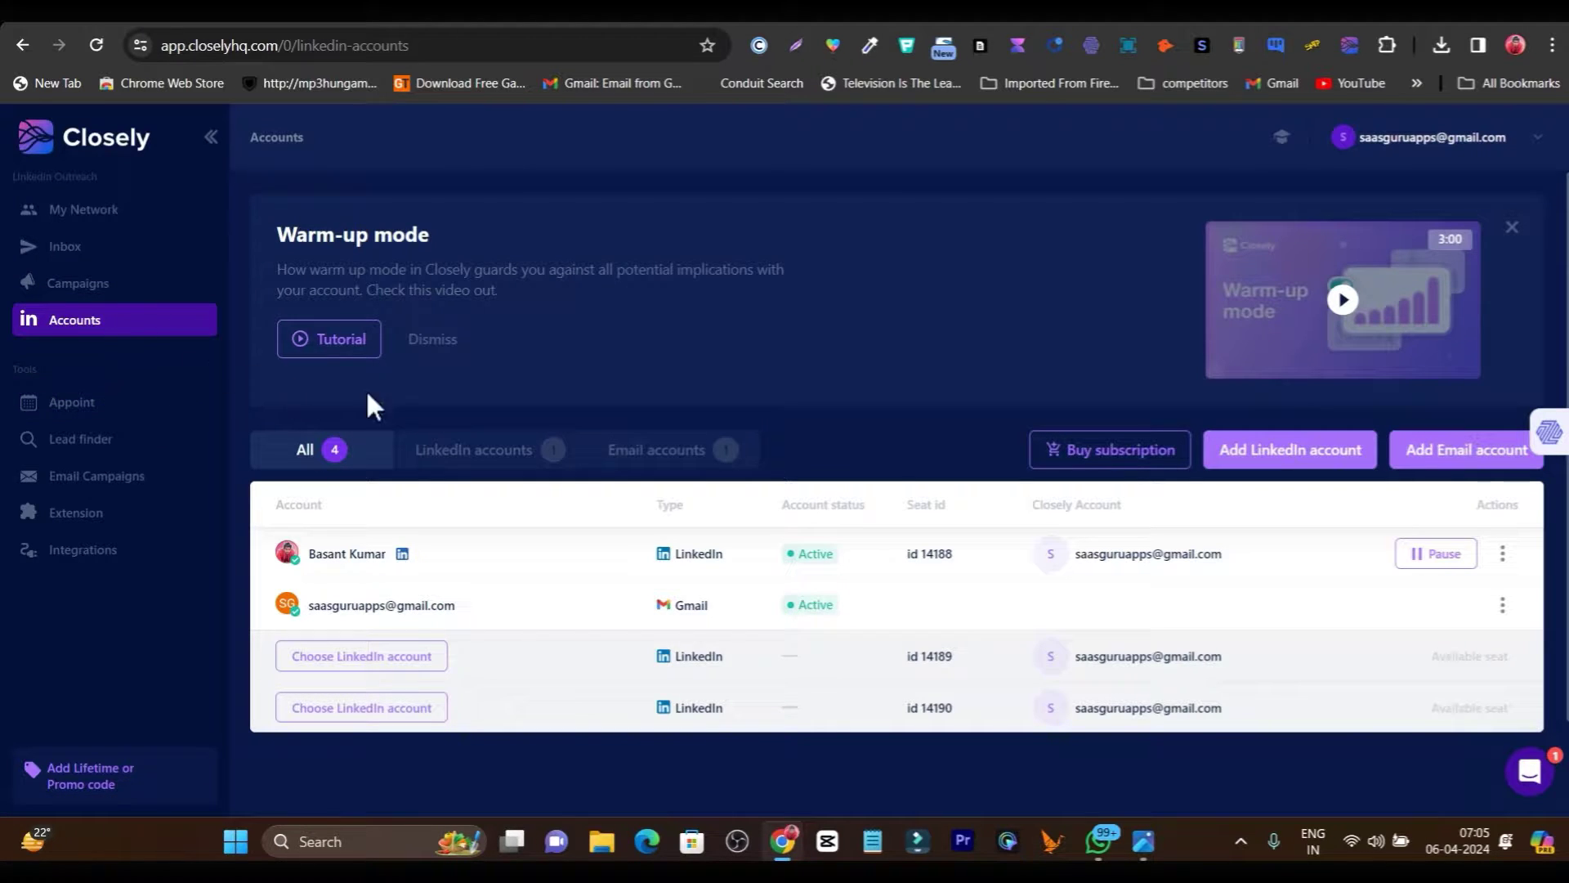
# Step: Open the new LinkedIn account form for the first available seat and examine its email, password and sync options
pyautogui.scroll(-2, 531, 441)
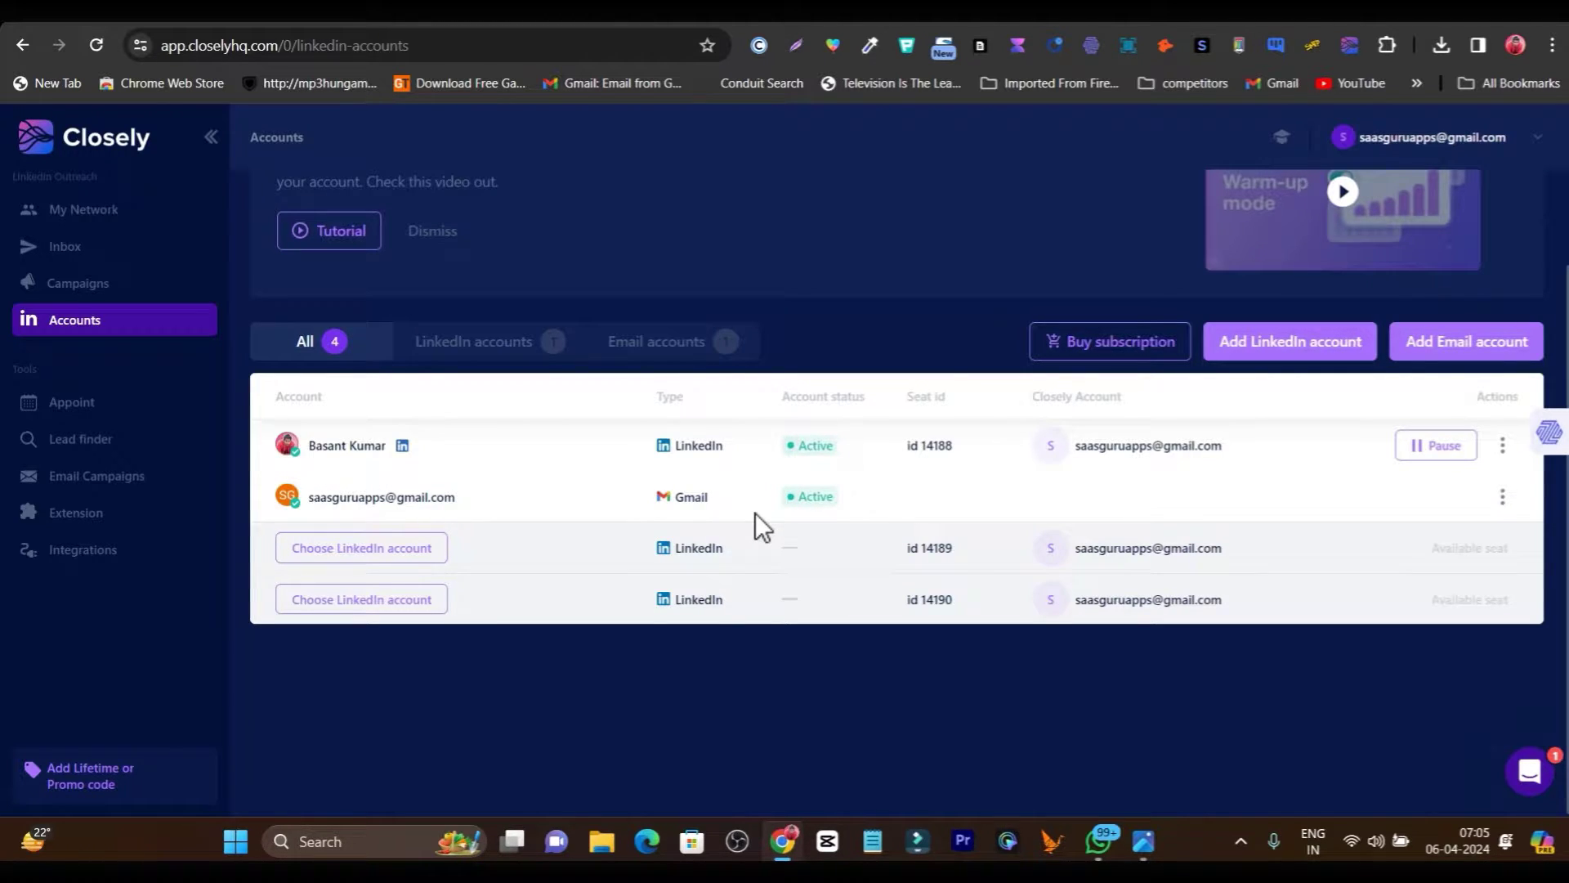
pyautogui.click(393, 564)
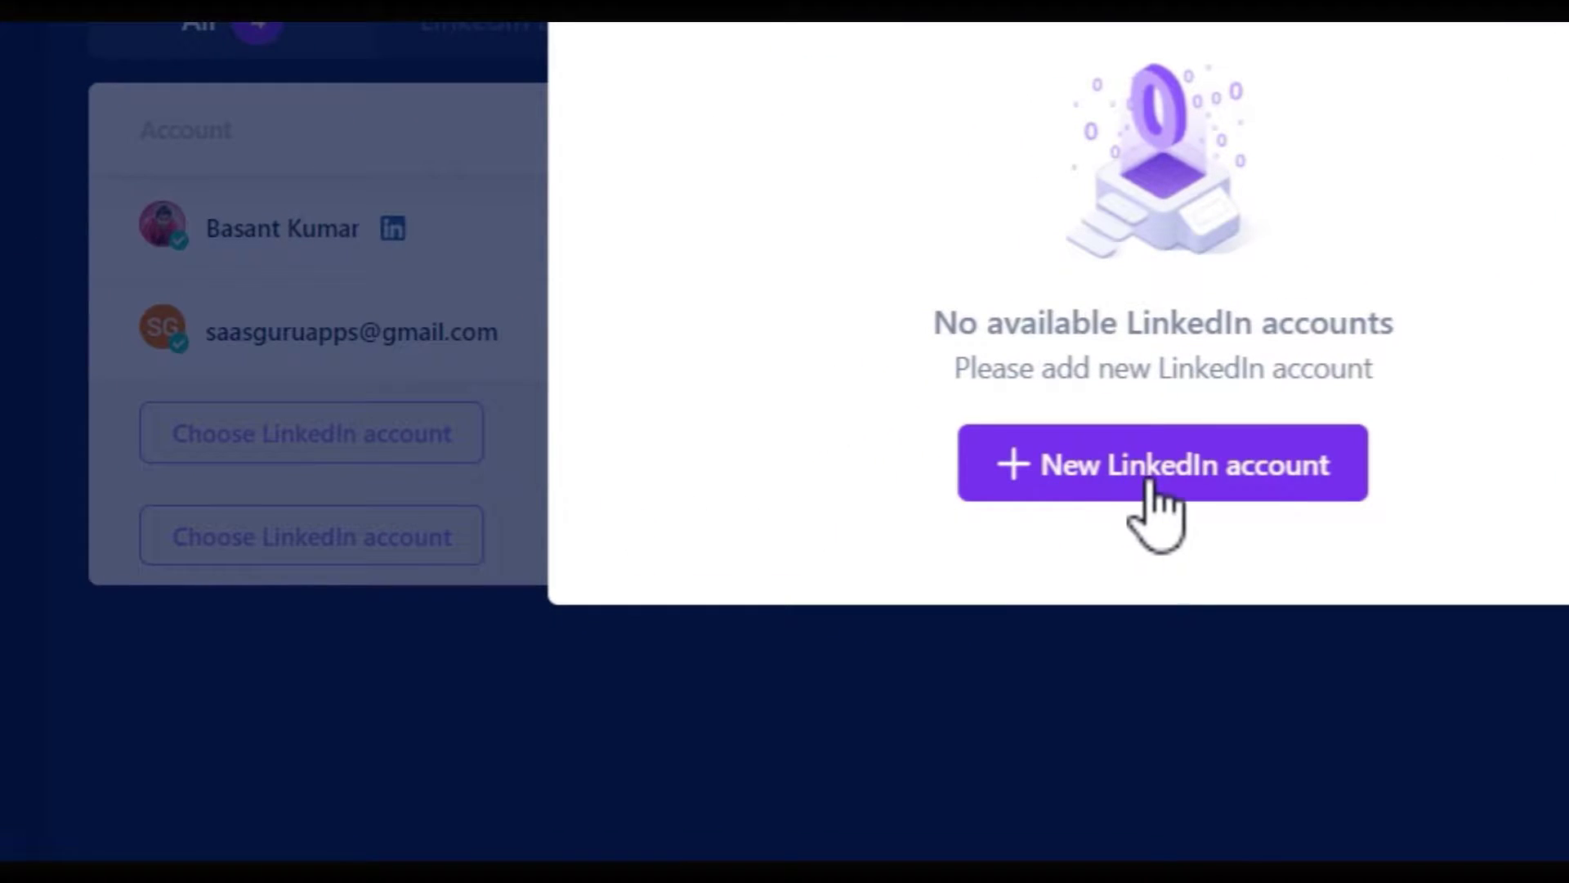
pyautogui.click(1165, 465)
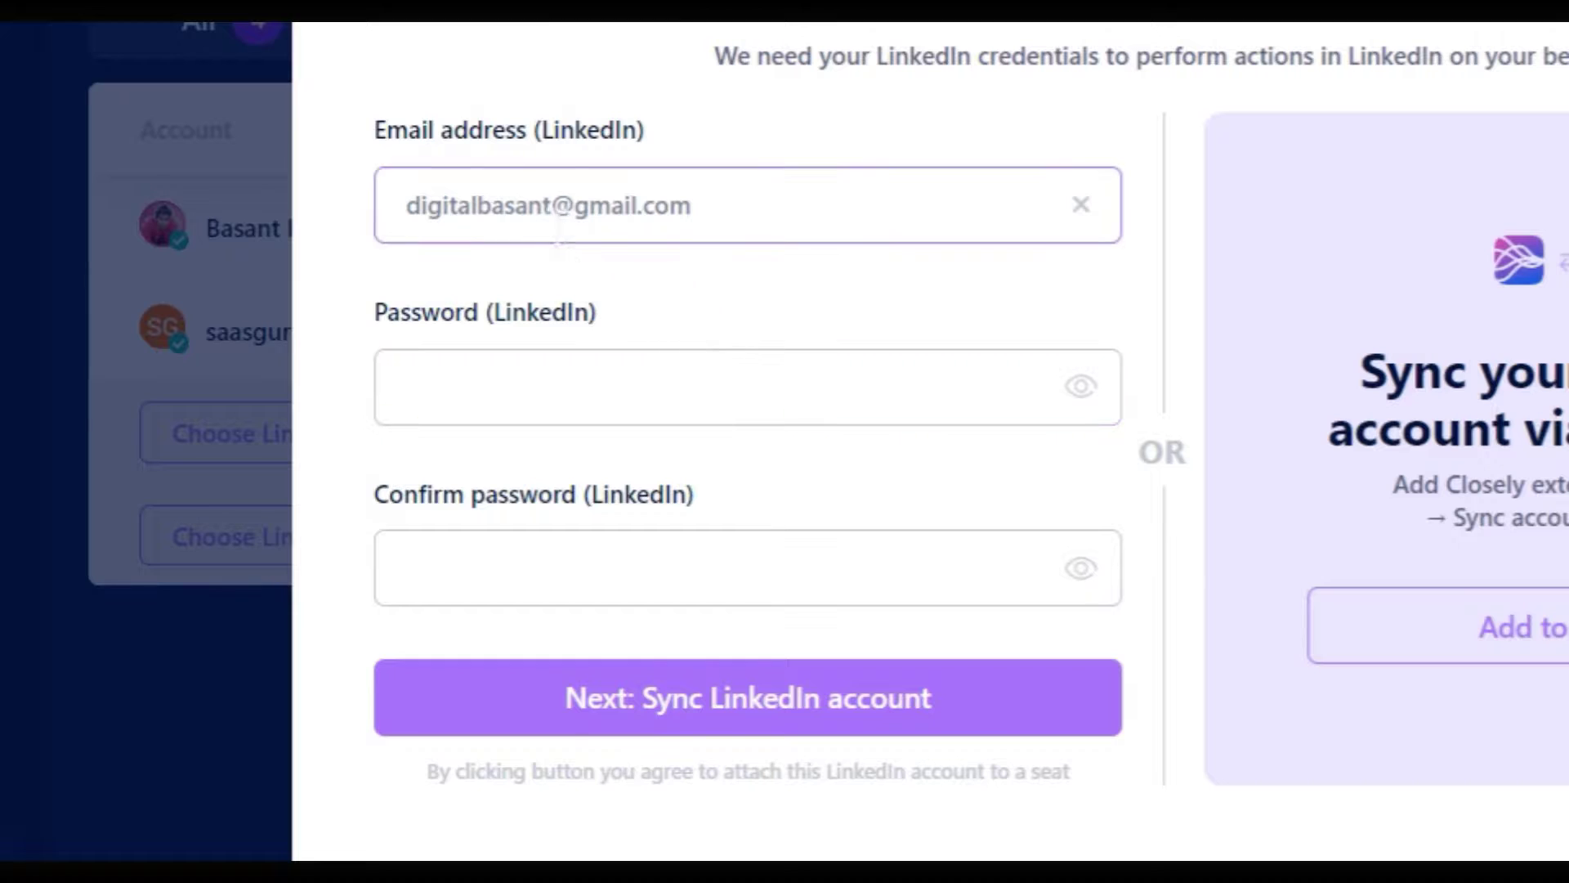
pyautogui.click(730, 213)
pyautogui.click(674, 401)
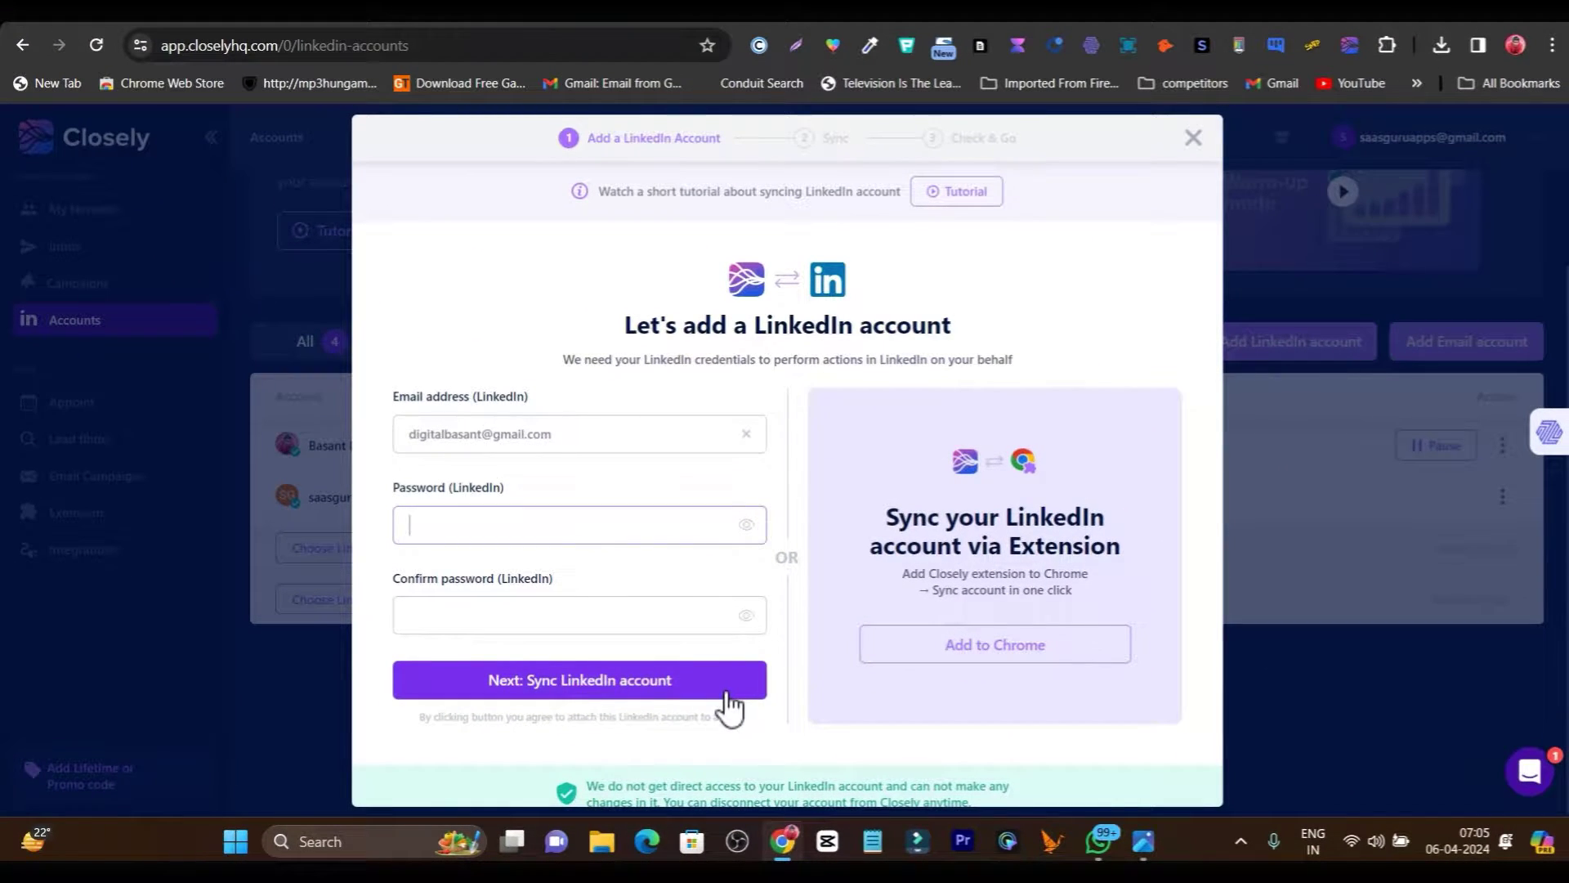
pyautogui.click(702, 691)
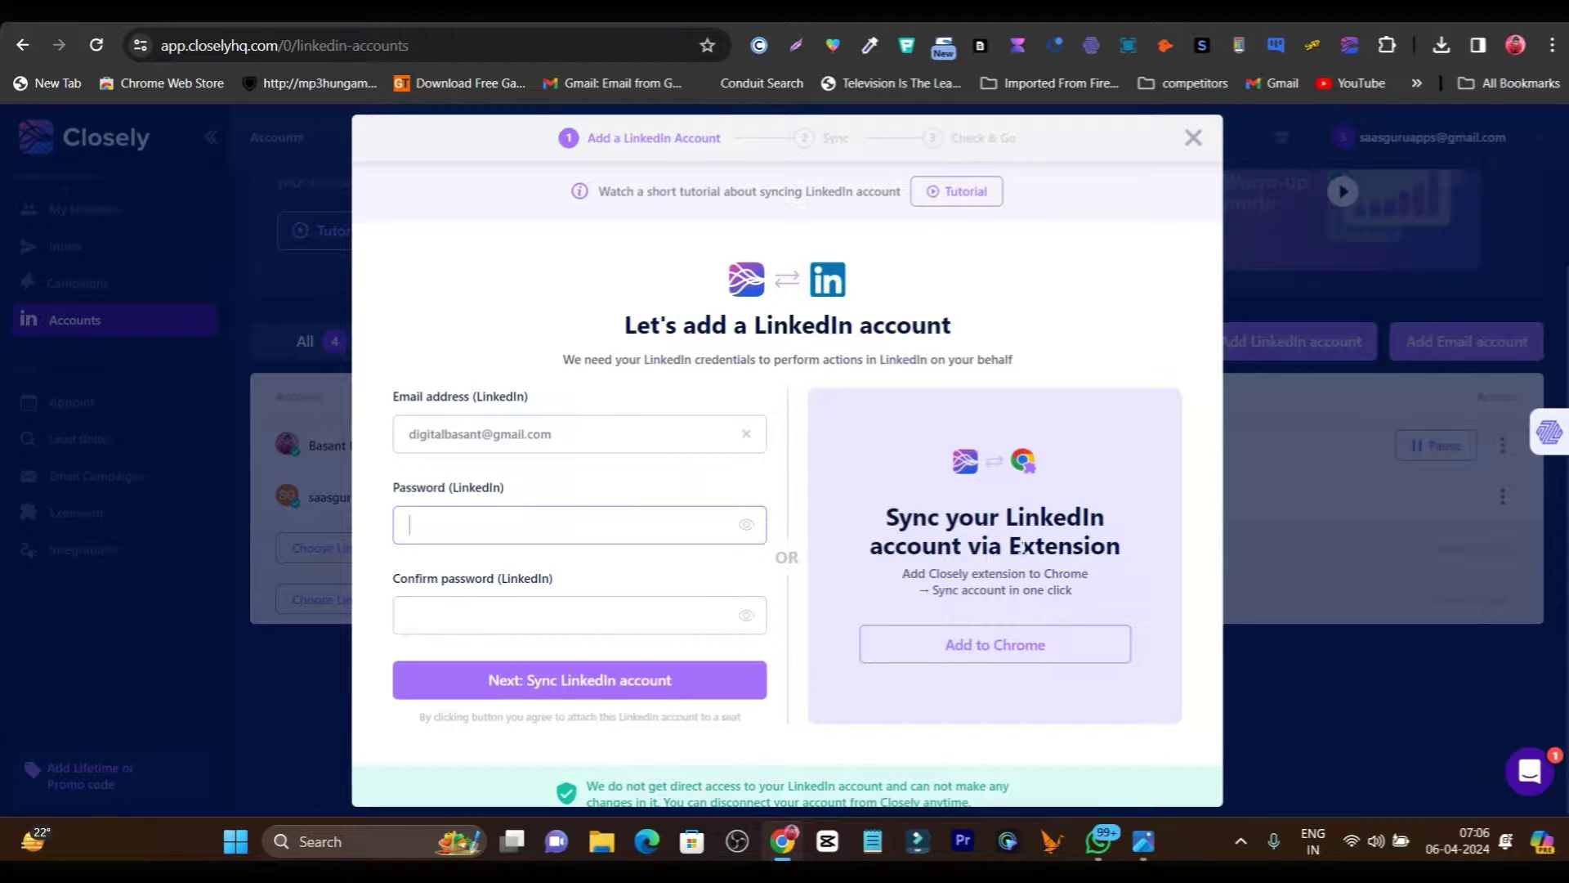
# Step: Check the options of the Closely browser extension and close the LinkedIn account form without adding an account
pyautogui.click(1350, 44)
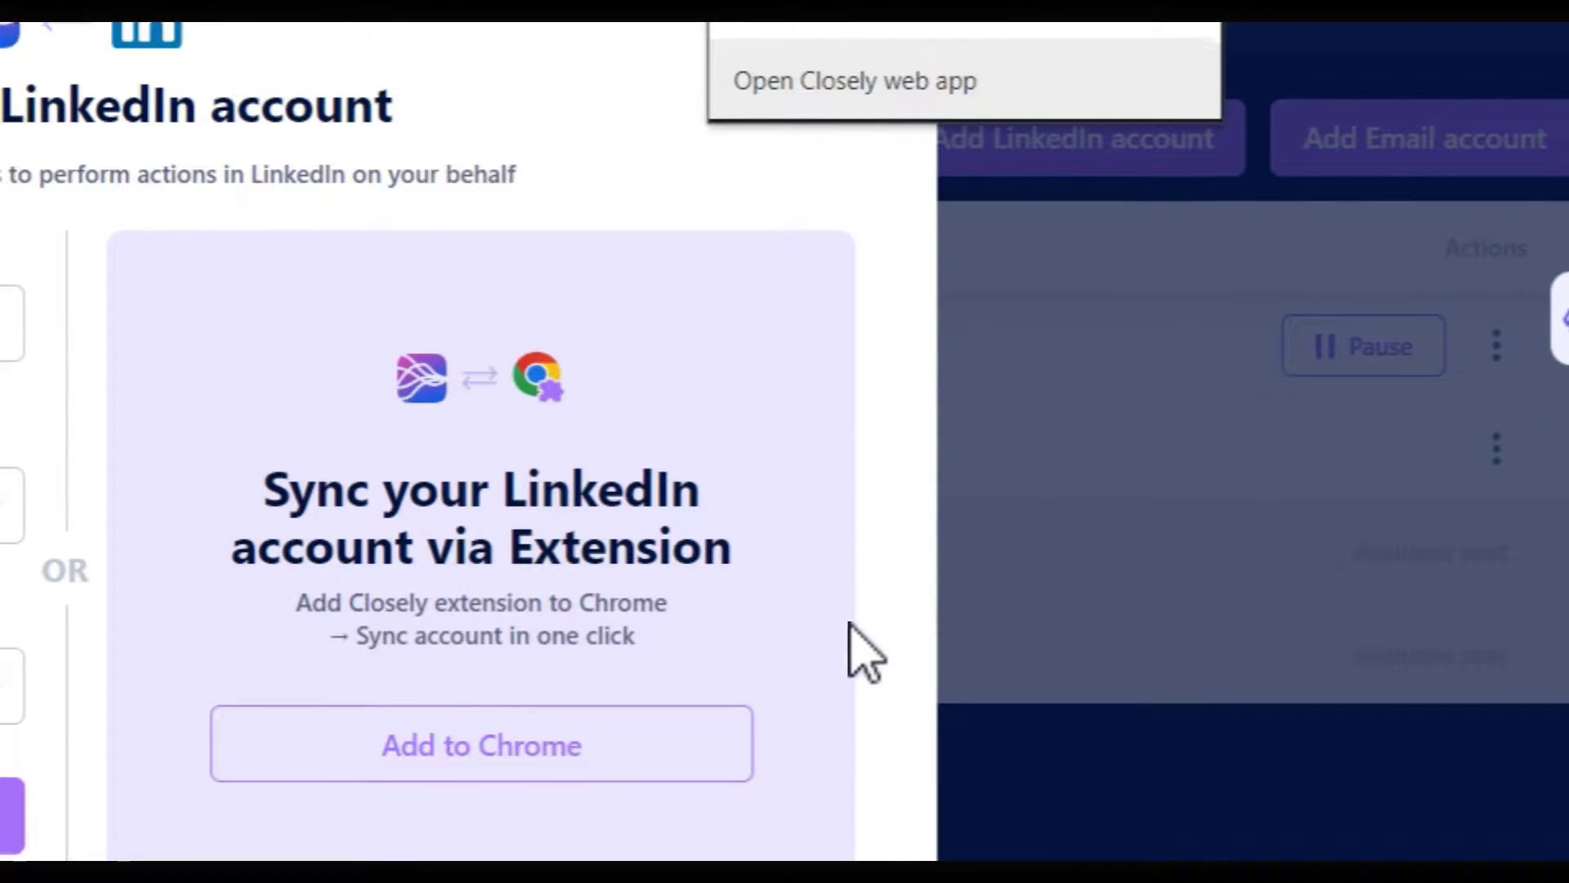
pyautogui.click(875, 641)
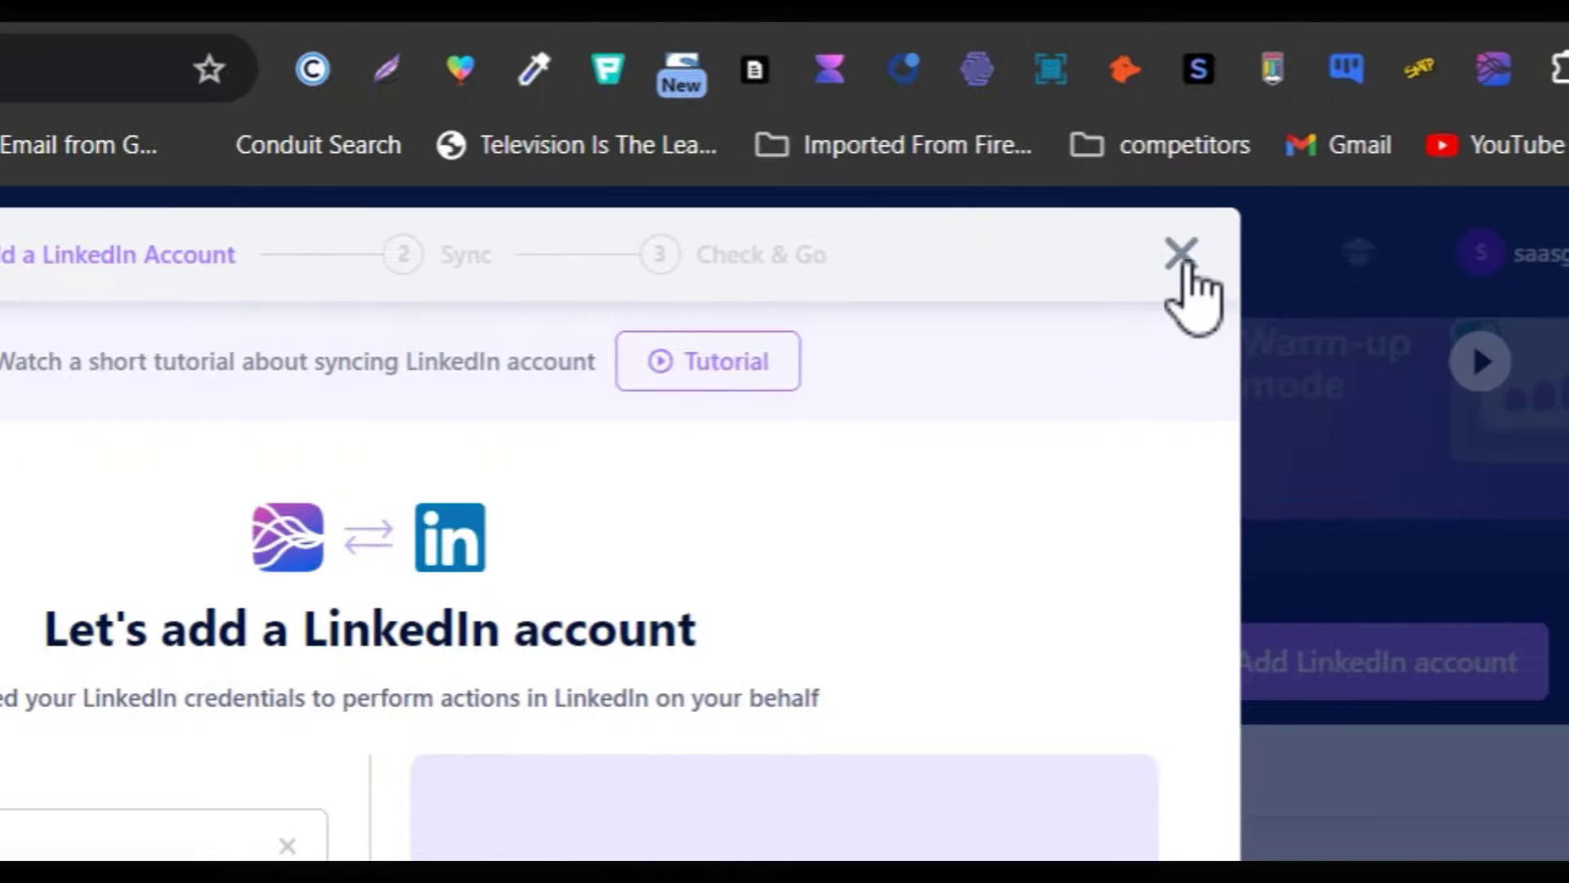
pyautogui.click(1537, 254)
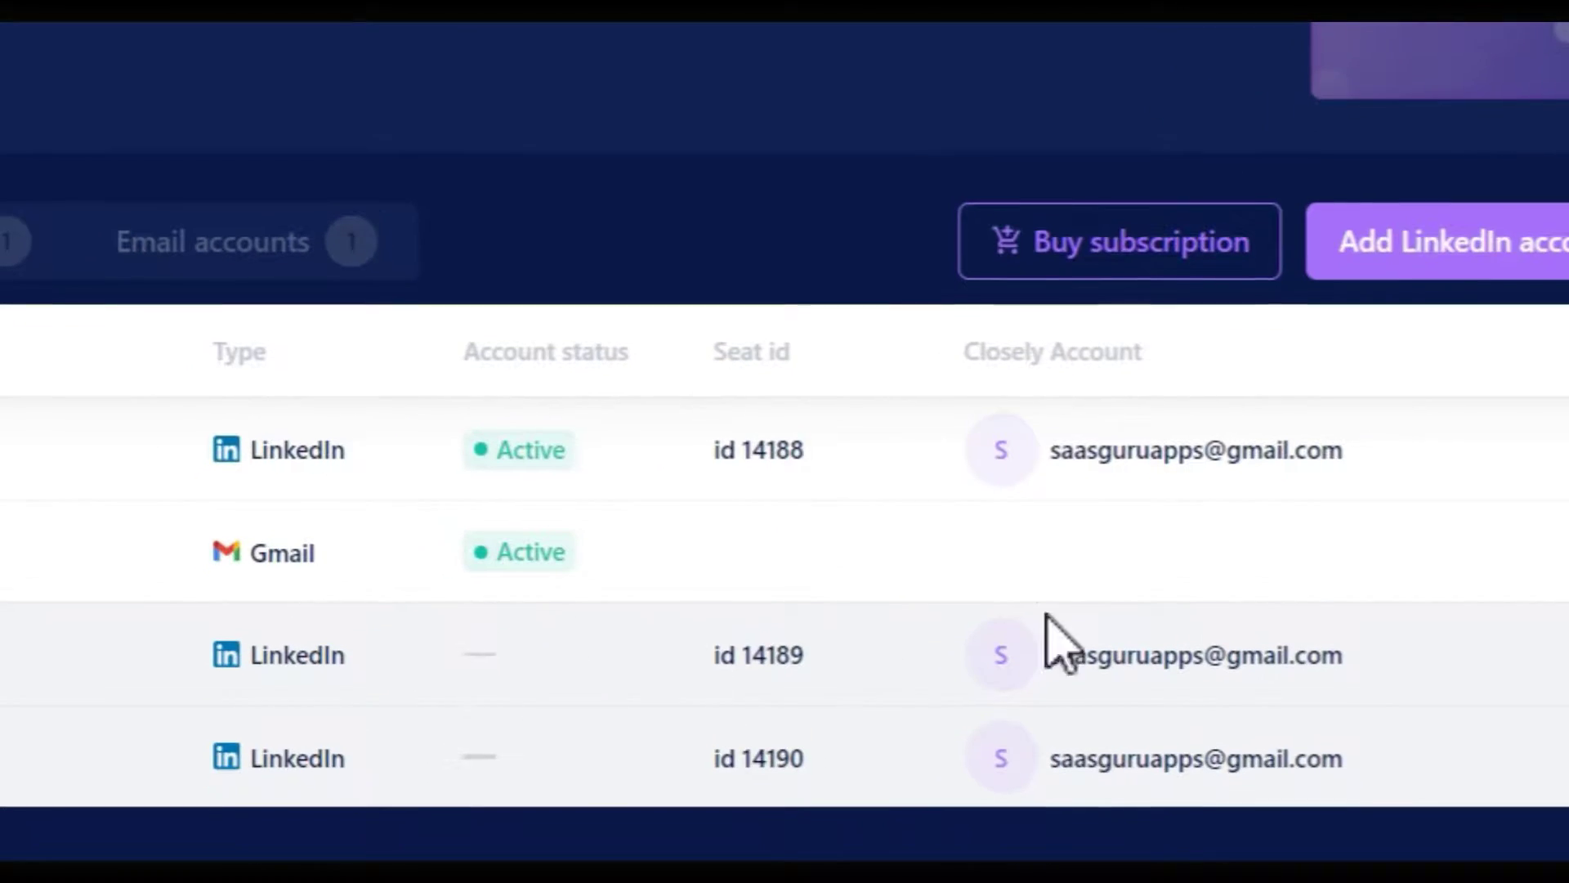
# Step: Open the connected LinkedIn account's settings and review the warm-up mode and the daily limits for connection requests, messages and profile actions
pyautogui.click(1437, 438)
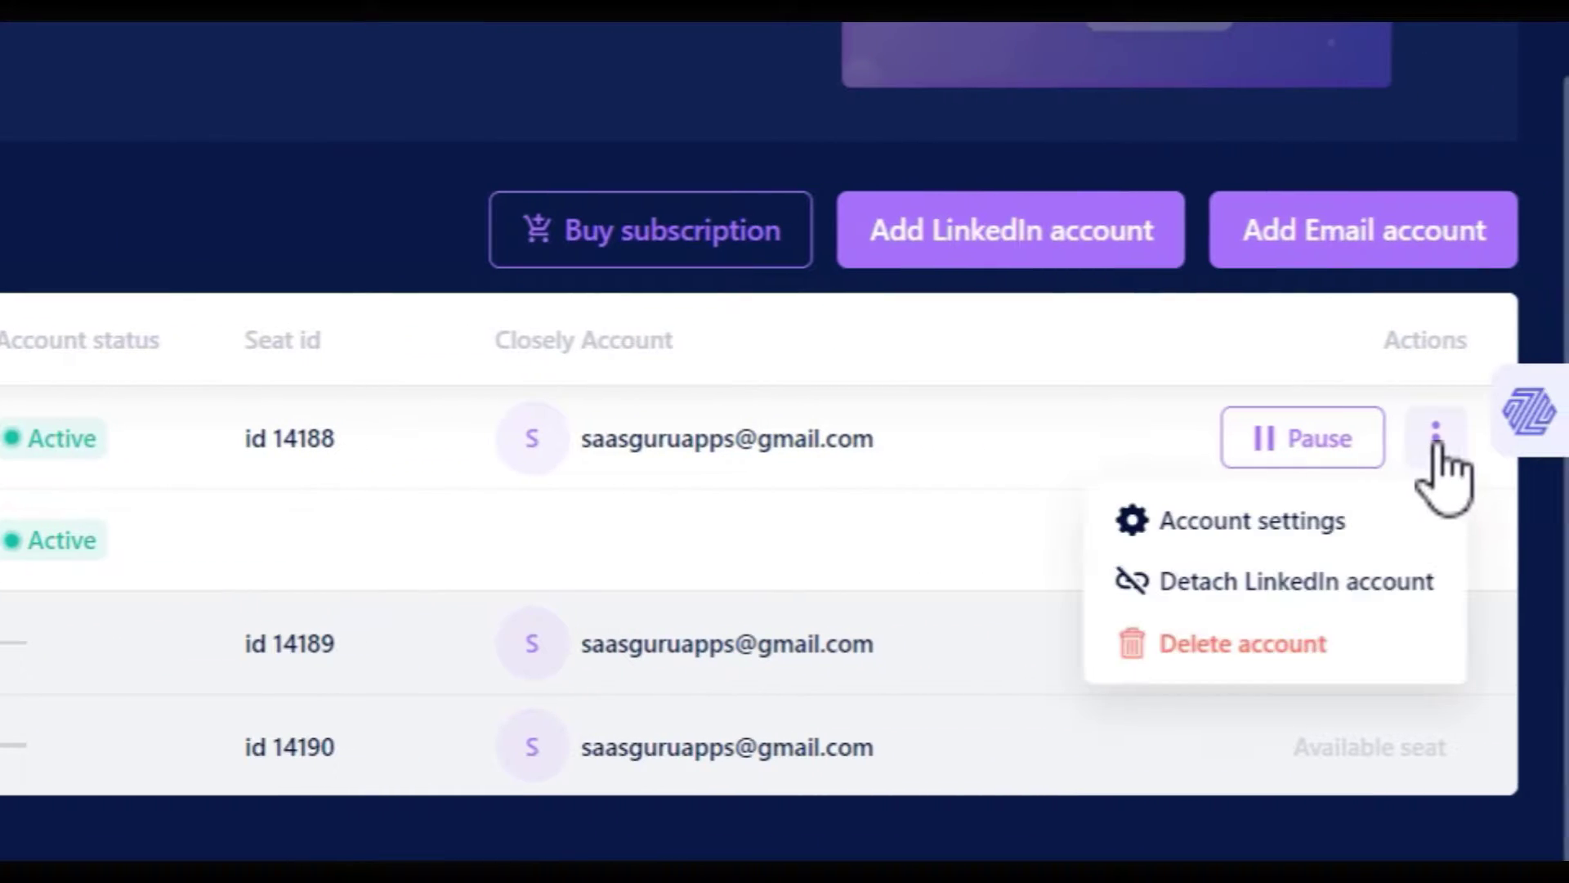
pyautogui.click(1226, 520)
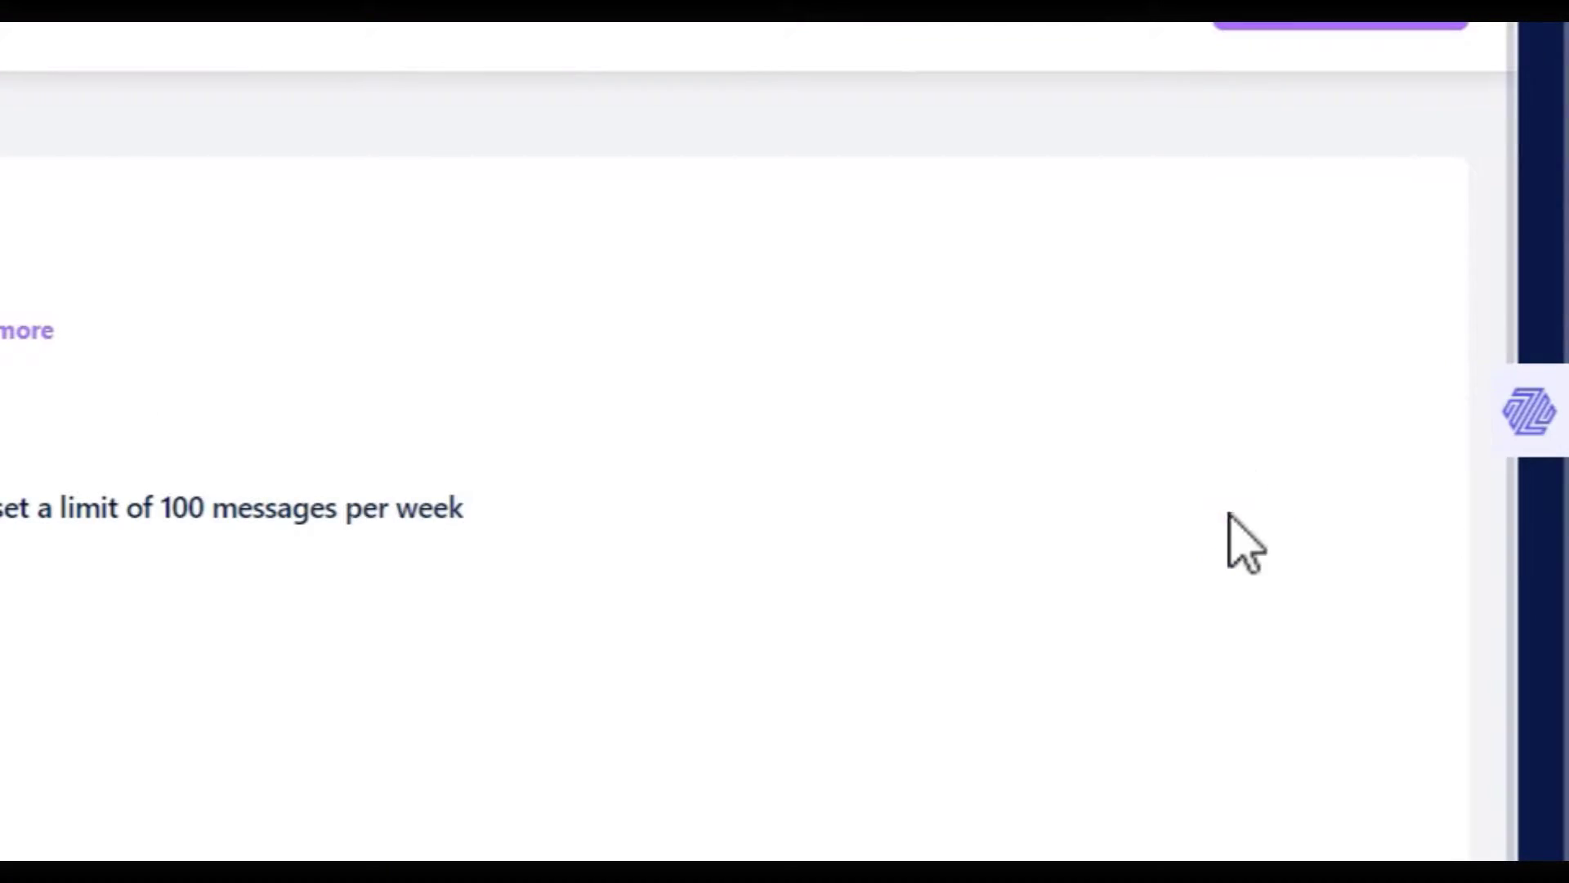
pyautogui.scroll(-5, 318, 431)
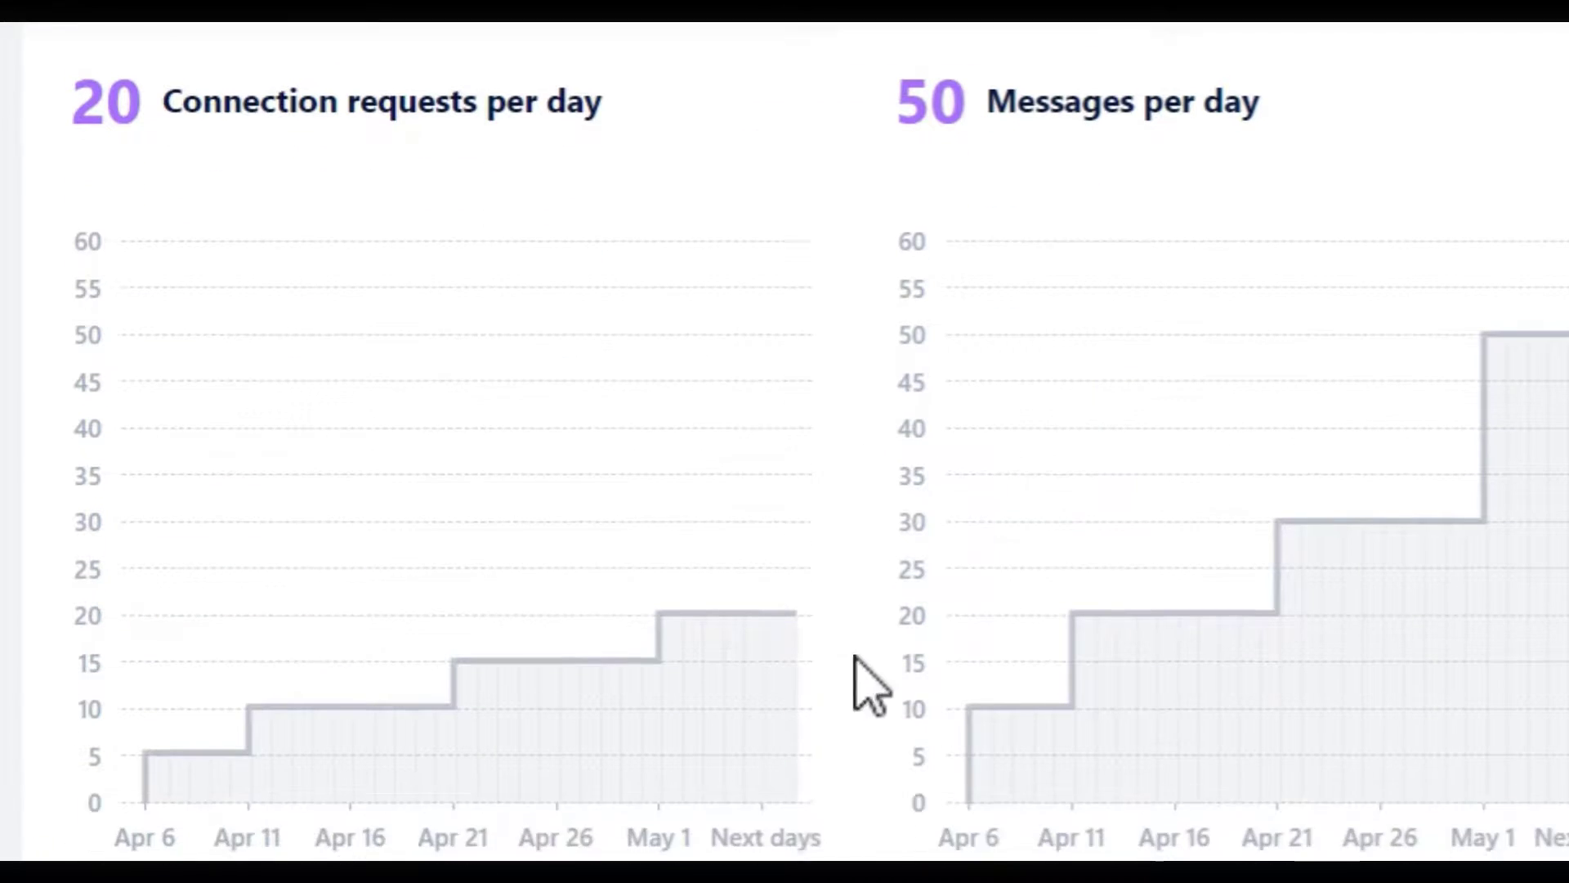
pyautogui.scroll(2, 953, 667)
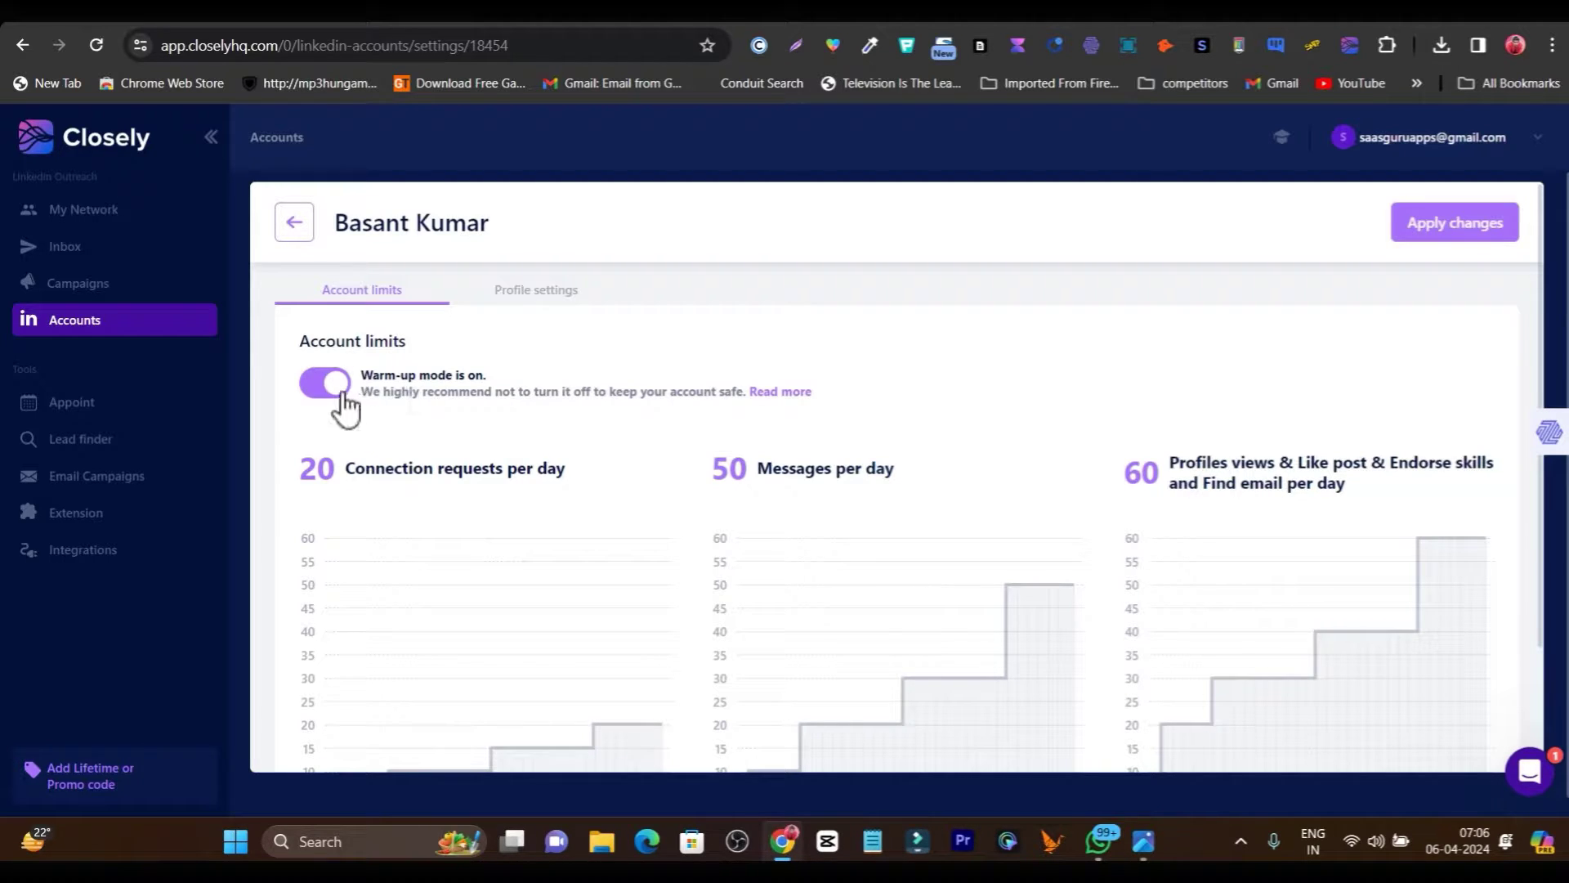
pyautogui.scroll(-1, 494, 376)
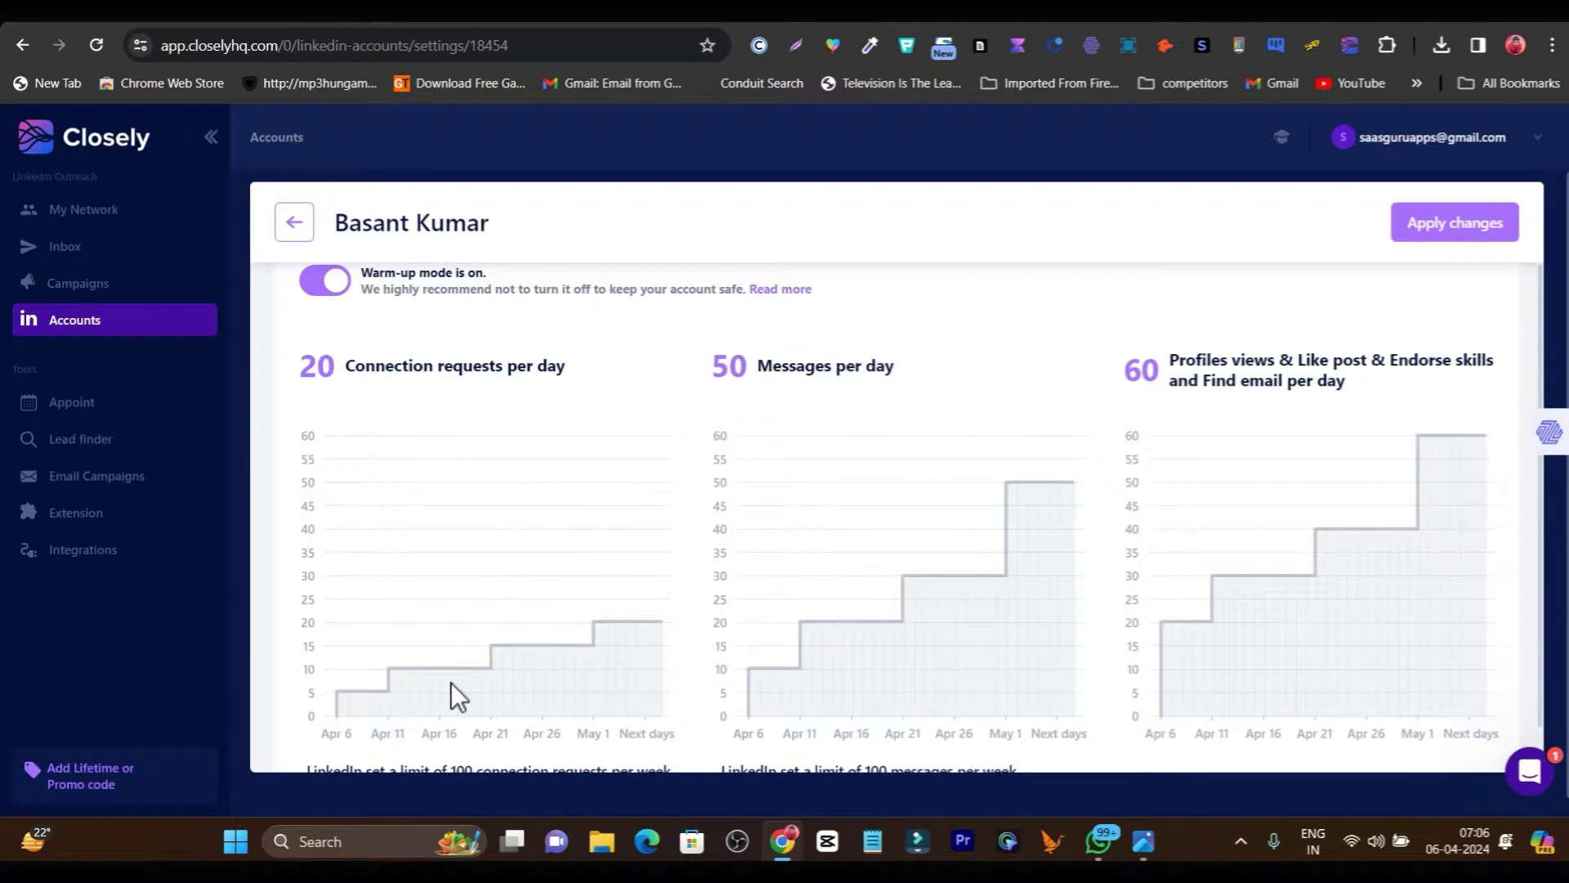
pyautogui.scroll(1, 825, 396)
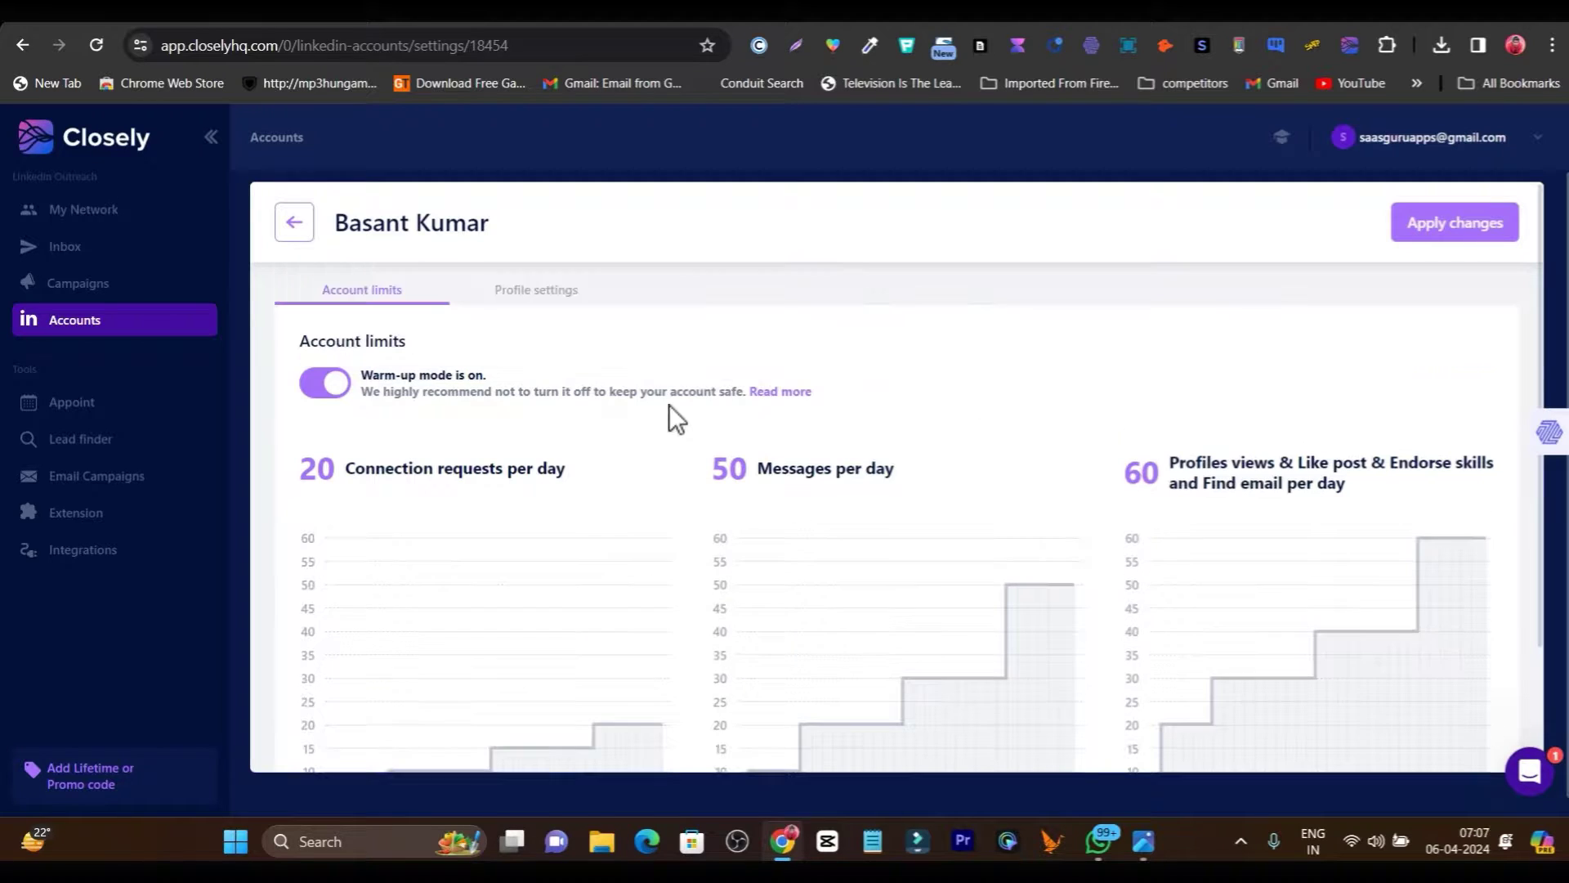
pyautogui.scroll(-2, 669, 403)
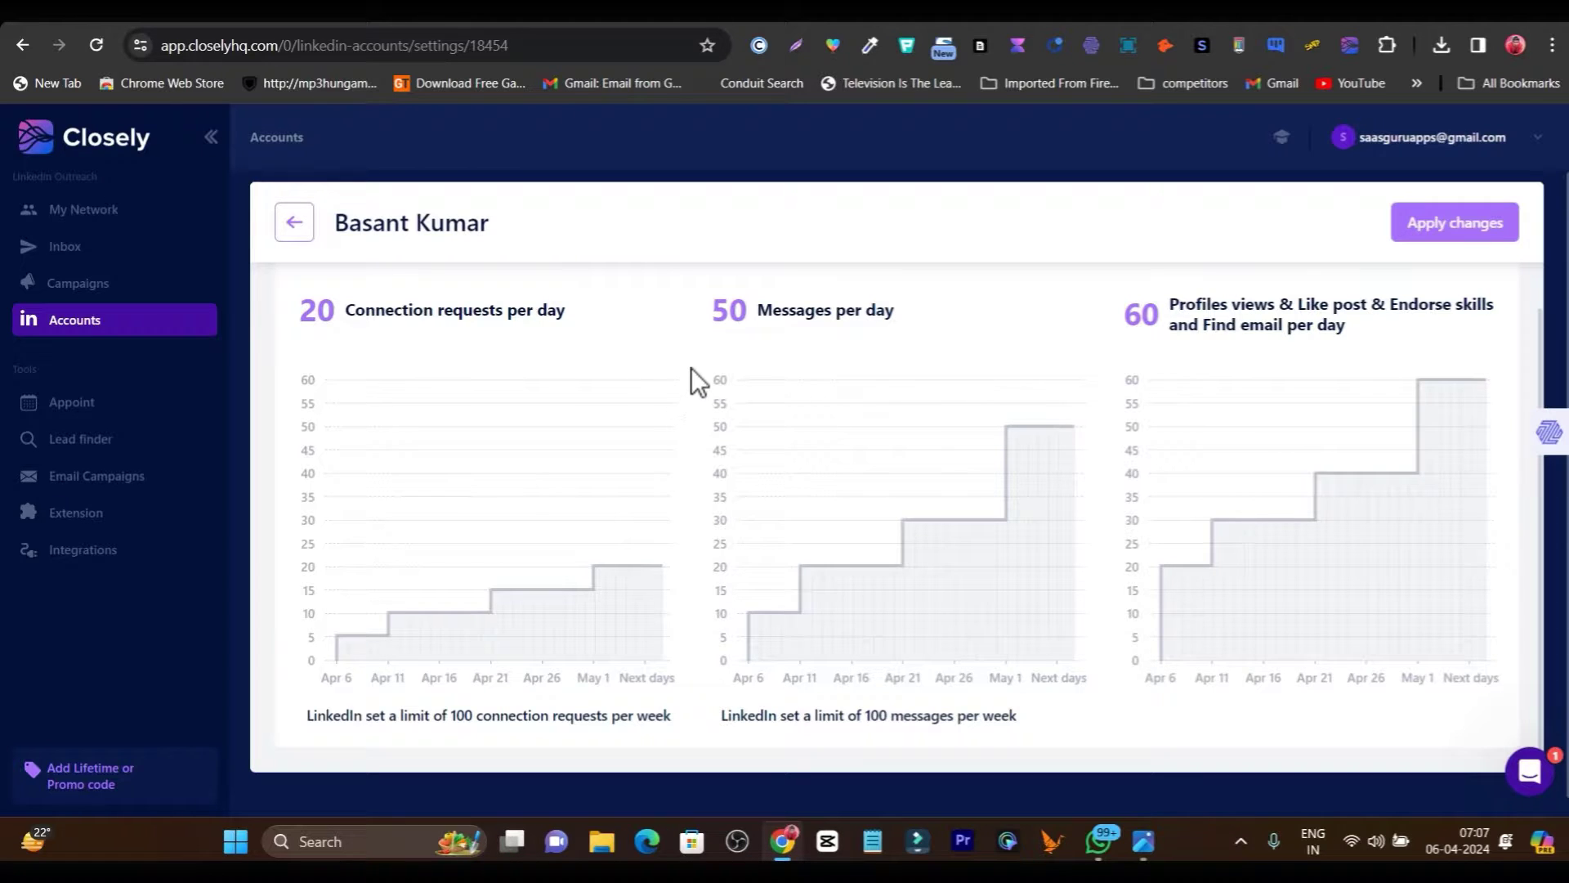
pyautogui.scroll(2, 688, 385)
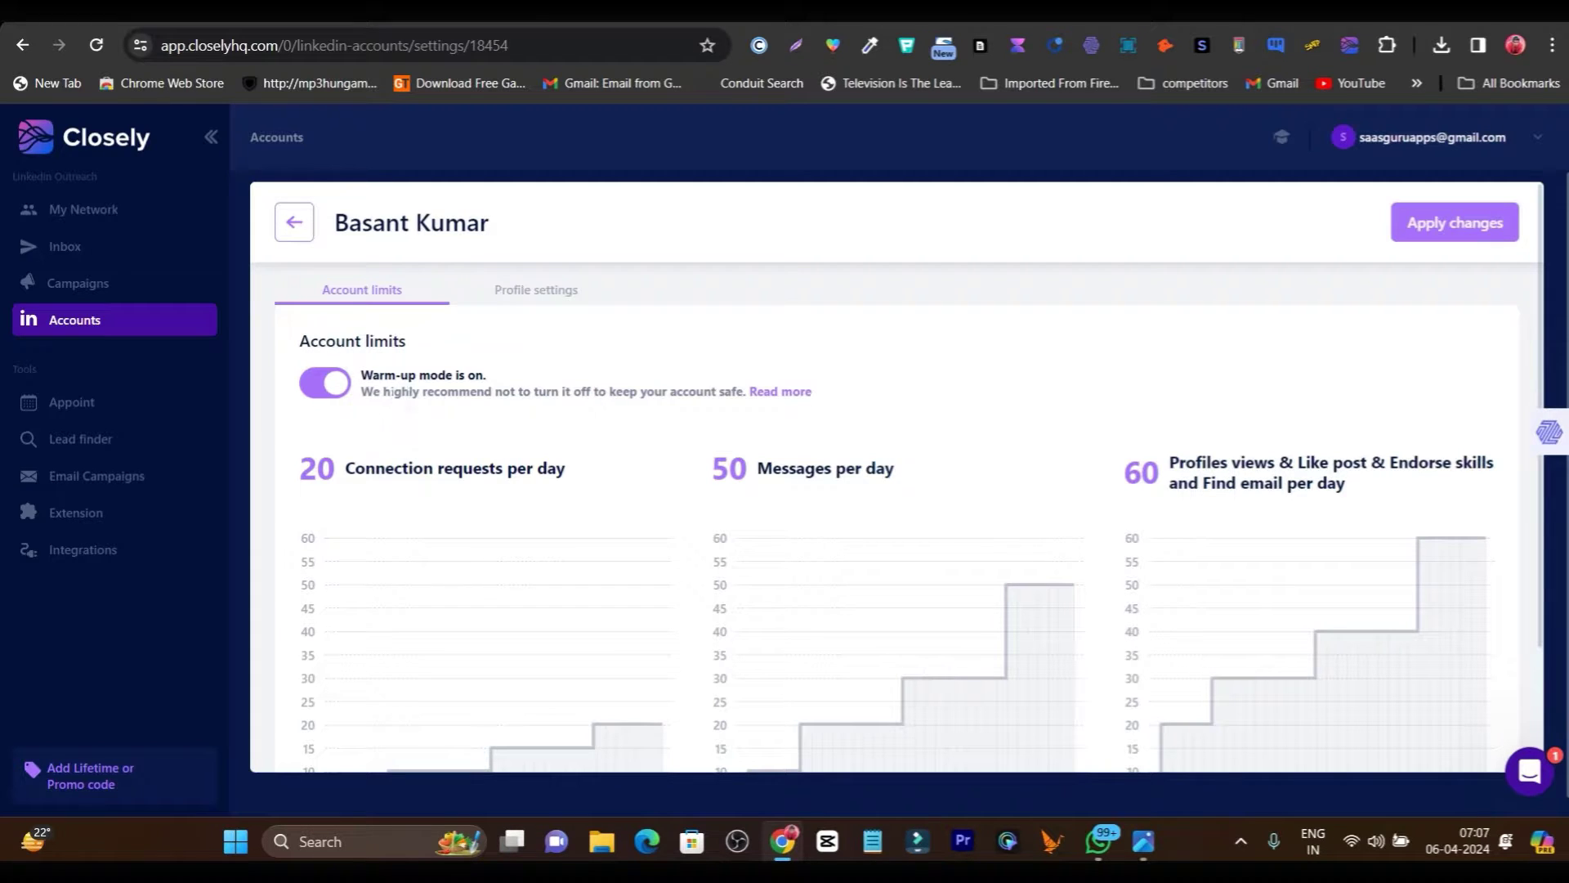
# Step: Review the account's profile settings, including name, timezone, working days and working hours, and return to the accounts list
pyautogui.click(532, 291)
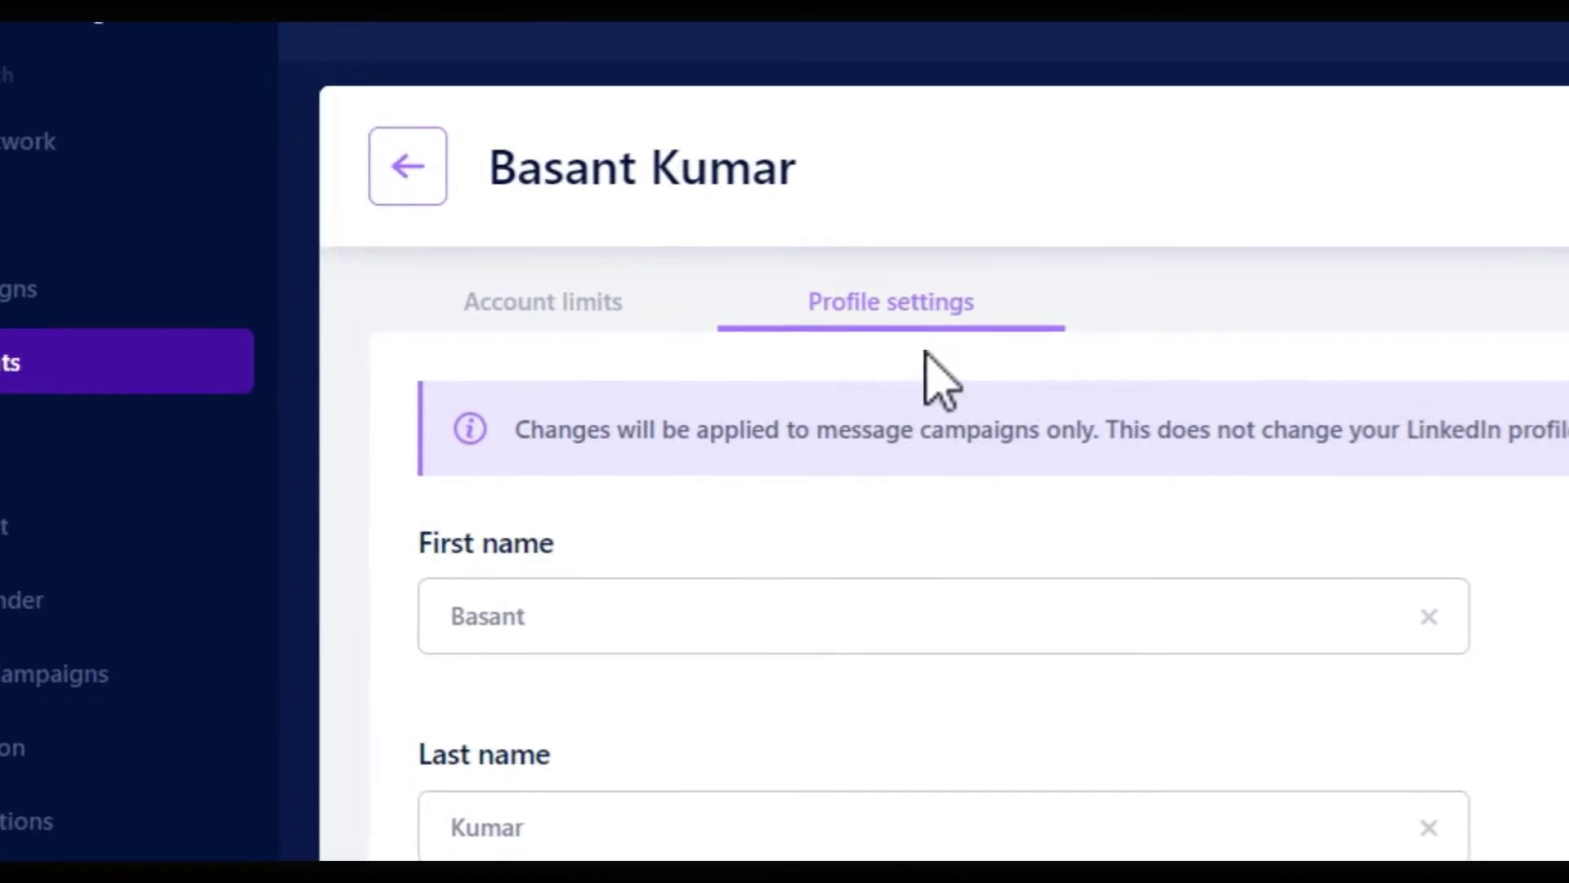
pyautogui.scroll(-2, 532, 360)
pyautogui.click(631, 386)
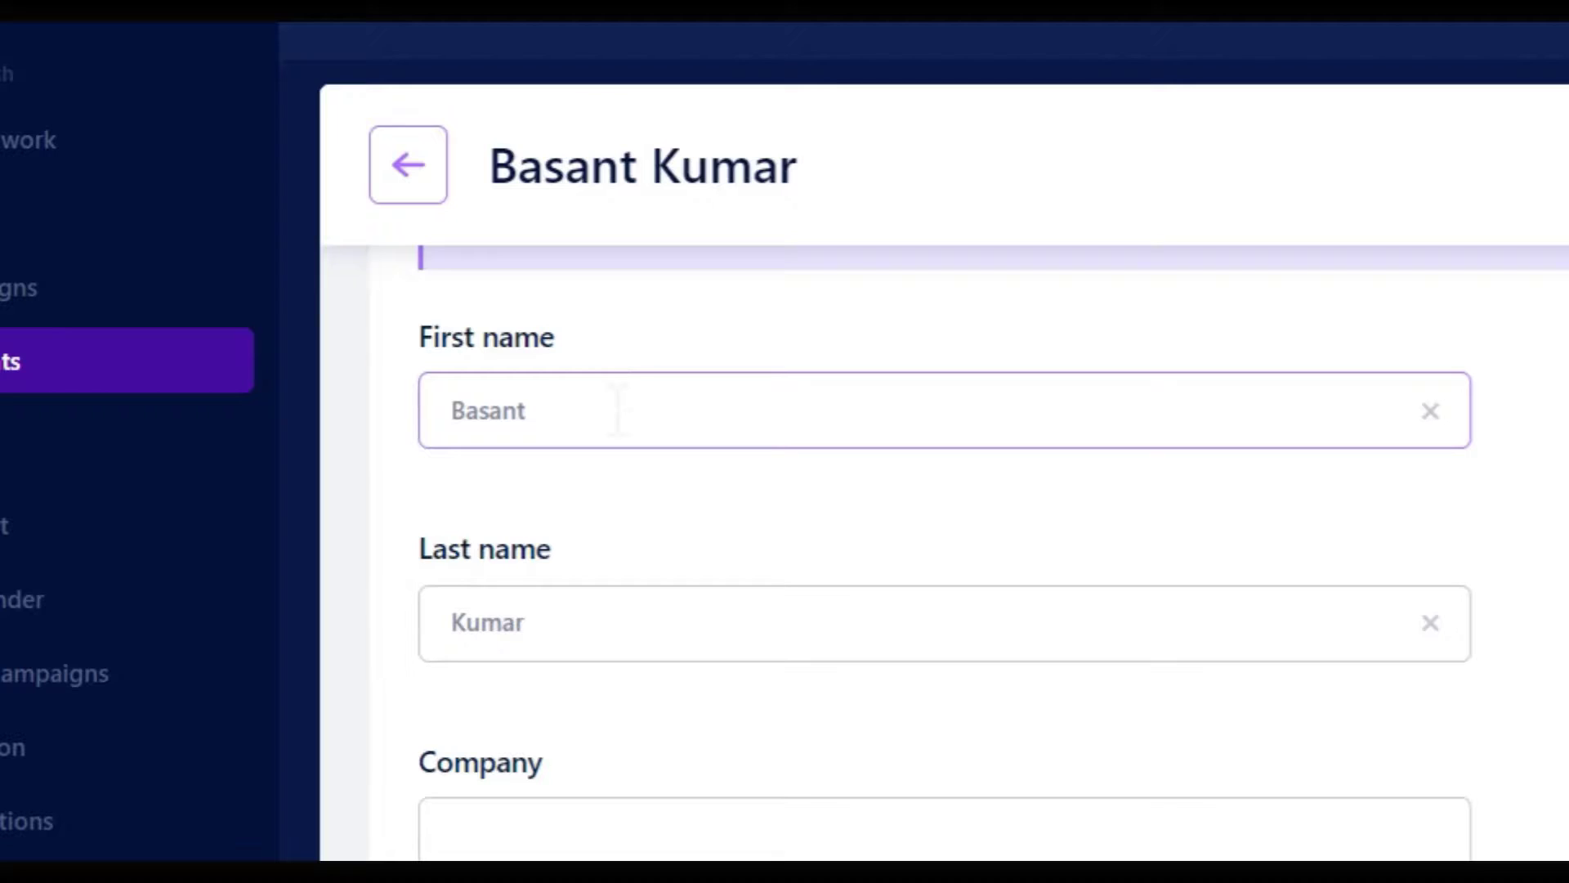
pyautogui.scroll(-5, 621, 719)
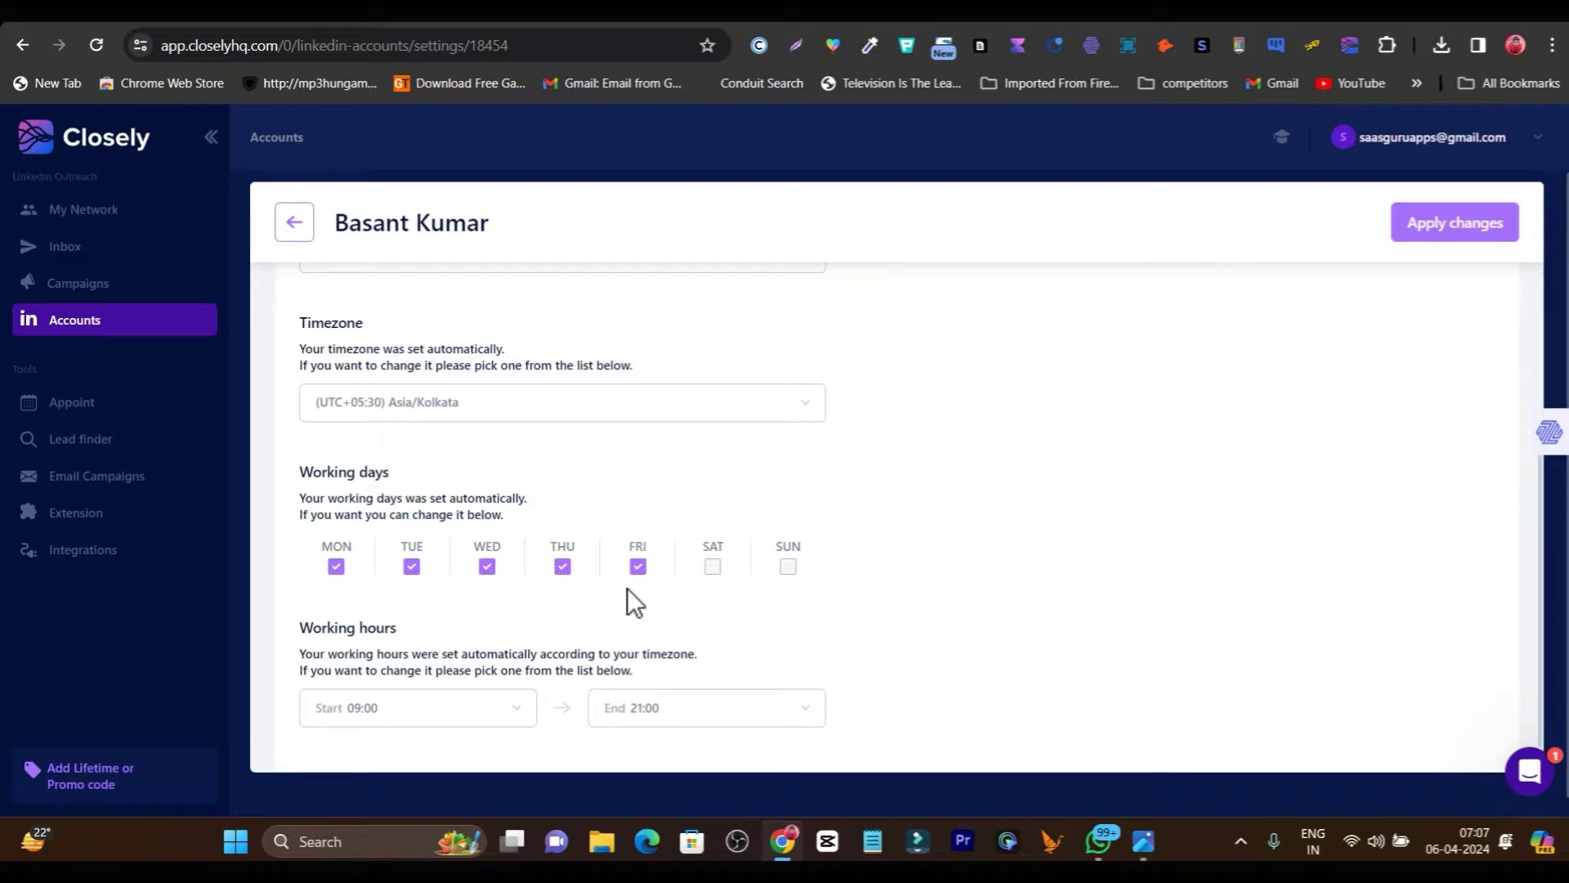
pyautogui.scroll(-1, 630, 587)
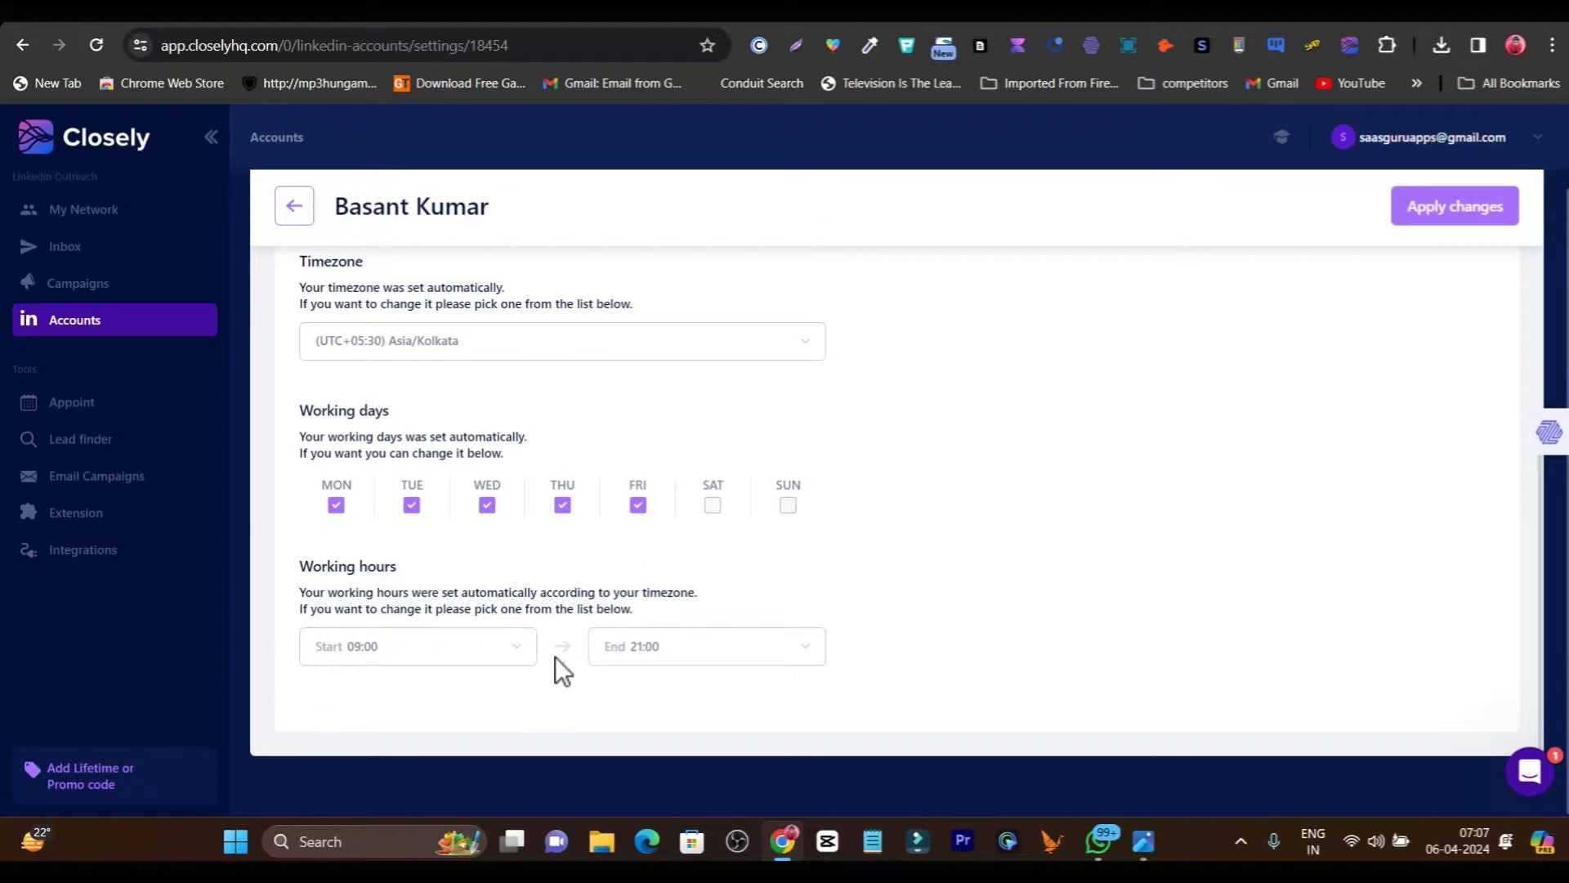
pyautogui.scroll(6, 1151, 451)
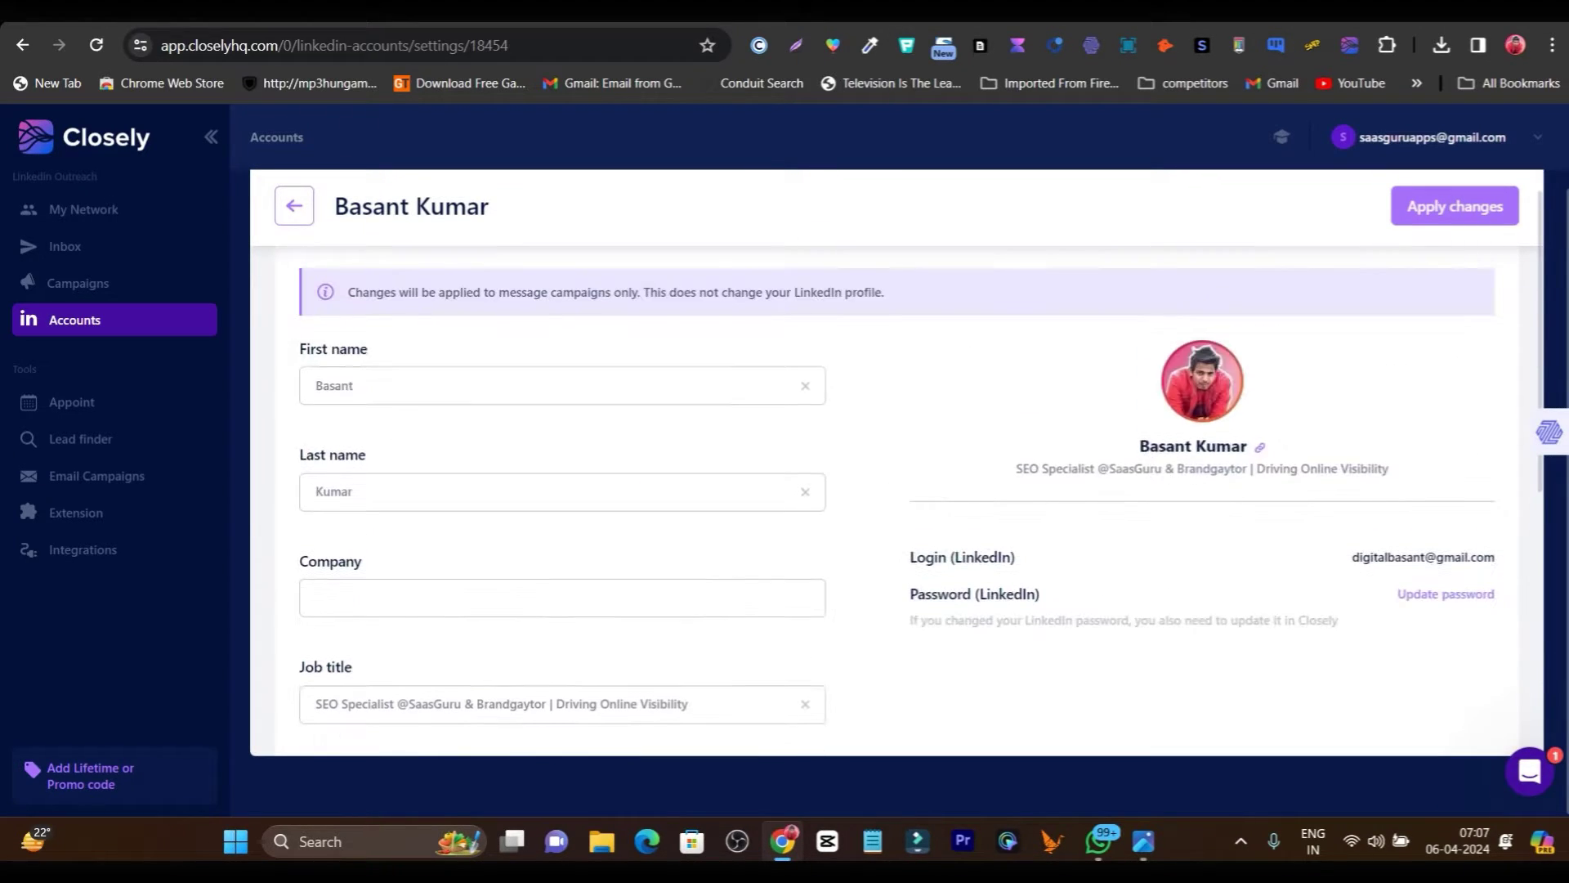
pyautogui.click(415, 381)
pyautogui.click(294, 208)
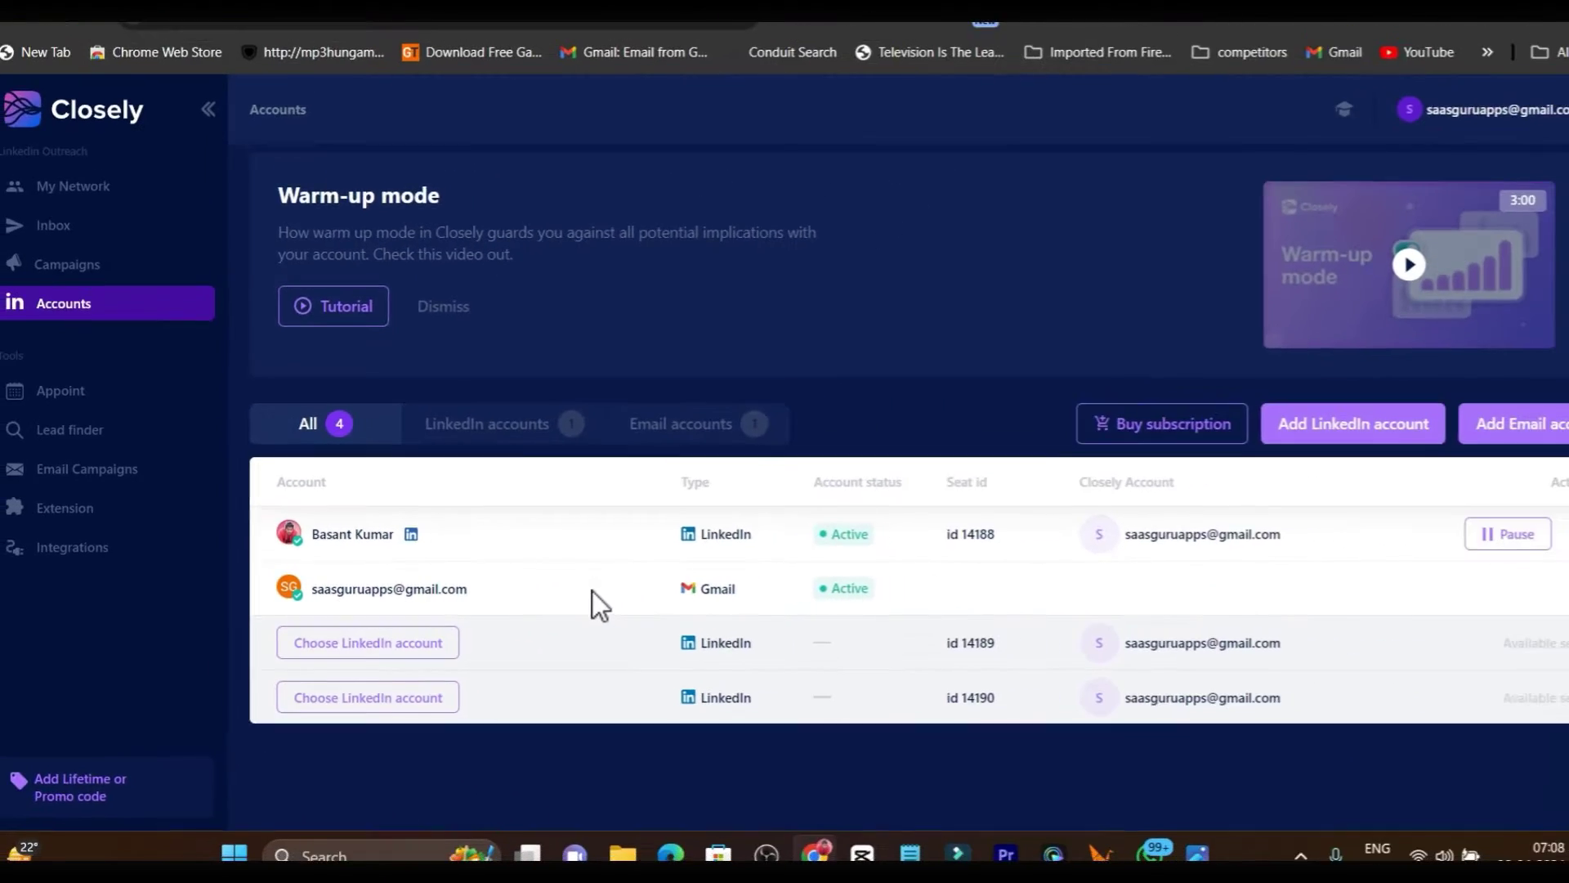
# Step: Show only the email accounts, view the provider choices for adding an email account, and close the dialog
pyautogui.click(685, 423)
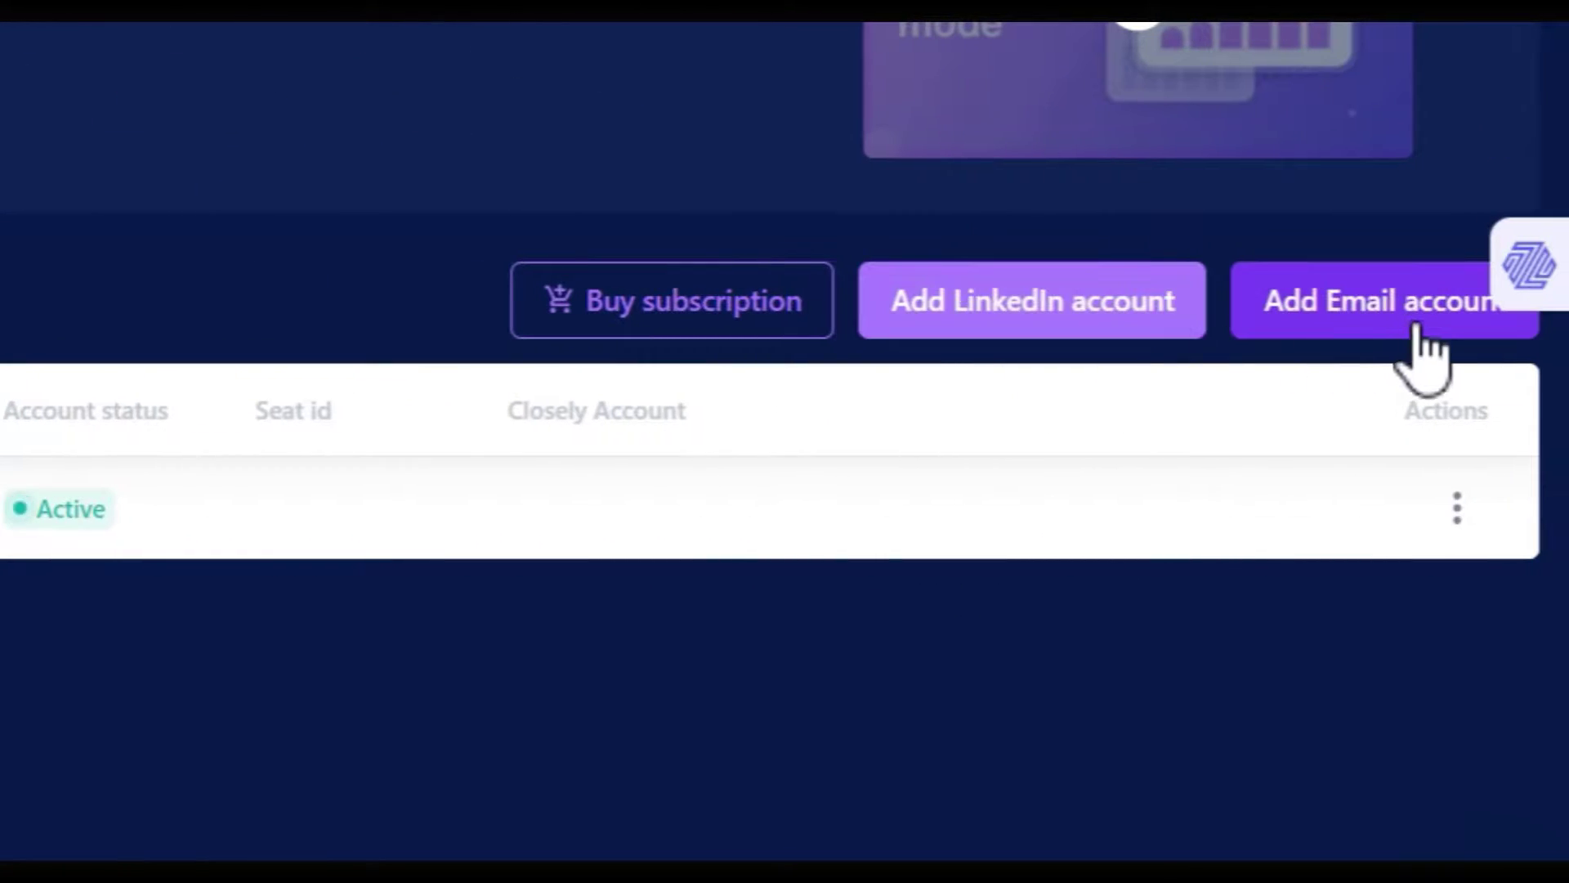
pyautogui.click(1410, 325)
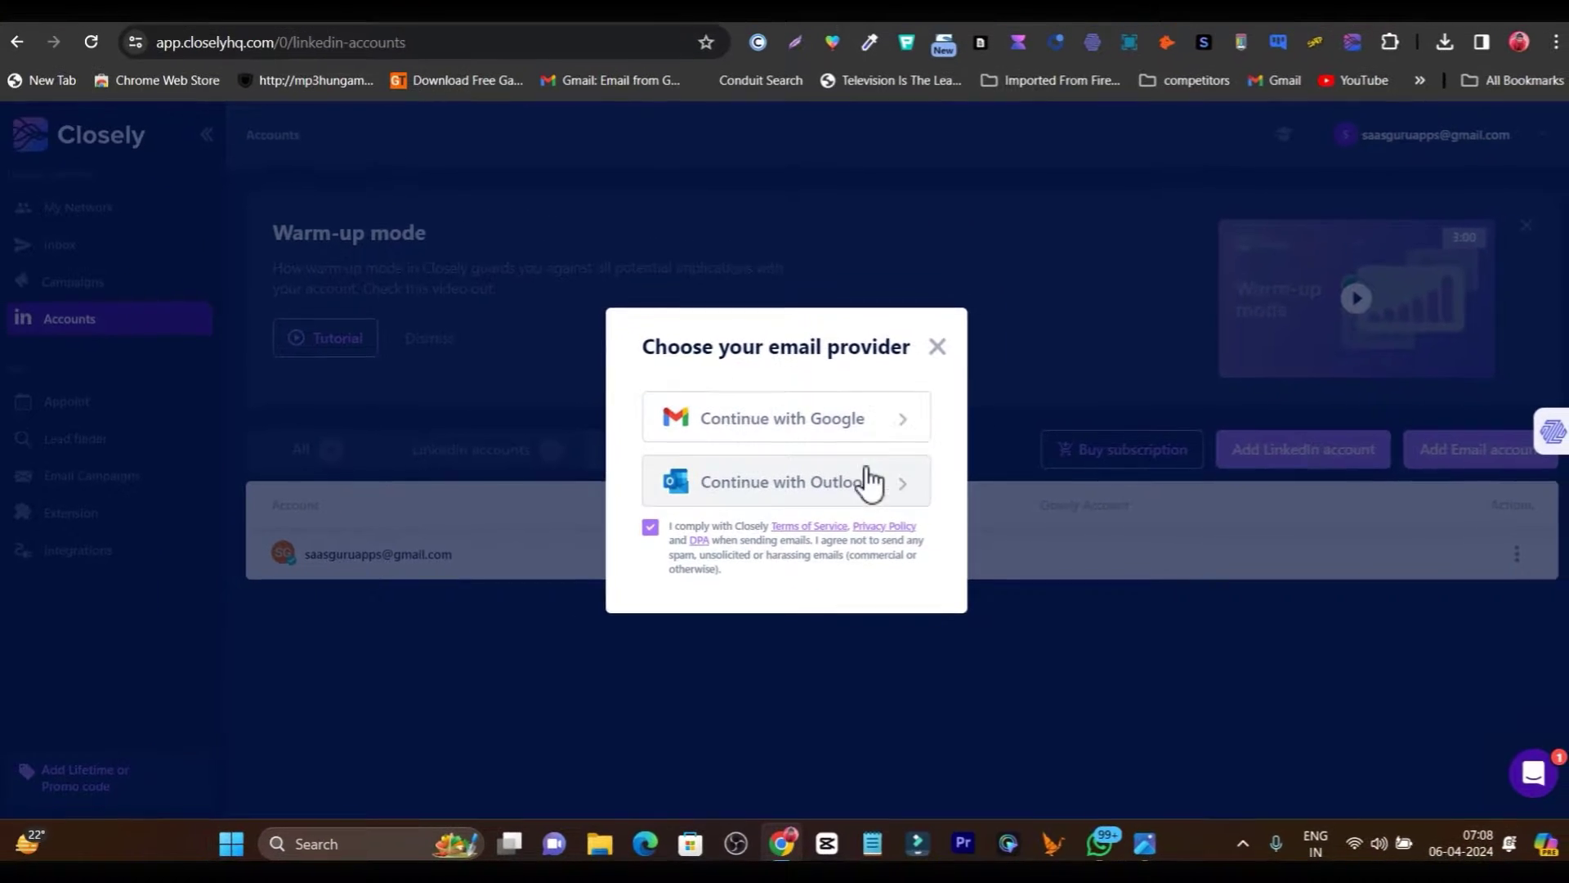
pyautogui.click(938, 347)
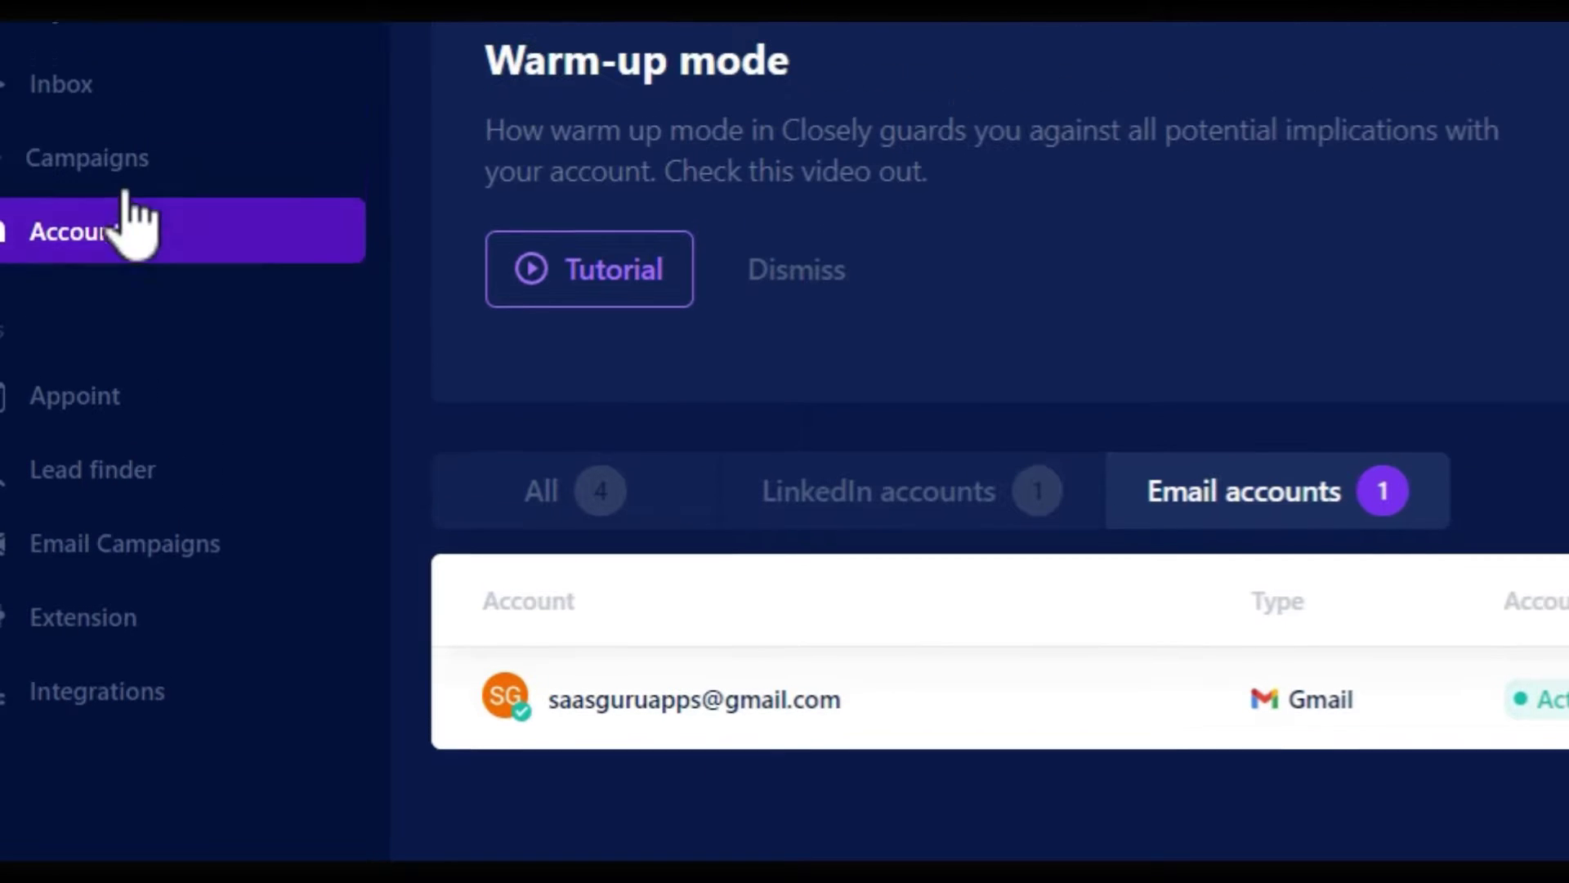
# Step: Create a new campaign and name it "conversion campaign from email = linkedin", with the spelling of "campaign" corrected
pyautogui.click(64, 29)
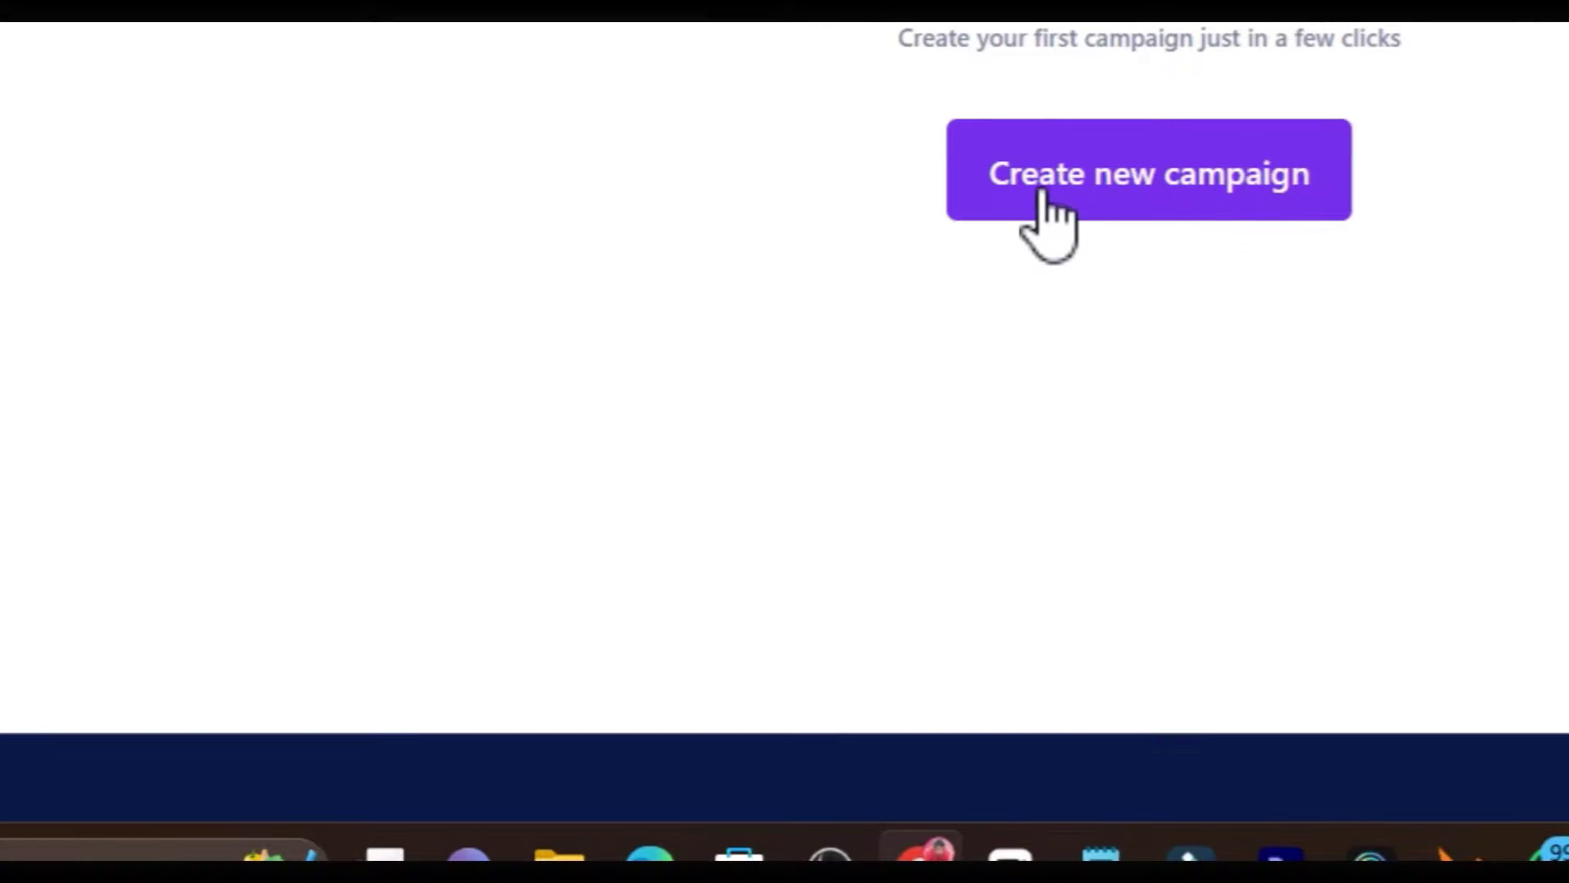
pyautogui.click(1047, 247)
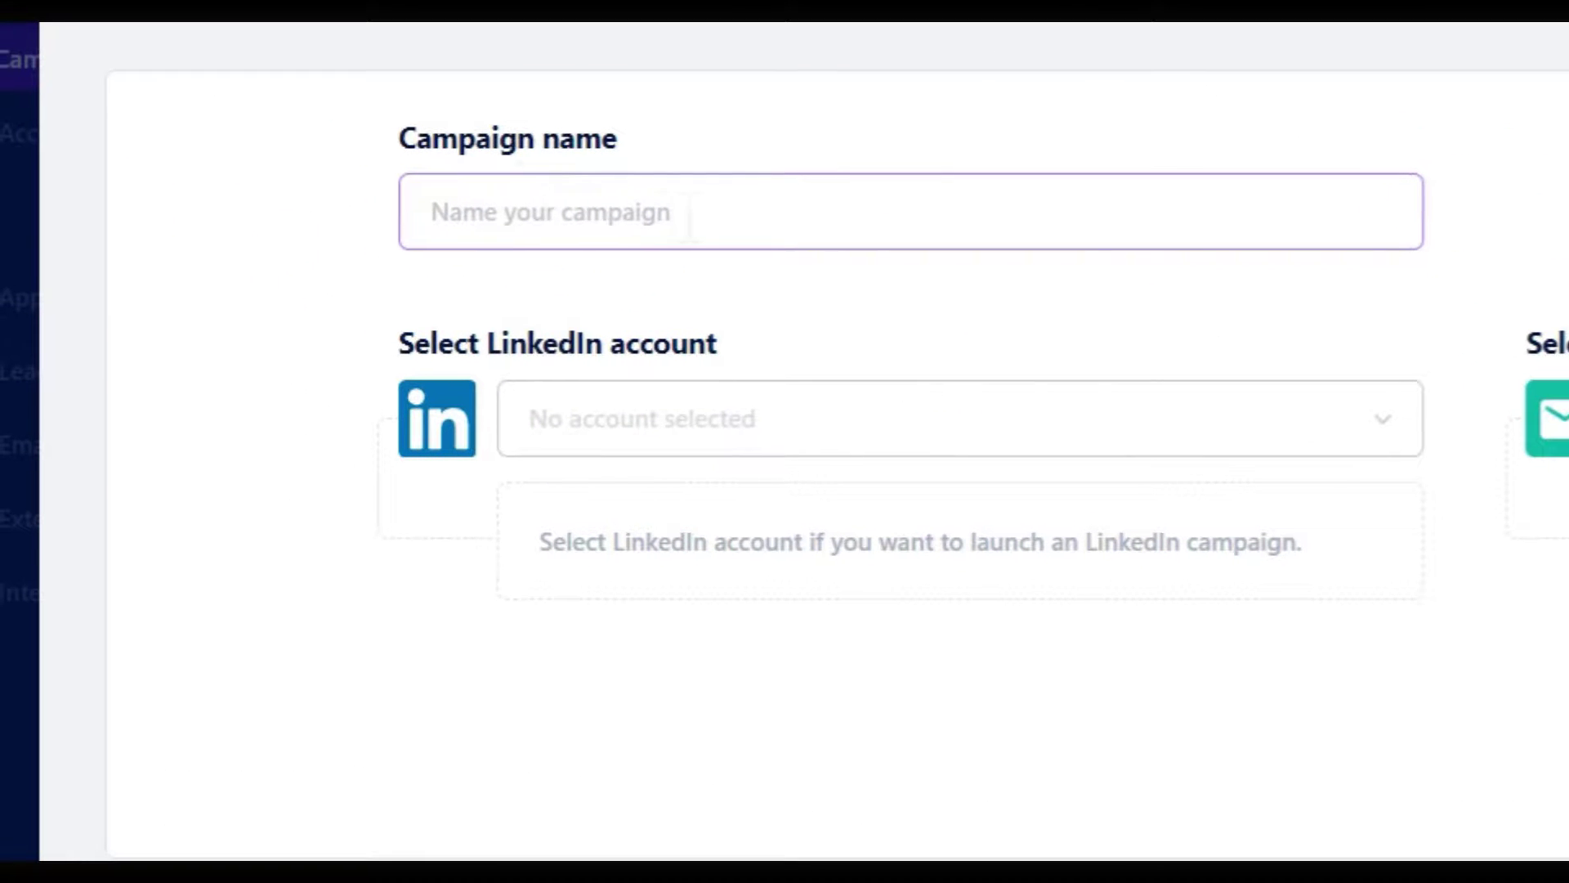
pyautogui.click(512, 116)
pyautogui.write('c')
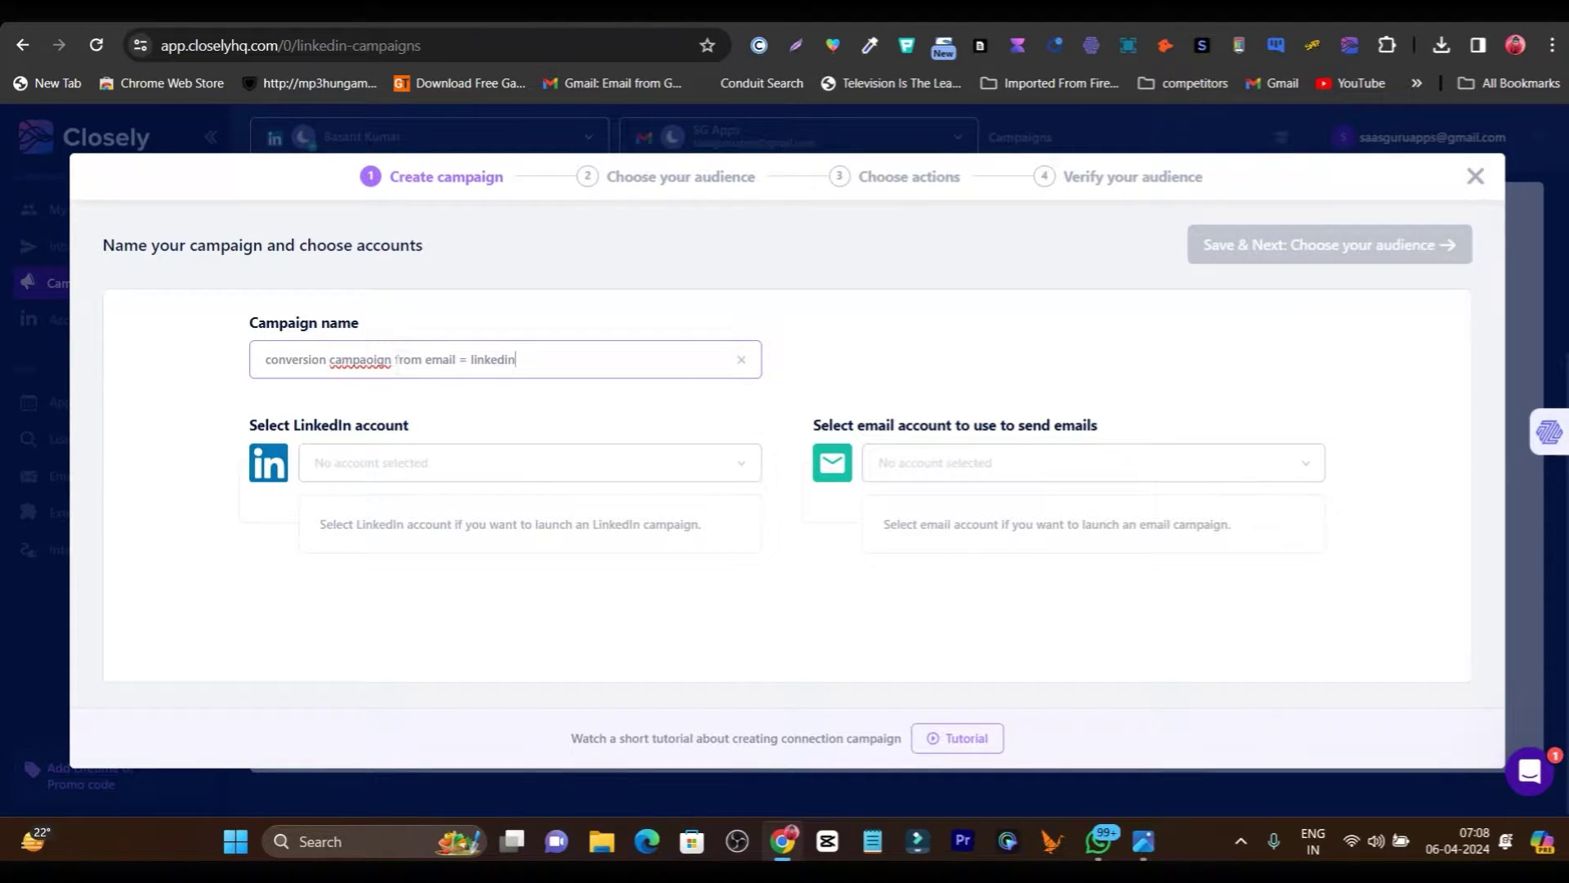
pyautogui.rightClick(339, 361)
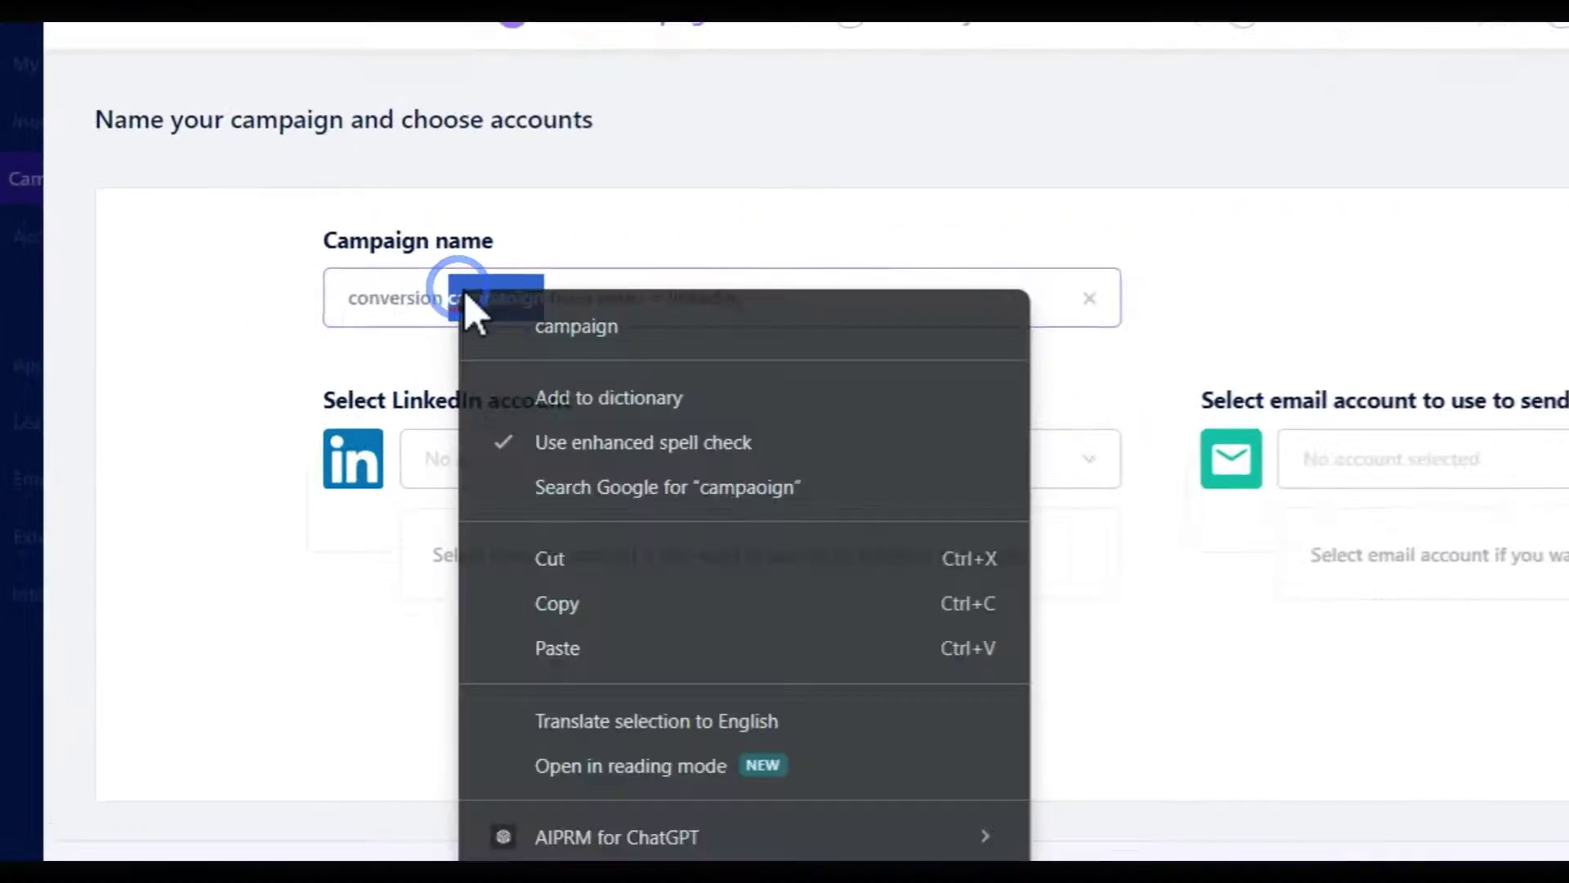
pyautogui.click(421, 376)
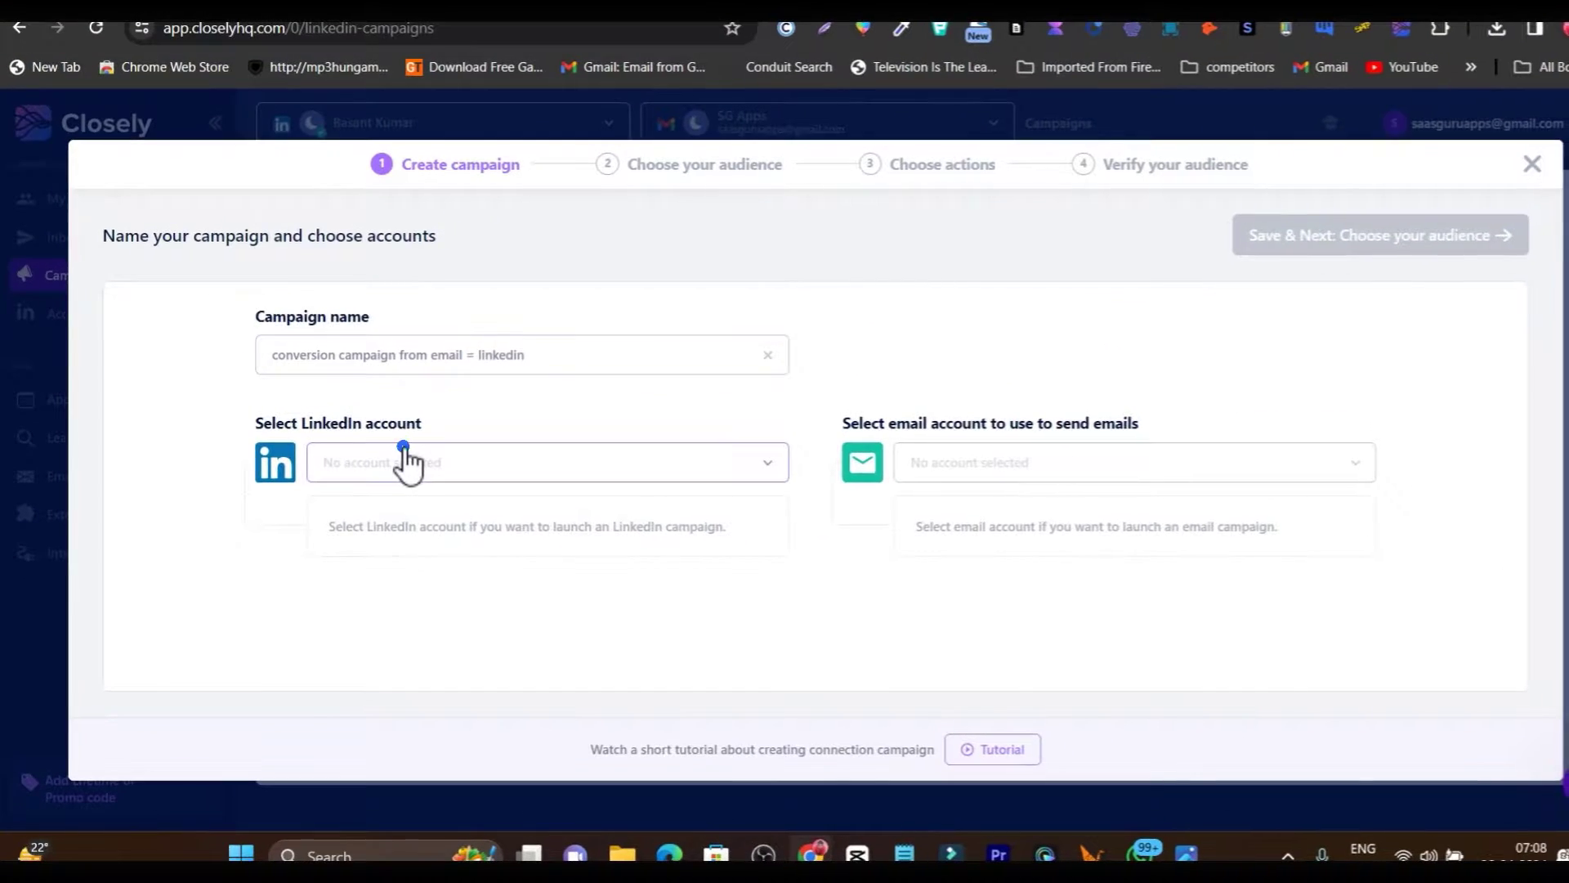
# Step: Assign the connected LinkedIn account and the SG Apps email account to the campaign, and save to continue to the audience stage
pyautogui.click(654, 454)
pyautogui.click(631, 556)
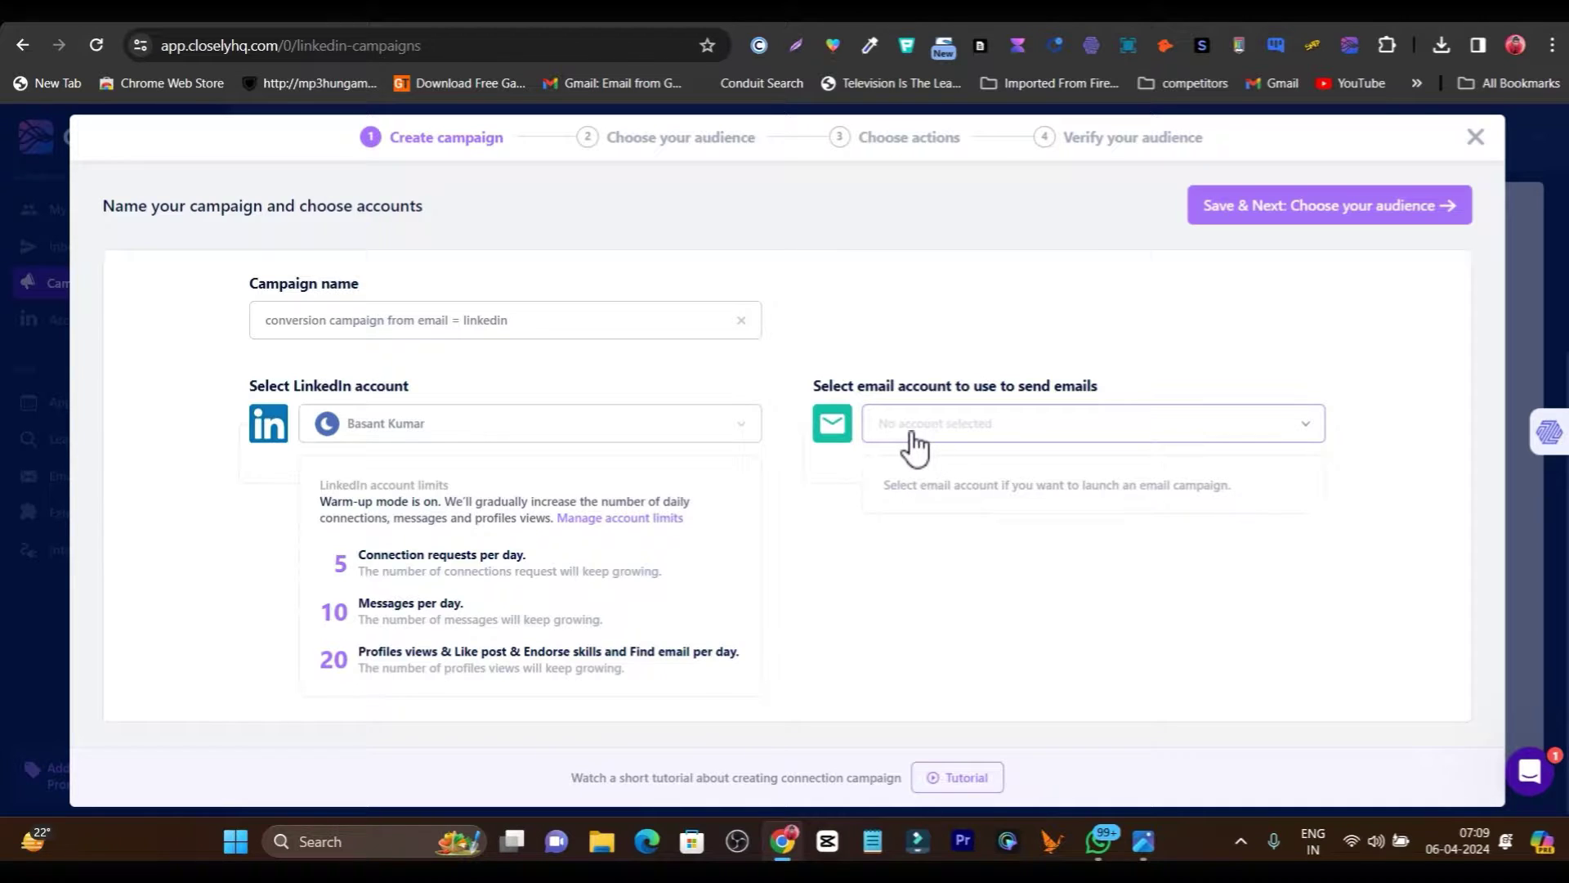
pyautogui.click(1009, 435)
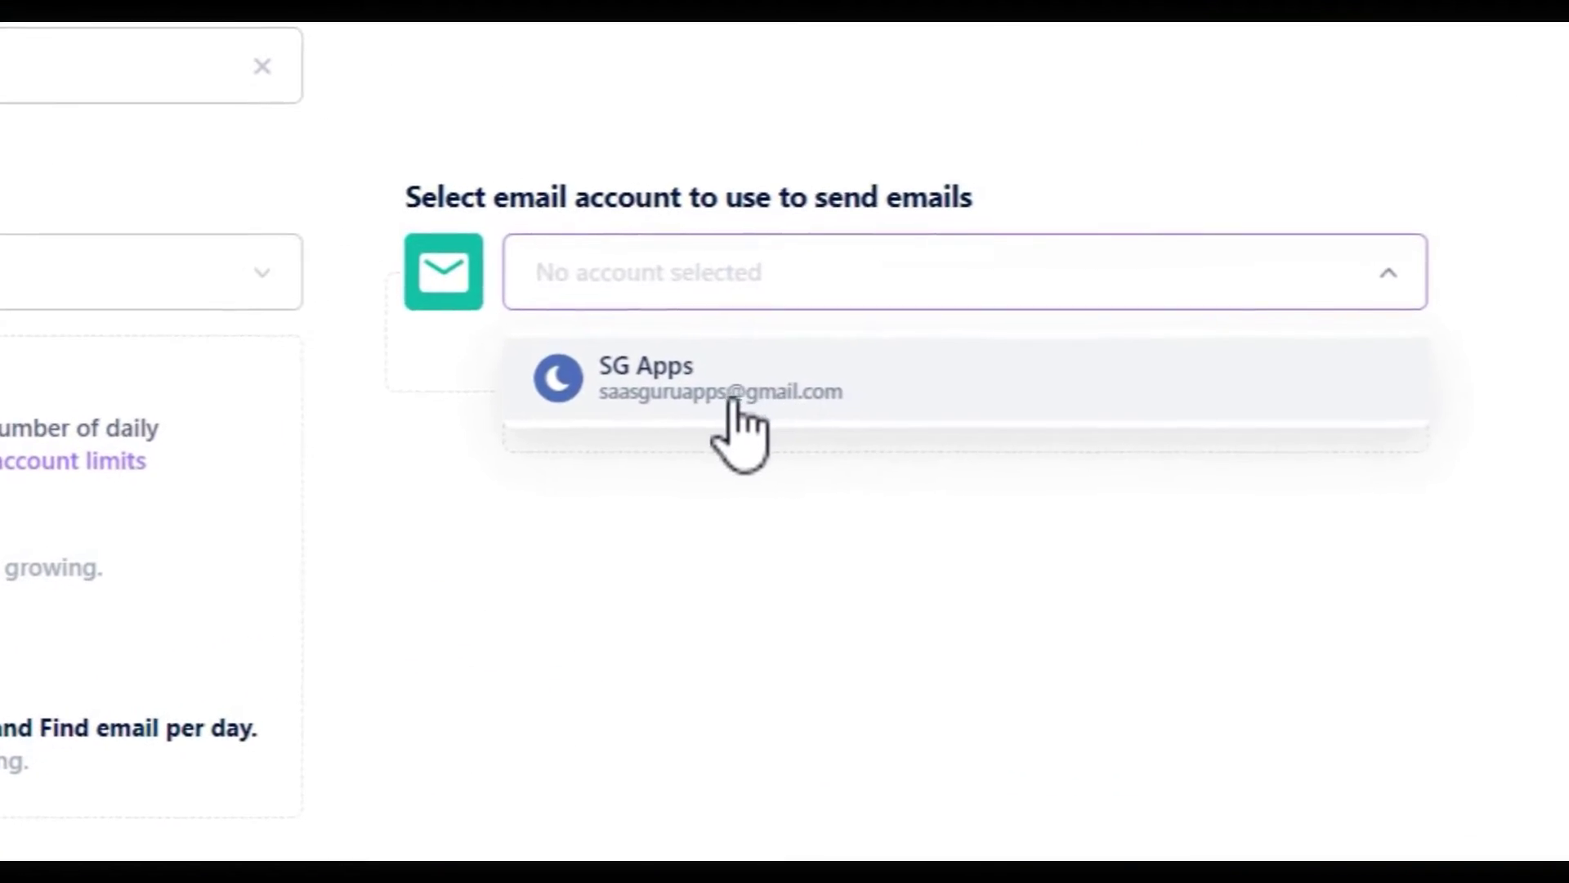
pyautogui.click(1080, 483)
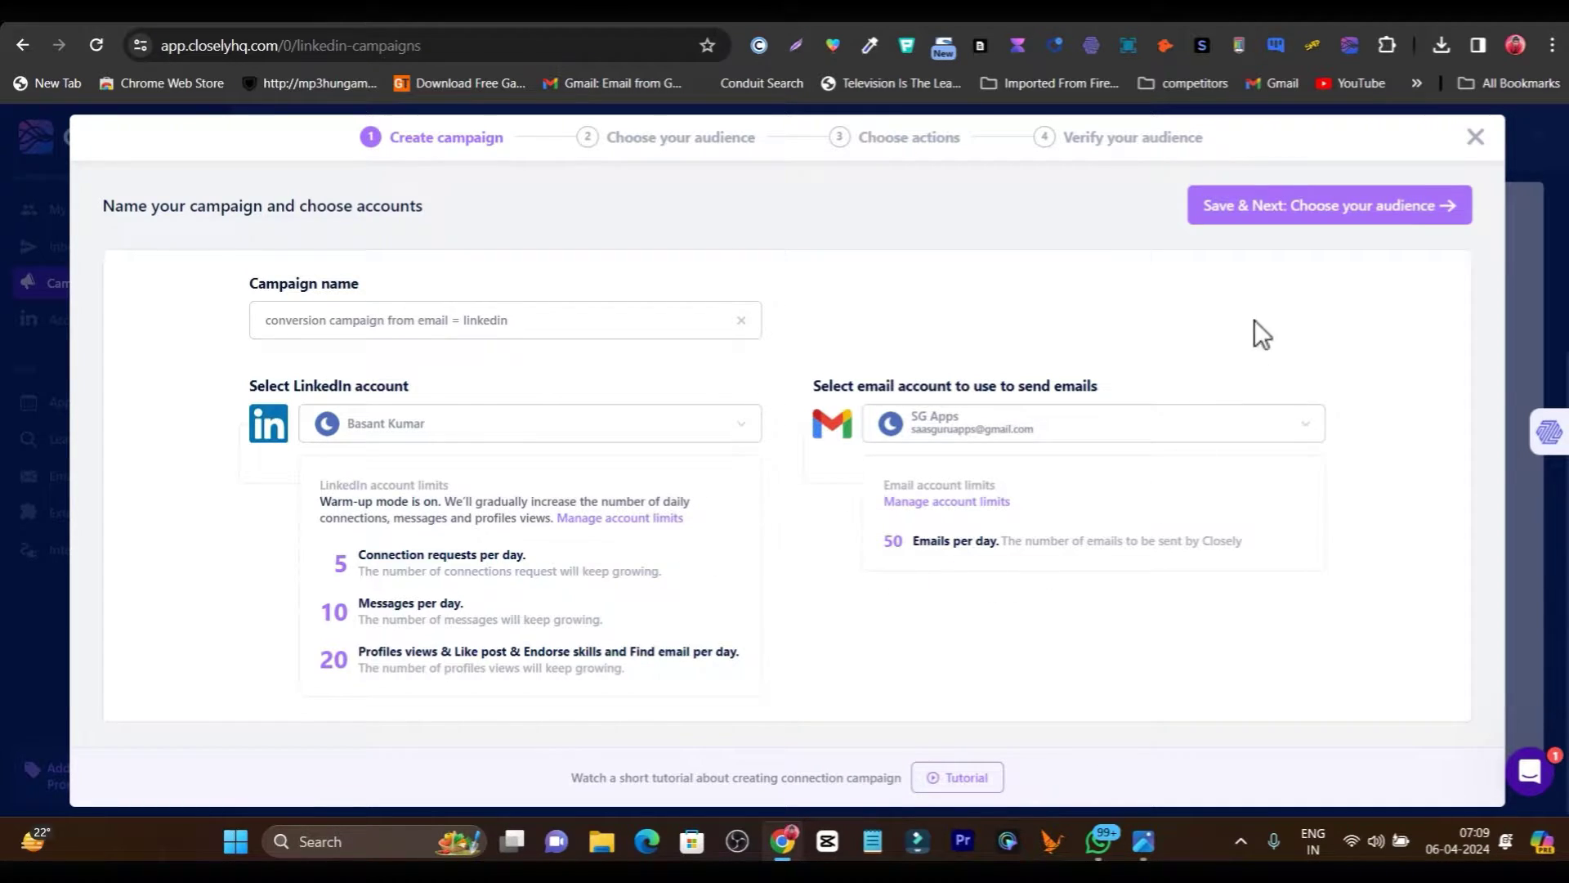
pyautogui.click(1278, 215)
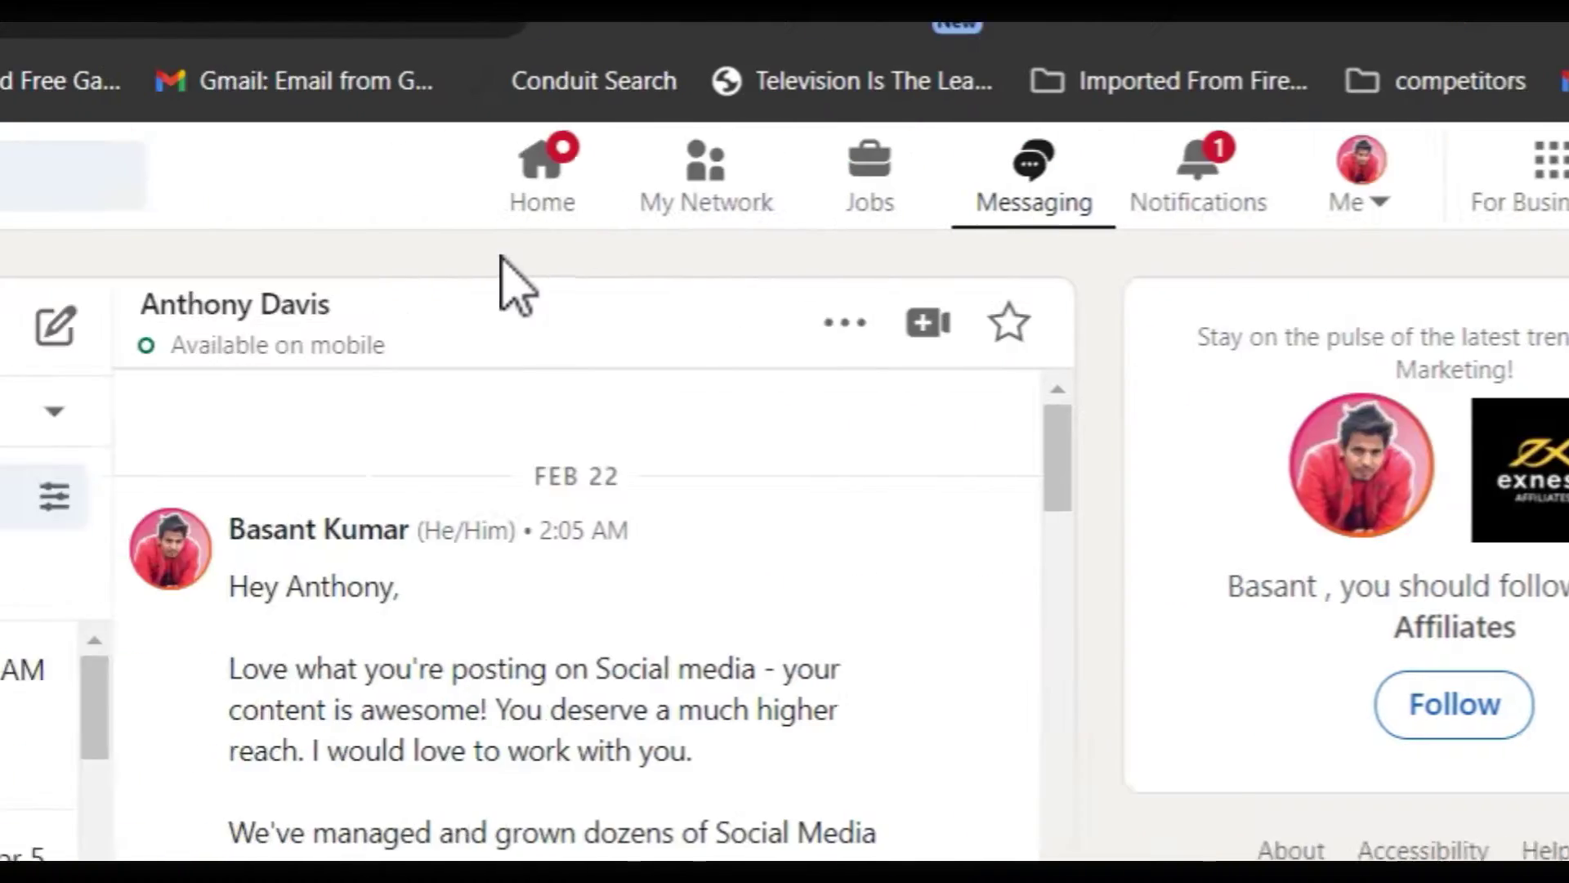
# Step: In LinkedIn, search for "digital marketing" and limit the results to people
pyautogui.click(396, 172)
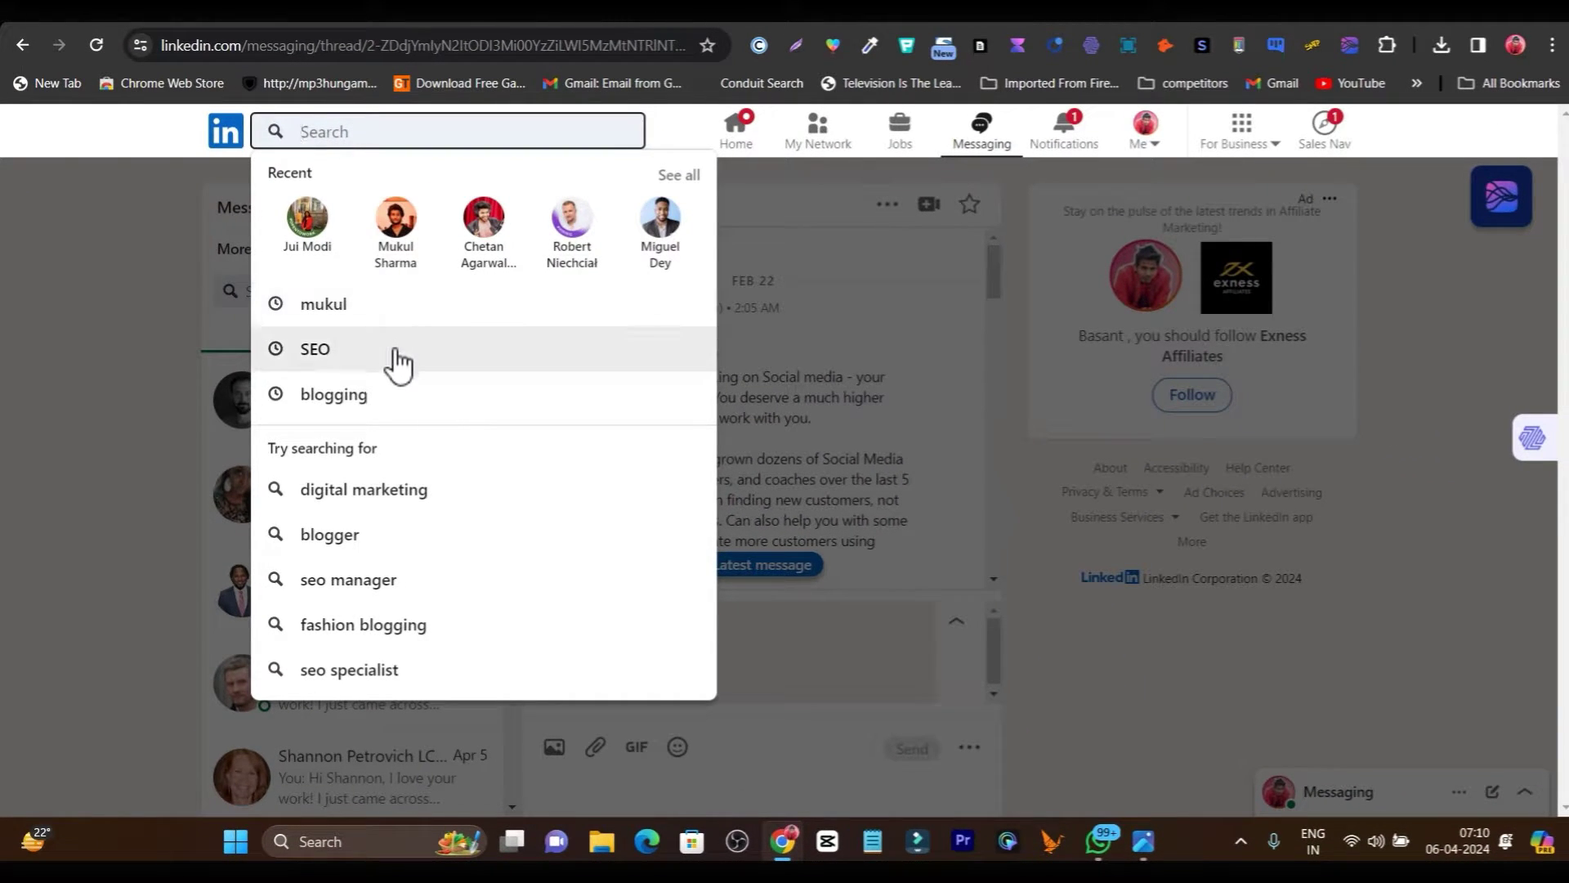
pyautogui.click(466, 491)
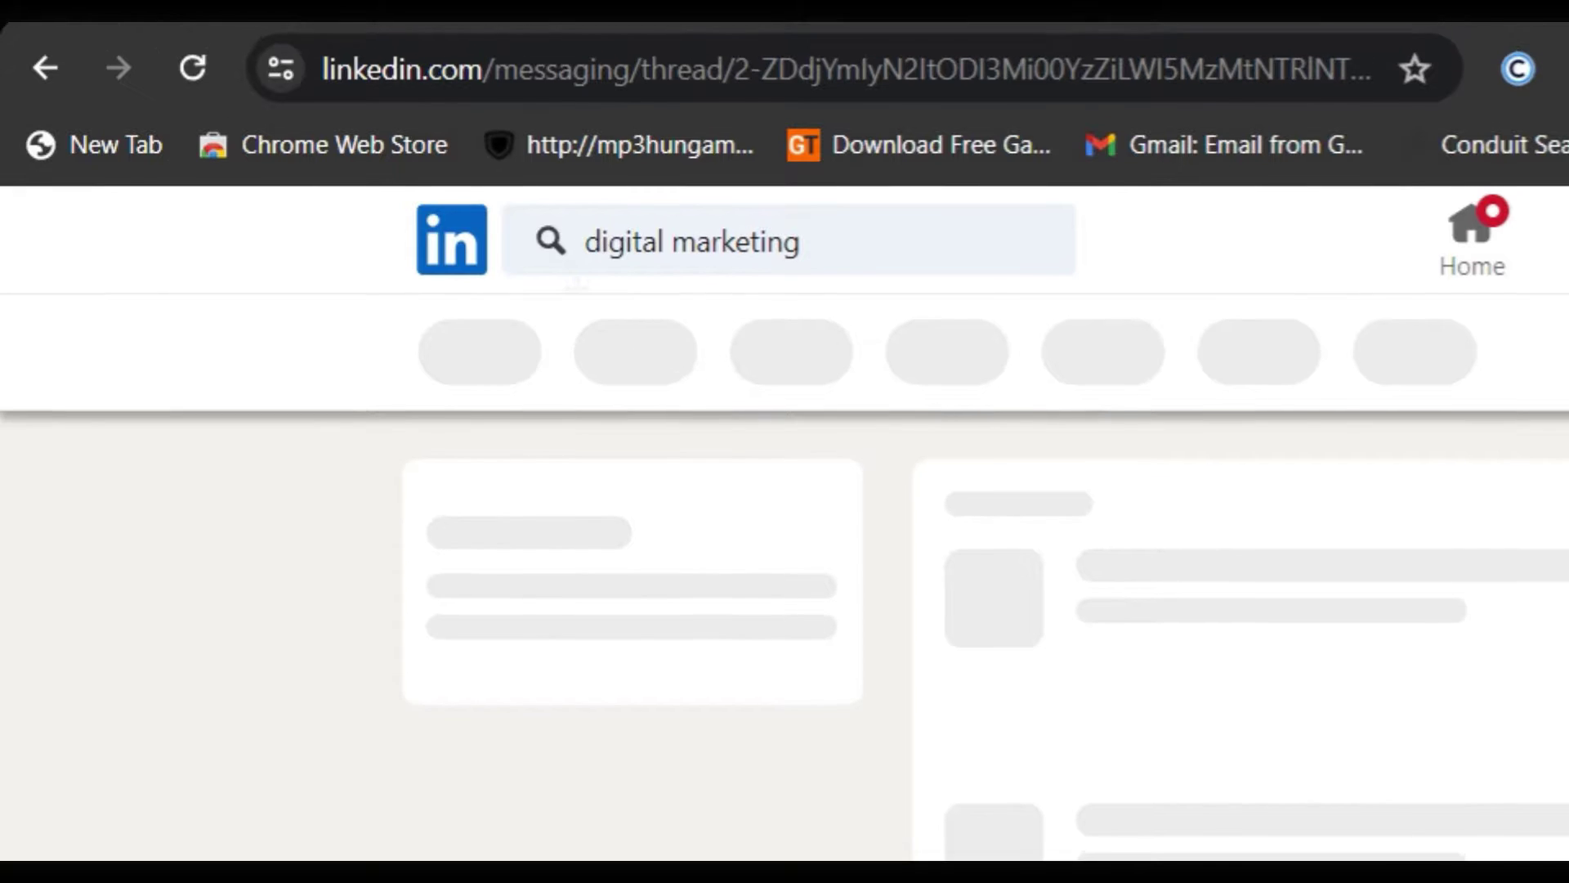
pyautogui.click(848, 247)
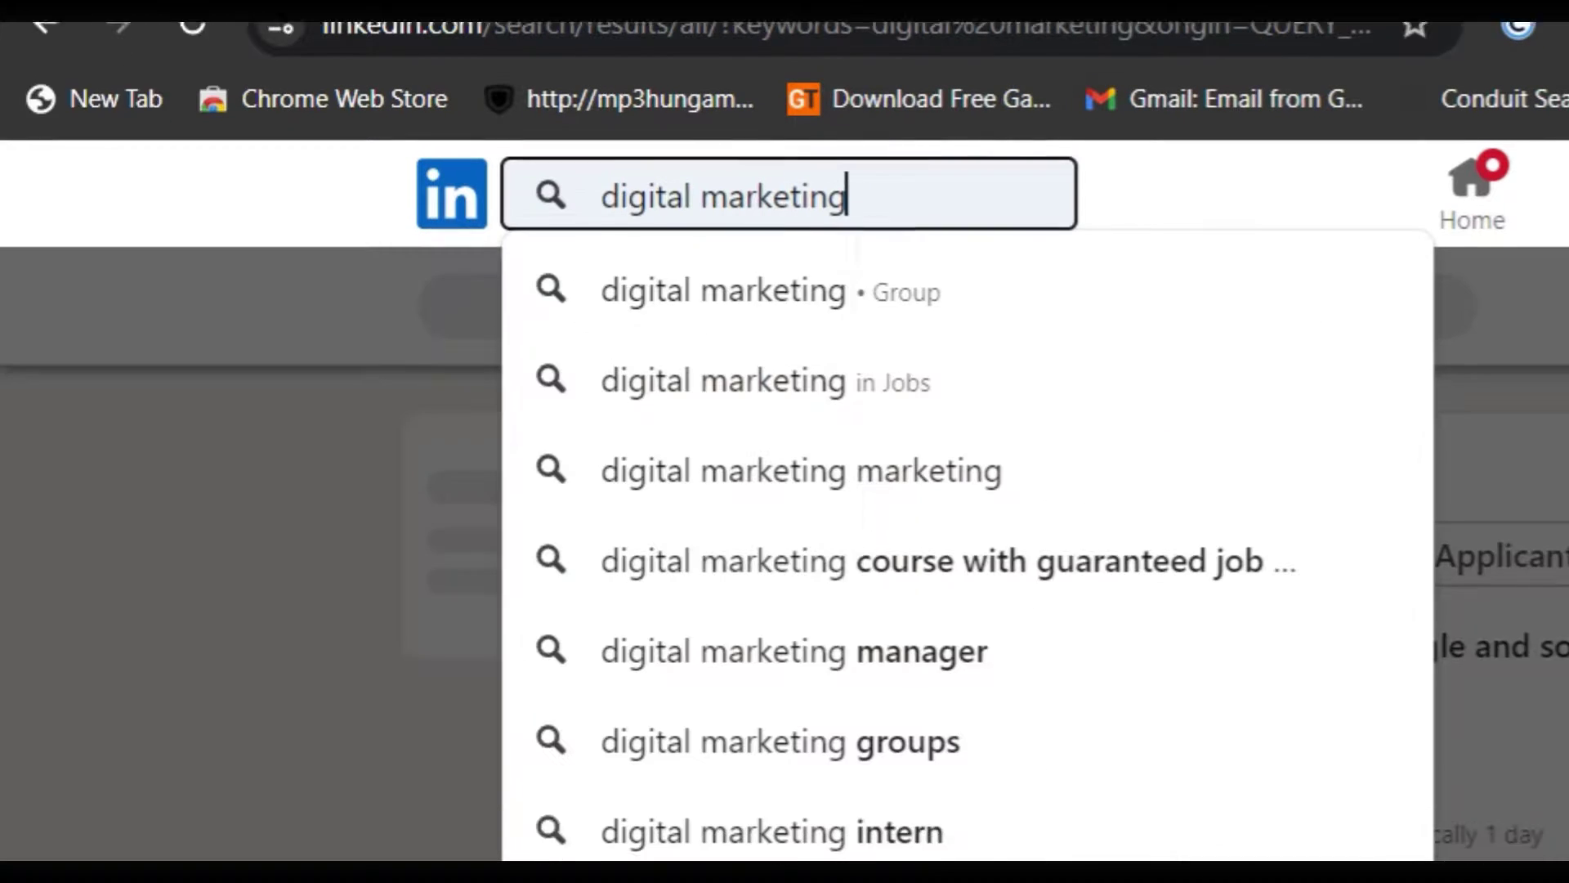
pyautogui.click(210, 818)
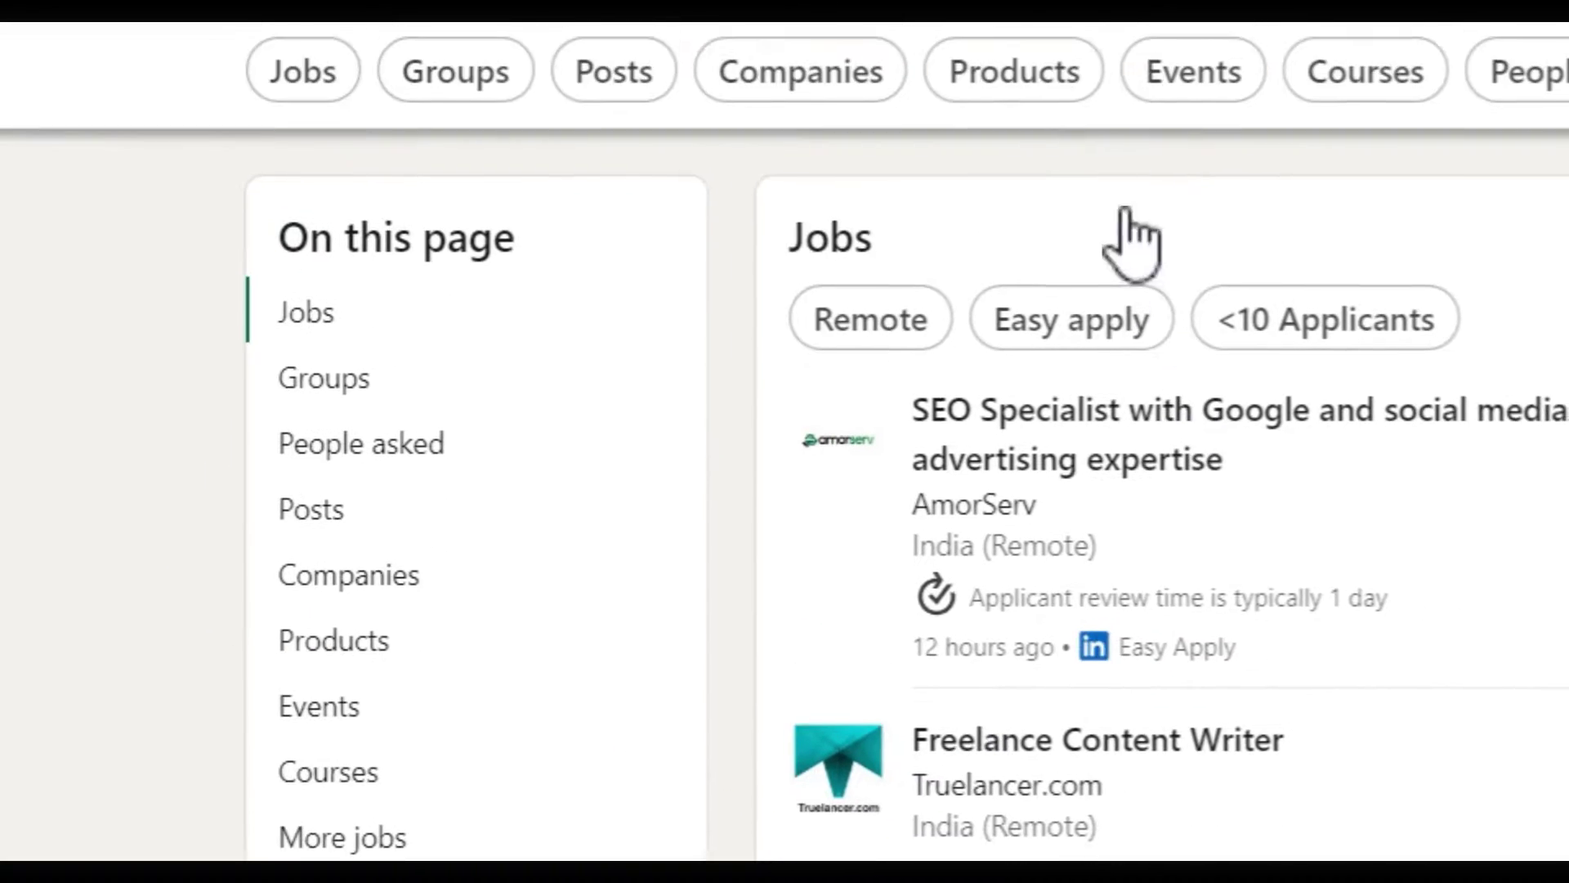
pyautogui.scroll(-5, 1545, 703)
pyautogui.scroll(5, 1152, 653)
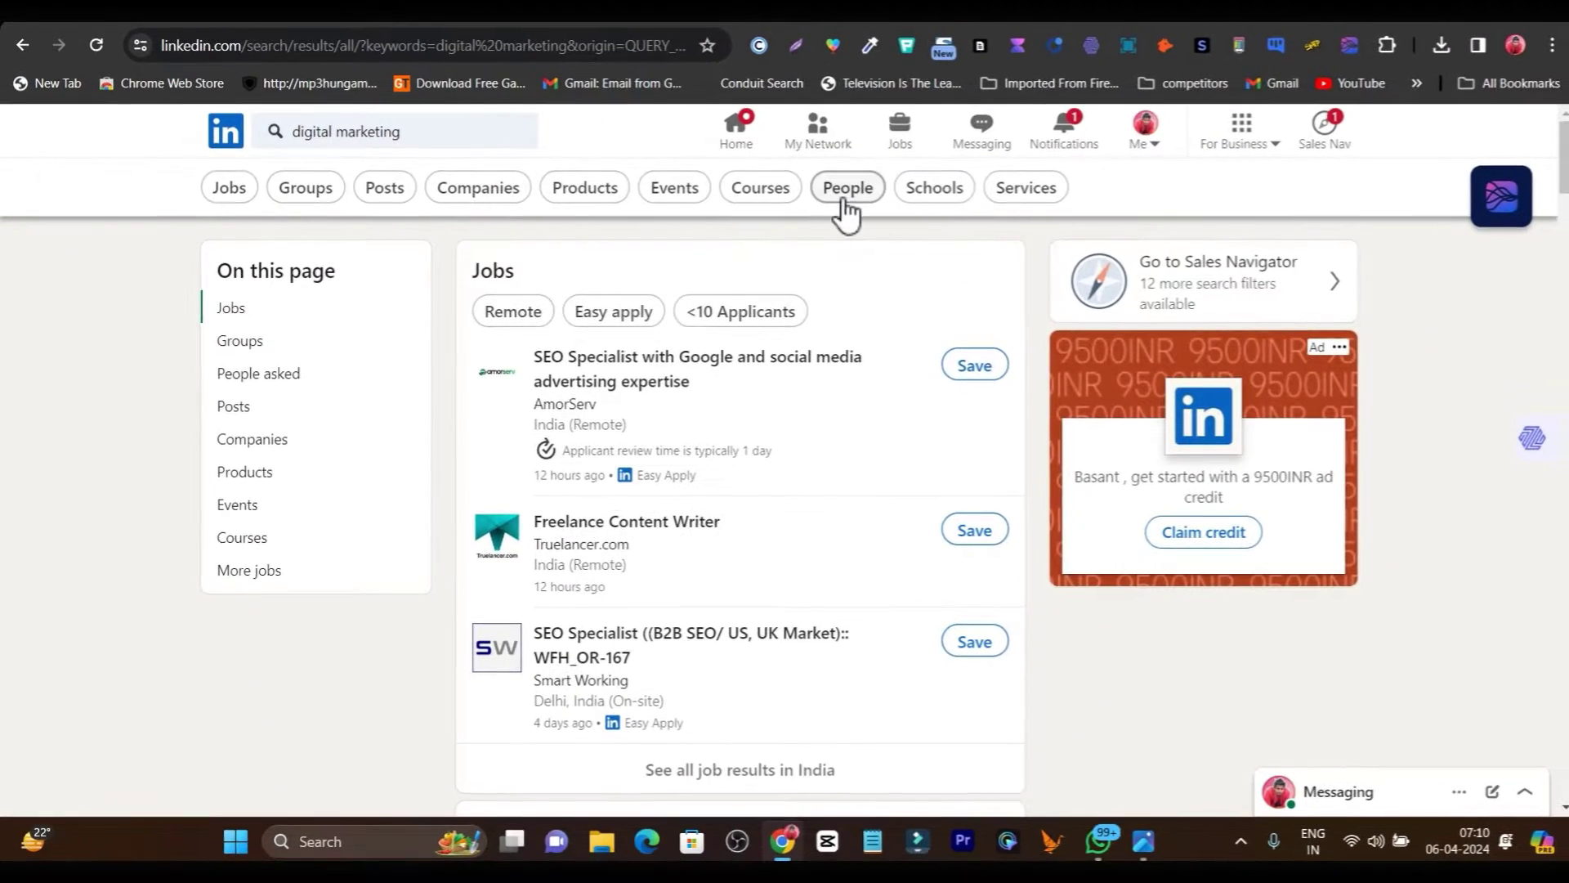
pyautogui.click(842, 198)
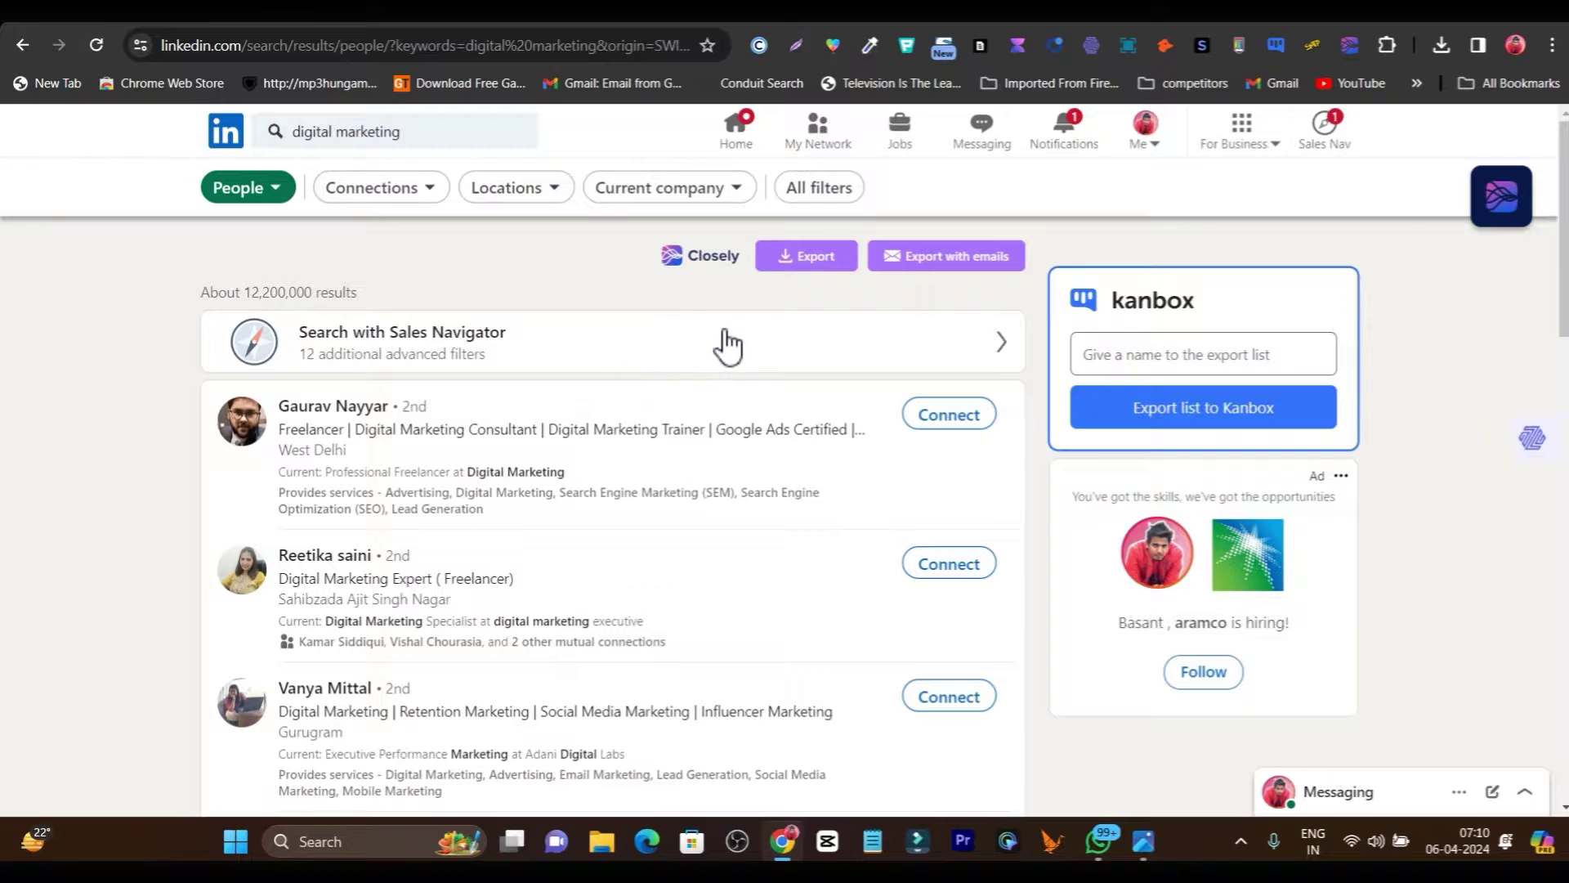
# Step: In the full set of people filters, select 3rd+ connections and the locations United Kingdom and United States
pyautogui.click(826, 188)
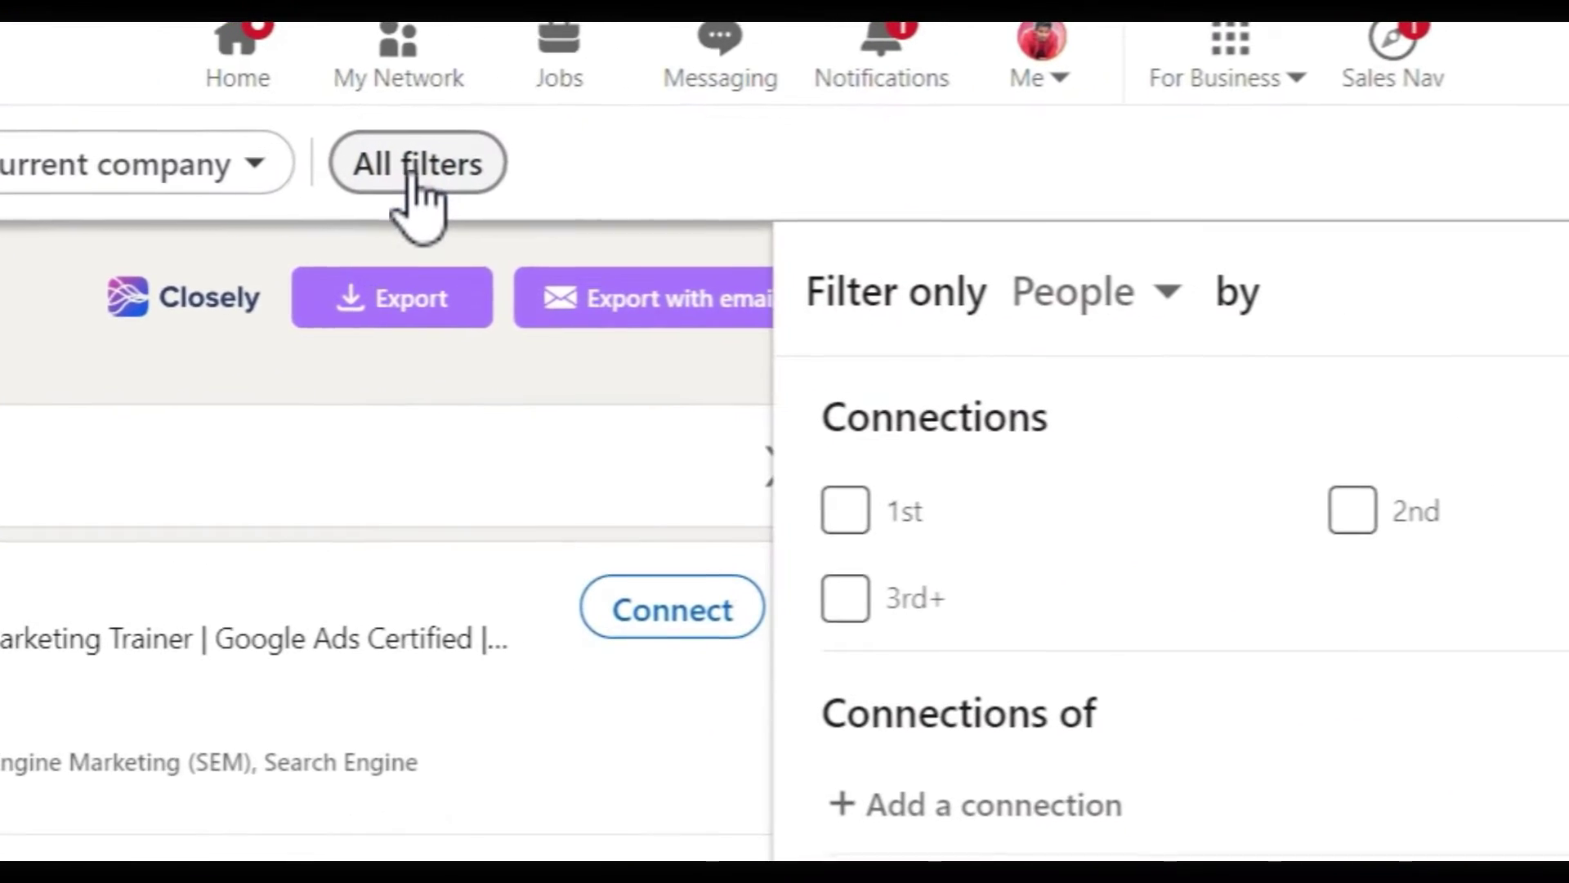
pyautogui.scroll(-2, 1057, 605)
pyautogui.scroll(2, 981, 621)
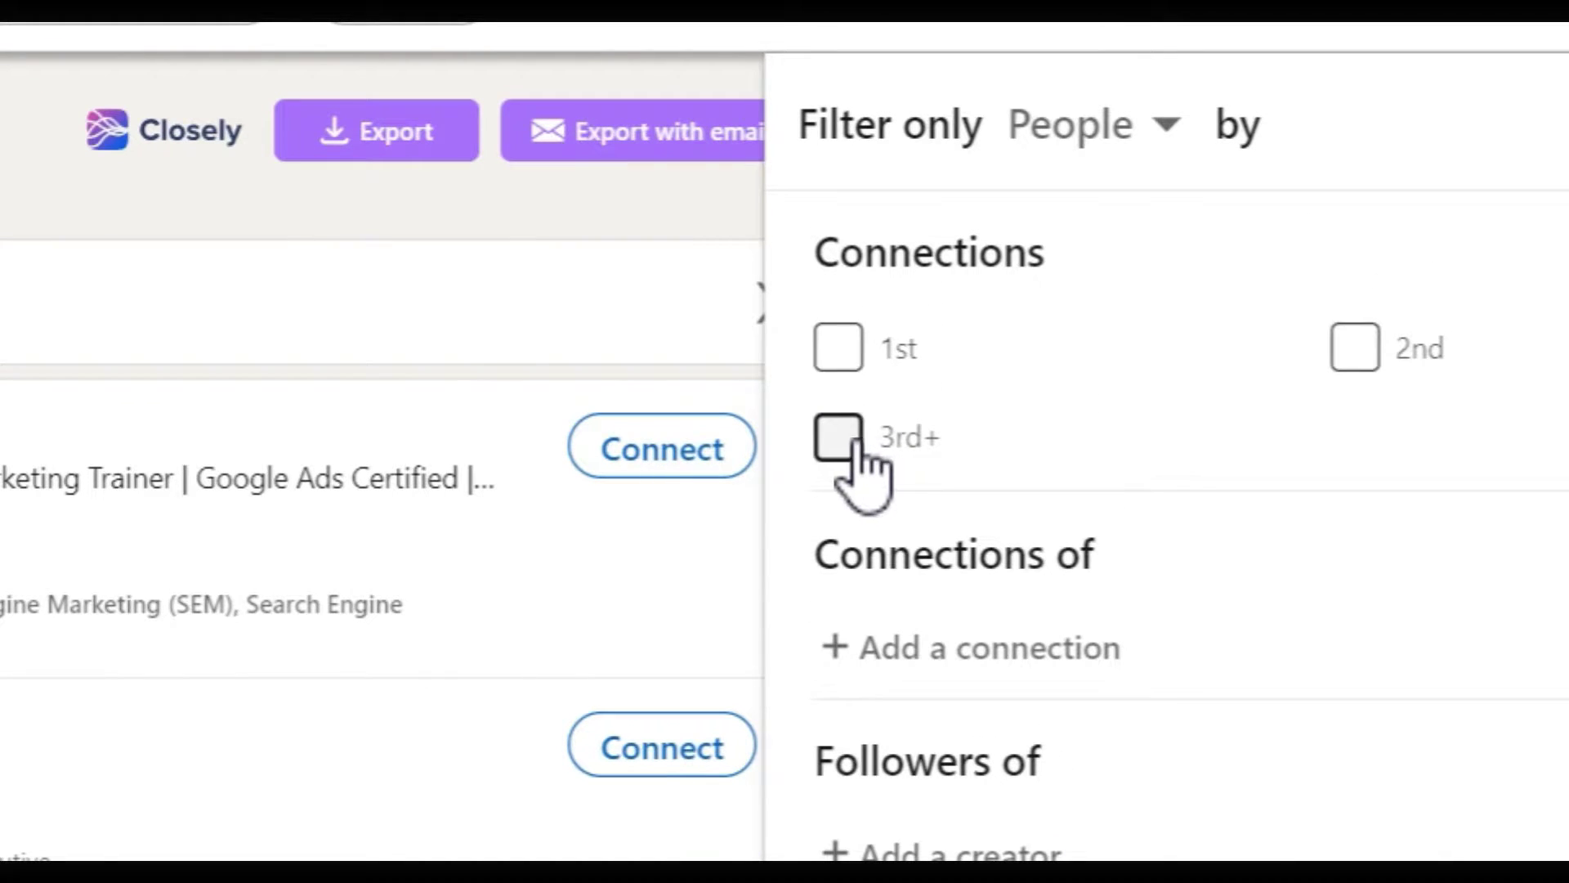
pyautogui.click(839, 442)
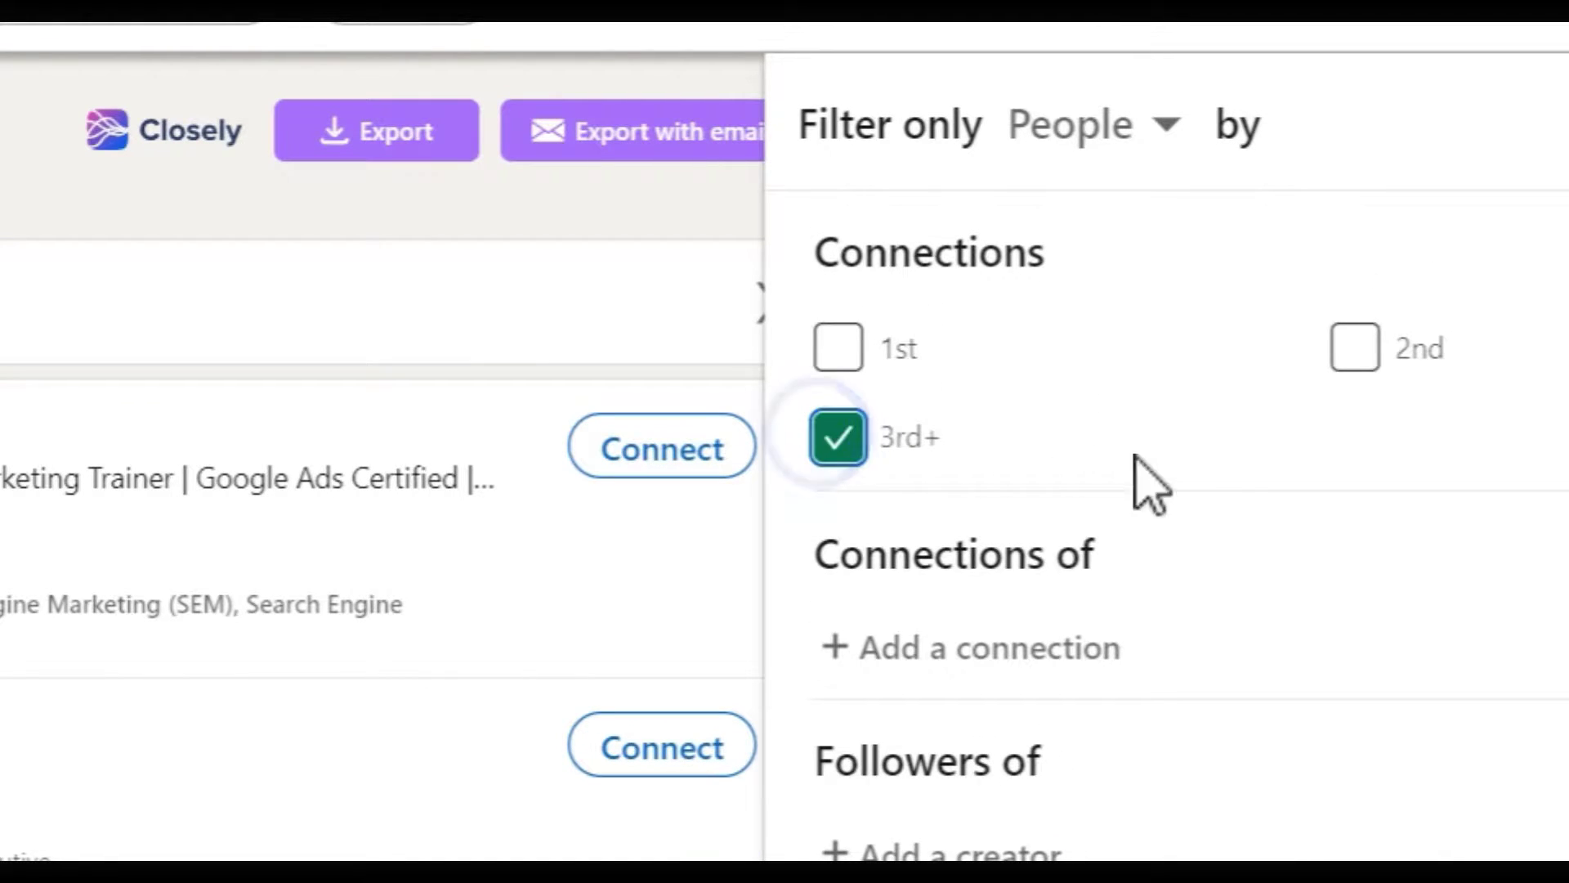
pyautogui.scroll(-3, 1144, 490)
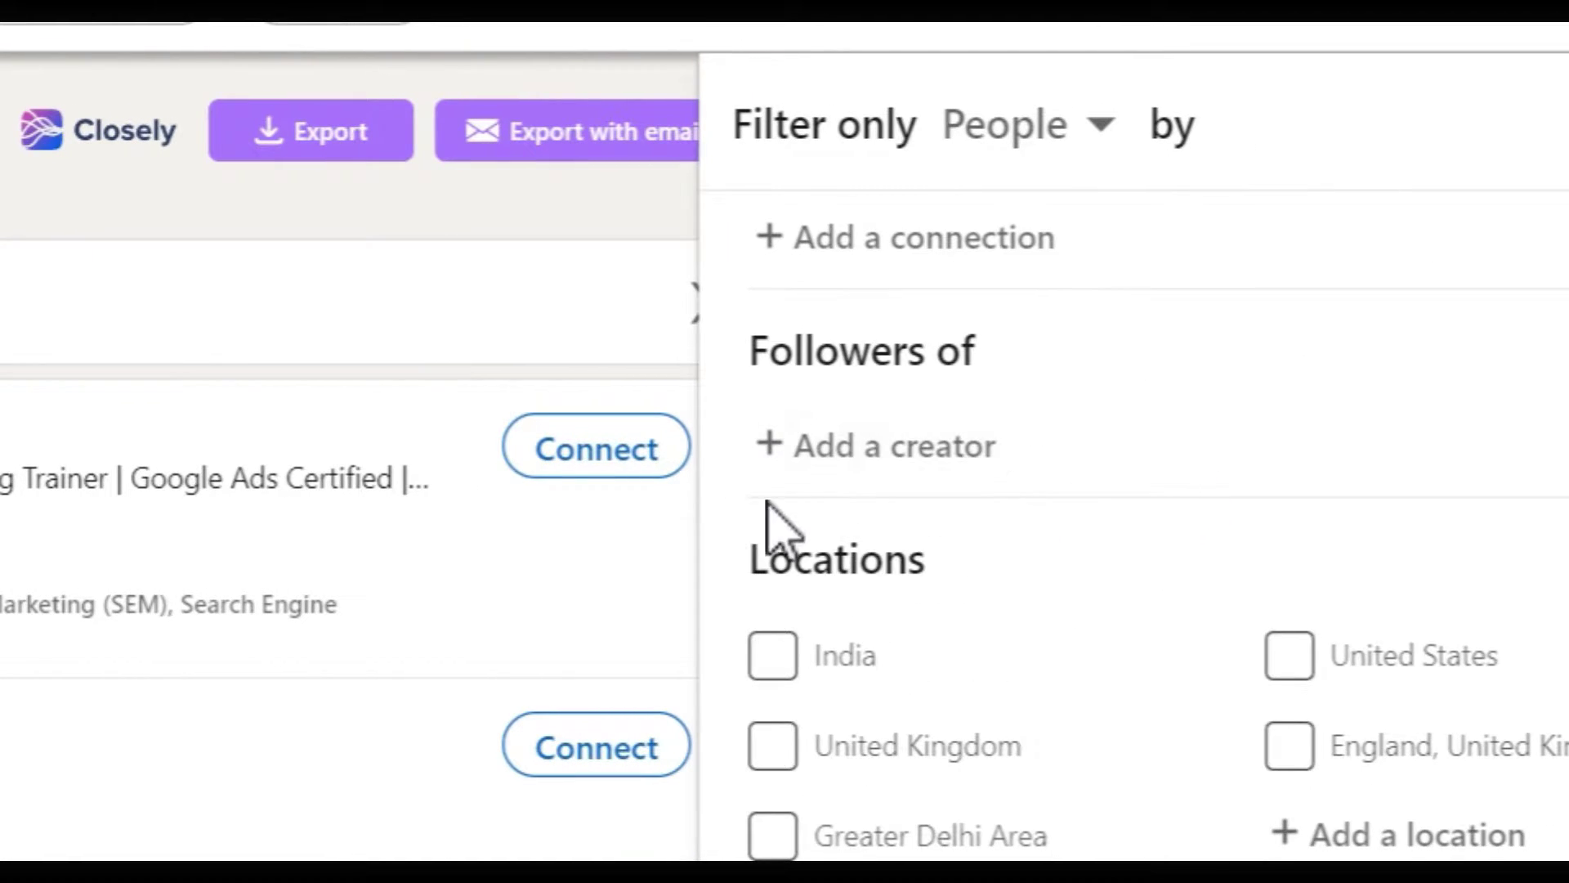
pyautogui.scroll(-2, 817, 527)
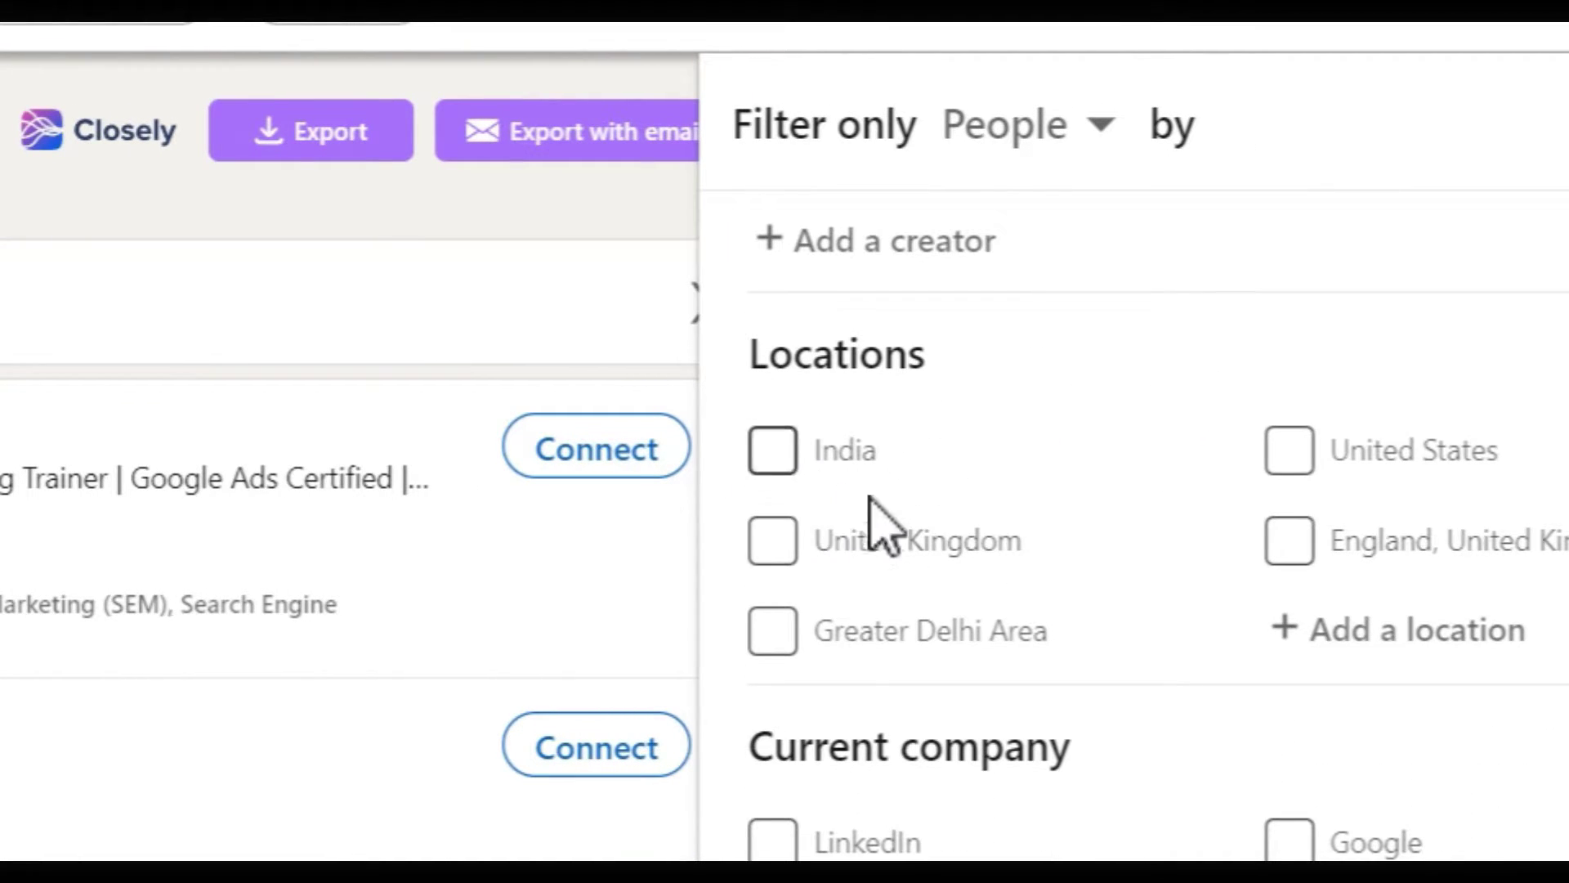
pyautogui.click(776, 542)
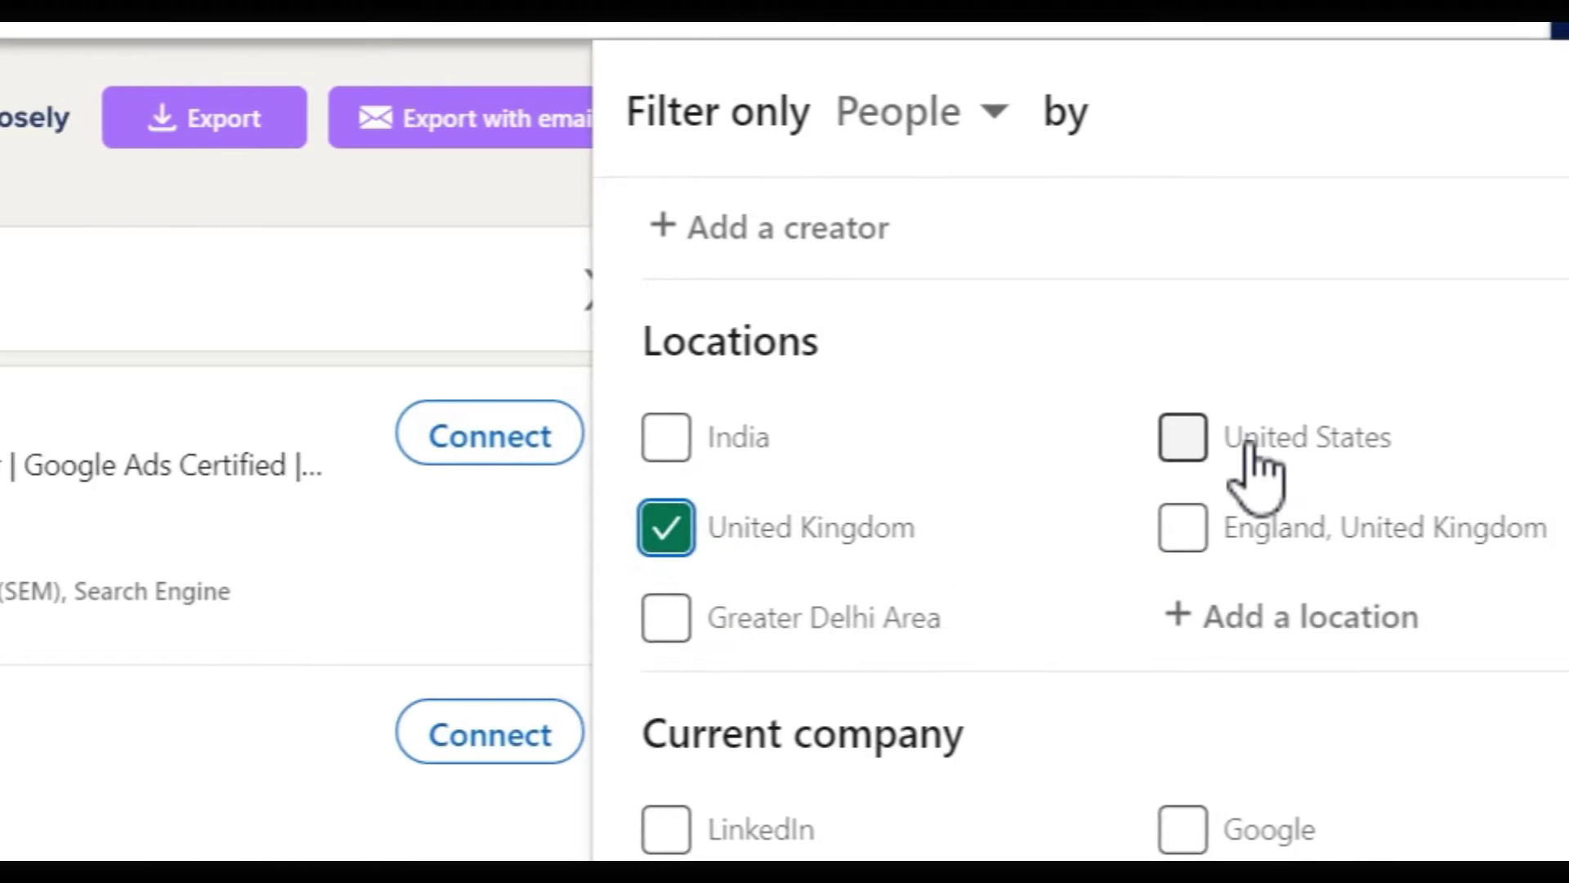
pyautogui.click(1296, 451)
# Step: Add the industries Professional Services and Advertising Services and the profile language English to the people filters
pyautogui.scroll(-4, 899, 457)
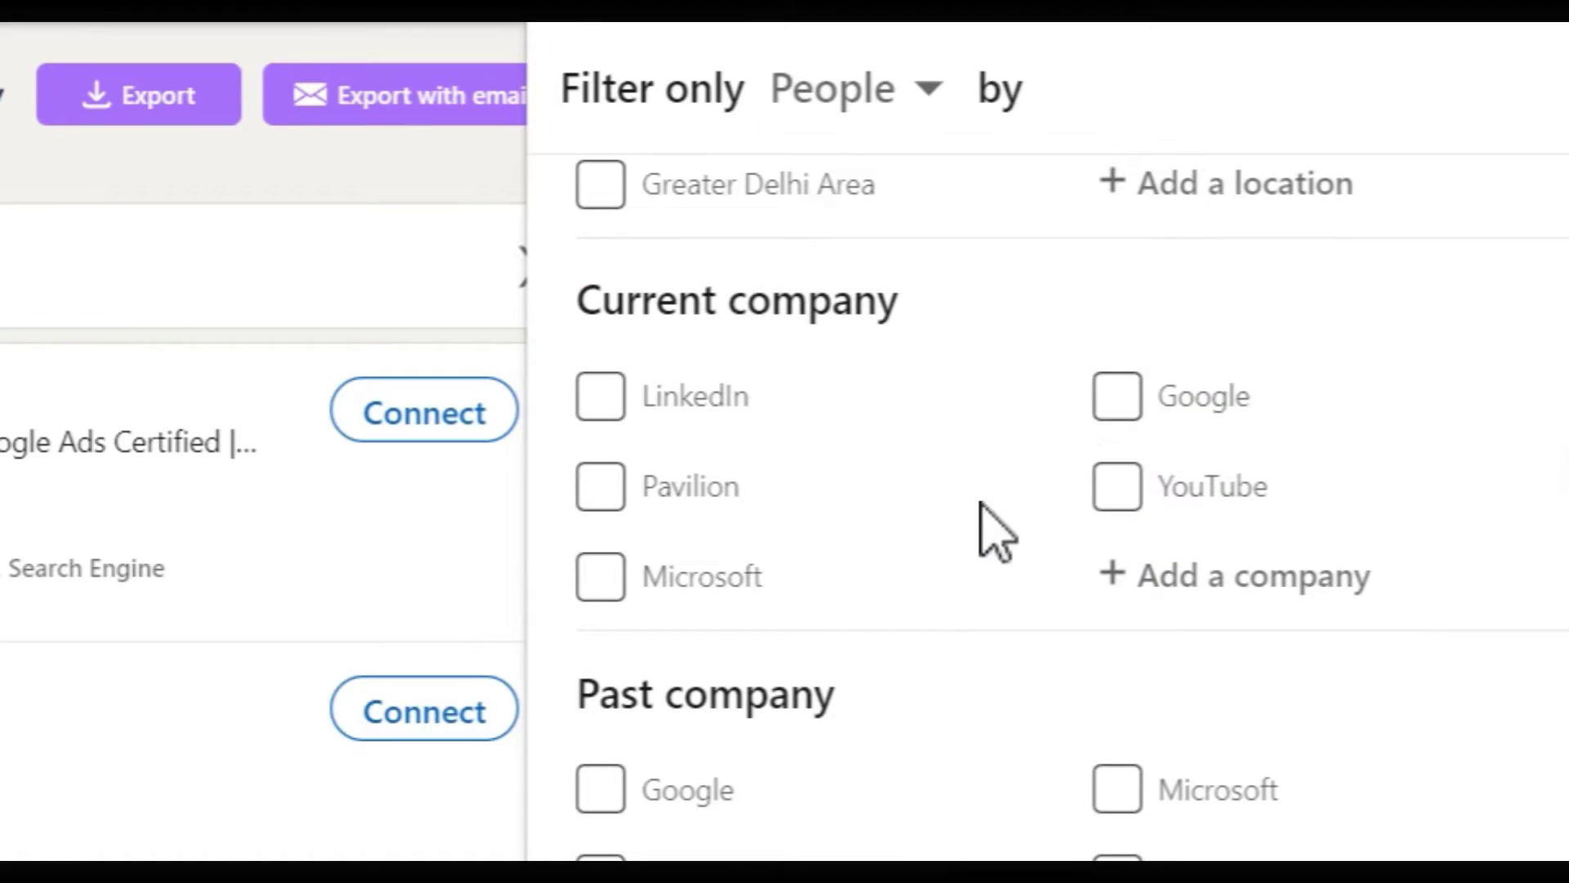
pyautogui.scroll(-3, 1120, 576)
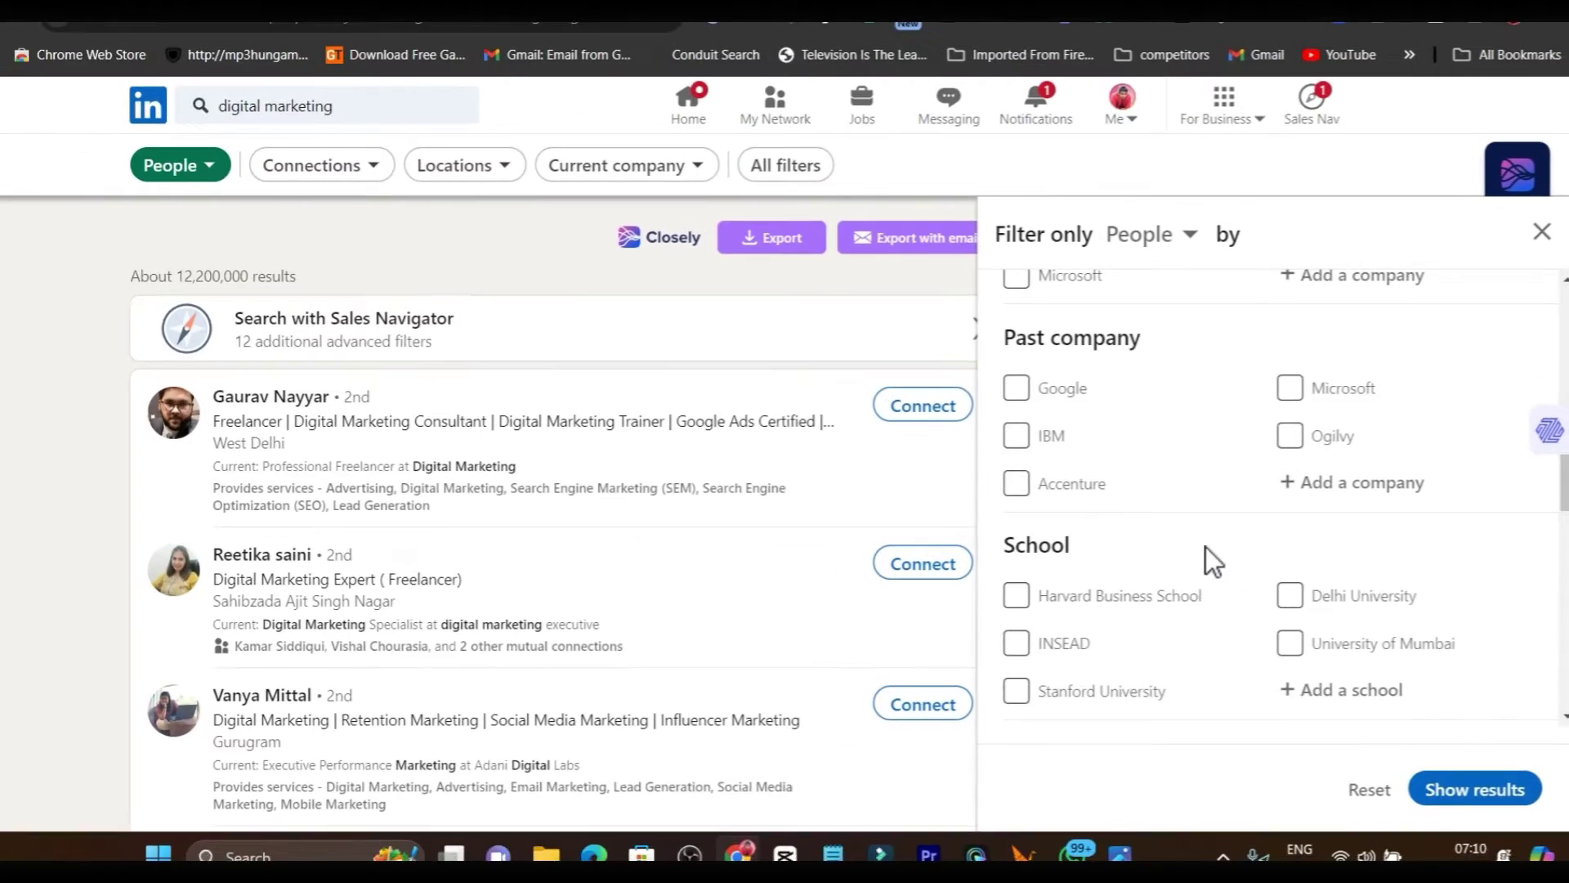
pyautogui.scroll(-5, 1205, 546)
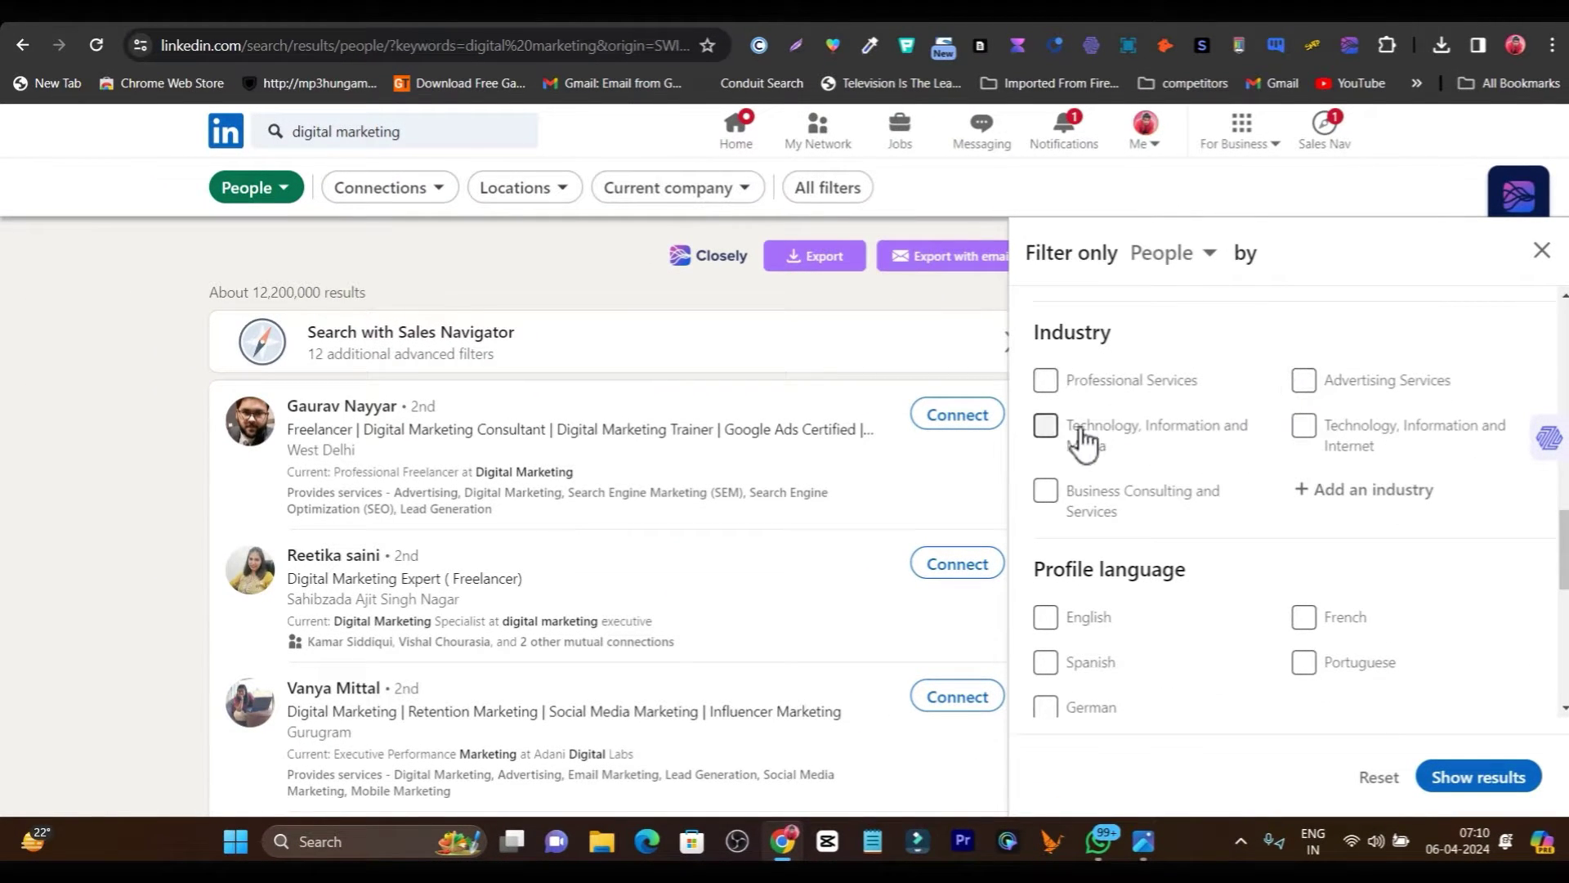
pyautogui.click(1049, 384)
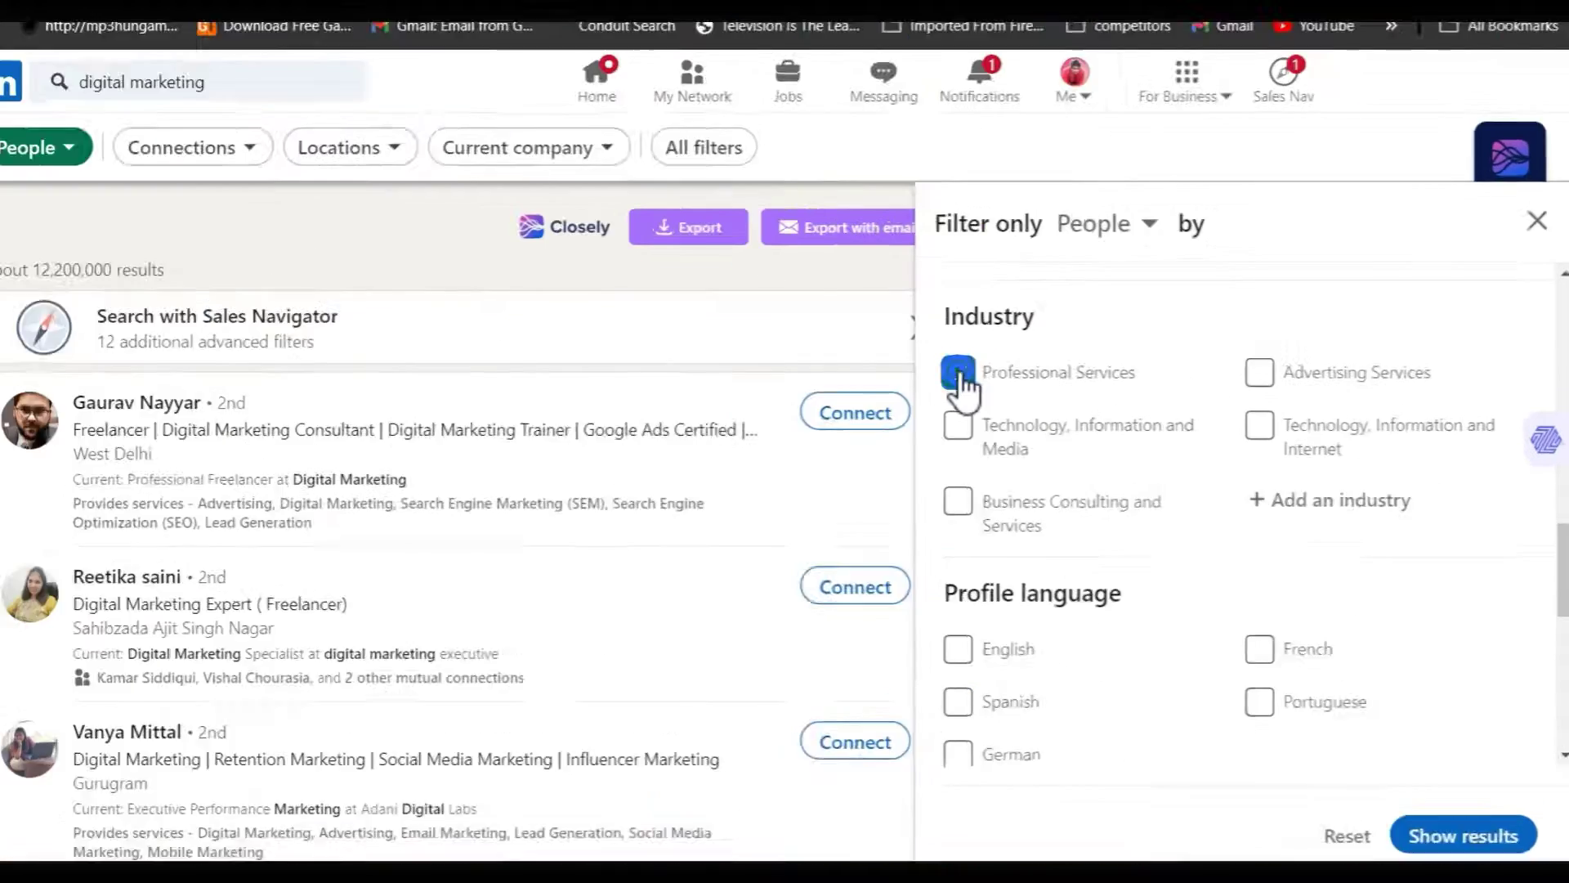
pyautogui.click(1305, 384)
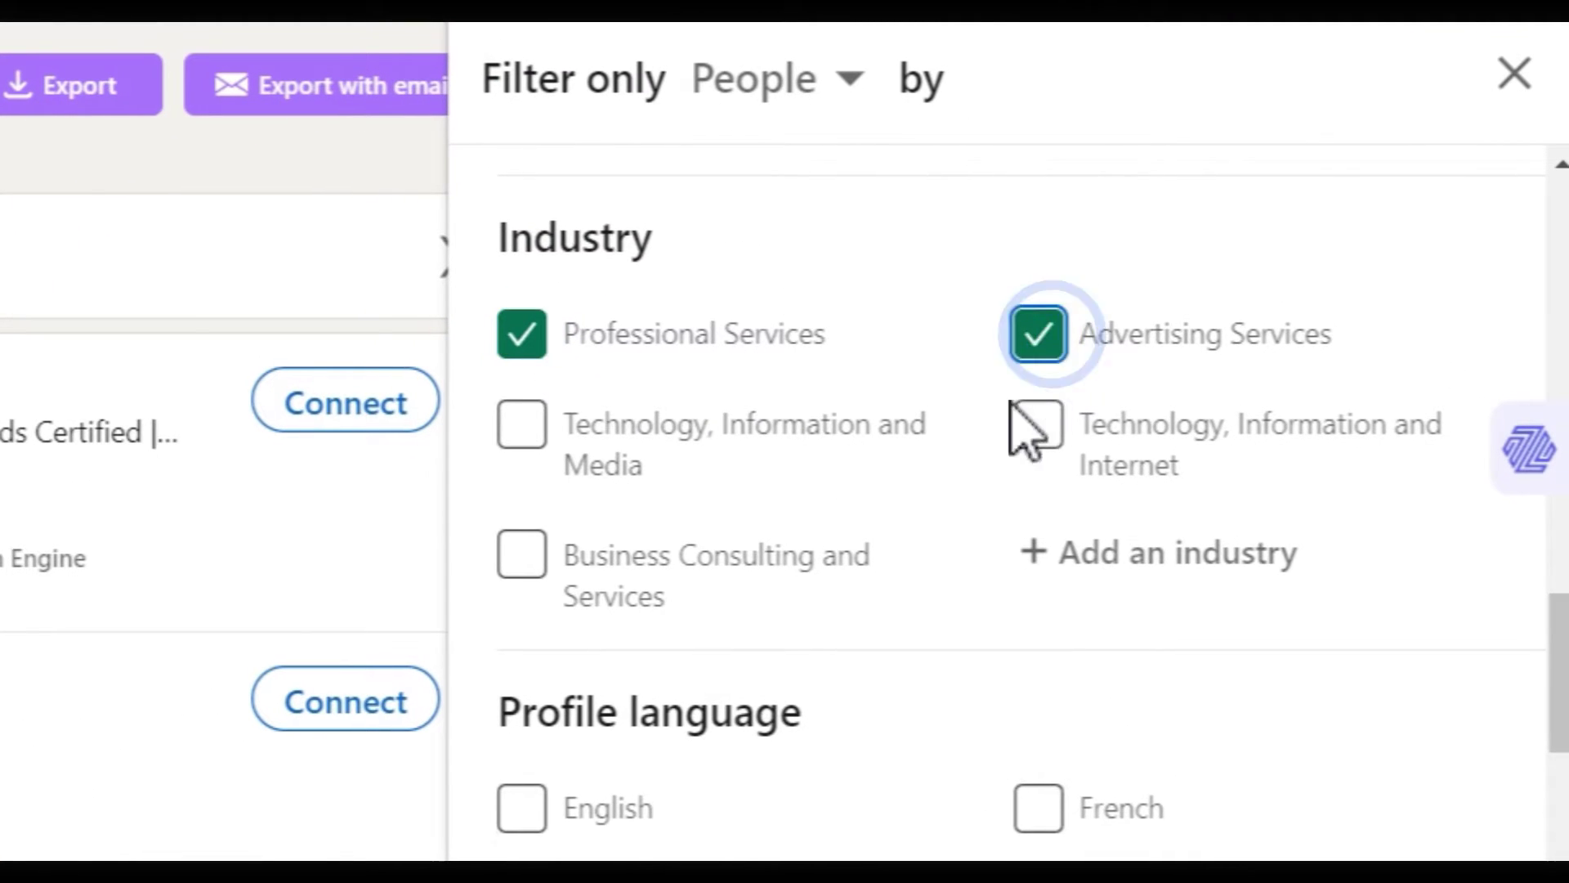
pyautogui.scroll(-5, 1012, 403)
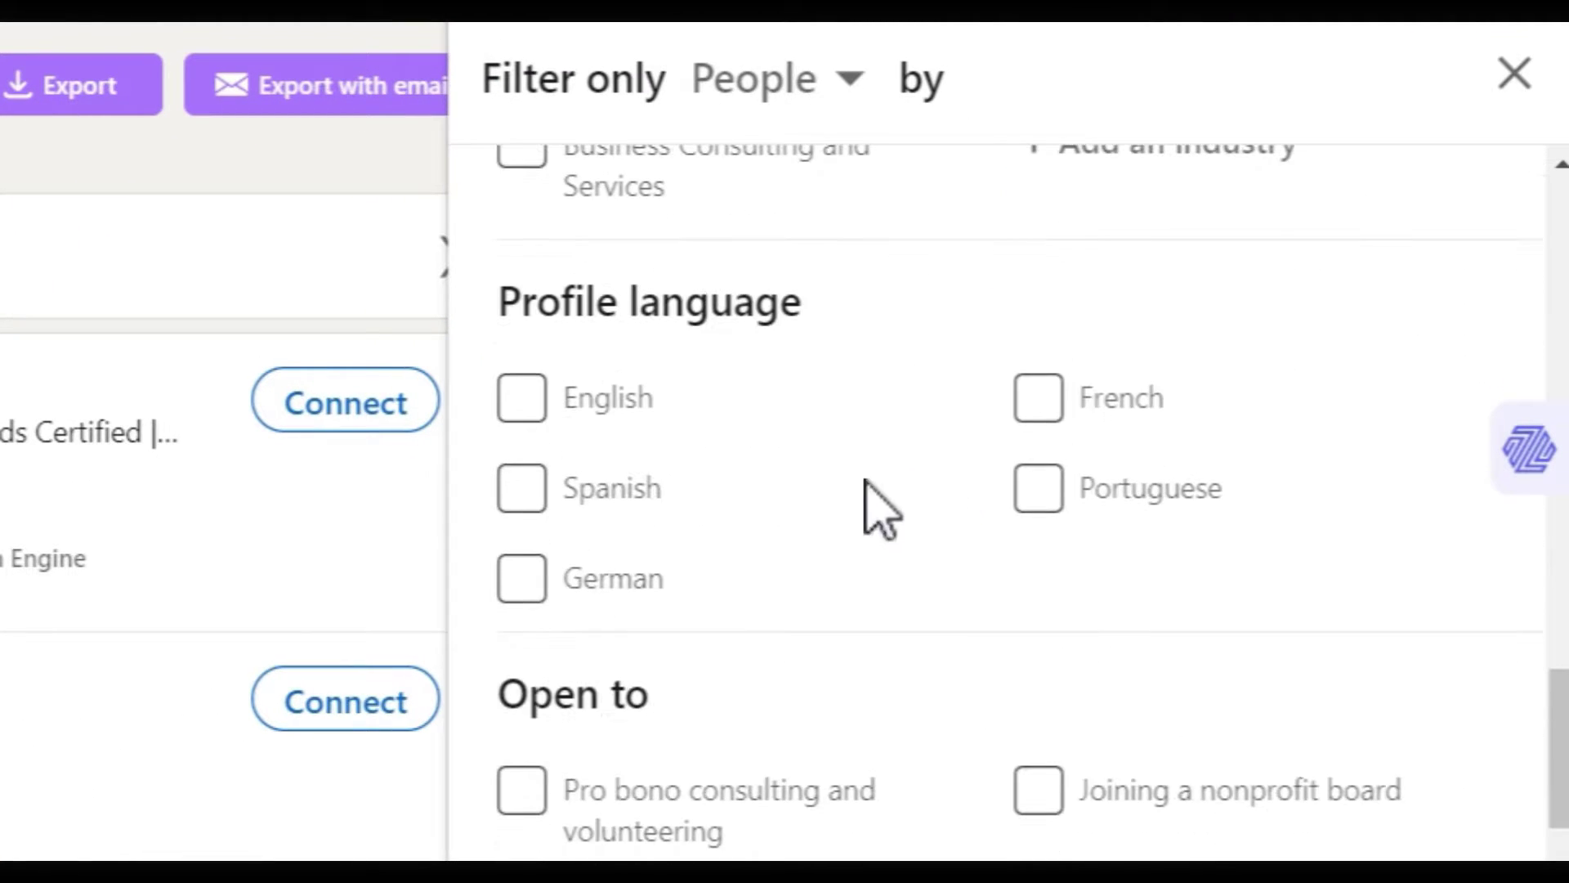
pyautogui.click(521, 398)
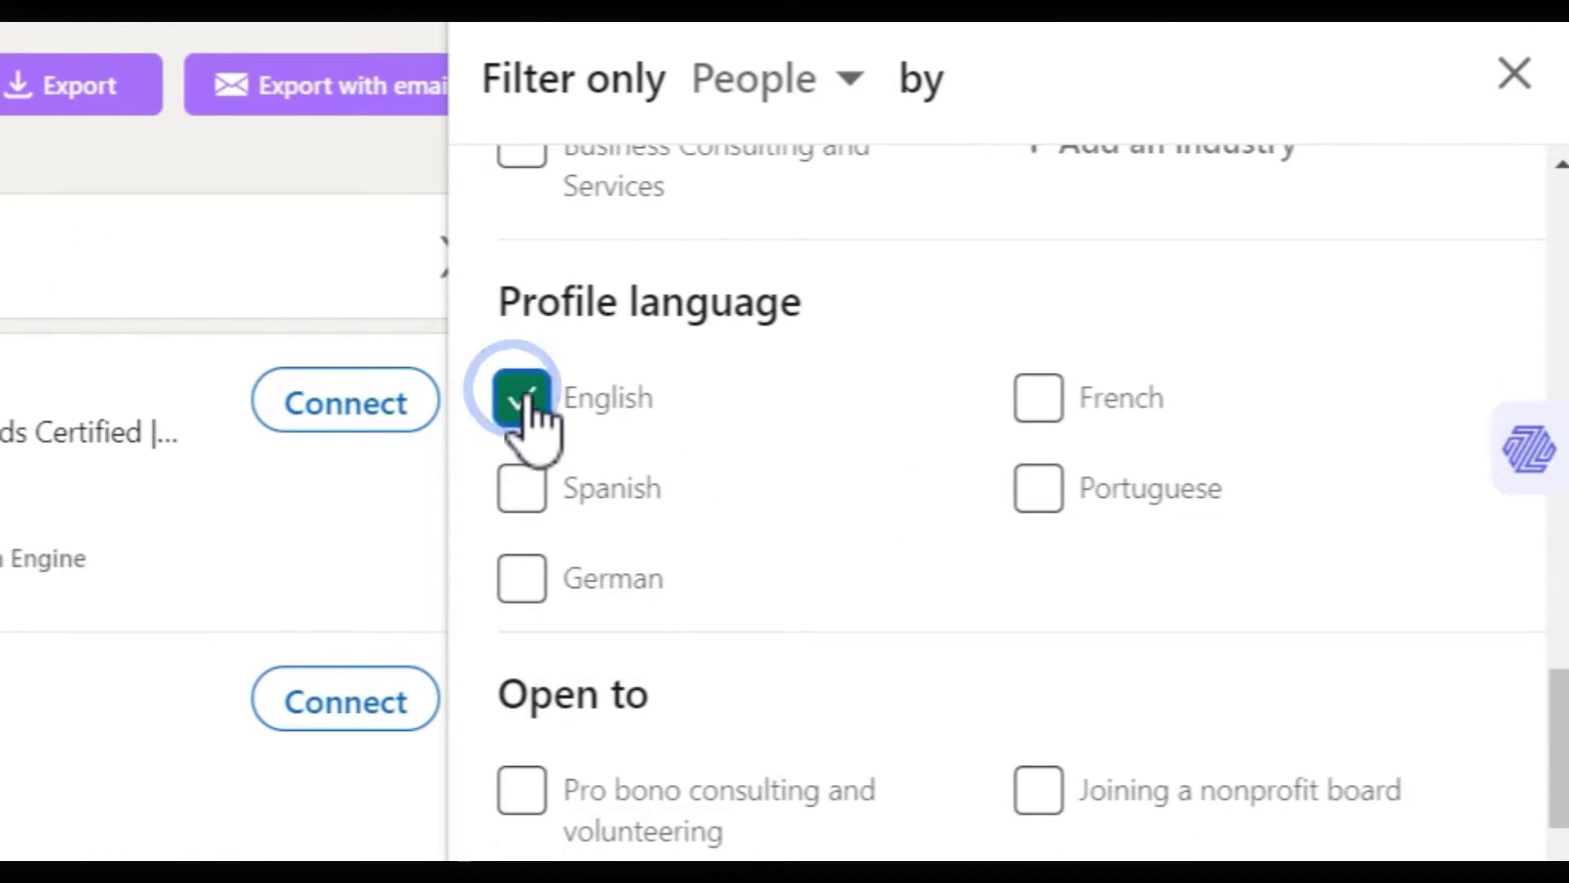
# Step: Add marketing service categories to the filters, apply them, and look through the matching people
pyautogui.scroll(-5, 764, 445)
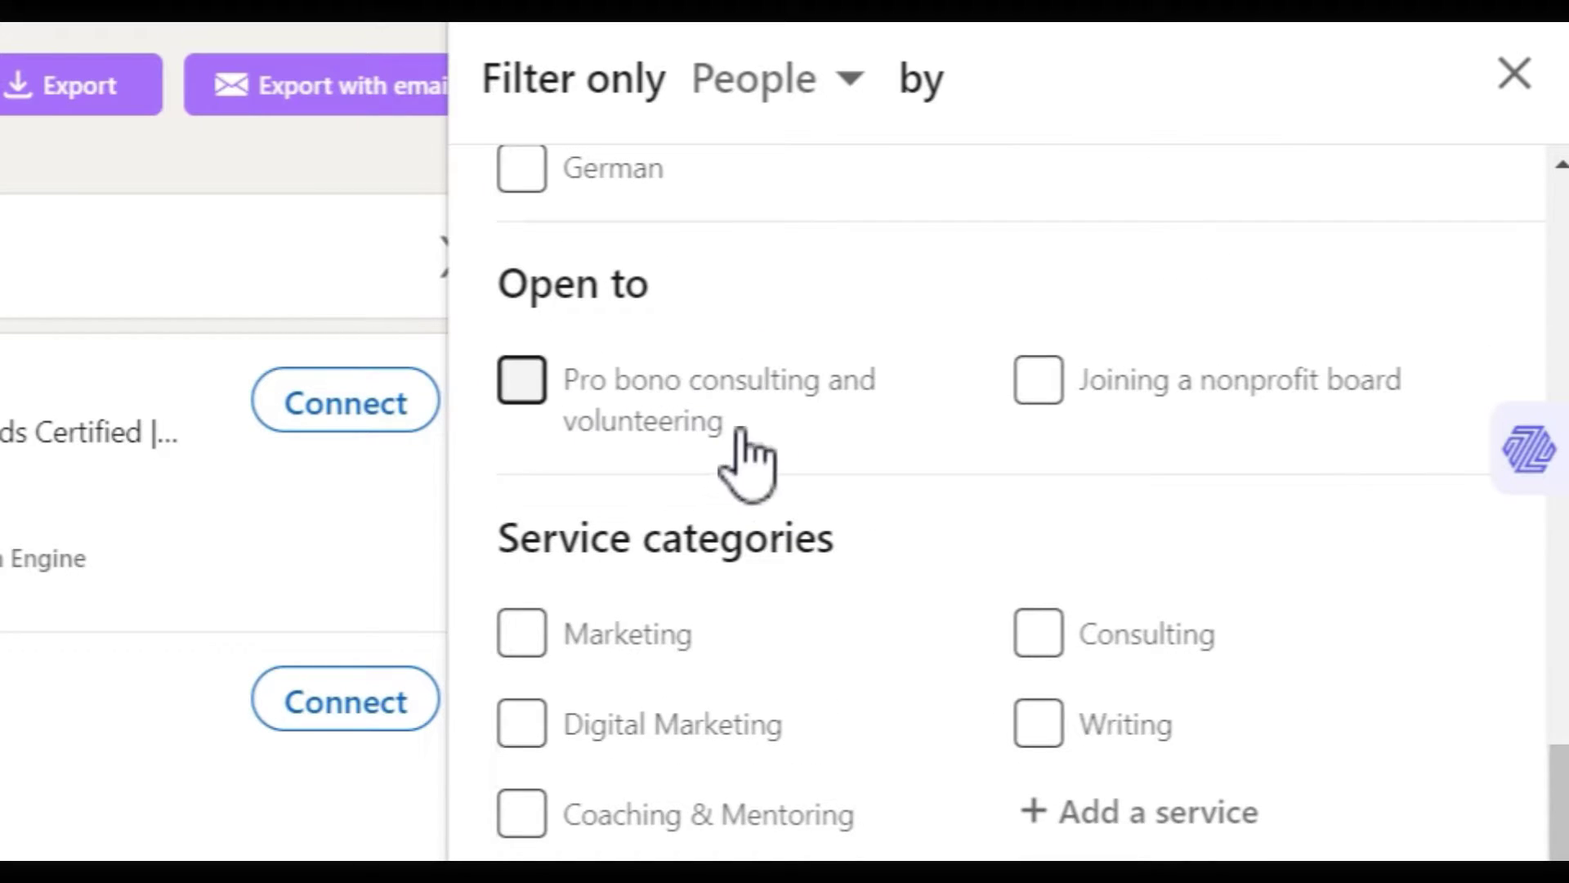
pyautogui.scroll(-4, 789, 405)
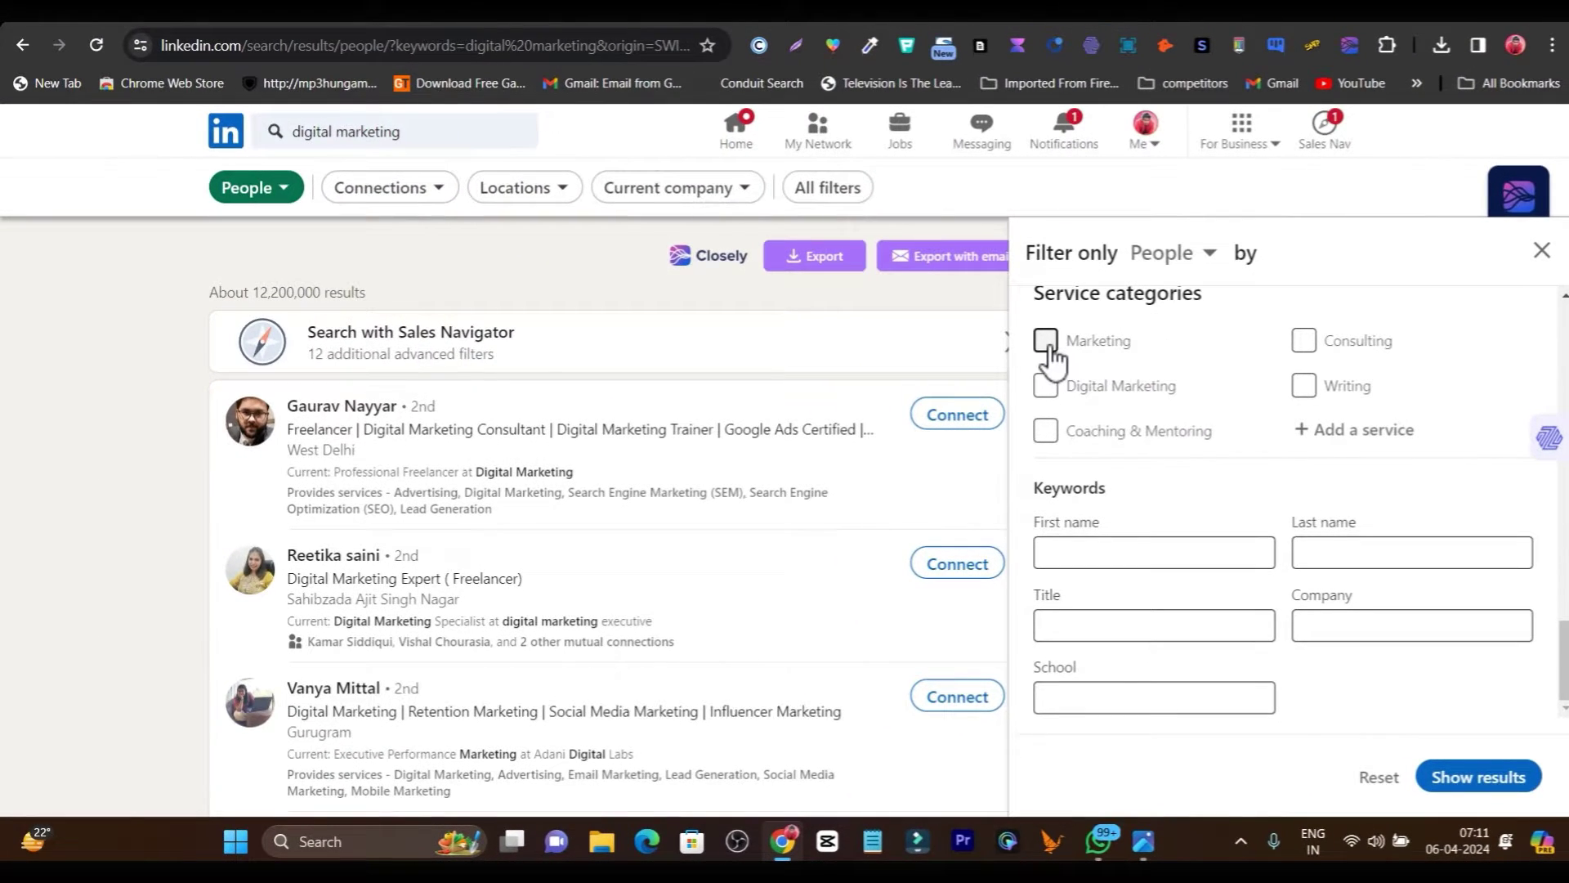
pyautogui.click(521, 253)
pyautogui.click(730, 317)
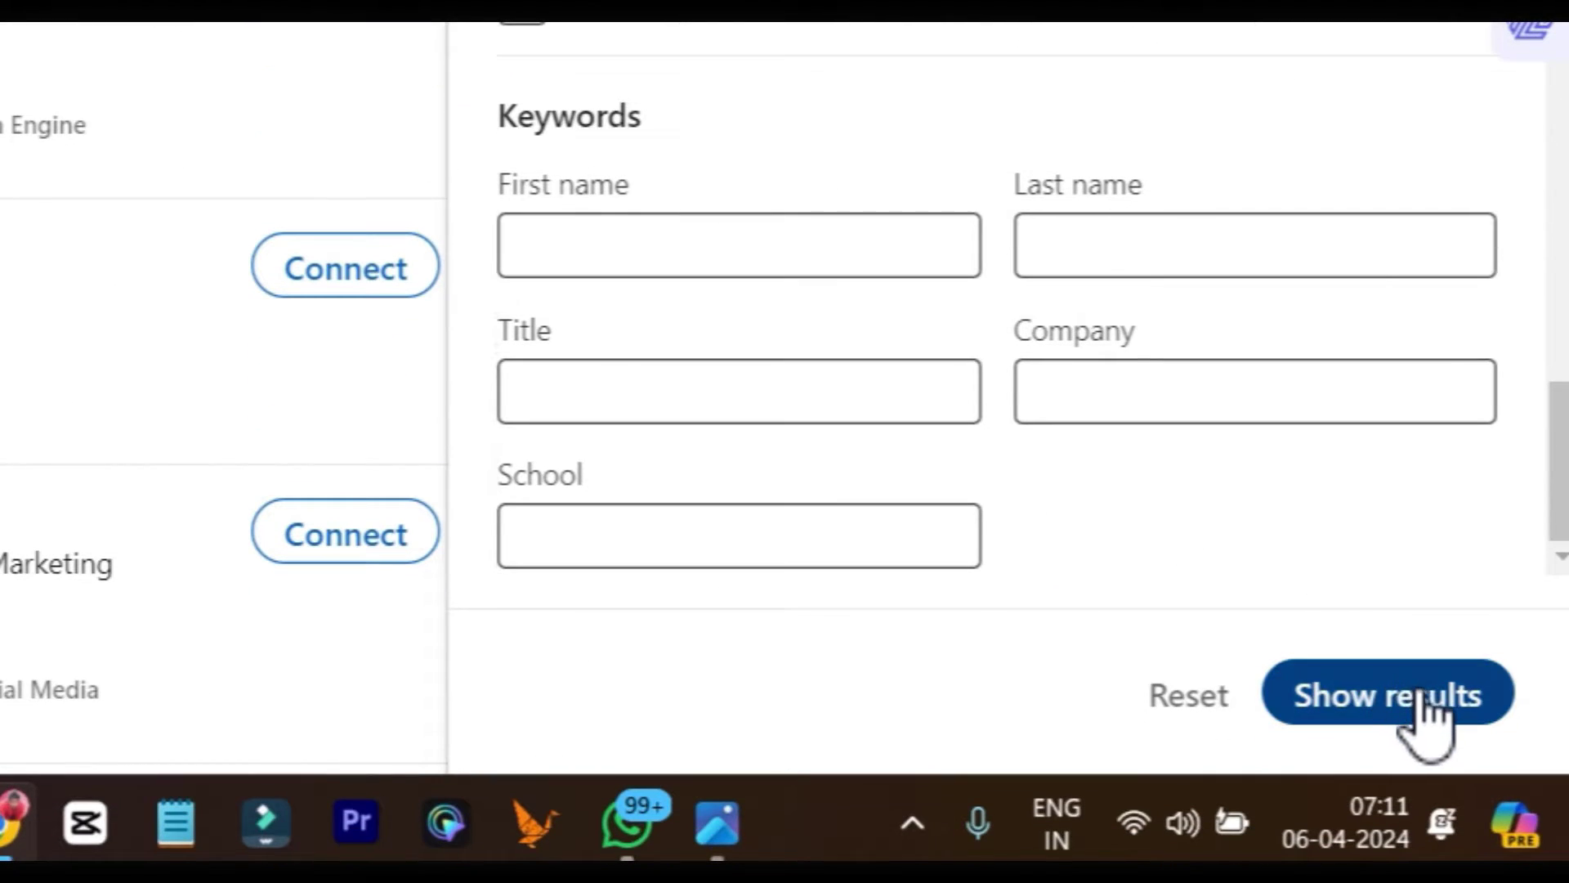
pyautogui.click(1421, 696)
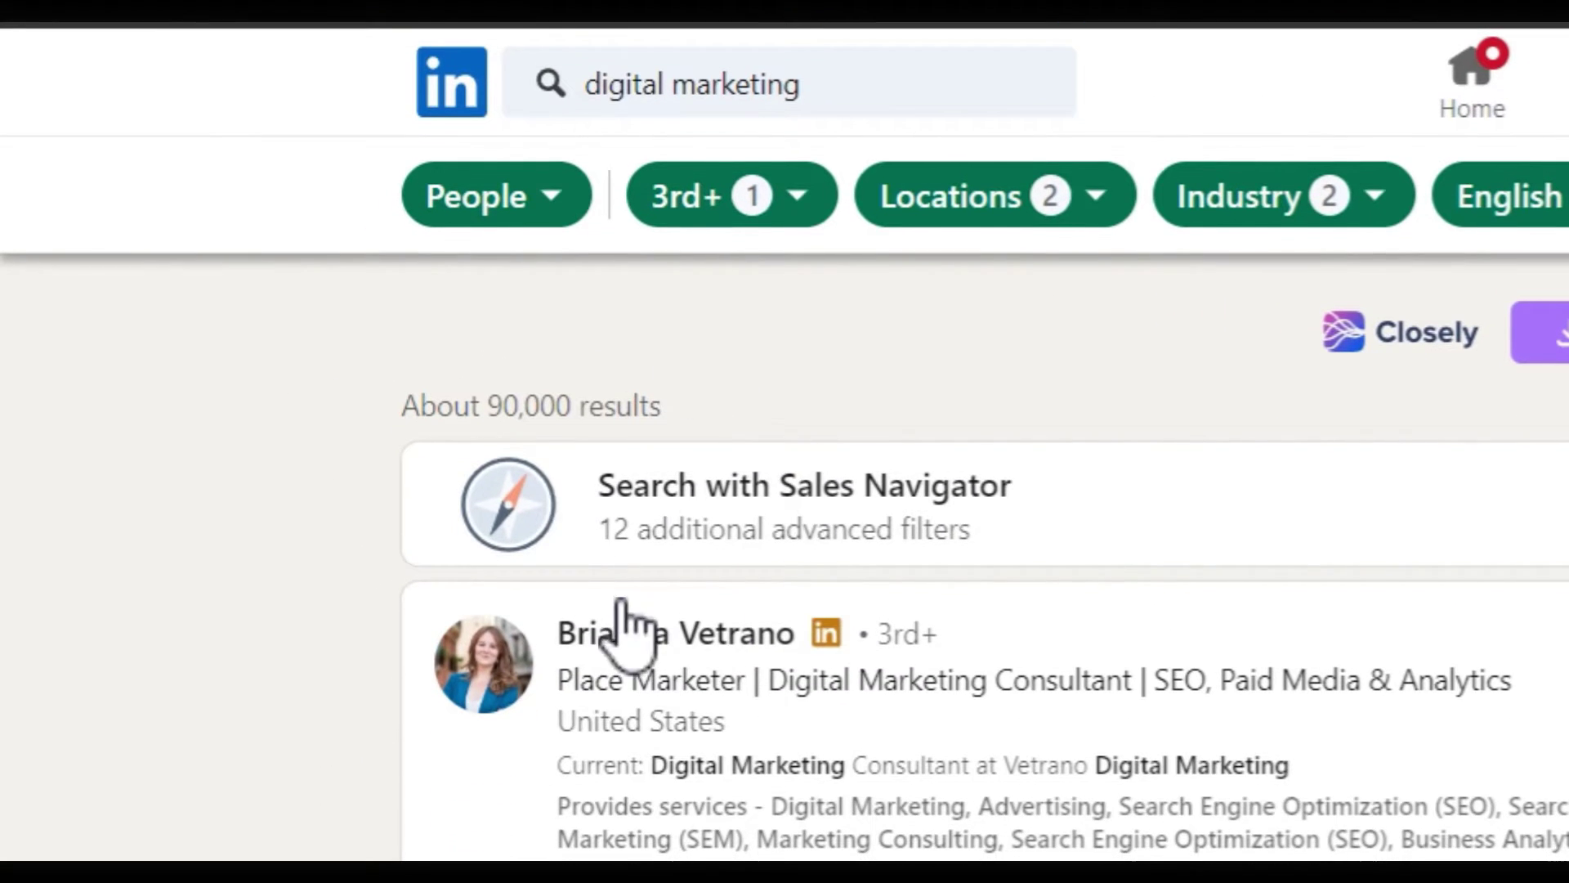
pyautogui.click(327, 605)
pyautogui.scroll(-1, 1258, 609)
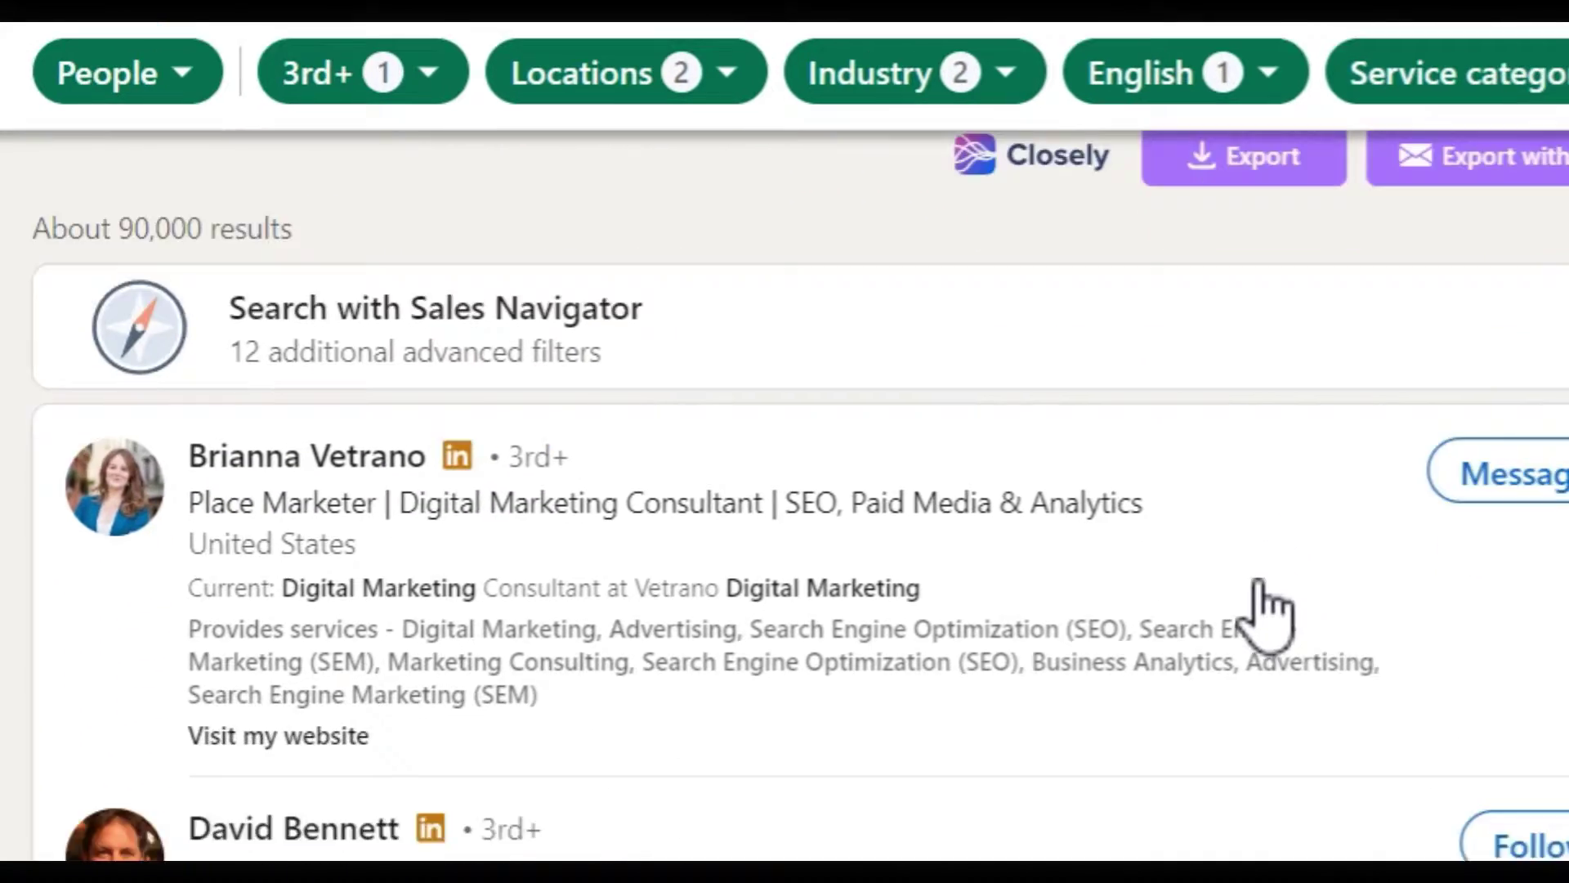
pyautogui.scroll(-5, 1263, 613)
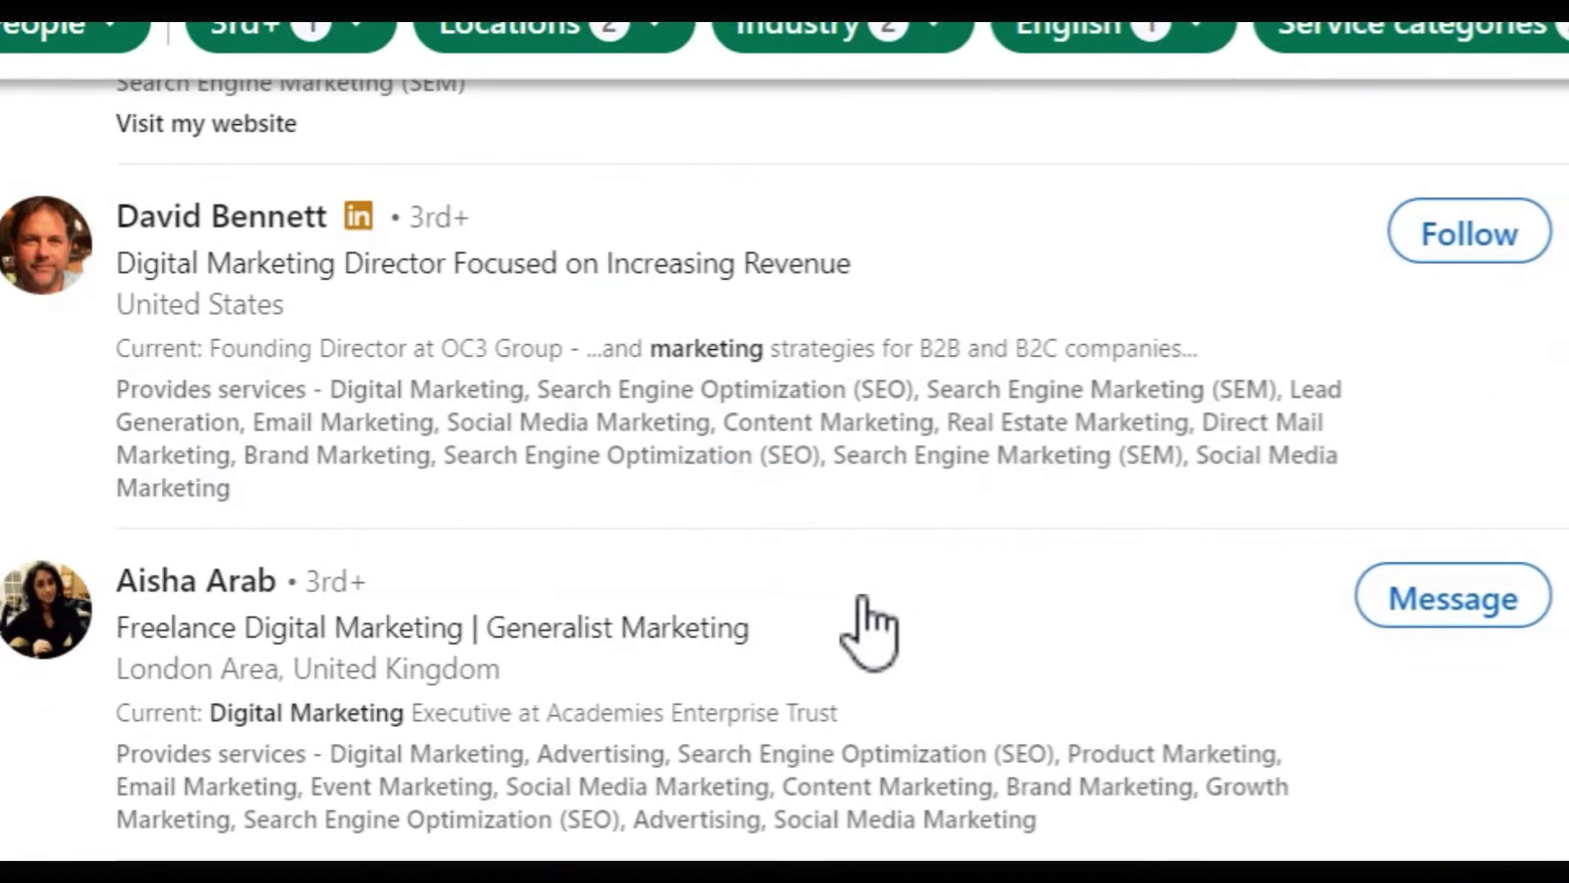
pyautogui.scroll(6, 942, 685)
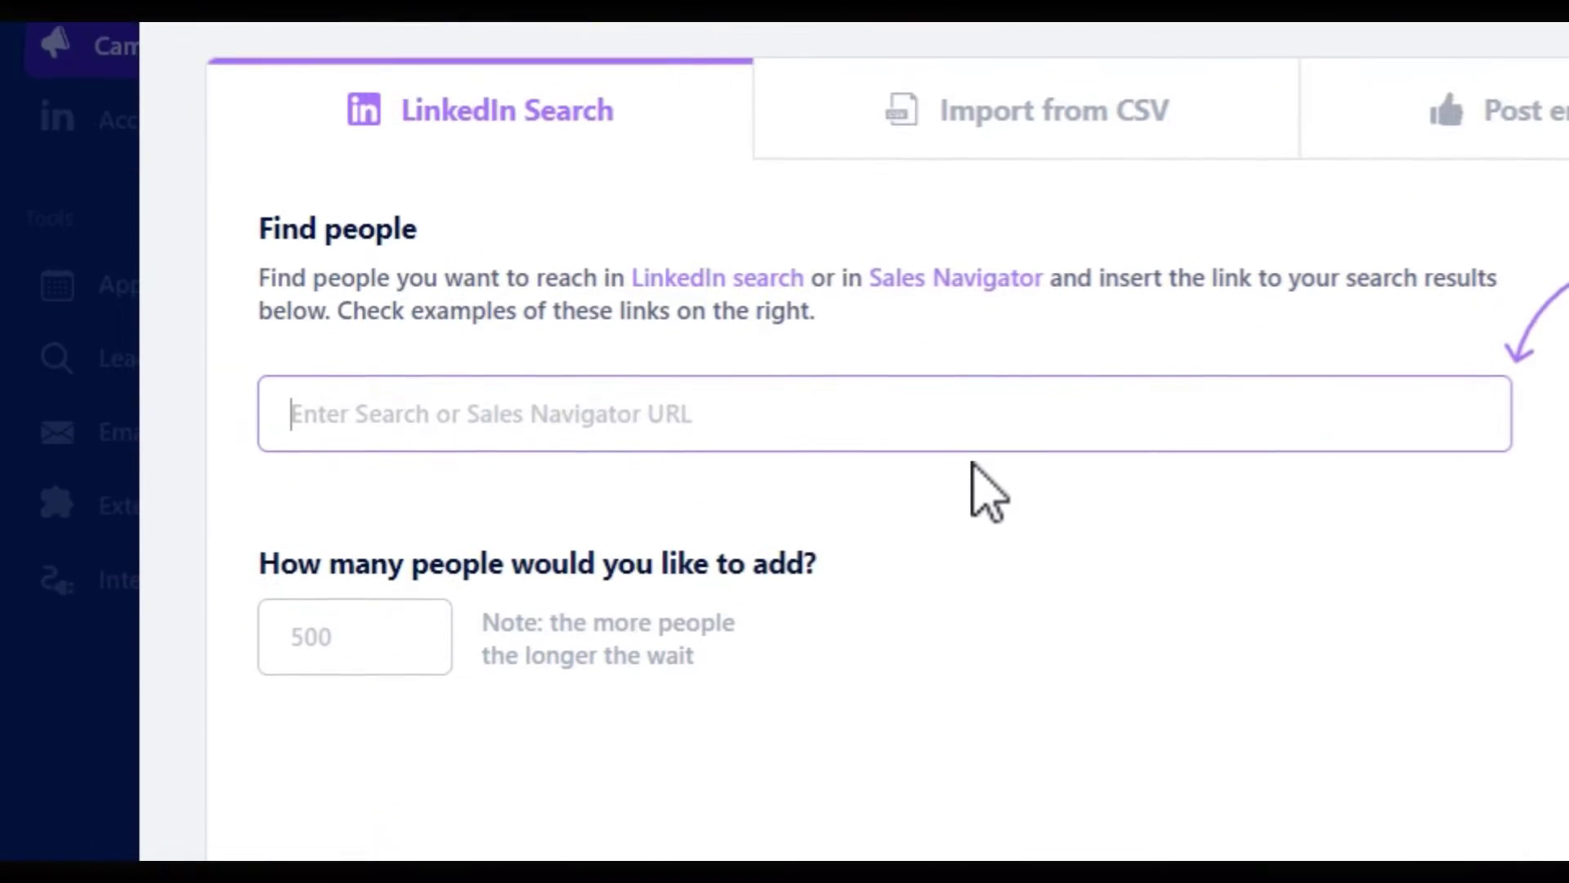
# Step: Paste the filtered LinkedIn people search link as the campaign's audience source
pyautogui.hotkey('ctrl', 'v')
pyautogui.click(801, 390)
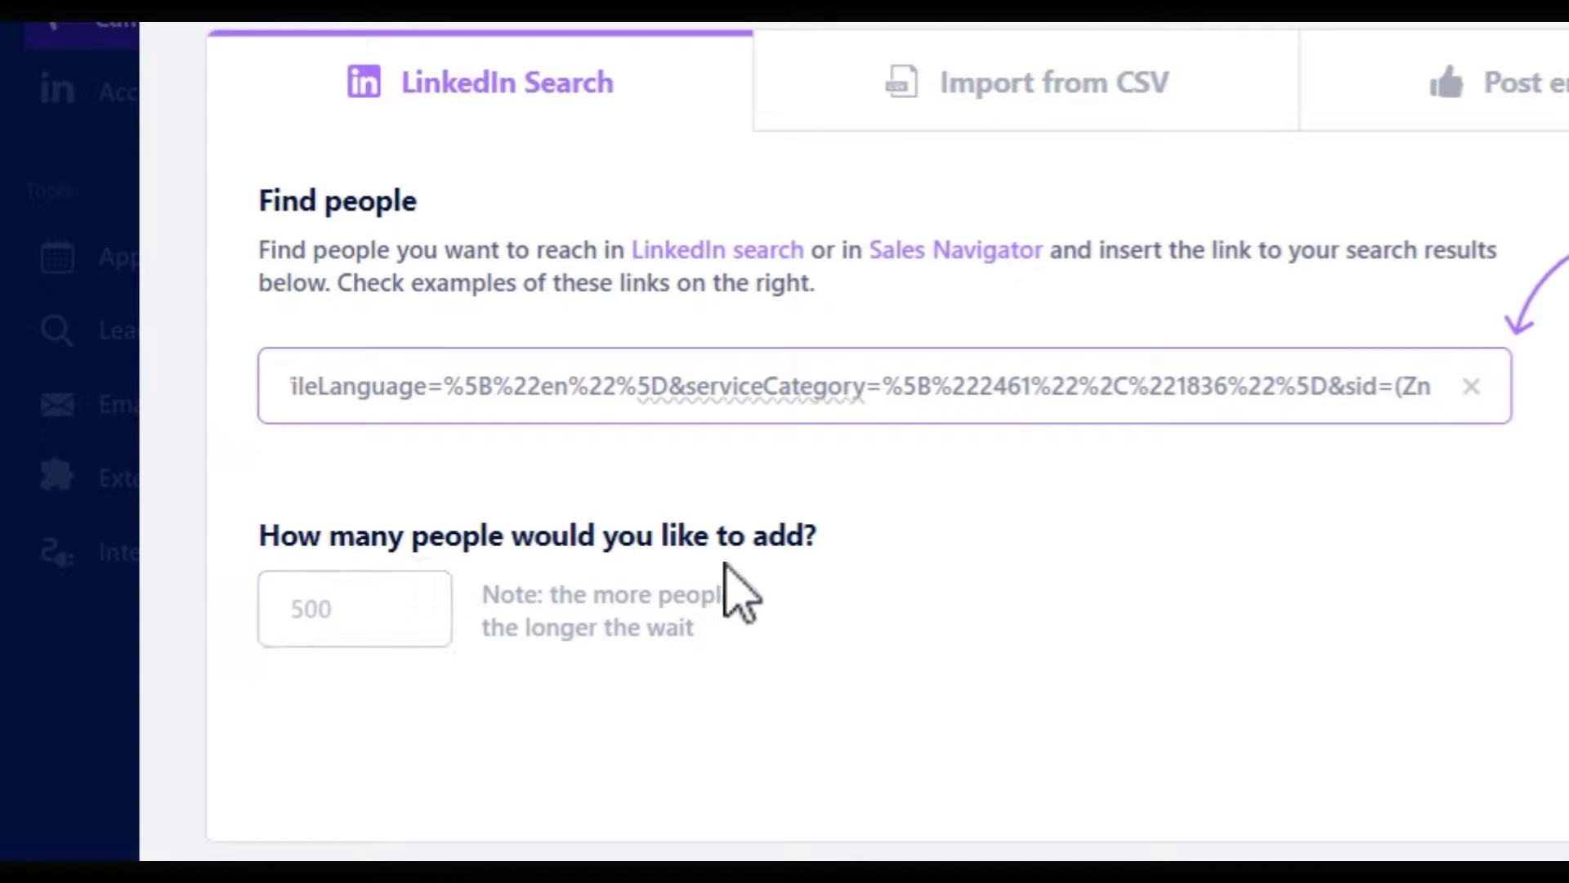
pyautogui.click(417, 609)
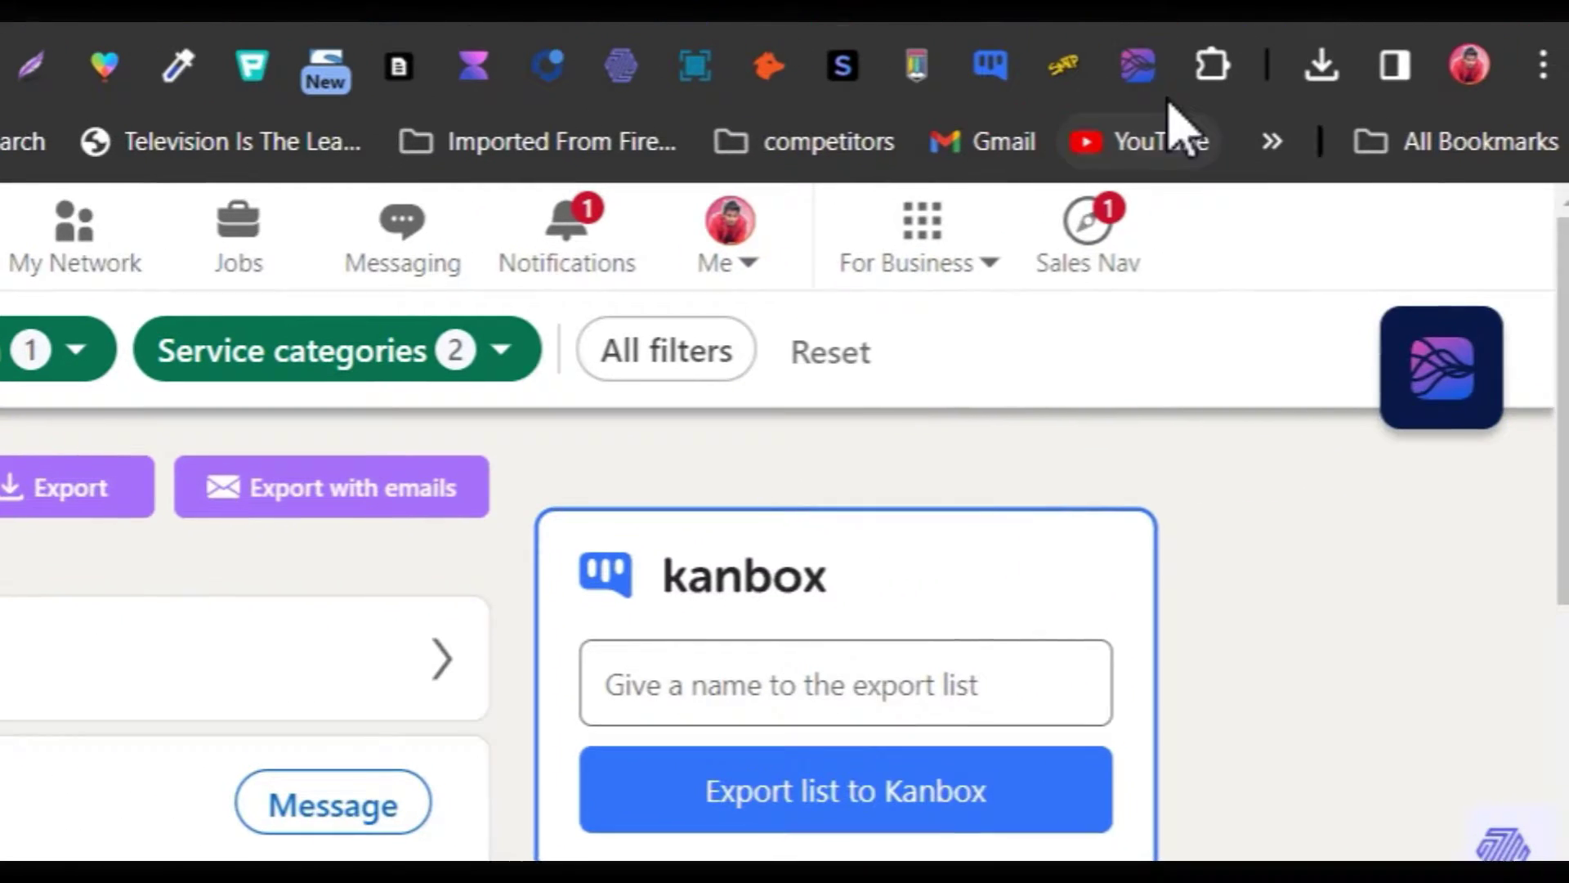
# Step: On the LinkedIn search results page, view the options of the Closely Surfer extension
pyautogui.click(1129, 68)
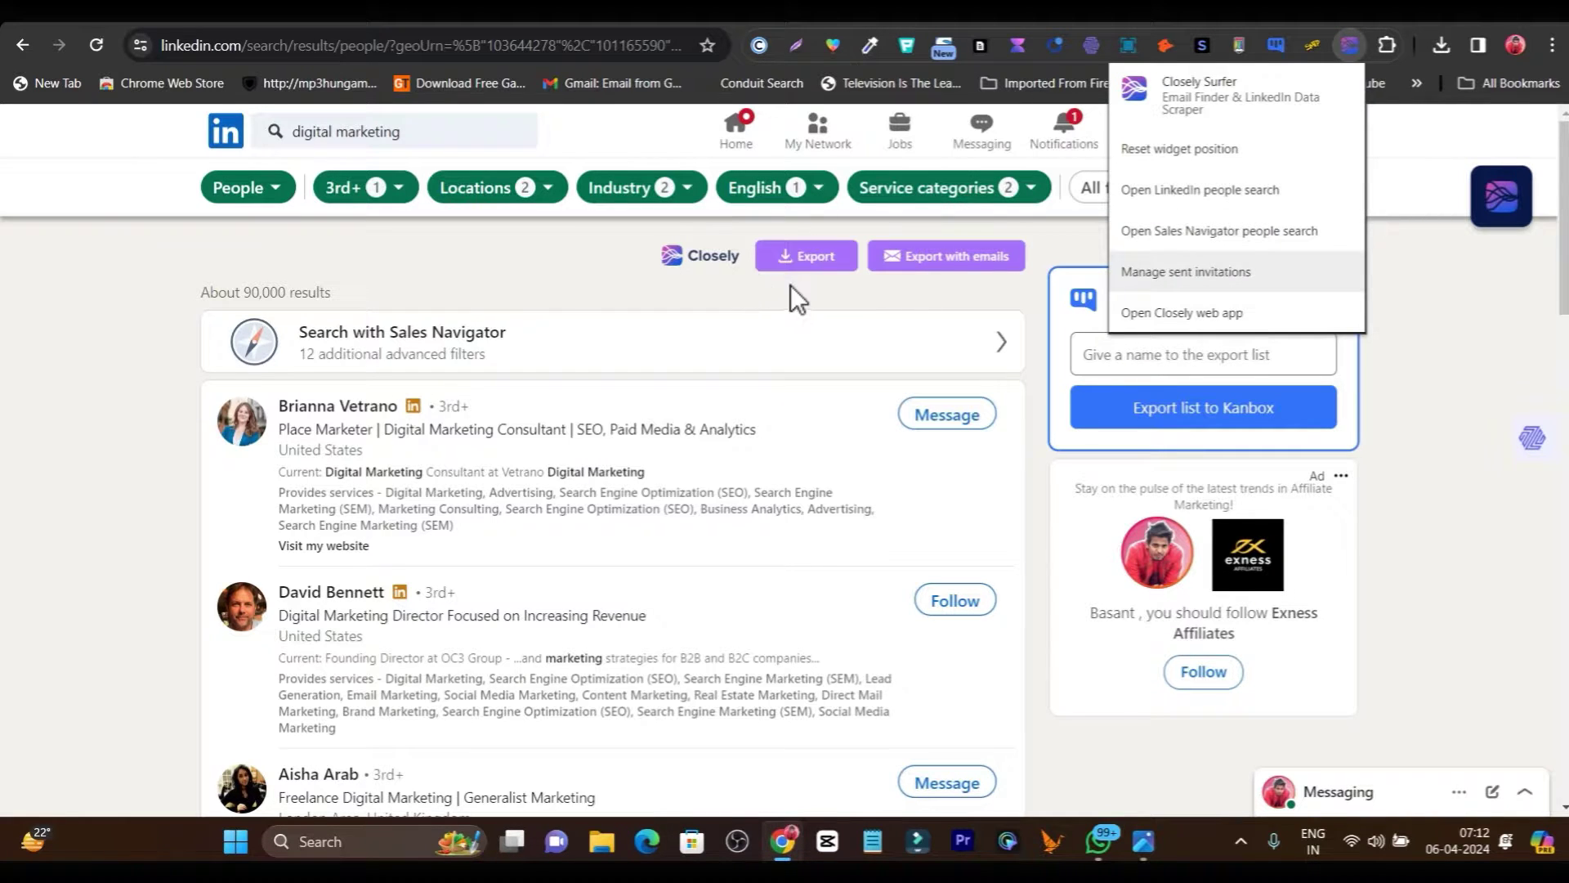
pyautogui.click(724, 284)
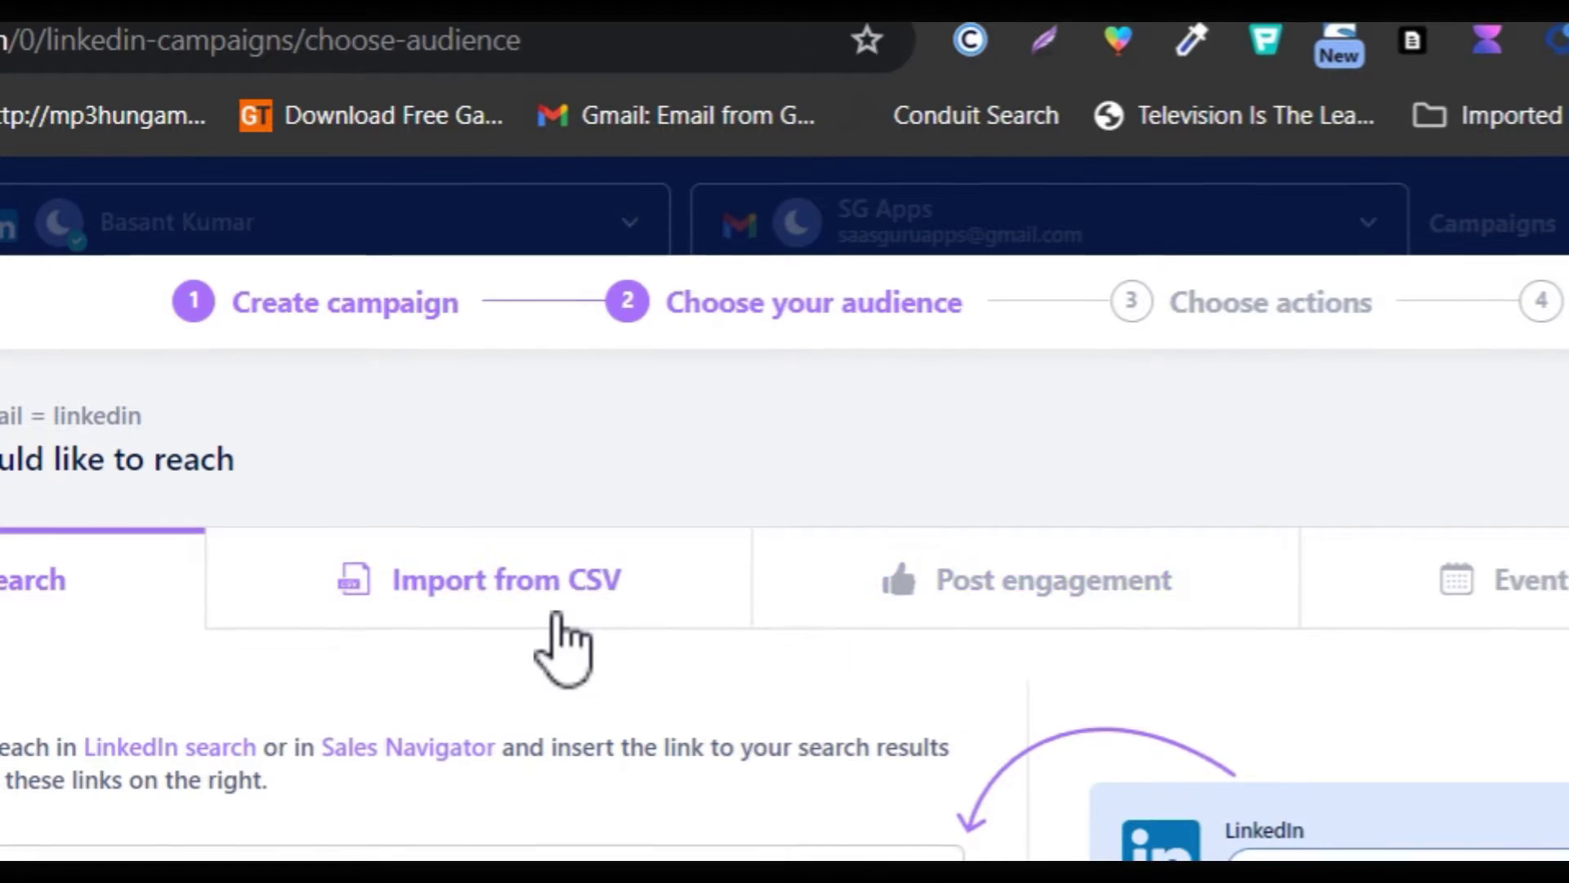
# Step: Choose post engagement as the campaign's audience source and look at the author of the first post in the LinkedIn home feed
pyautogui.click(1042, 572)
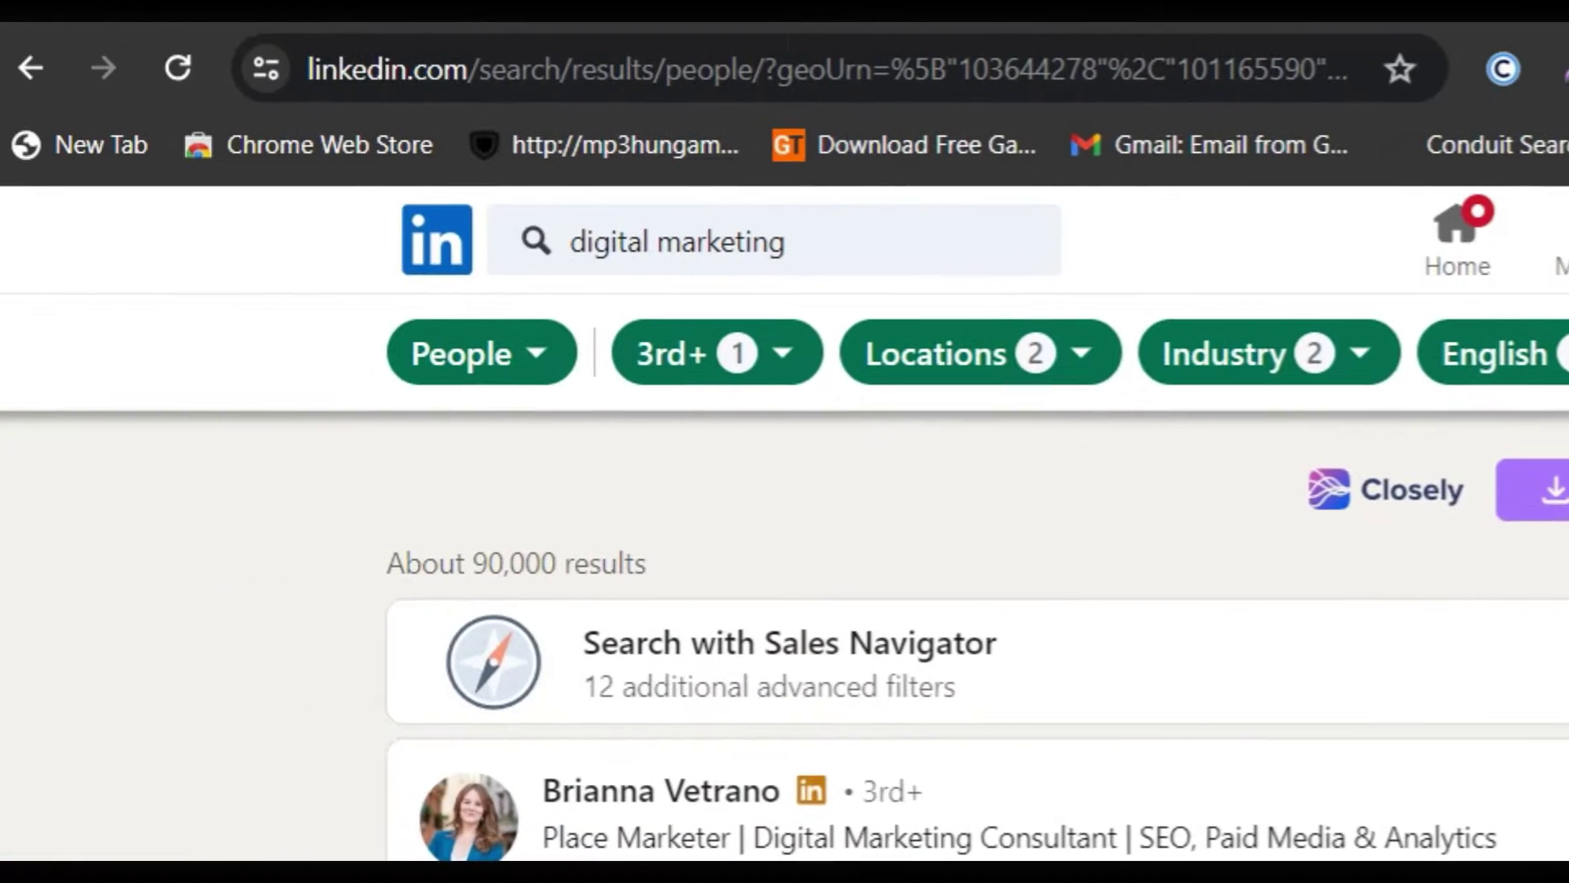
pyautogui.click(118, 262)
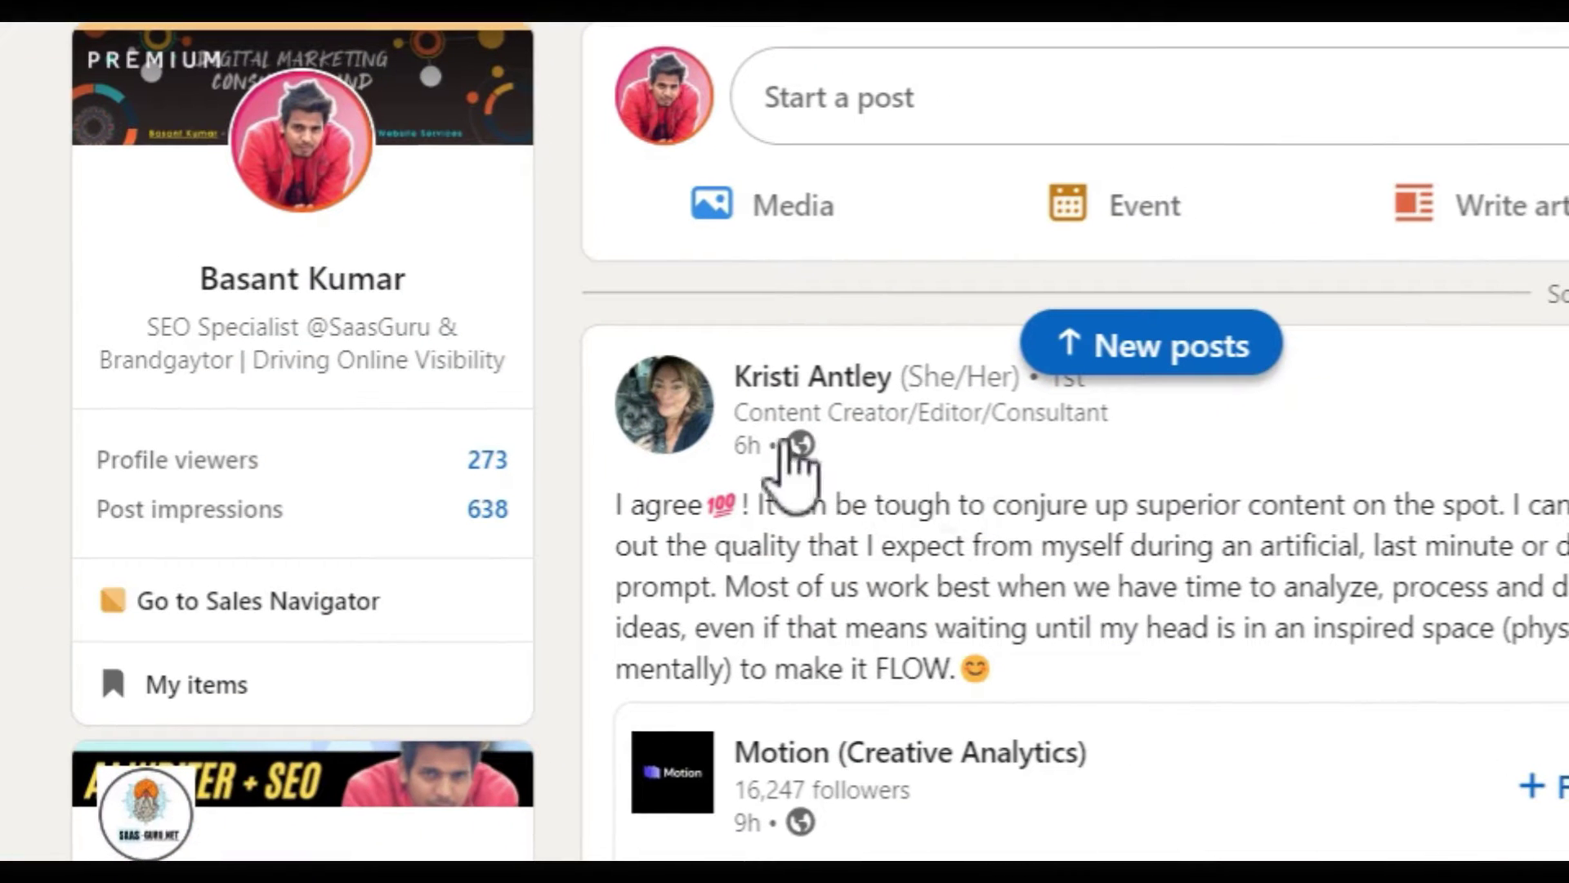
pyautogui.scroll(-4, 719, 425)
pyautogui.scroll(3, 1026, 436)
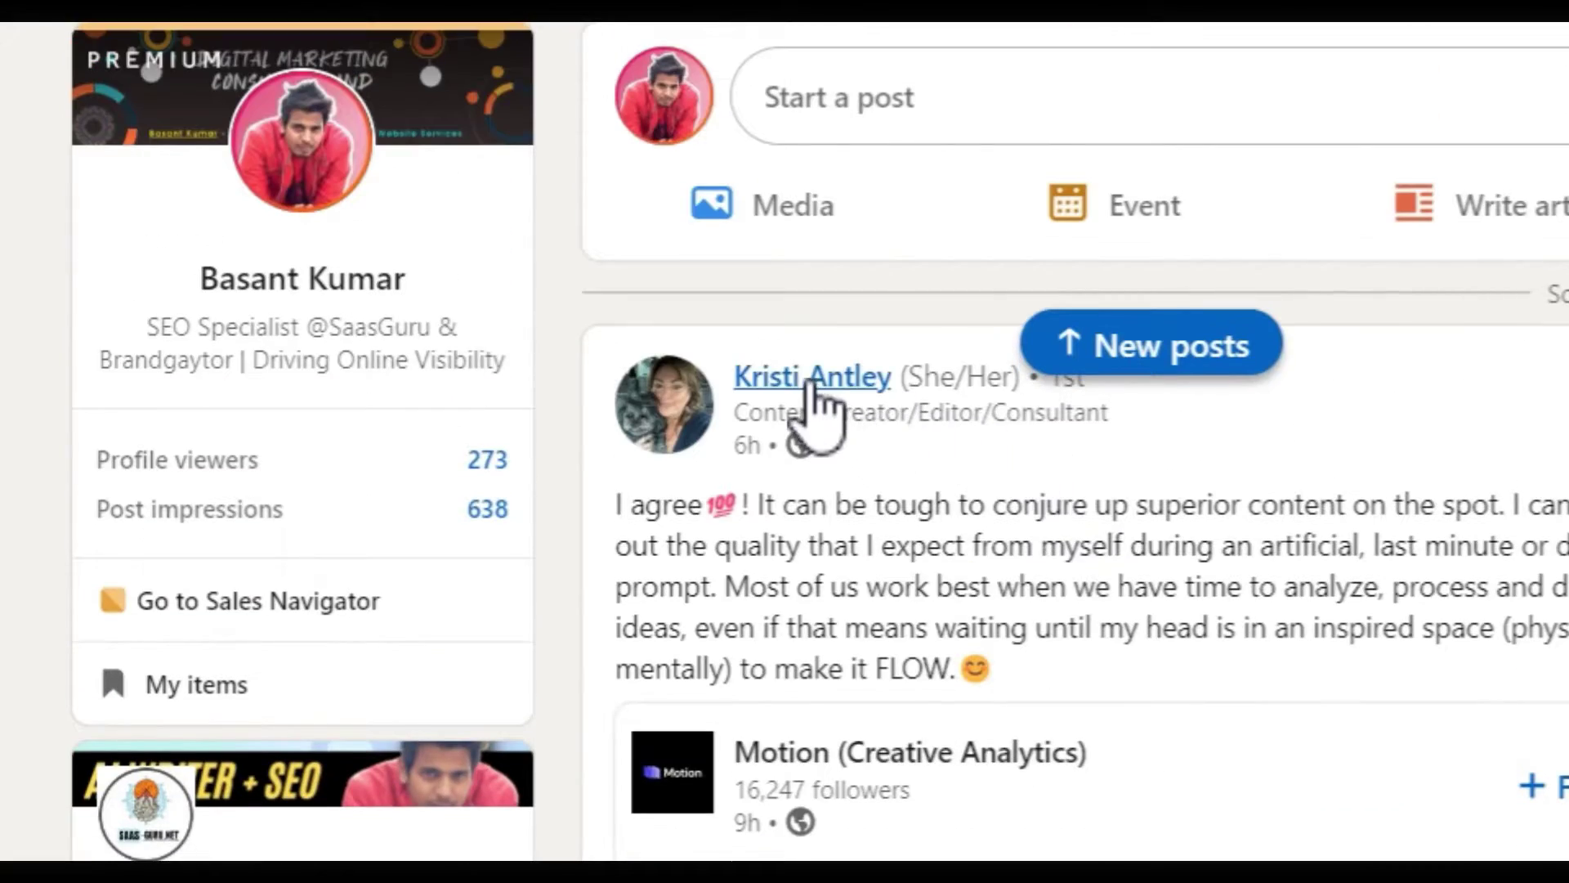
pyautogui.click(805, 380)
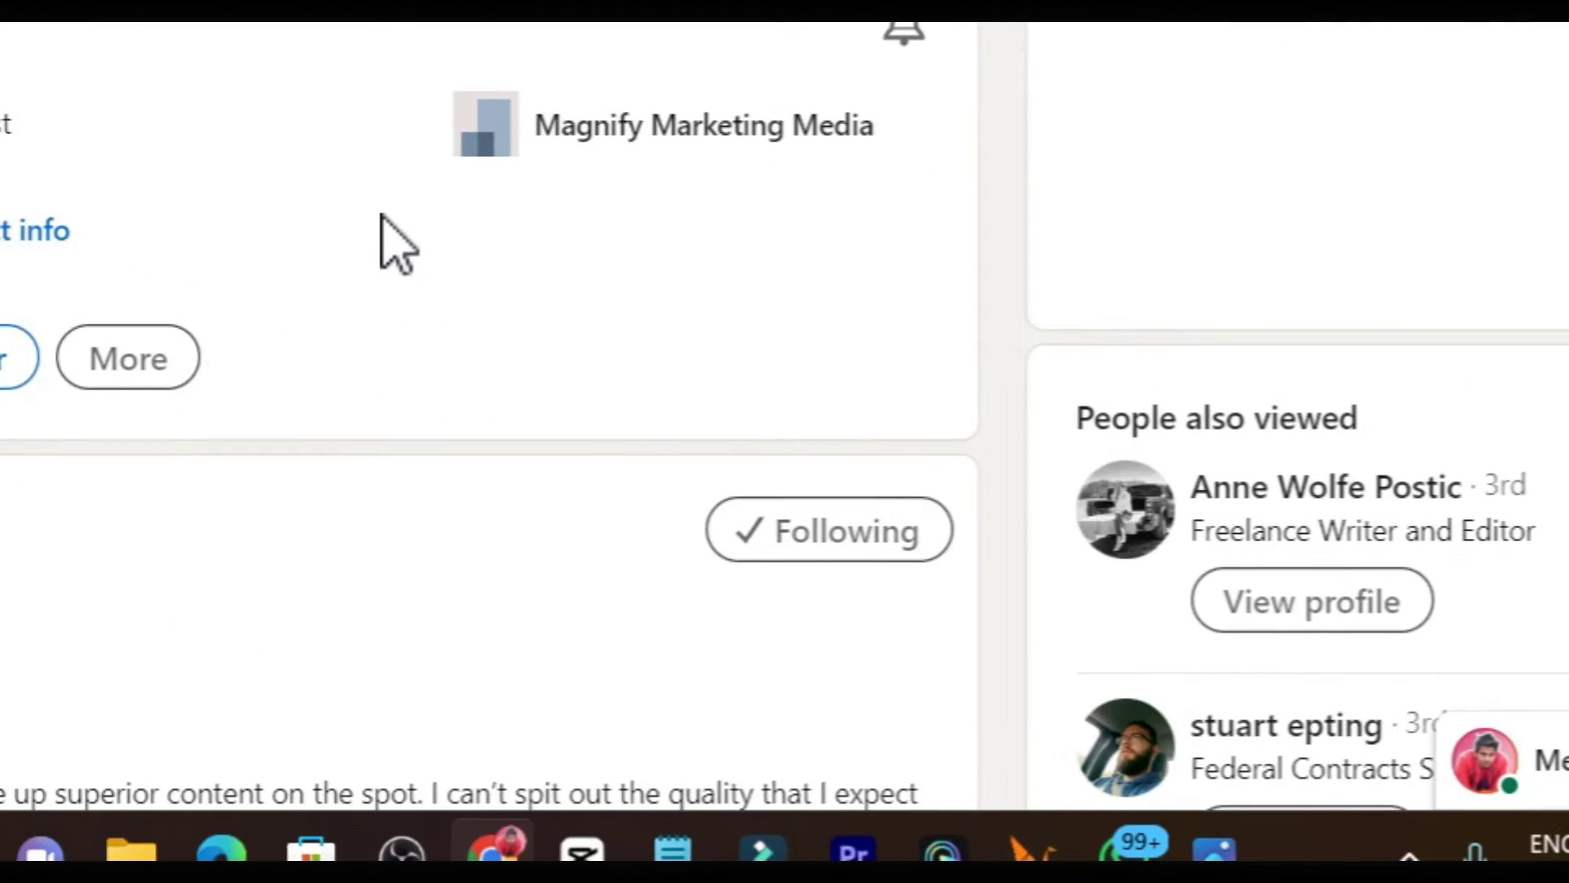
pyautogui.scroll(-6, 384, 245)
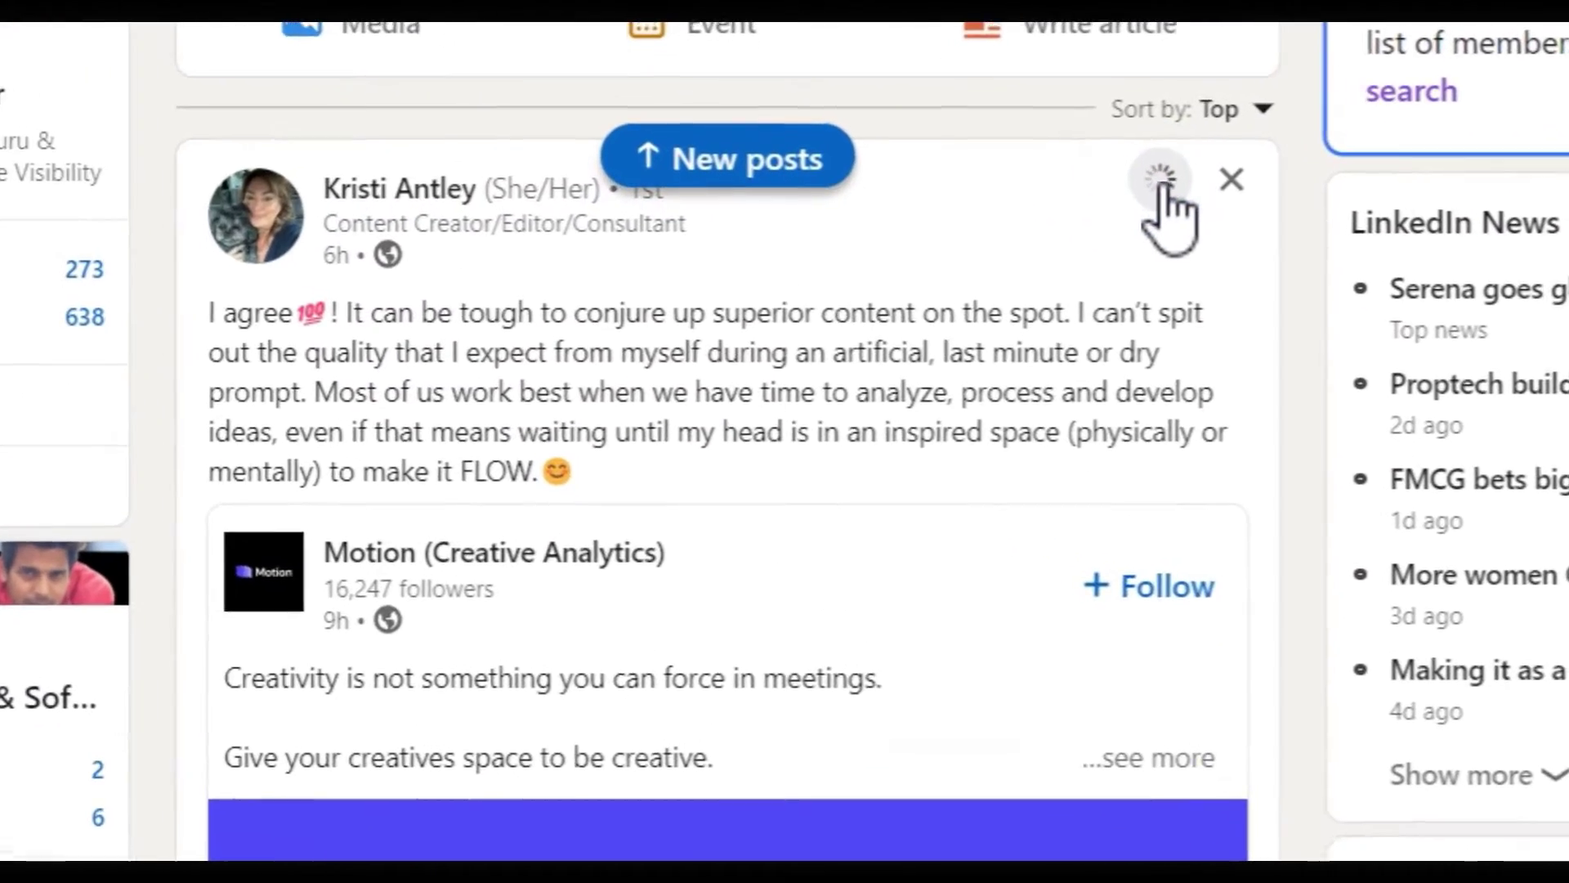
# Step: Copy the link of the first post in the LinkedIn feed and paste it as the campaign's post engagement link
pyautogui.click(964, 252)
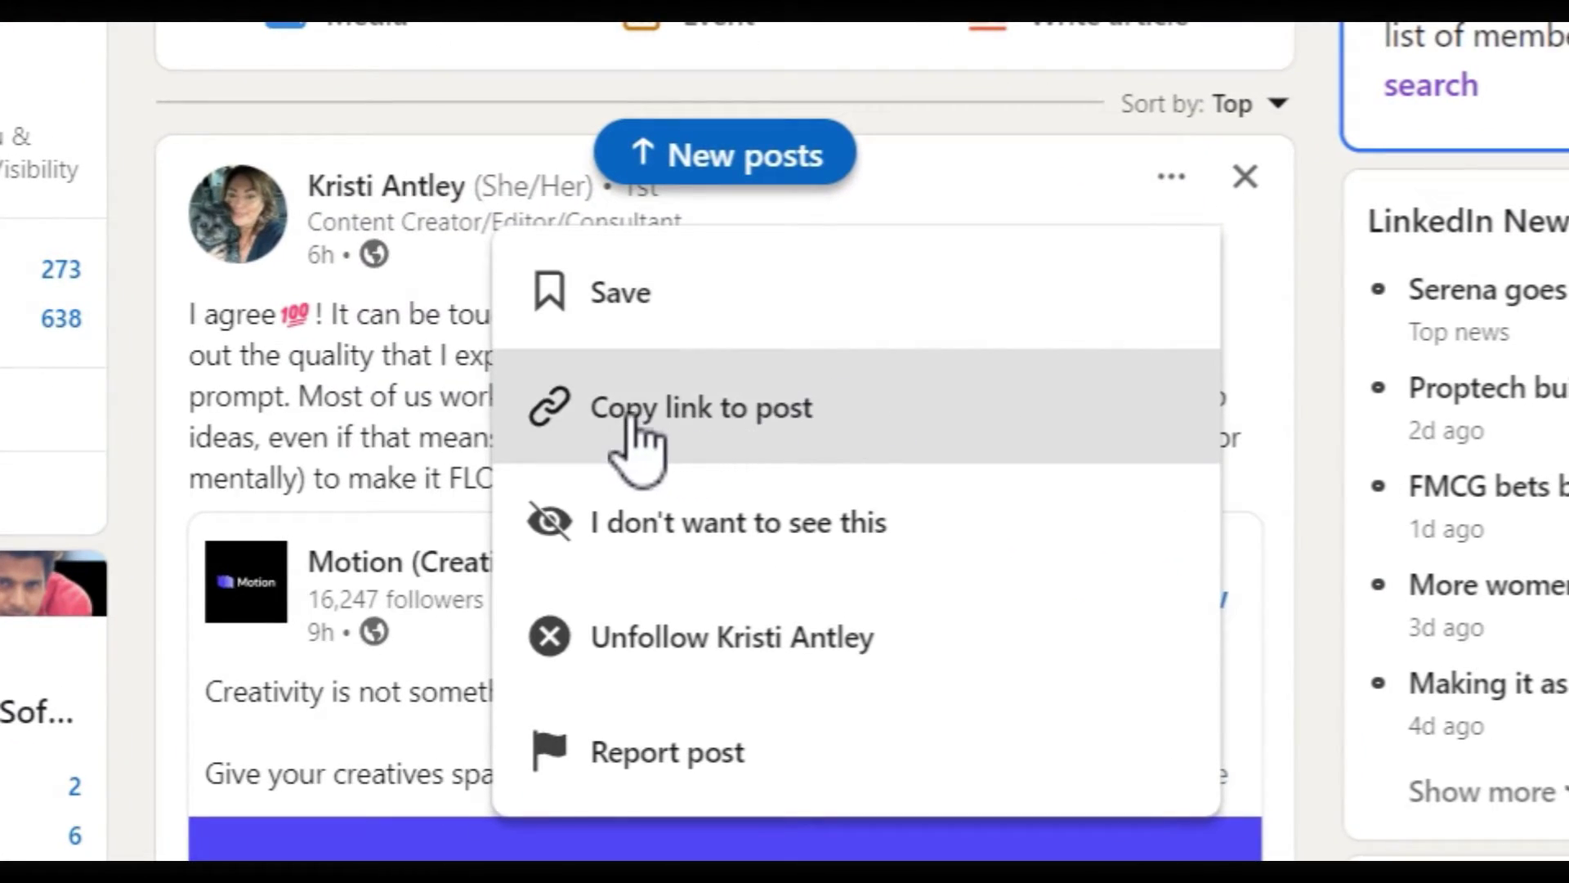
pyautogui.click(694, 409)
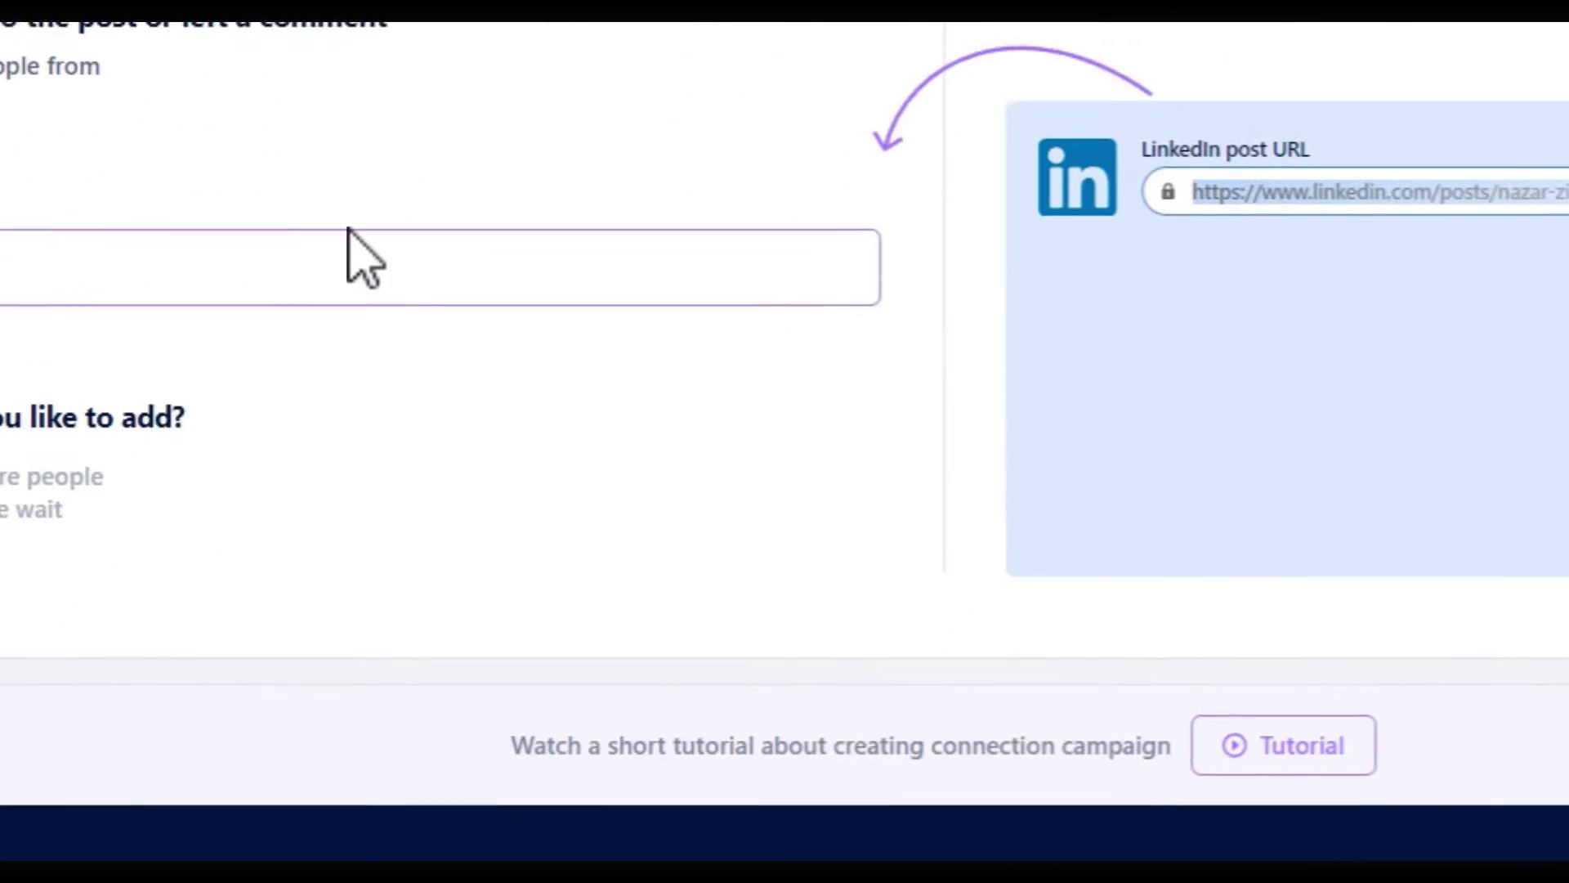
pyautogui.click(394, 217)
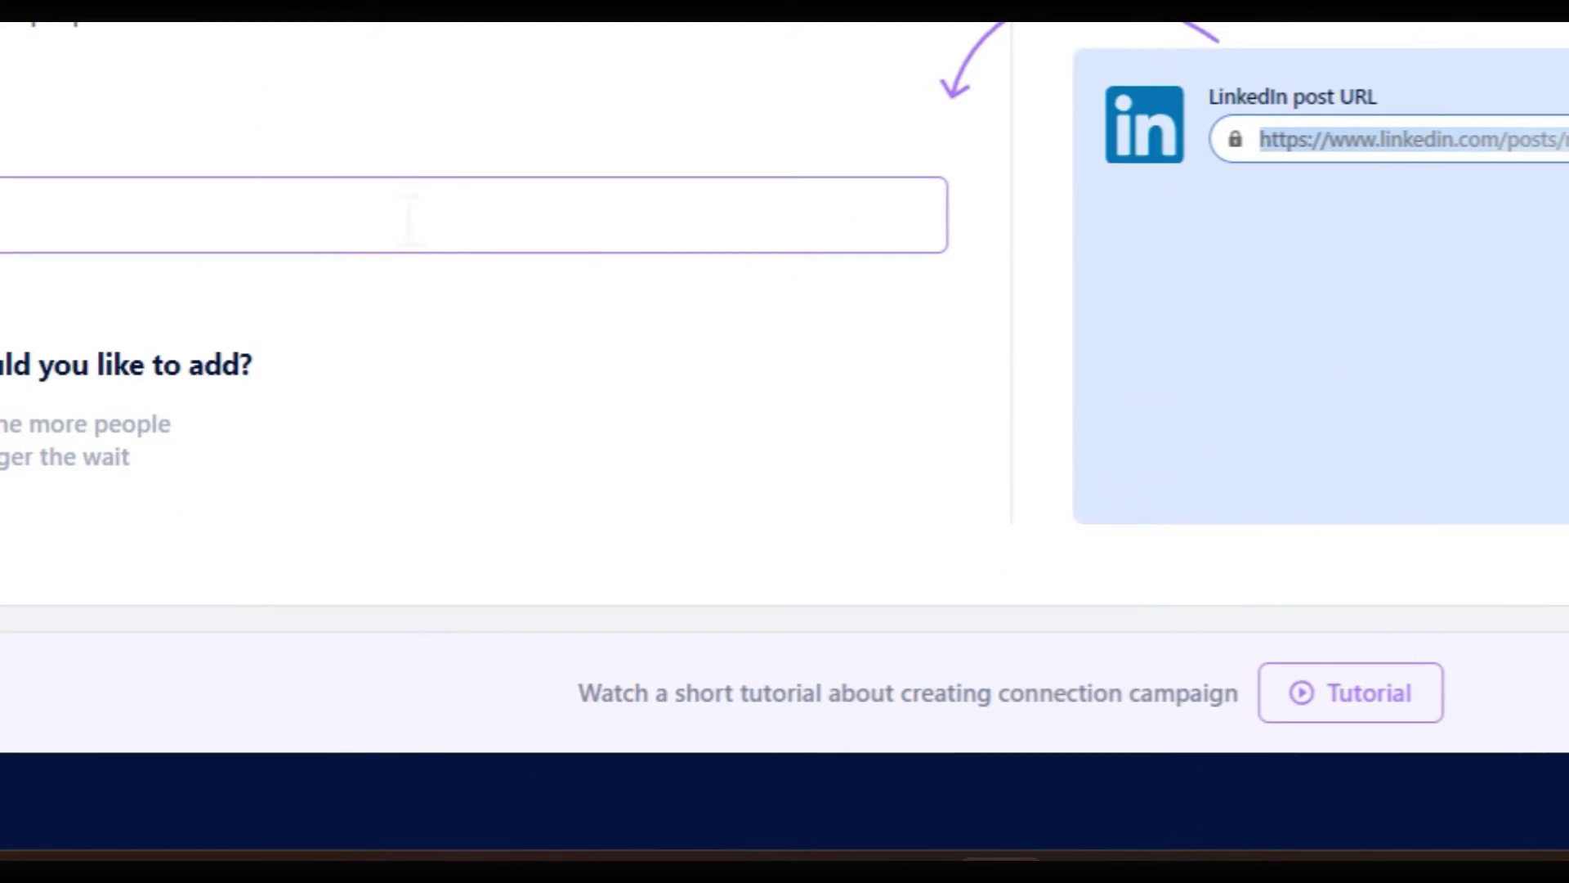
pyautogui.hotkey('ctrl', 'v')
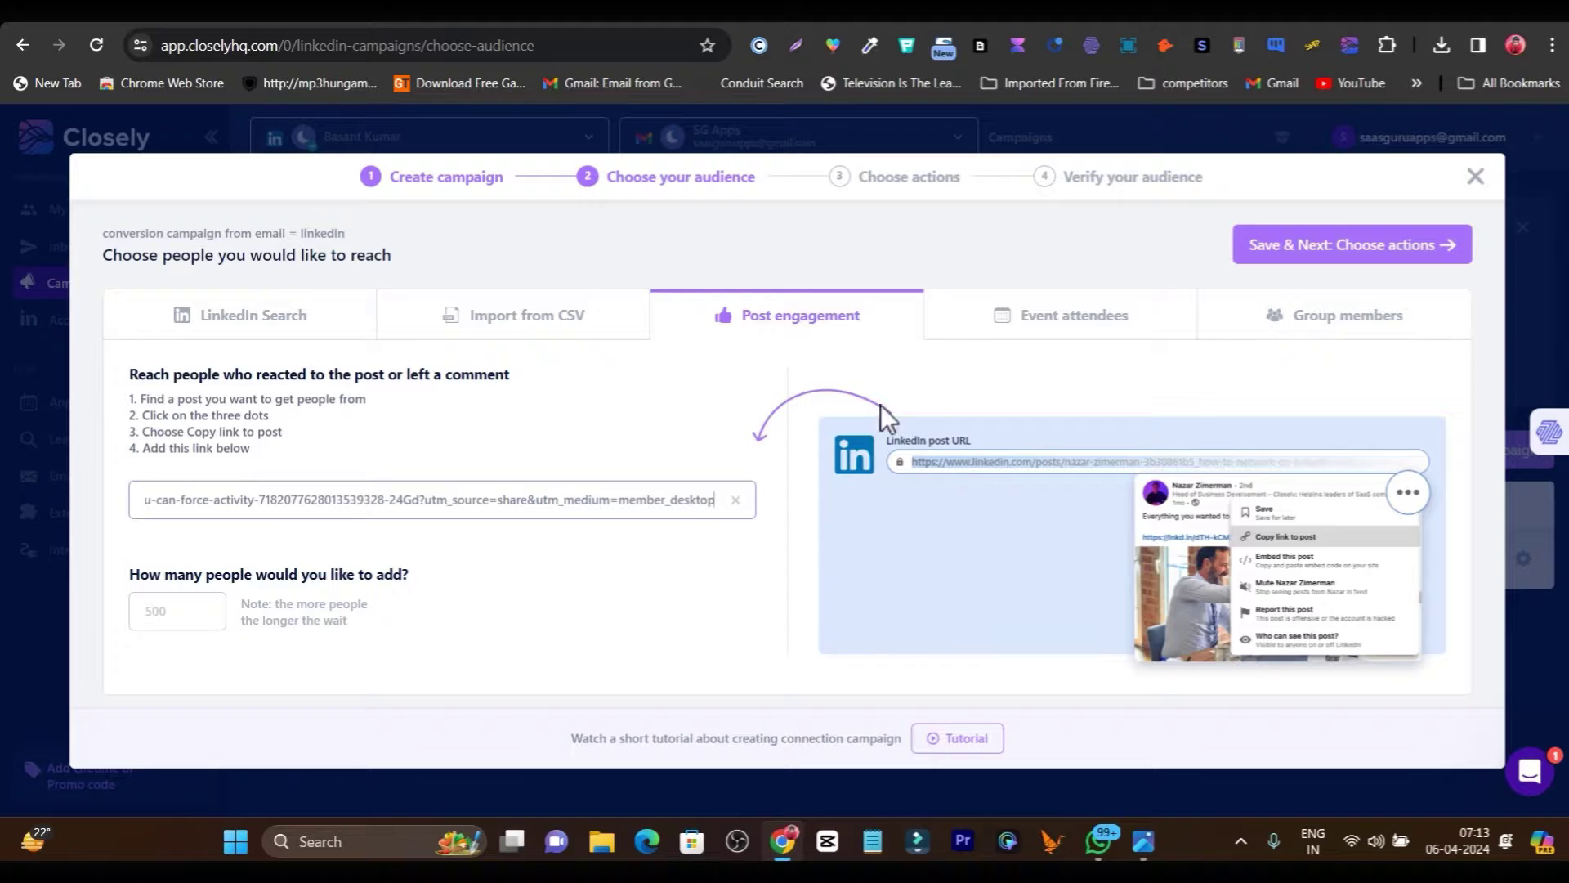
# Step: Look at the event attendees and group members options for choosing the campaign audience
pyautogui.click(1064, 334)
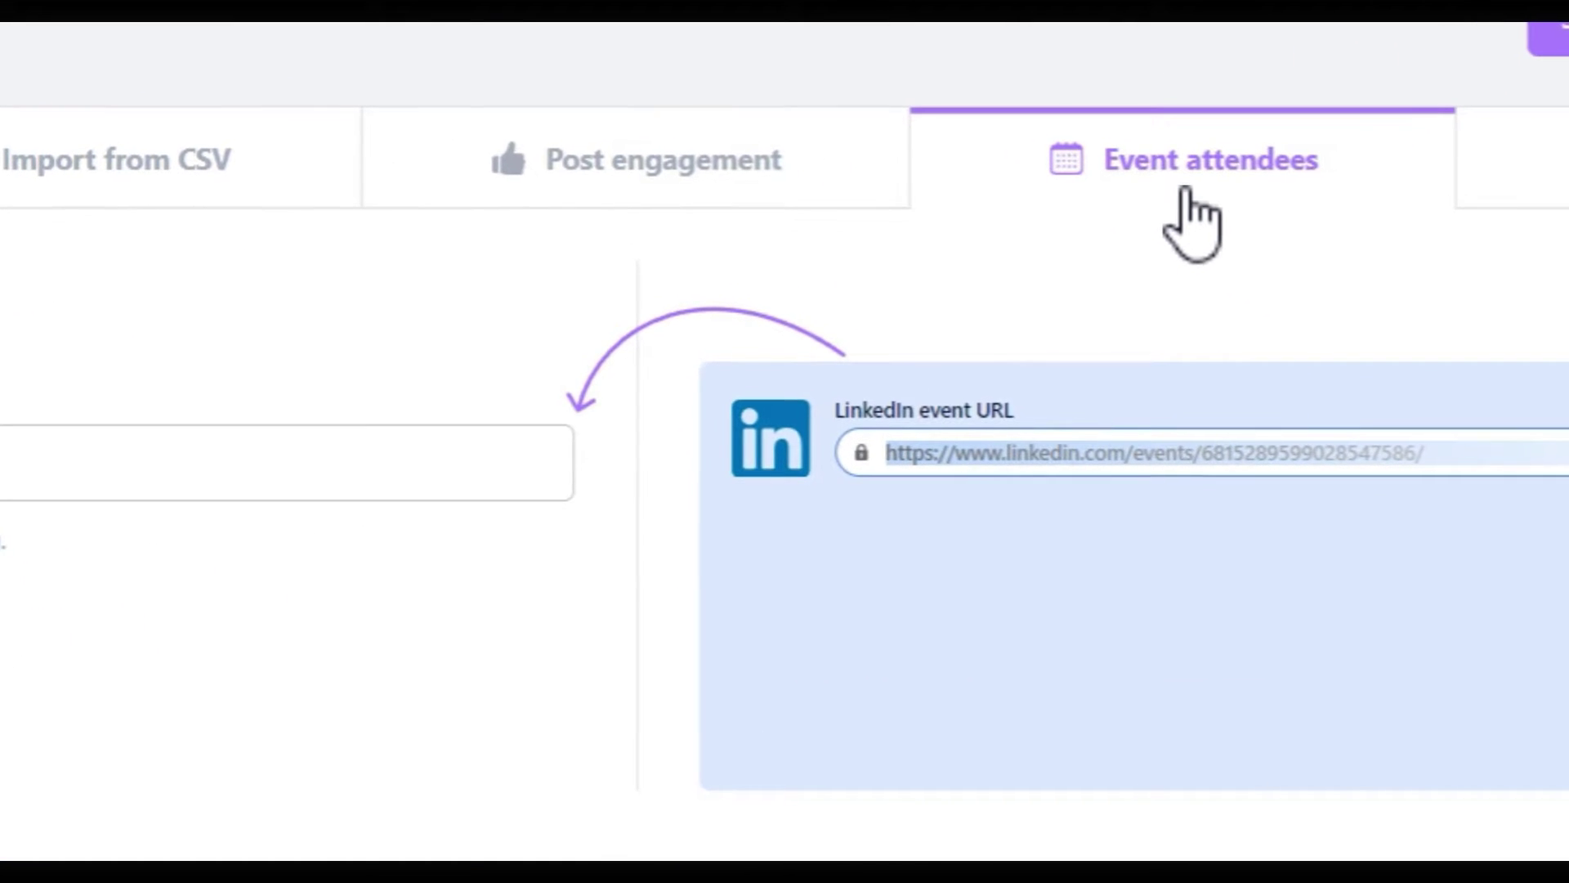
pyautogui.click(386, 460)
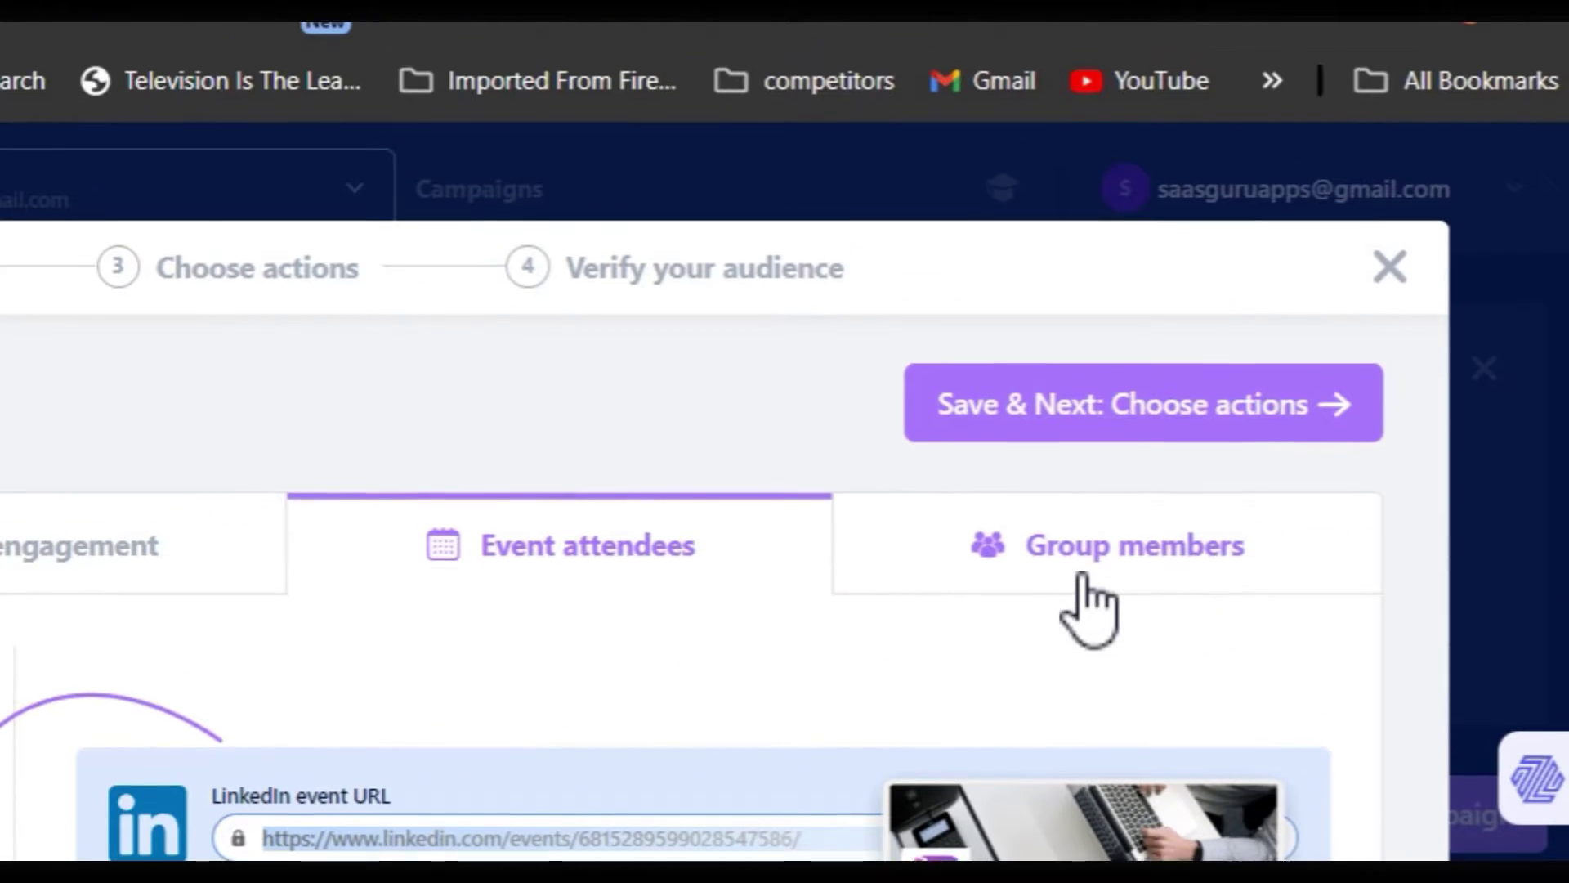
pyautogui.click(1083, 579)
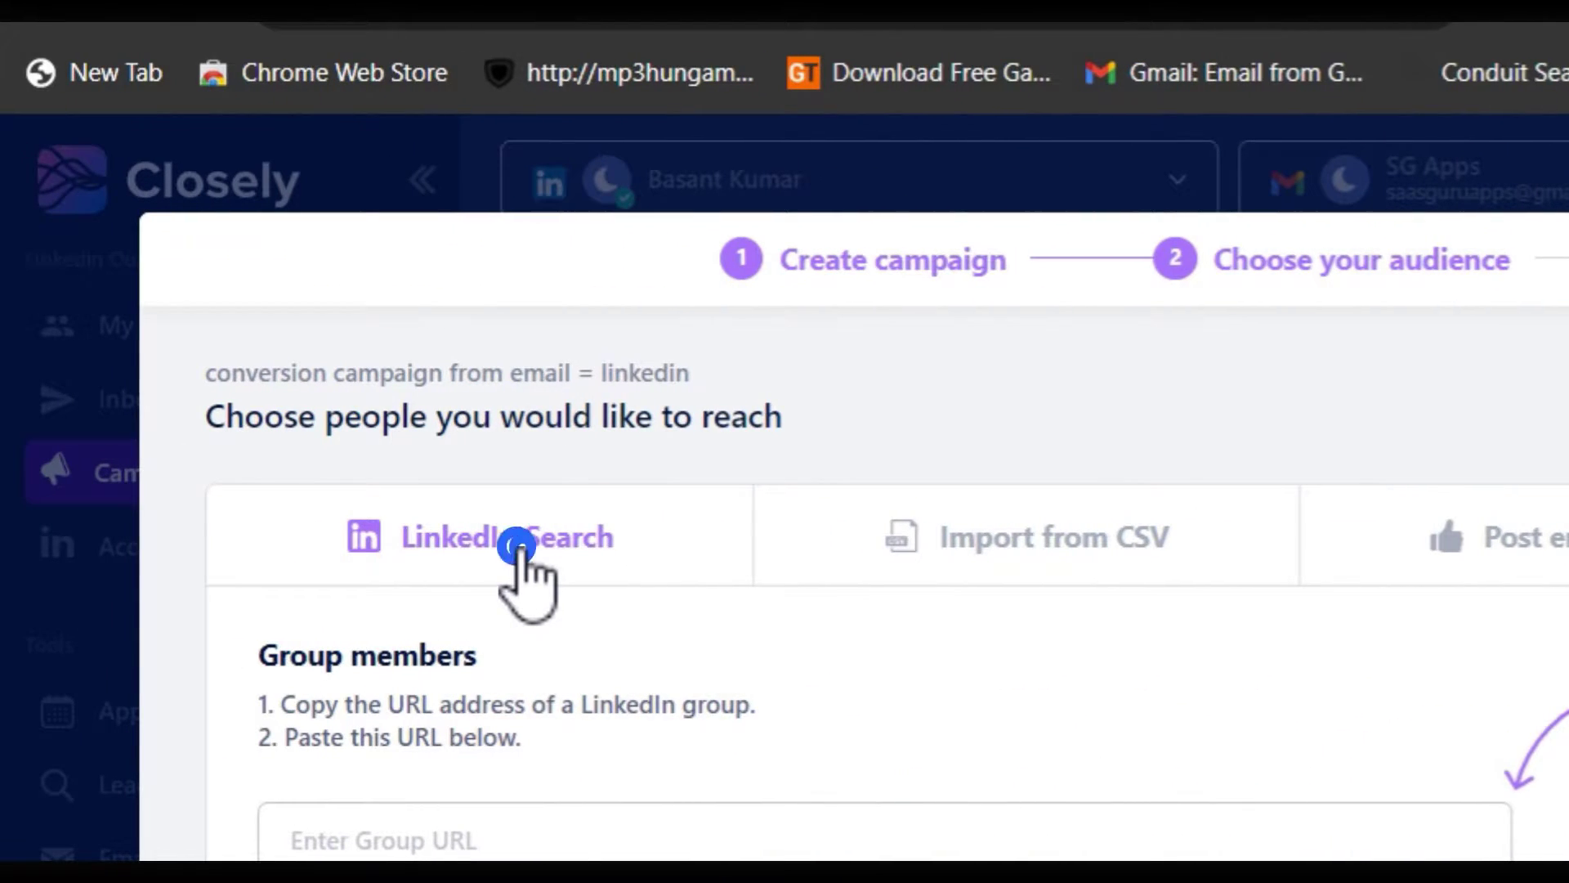
# Step: Use LinkedIn Search as the audience source with the copied people search link, add 10 people, and save to continue to choosing actions
pyautogui.click(516, 546)
pyautogui.click(479, 844)
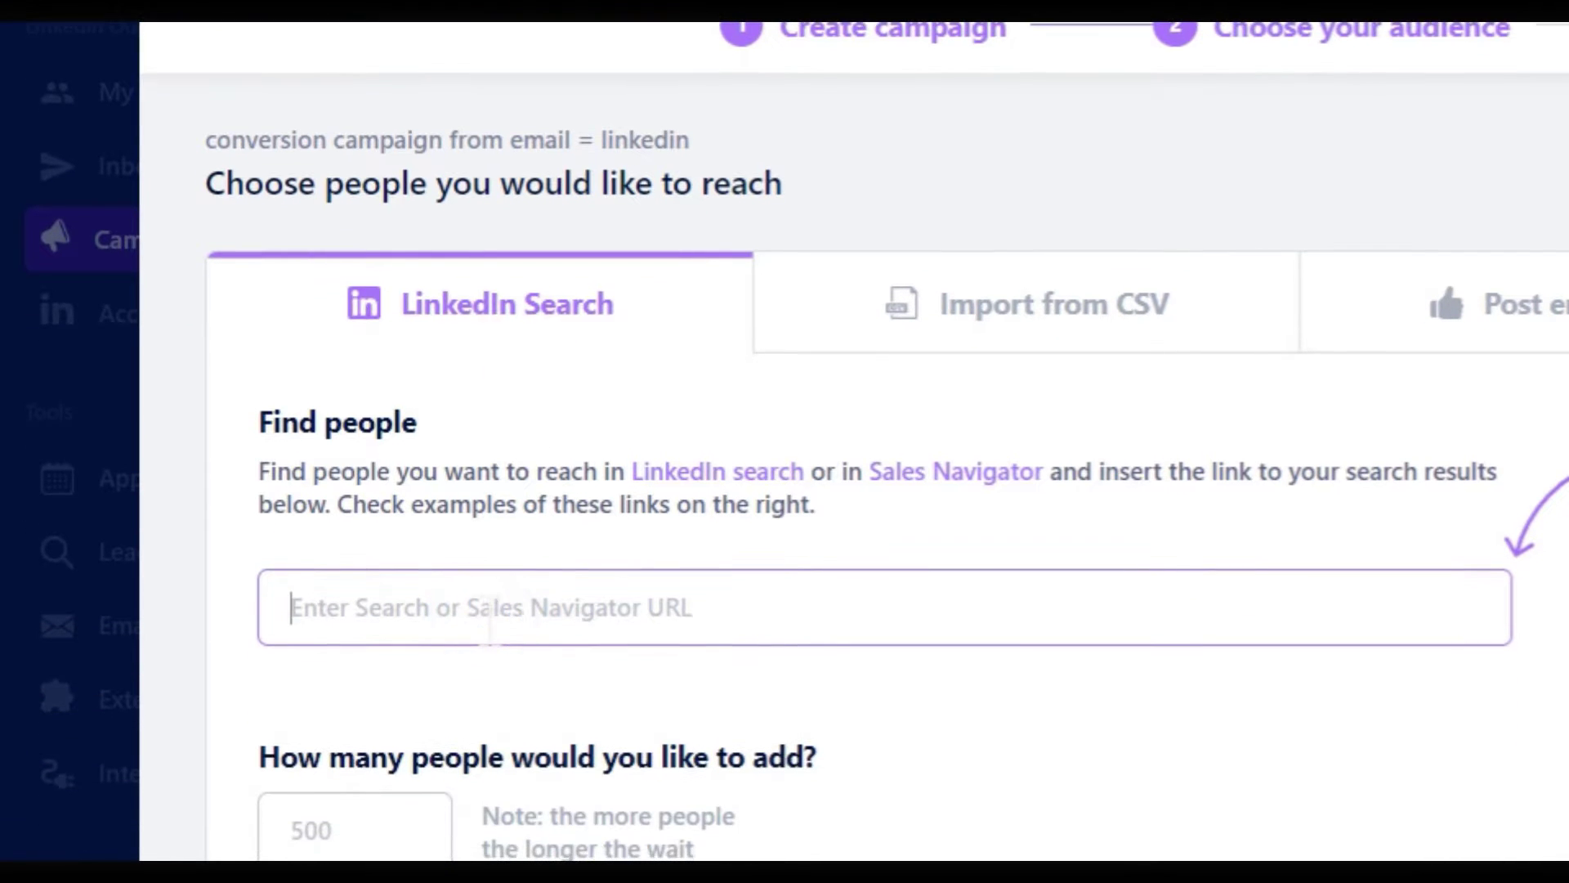
pyautogui.press('super+v')
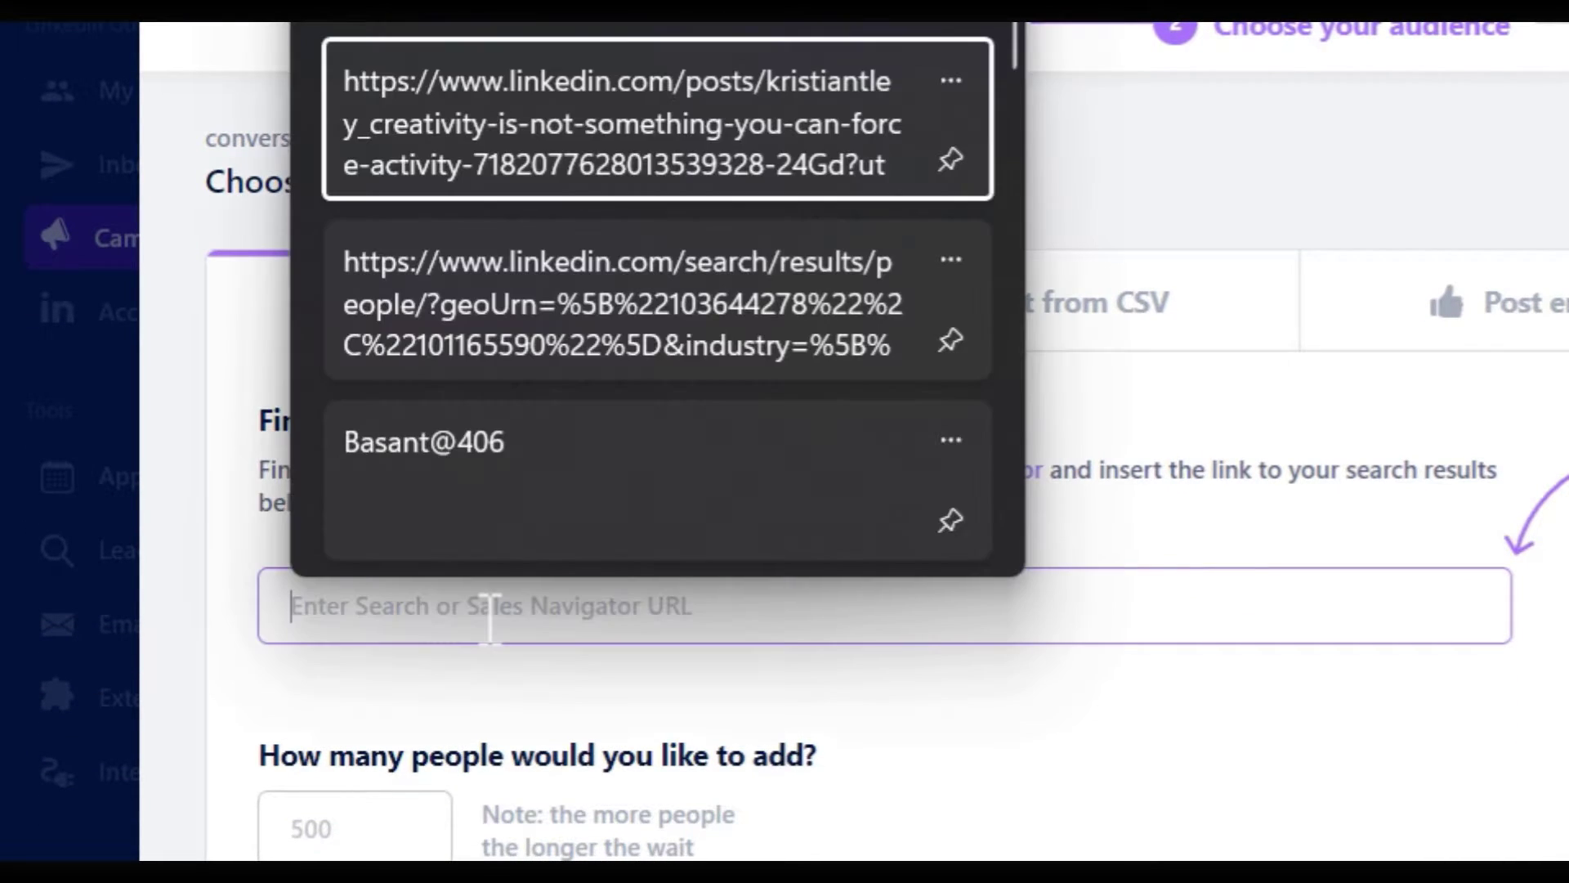
pyautogui.click(618, 320)
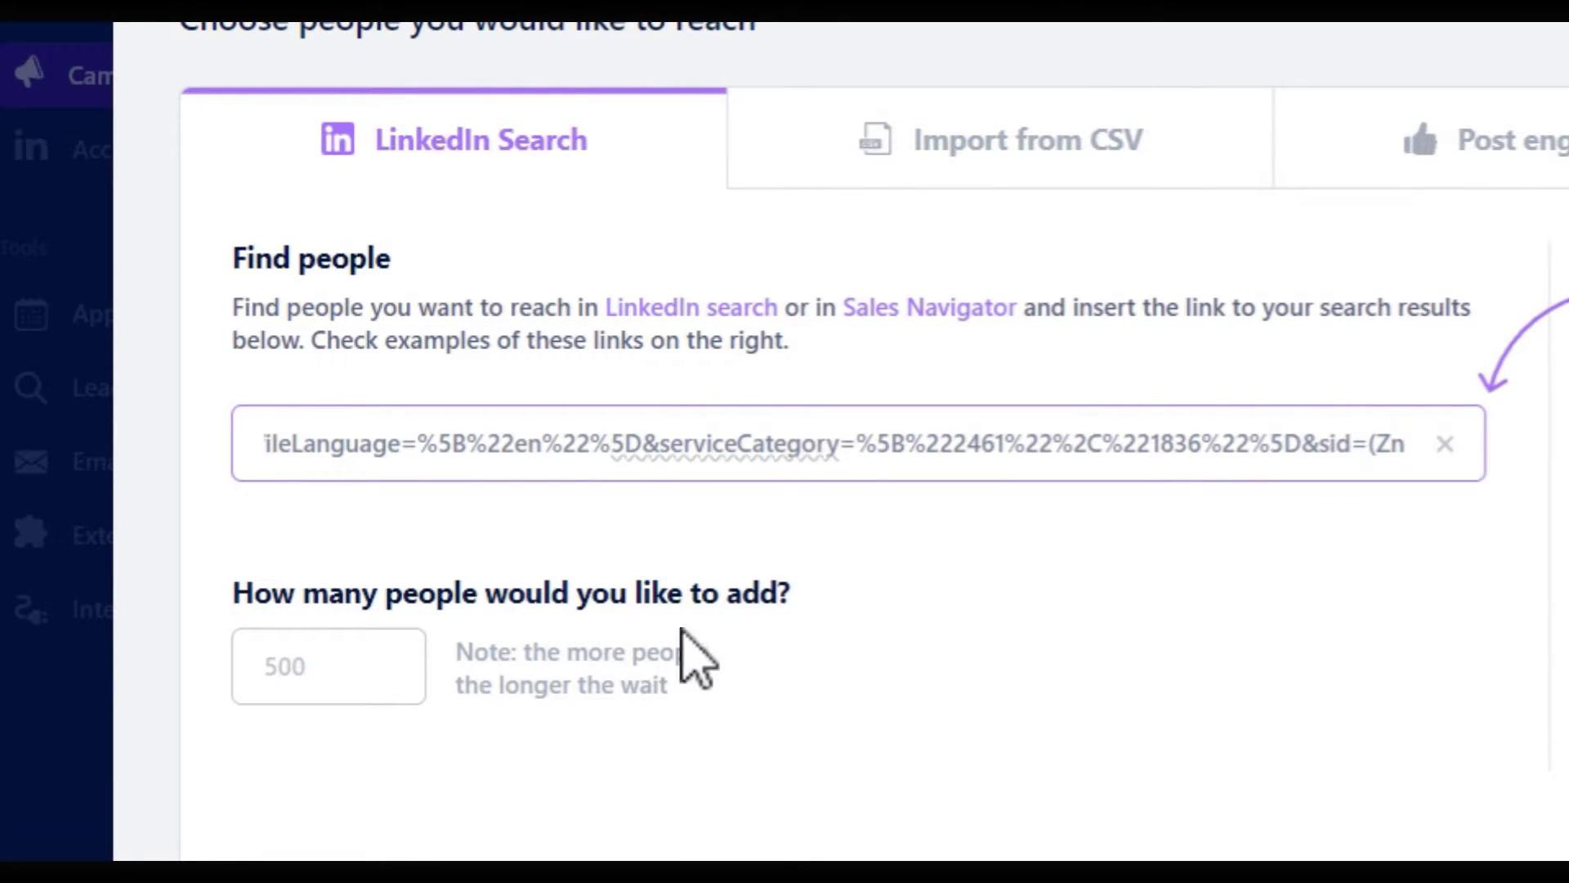
pyautogui.click(339, 677)
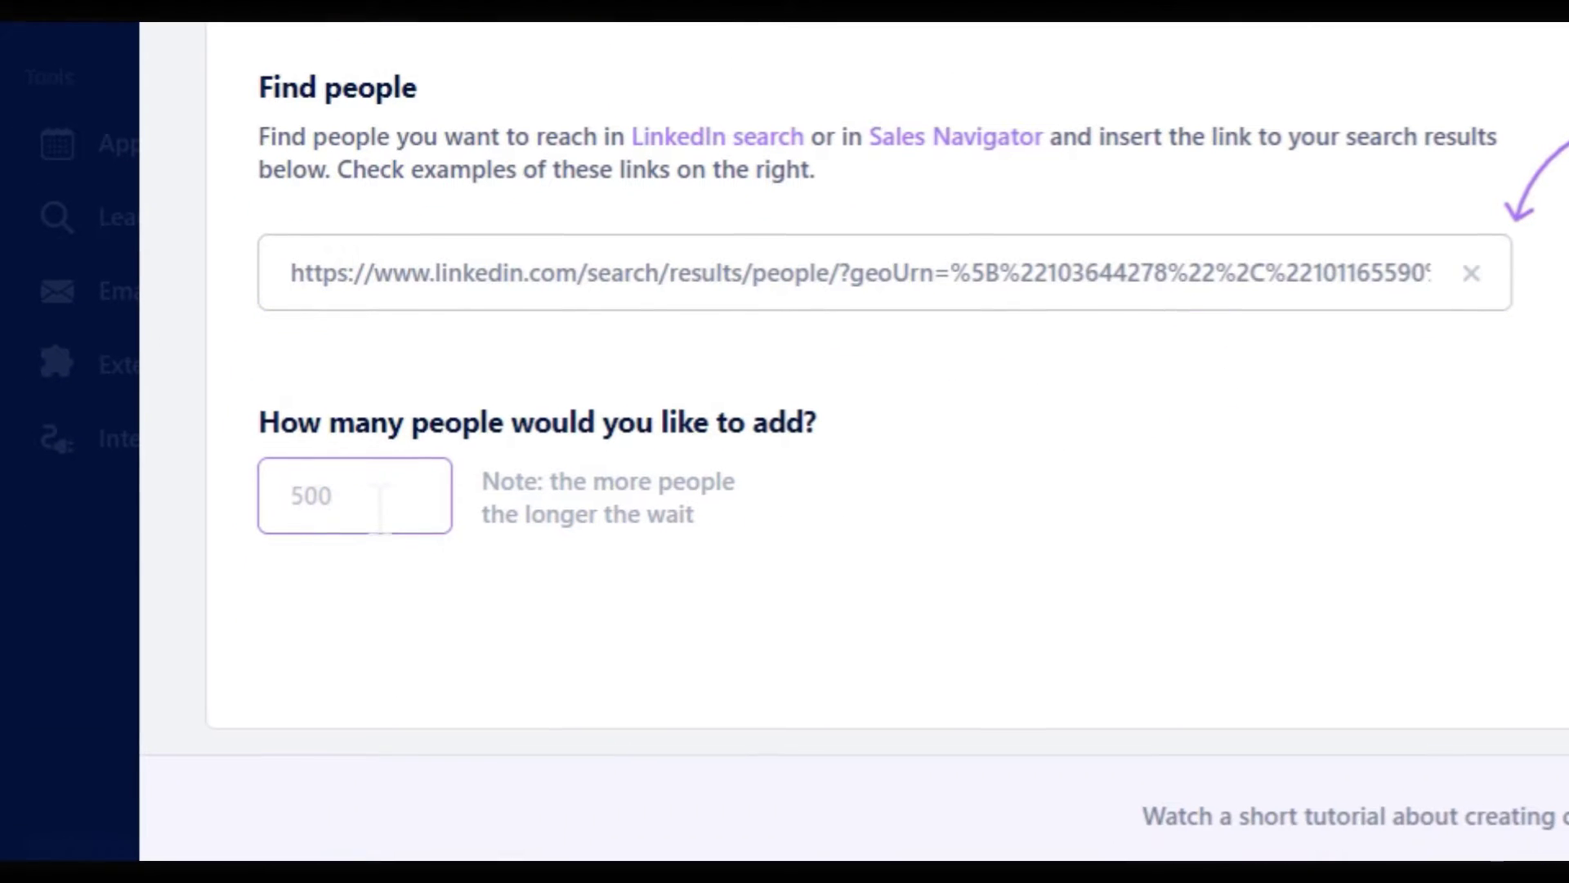
pyautogui.write('10')
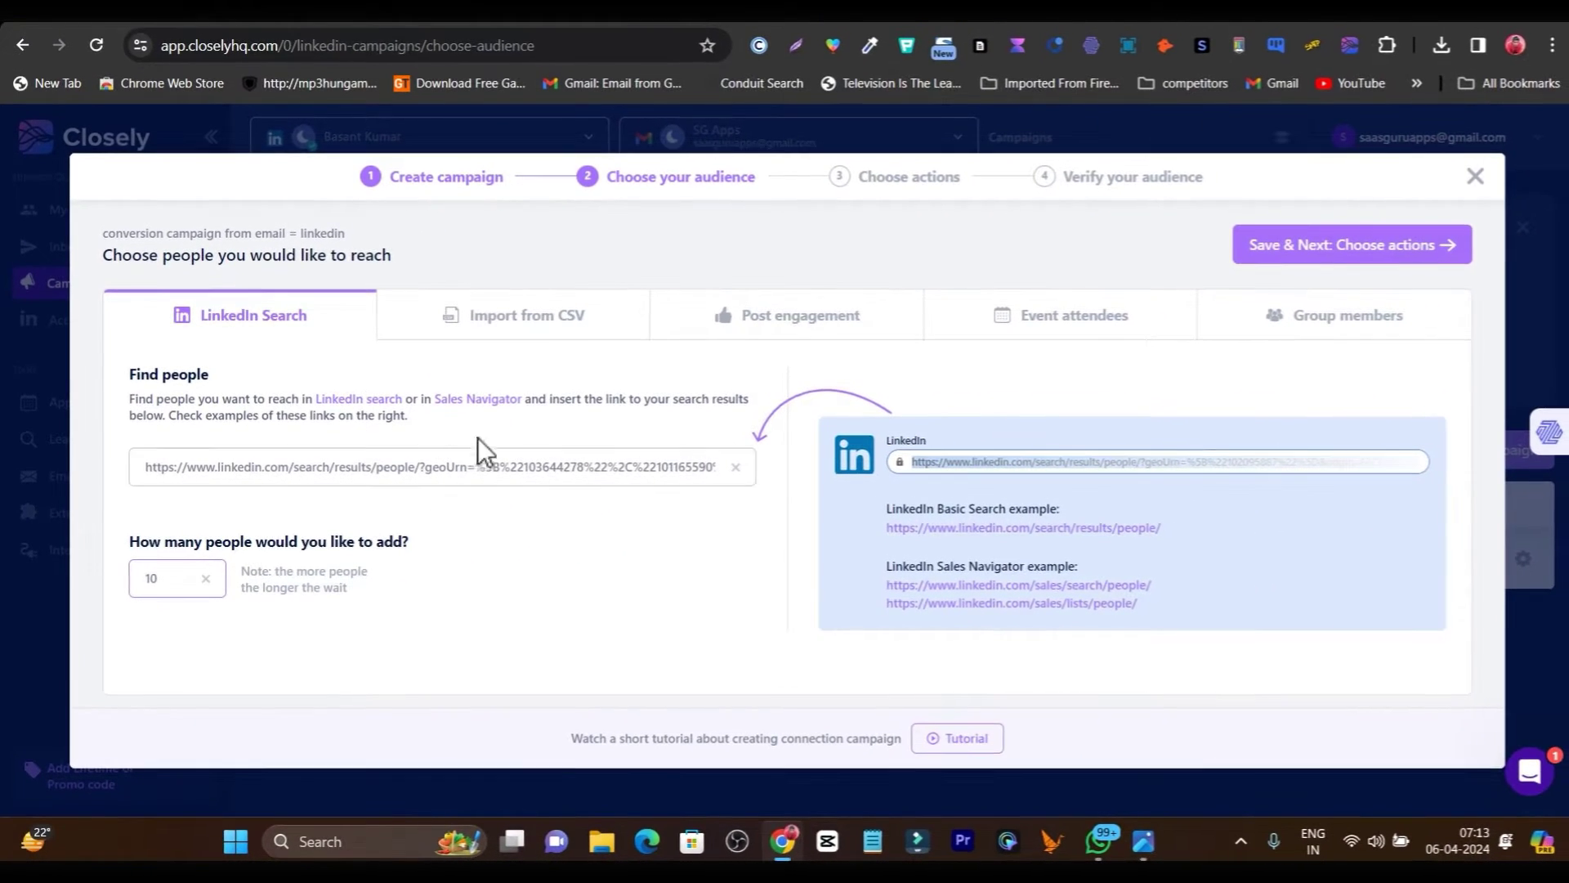
pyautogui.click(1290, 253)
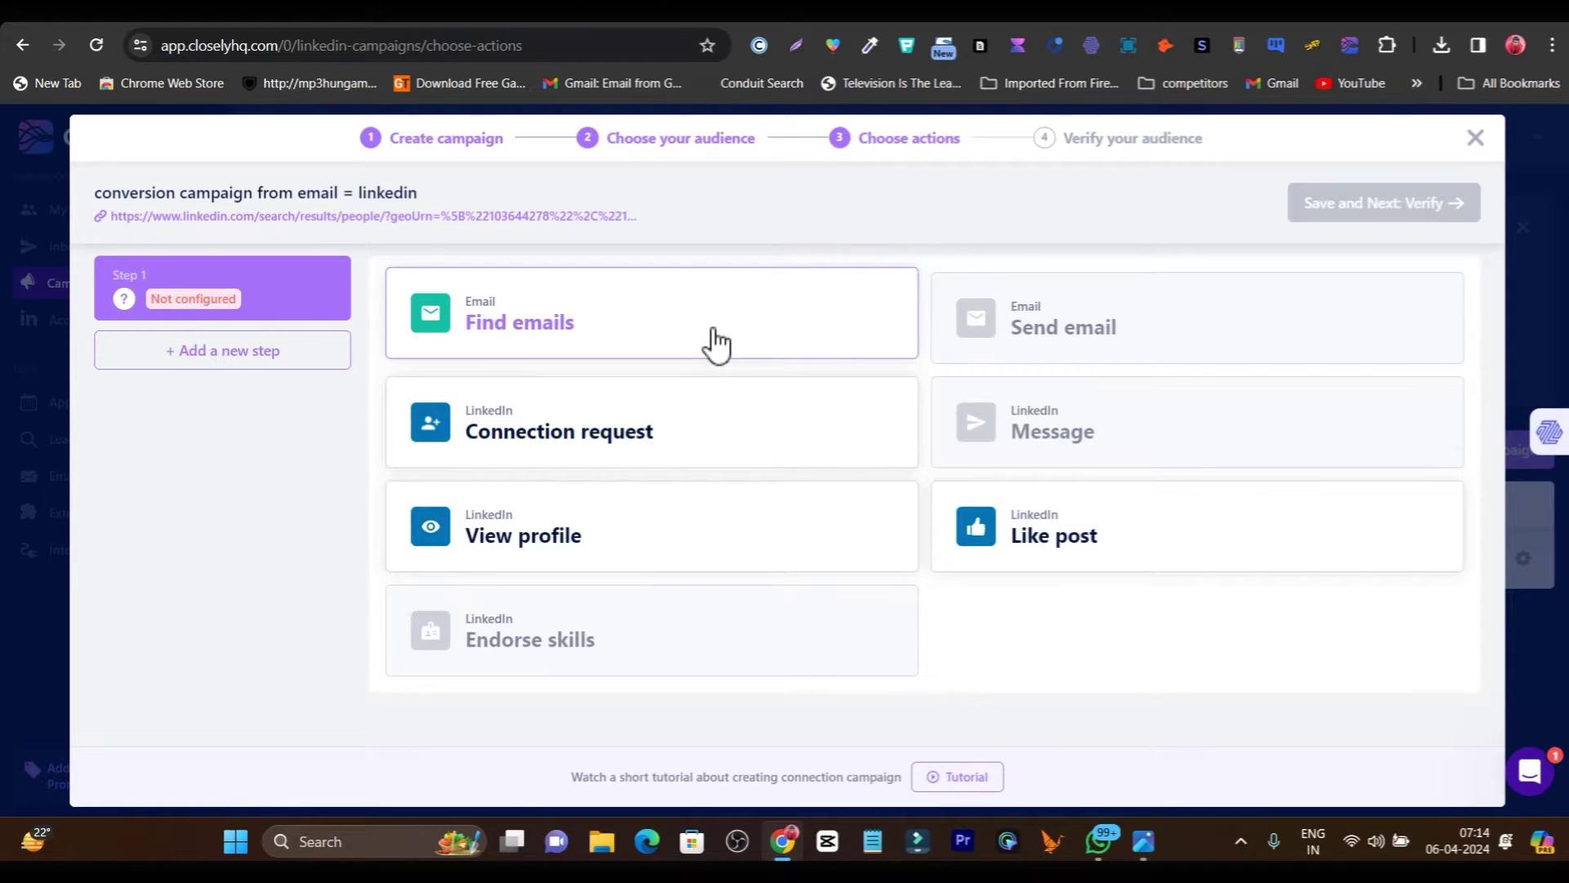
# Step: Set Find emails as the first campaign action and add Send email as the second step
pyautogui.click(645, 327)
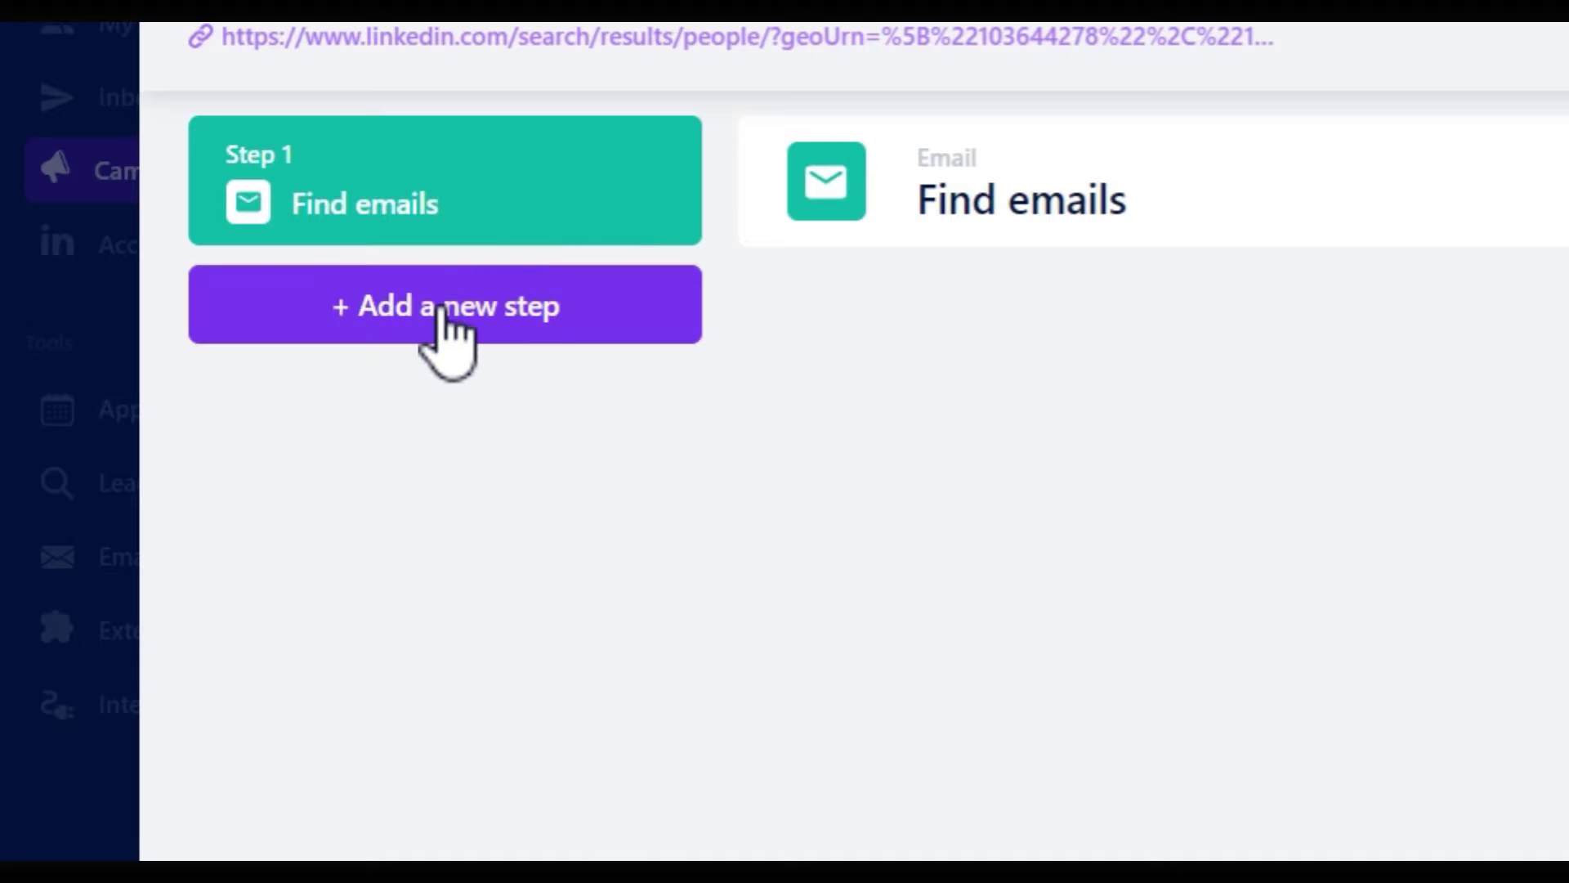
pyautogui.click(426, 348)
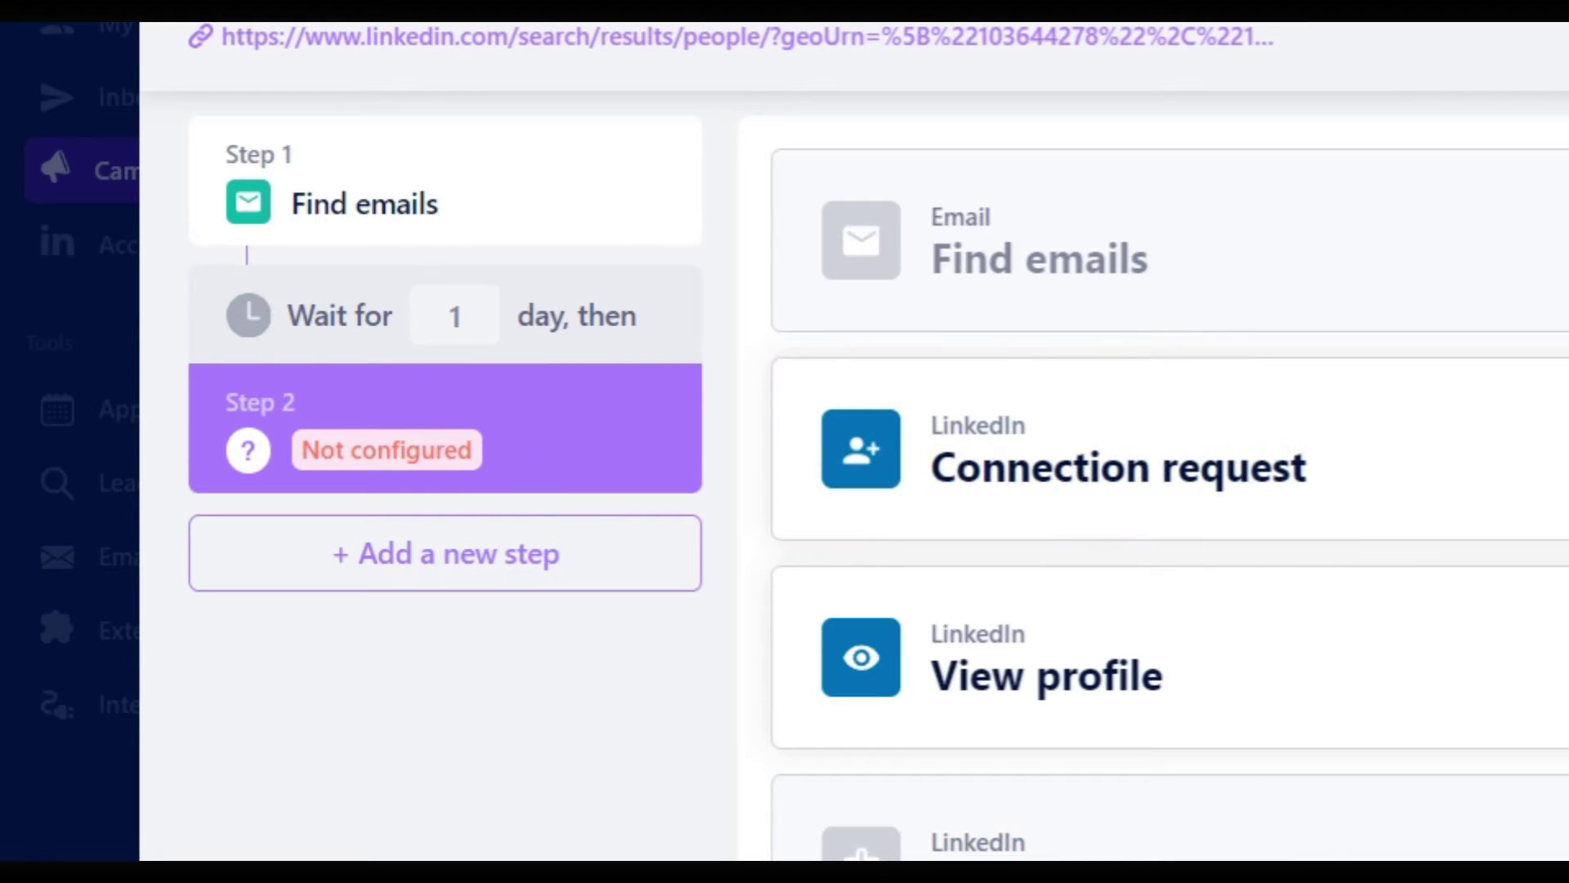
pyautogui.click(1188, 239)
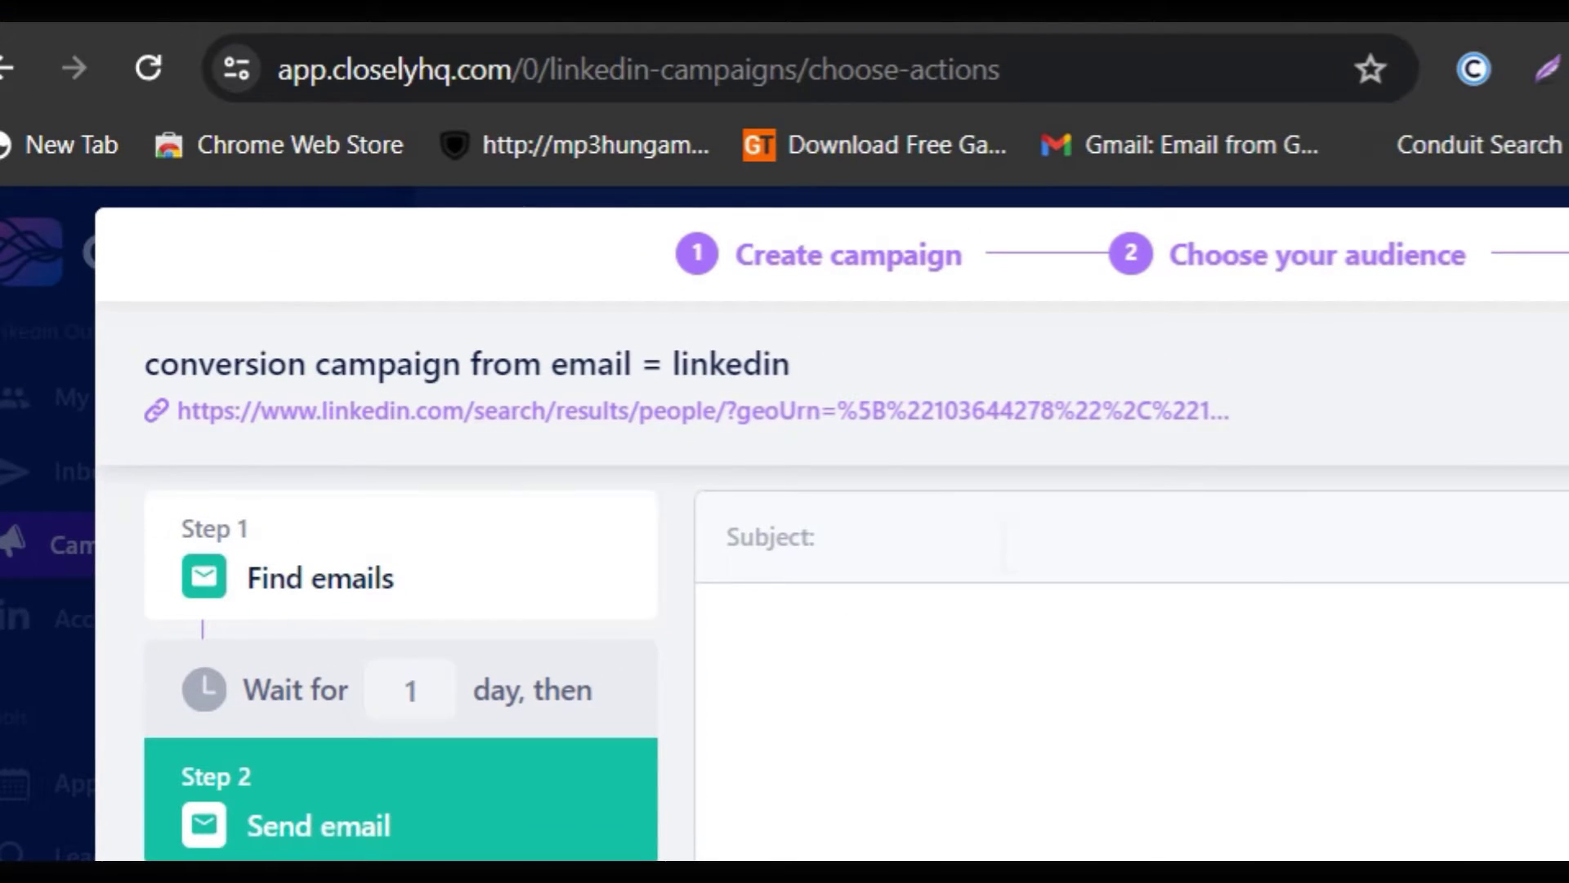
pyautogui.click(998, 768)
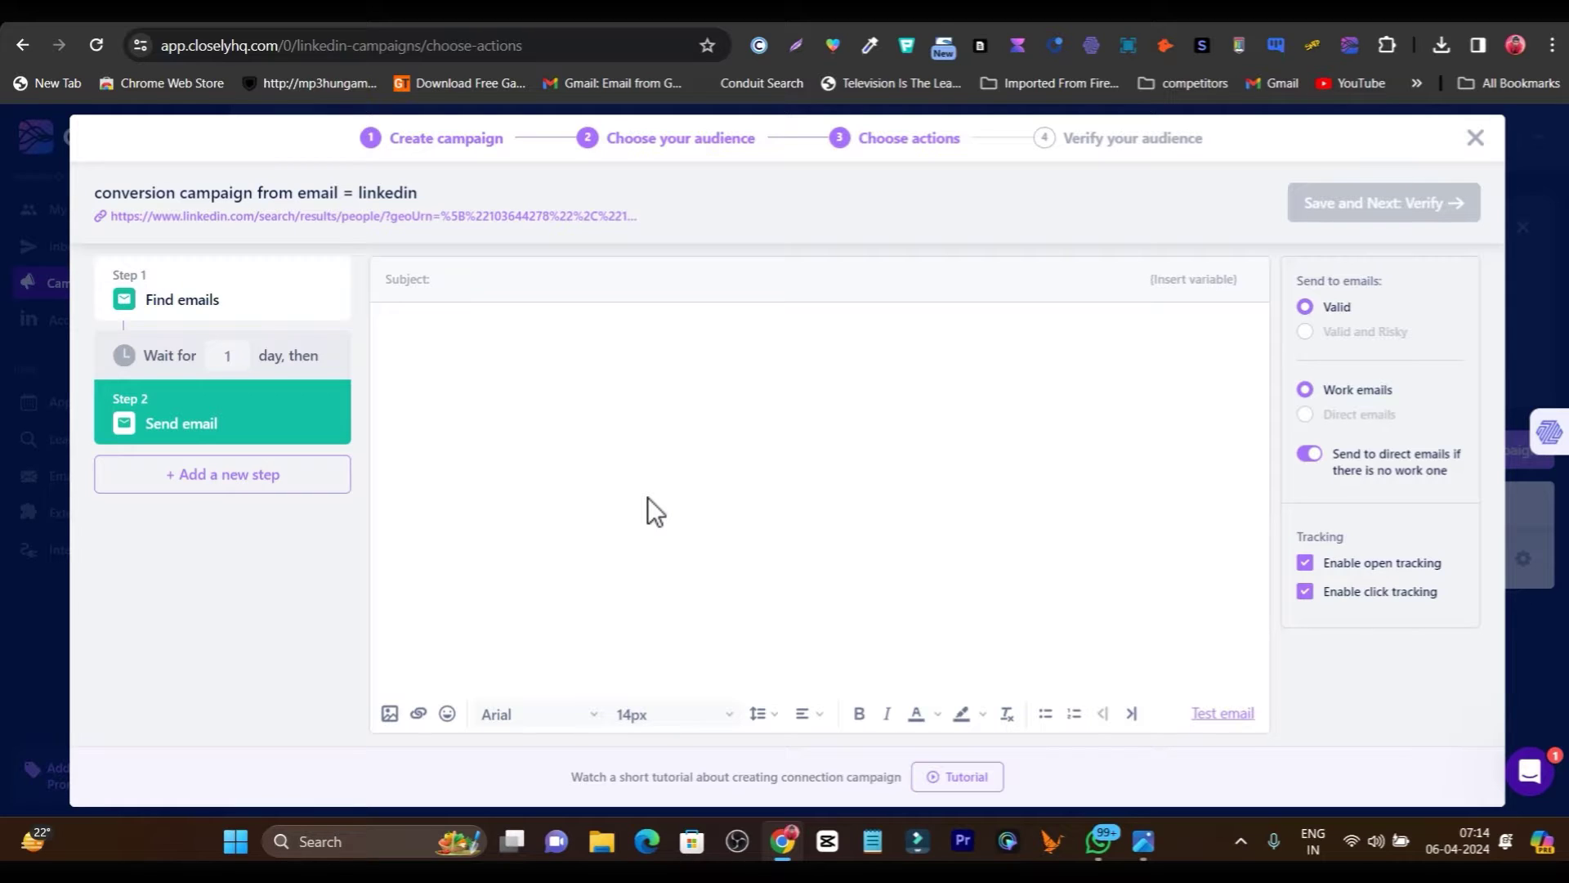
pyautogui.click(485, 413)
pyautogui.hotkey('alt', 'a')
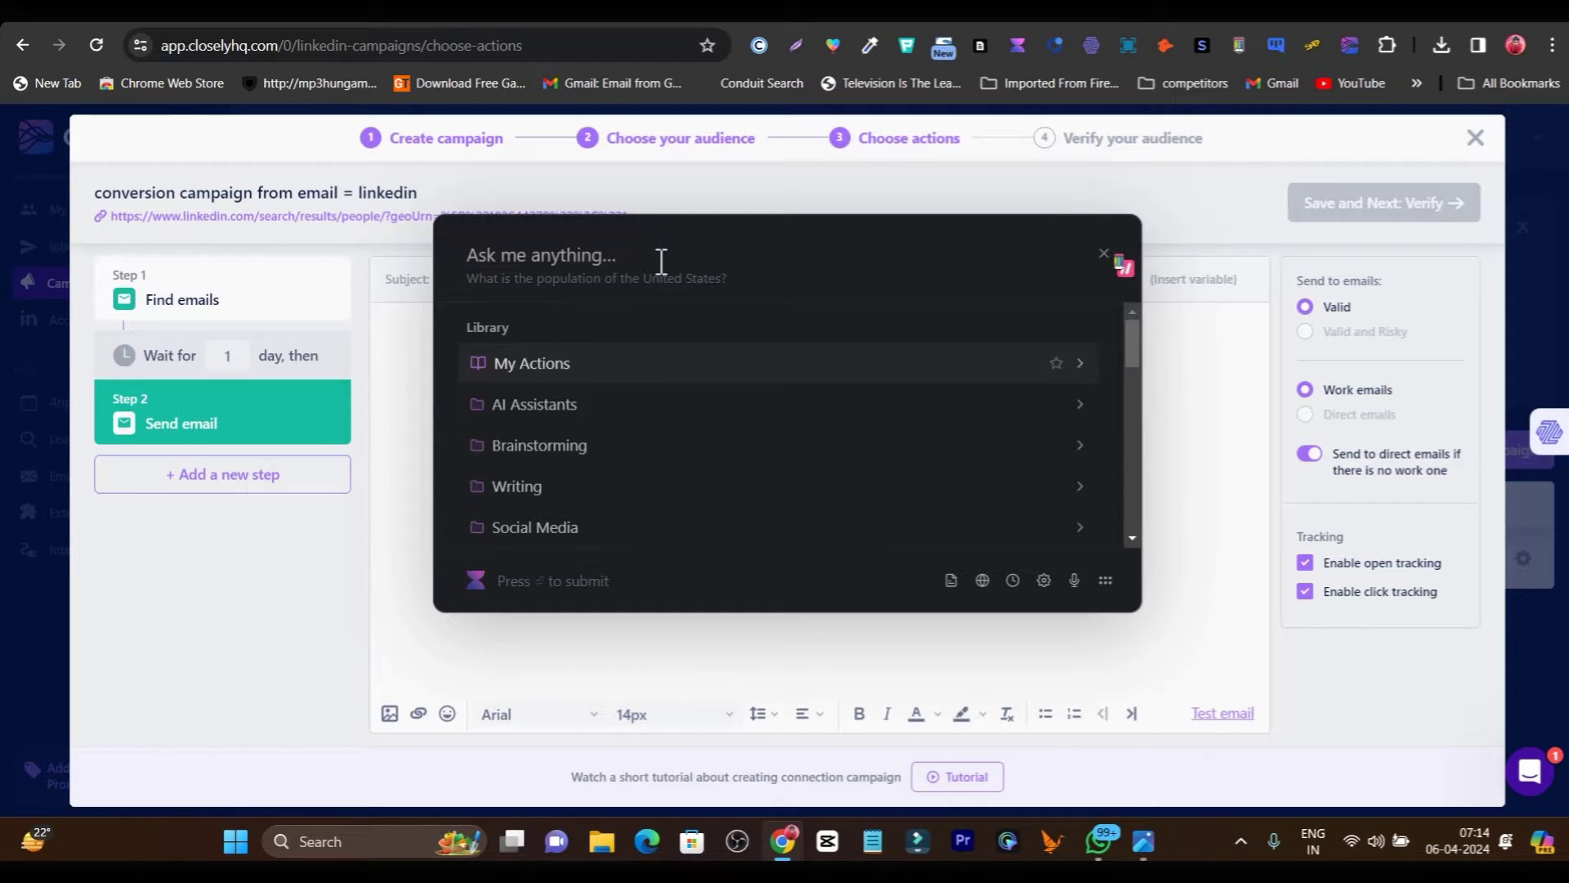
pyautogui.press('Down')
pyautogui.press('Down')
pyautogui.press('Down')
pyautogui.press('Down')
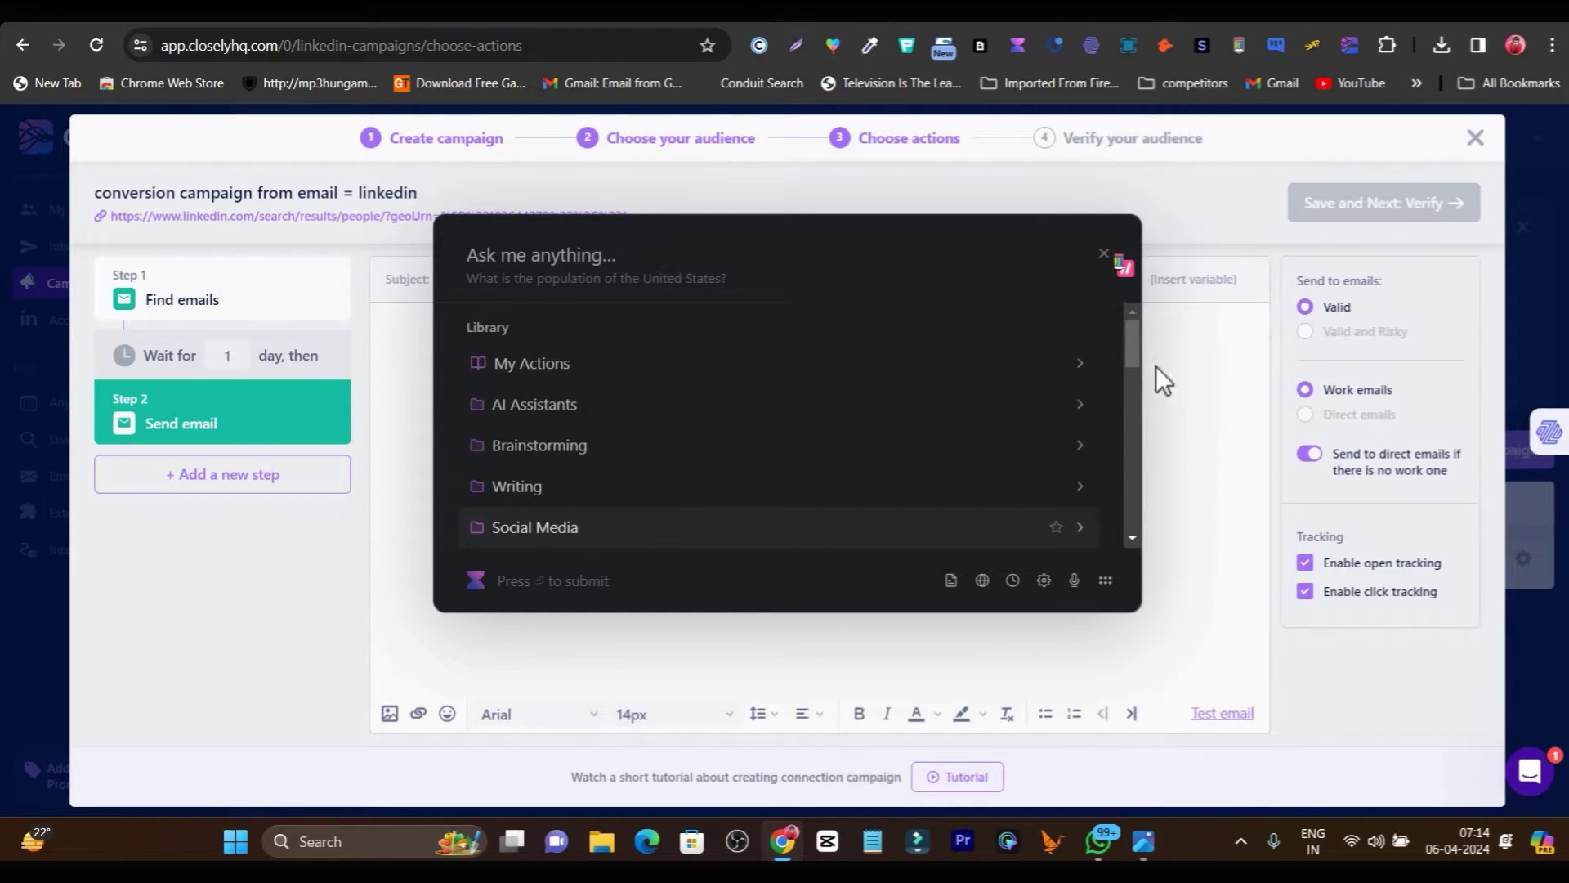
pyautogui.click(1105, 258)
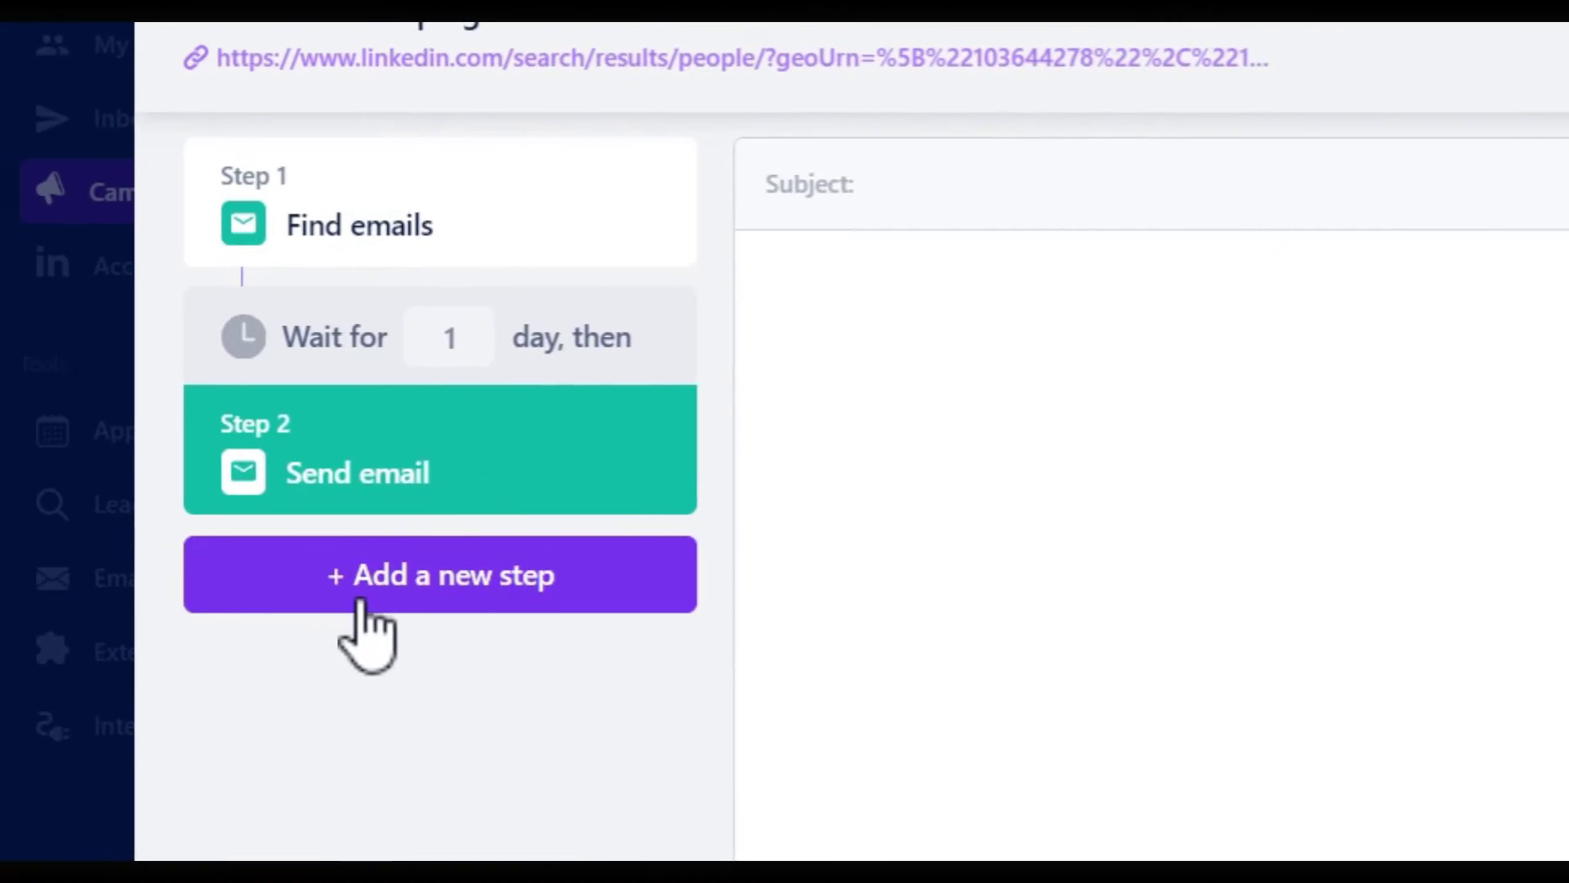
# Step: Add a LinkedIn connection request as the third step, using connection message template #1
pyautogui.click(498, 613)
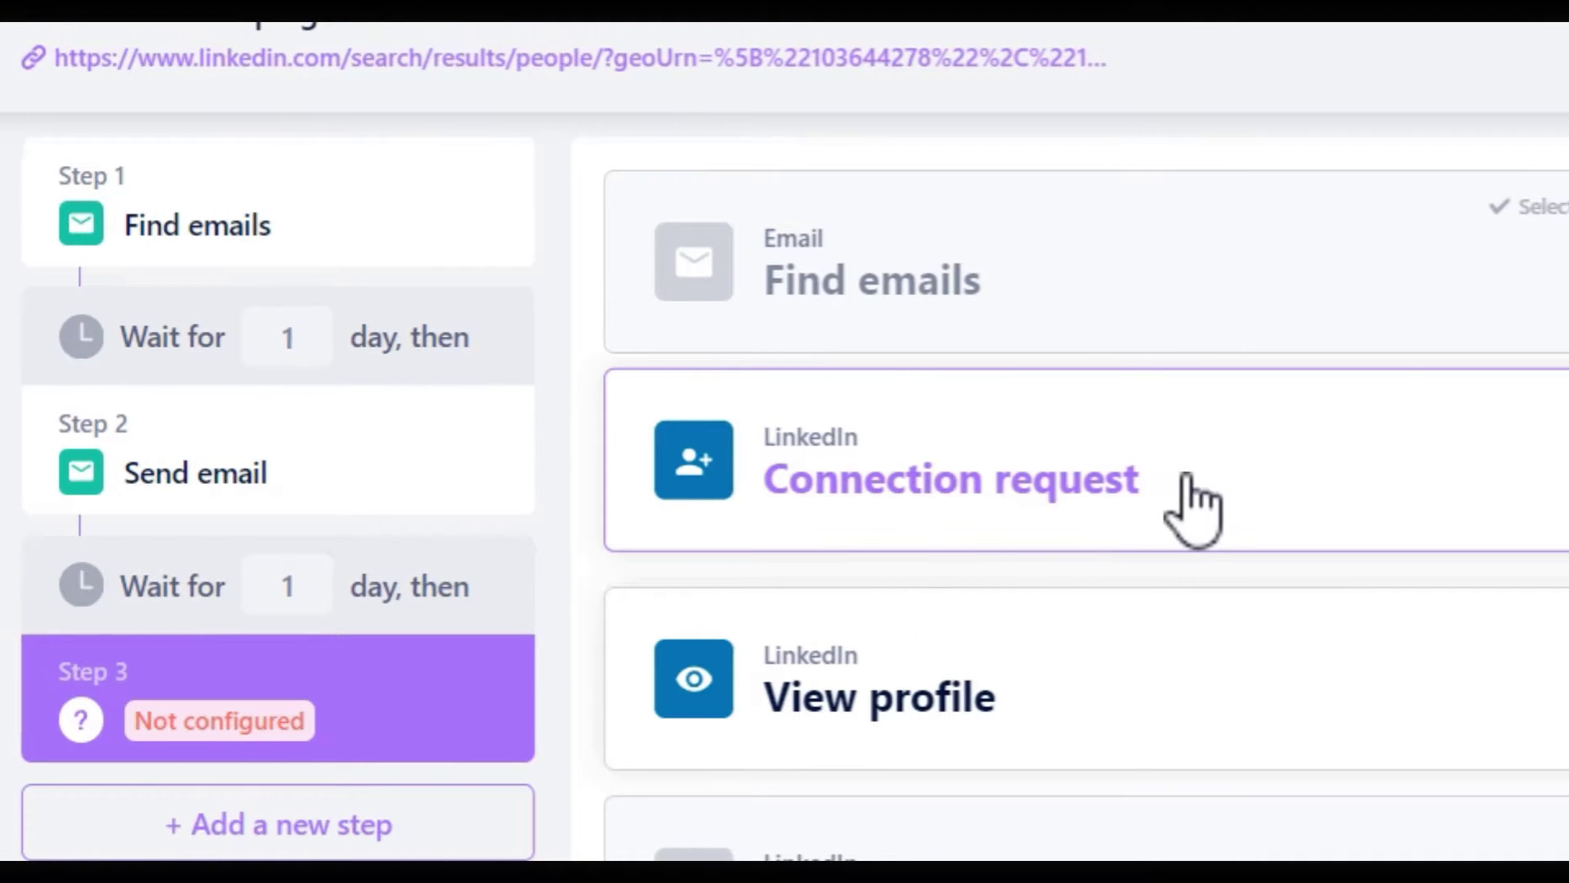
pyautogui.click(1290, 479)
pyautogui.scroll(-1, 1110, 577)
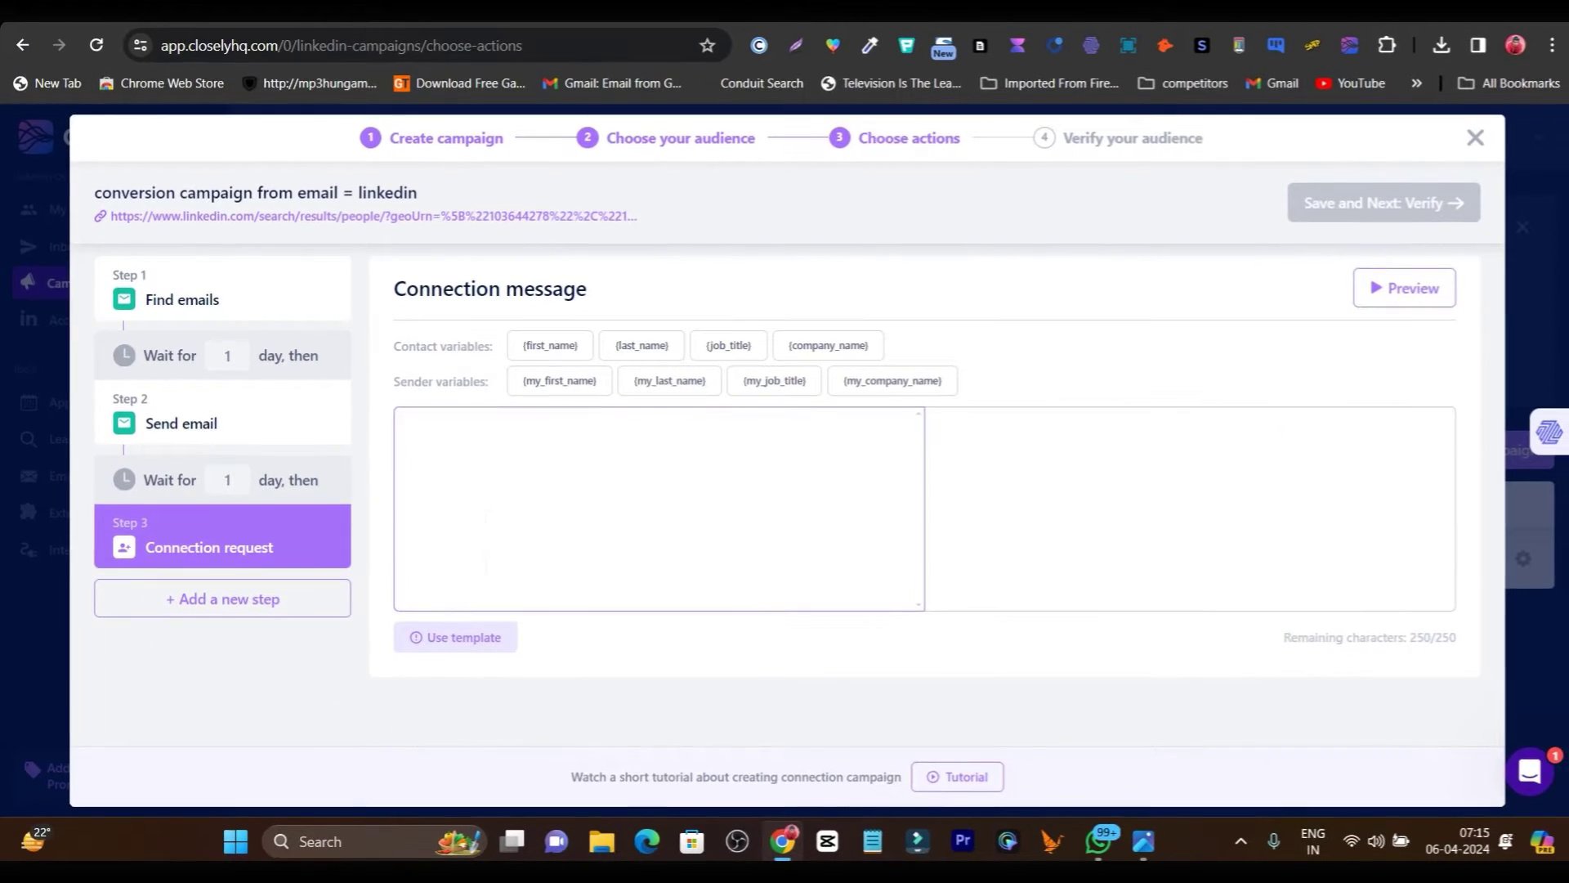
pyautogui.click(463, 645)
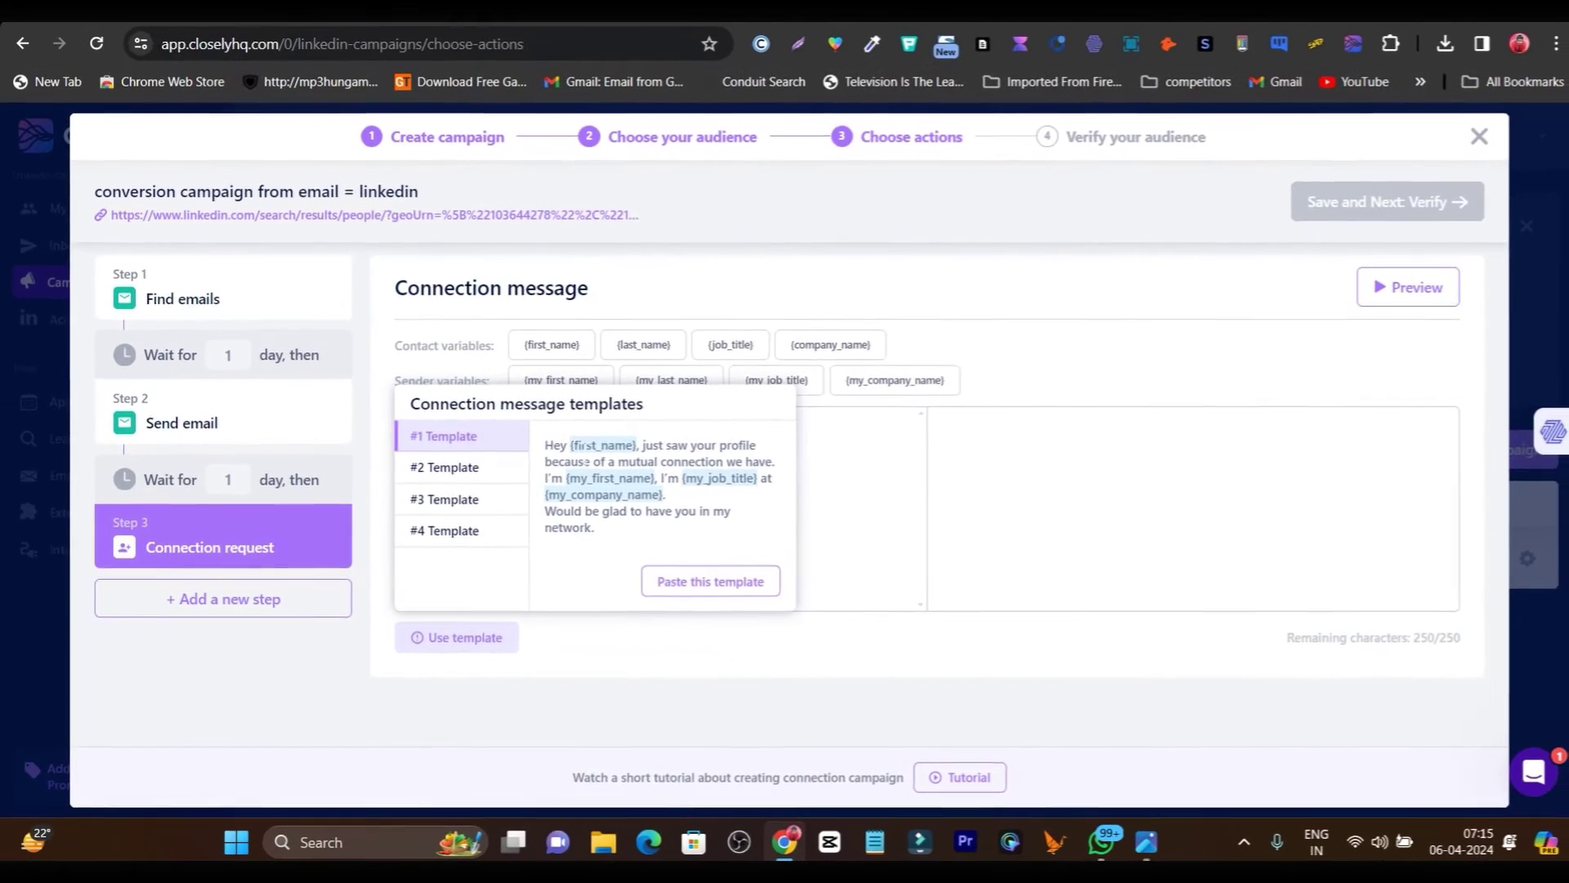
pyautogui.click(687, 582)
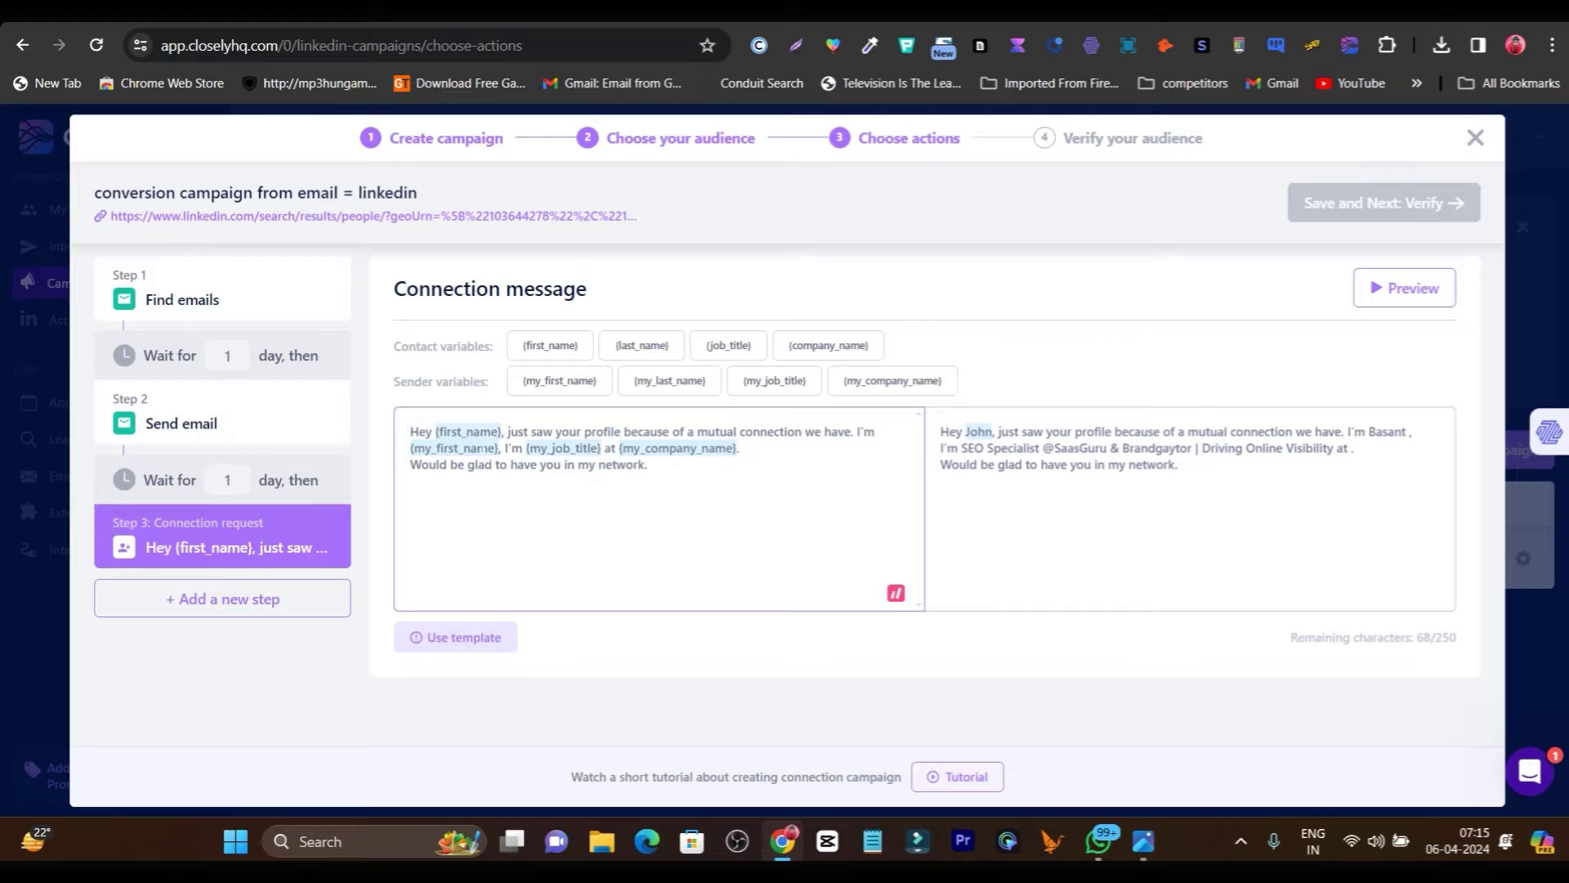
pyautogui.moveTo(436, 448); pyautogui.dragTo(409, 448)
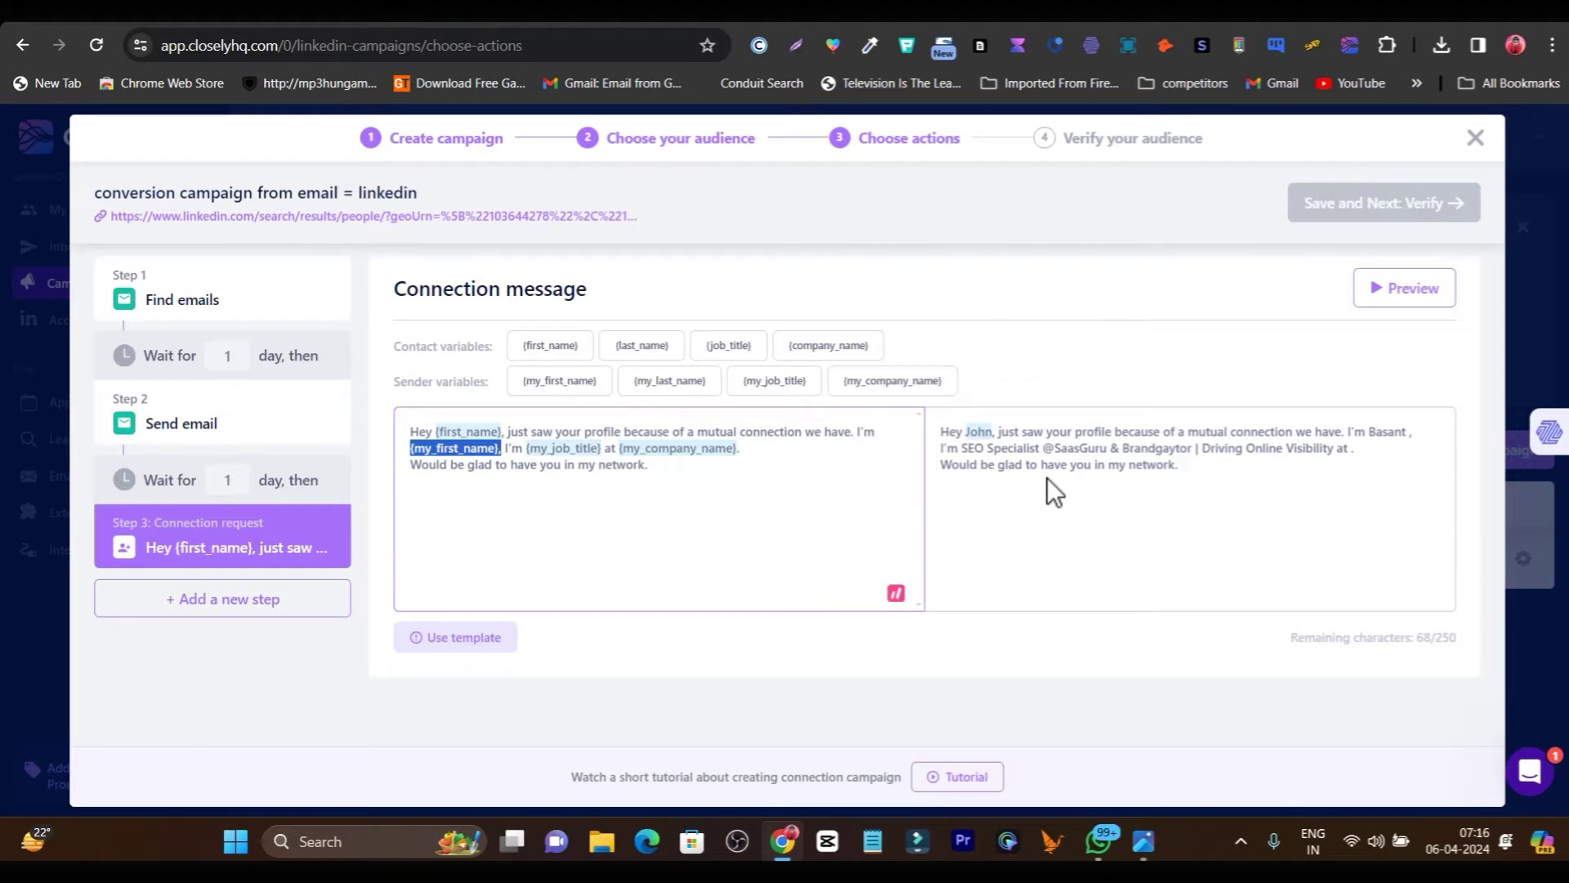
# Step: Add View profile as the fourth step and a LinkedIn Message as the fifth, using follow-up message template #3
pyautogui.click(262, 611)
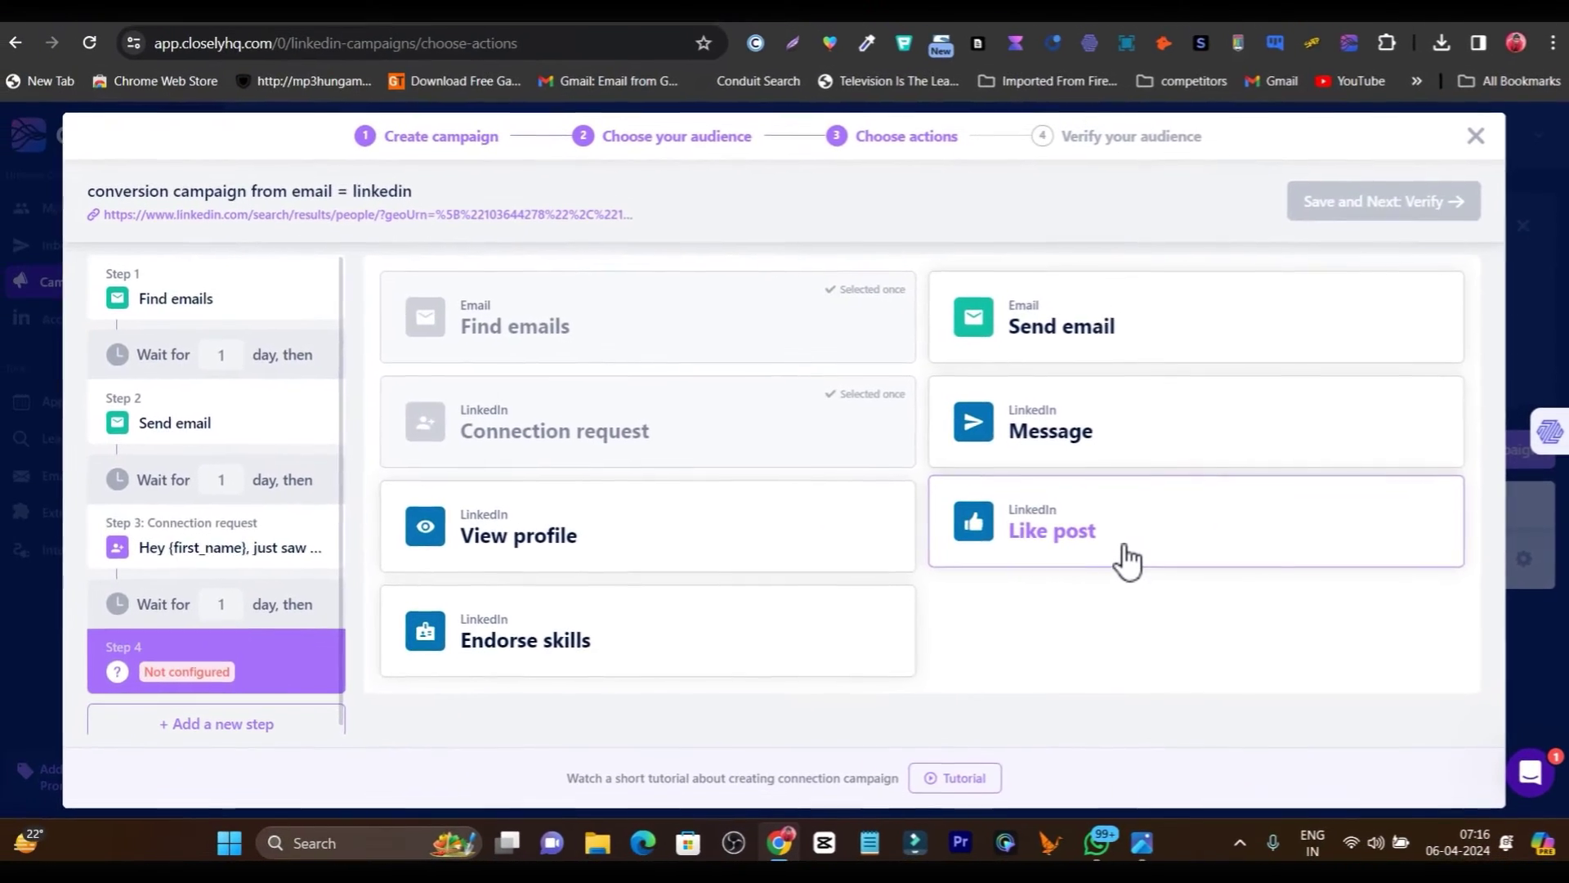
pyautogui.click(603, 550)
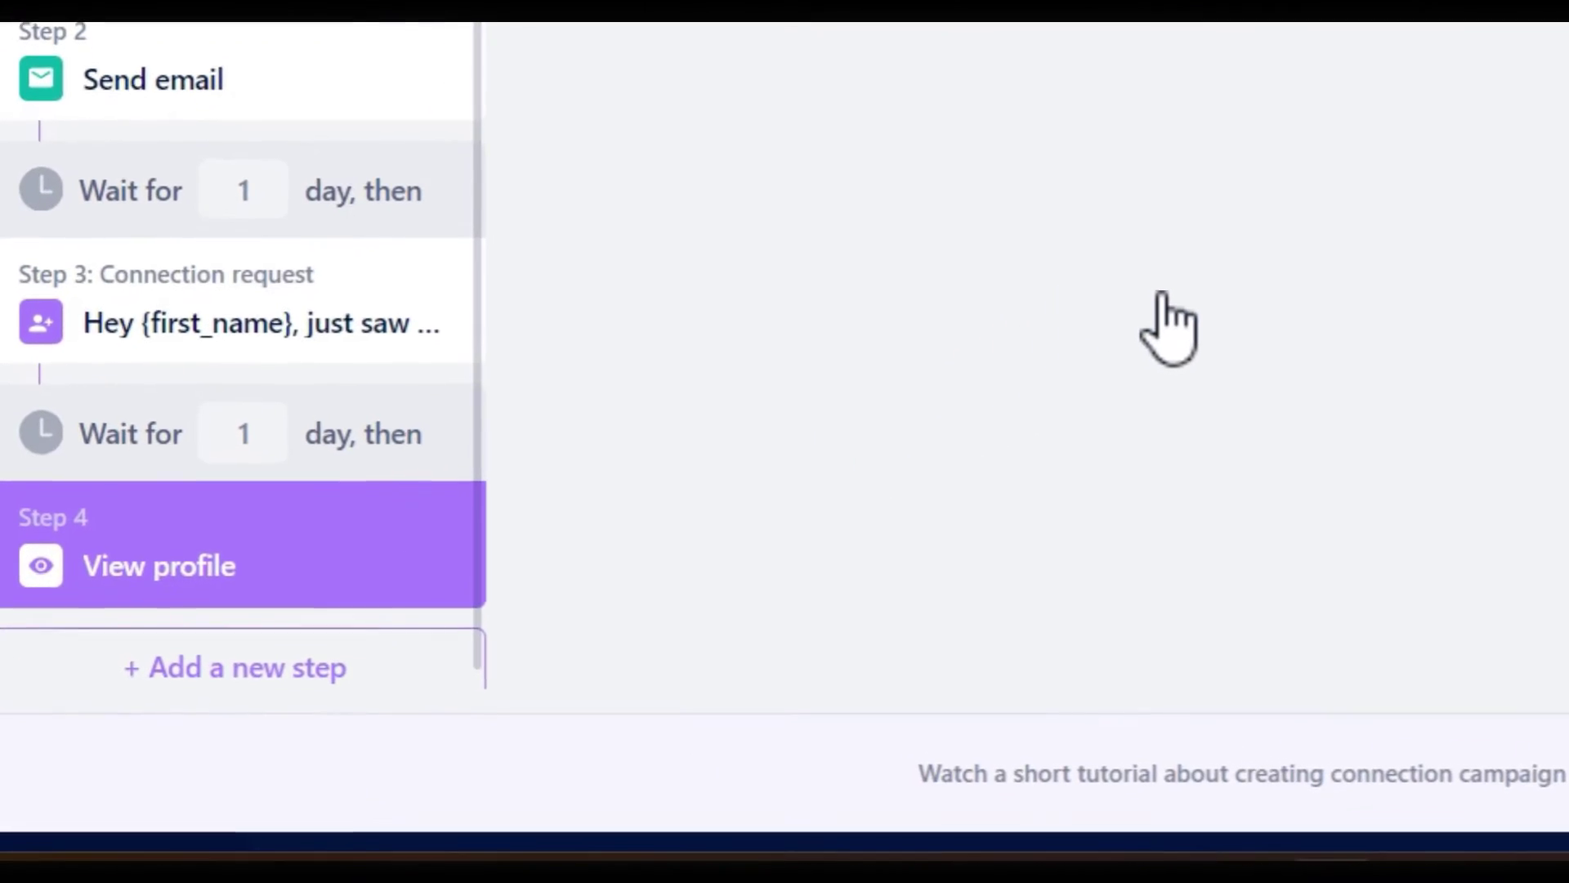
pyautogui.click(237, 666)
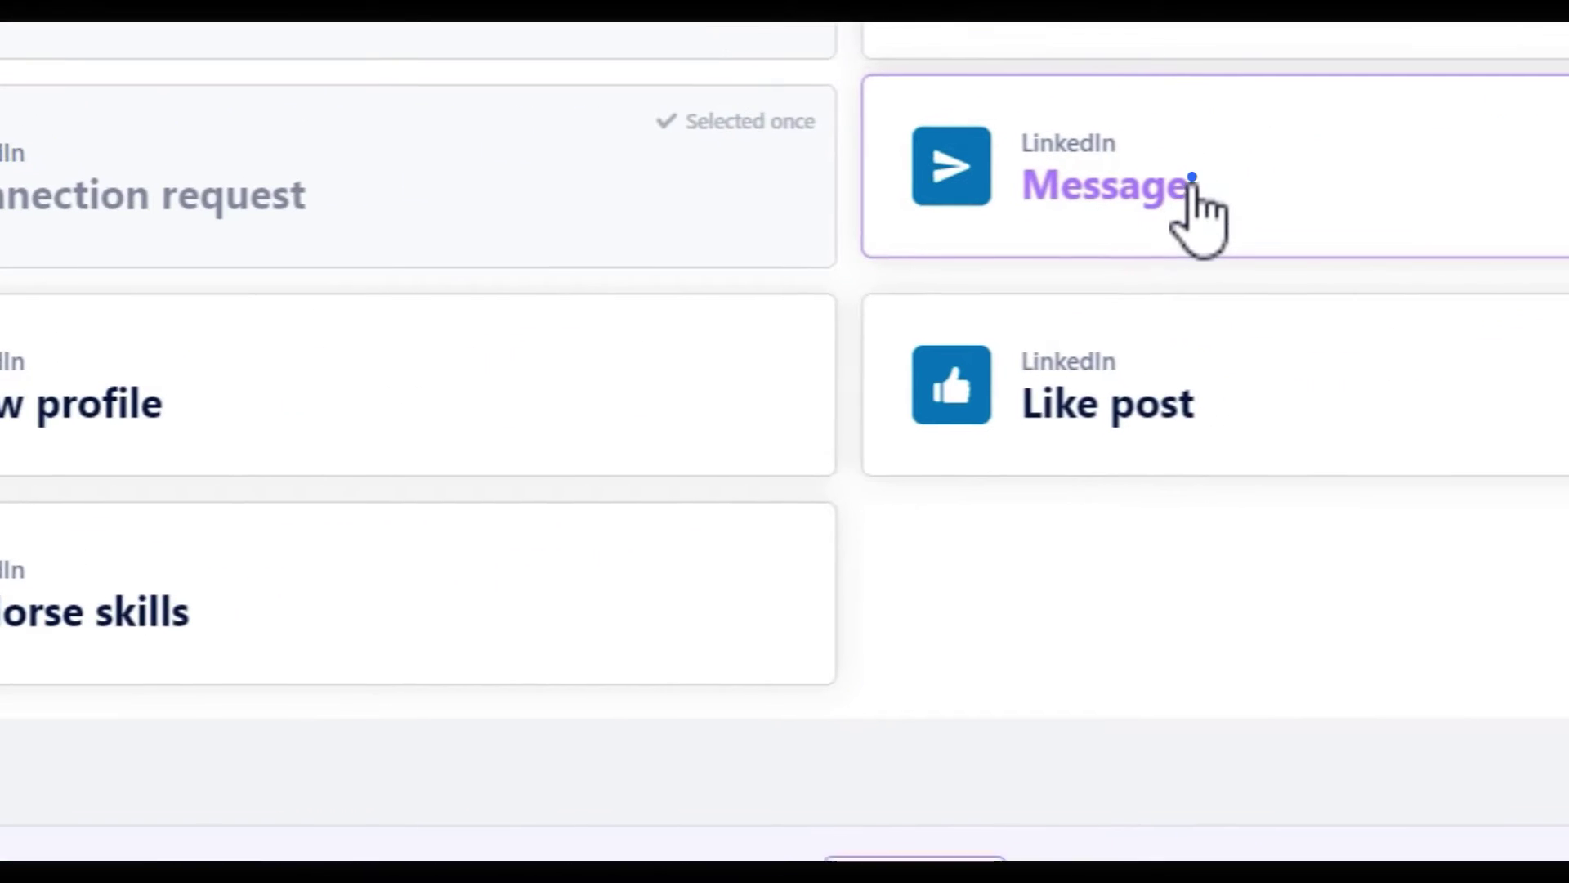
pyautogui.click(1192, 187)
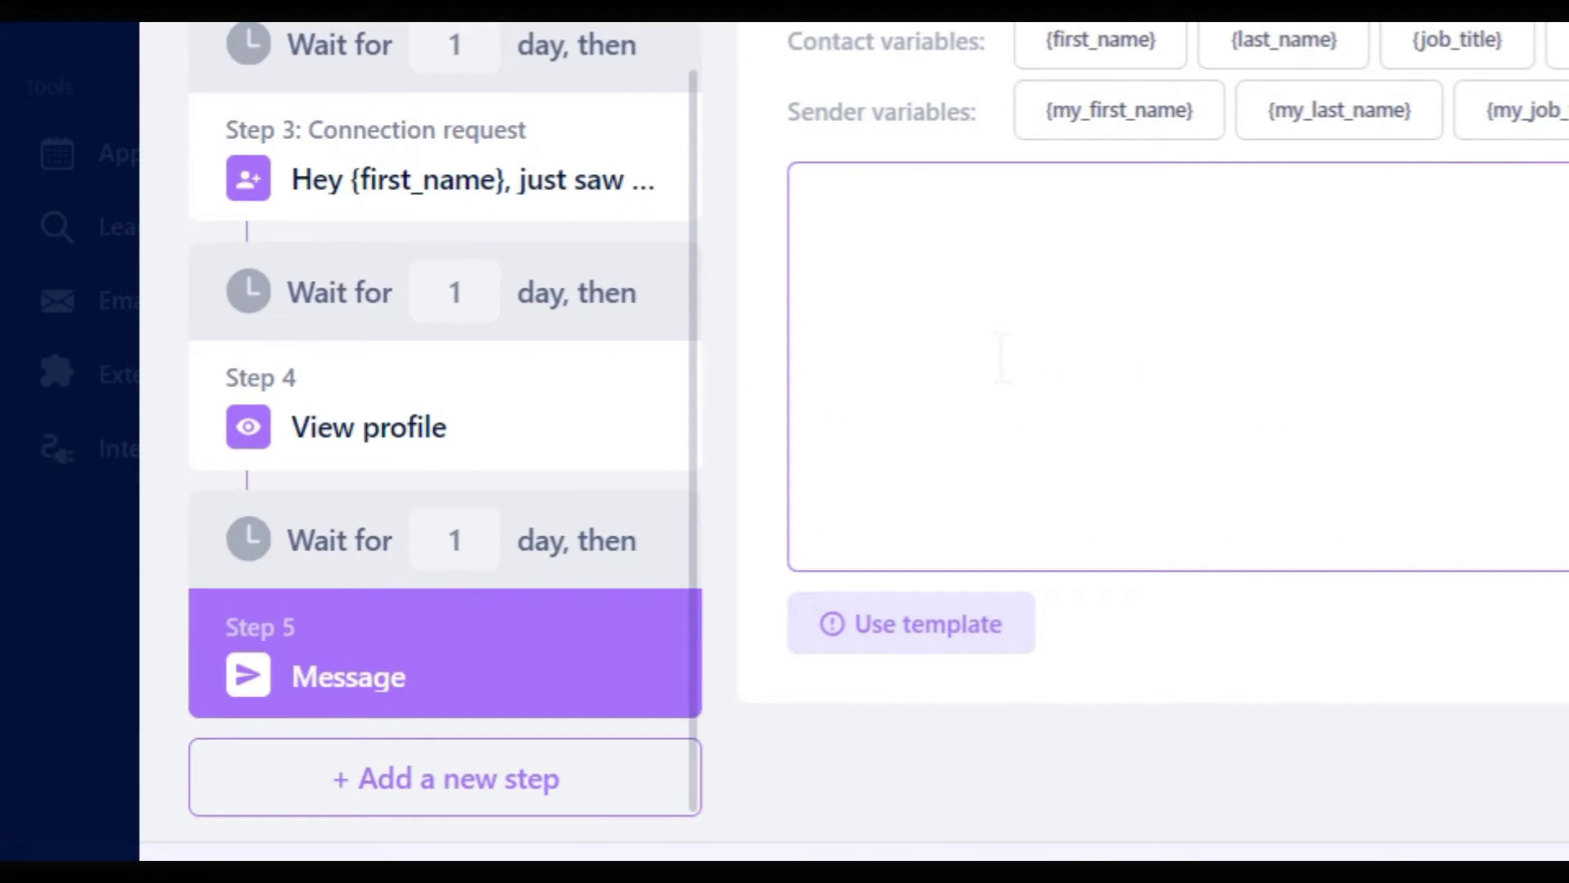
pyautogui.click(915, 625)
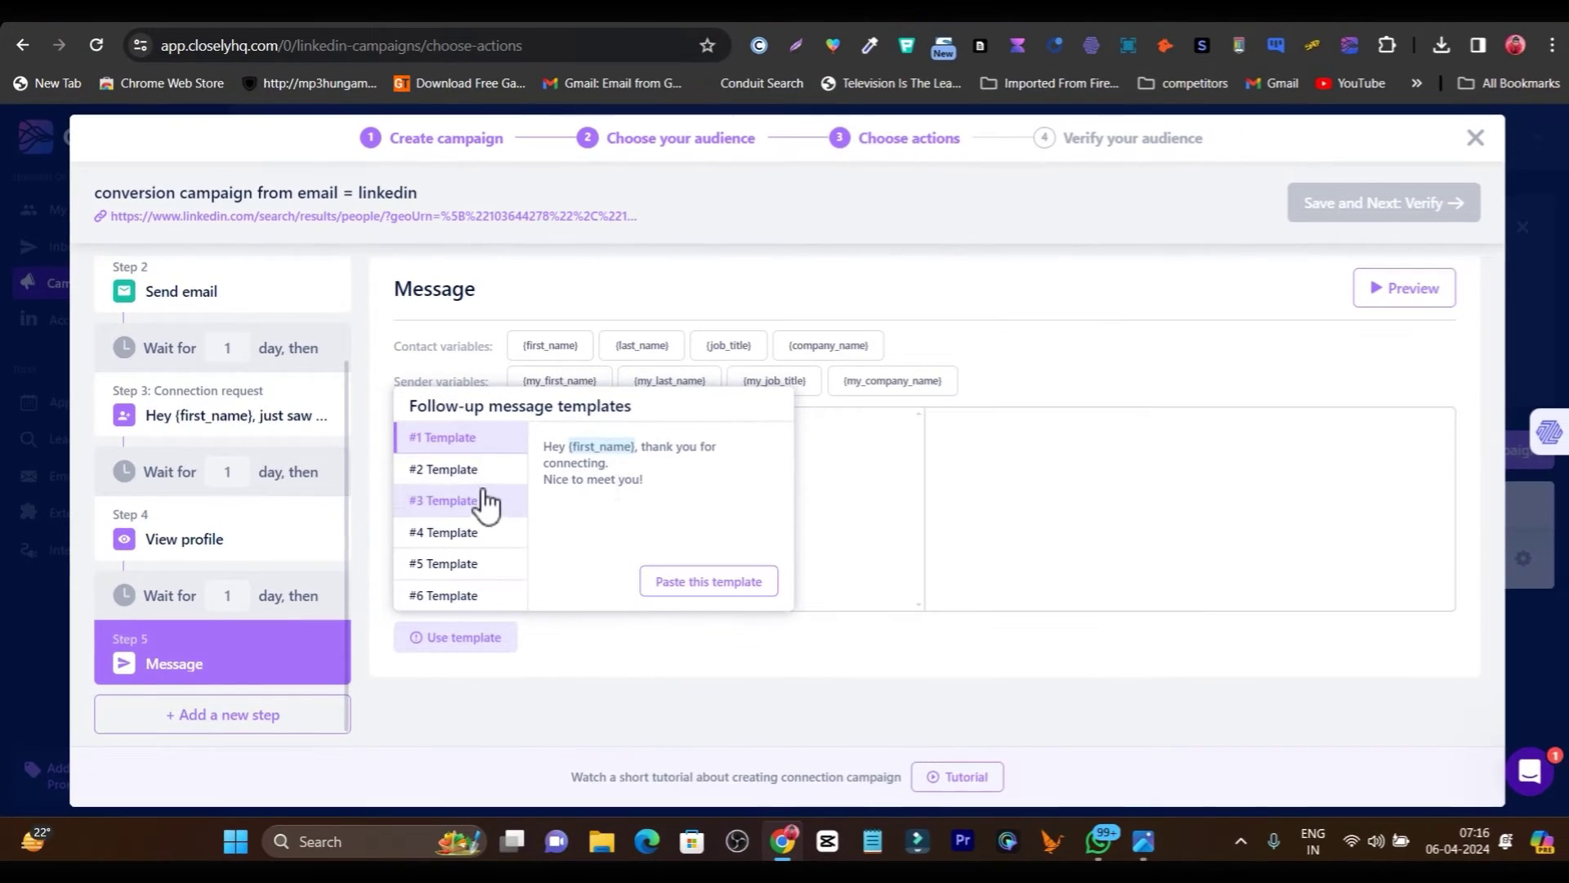
pyautogui.click(488, 502)
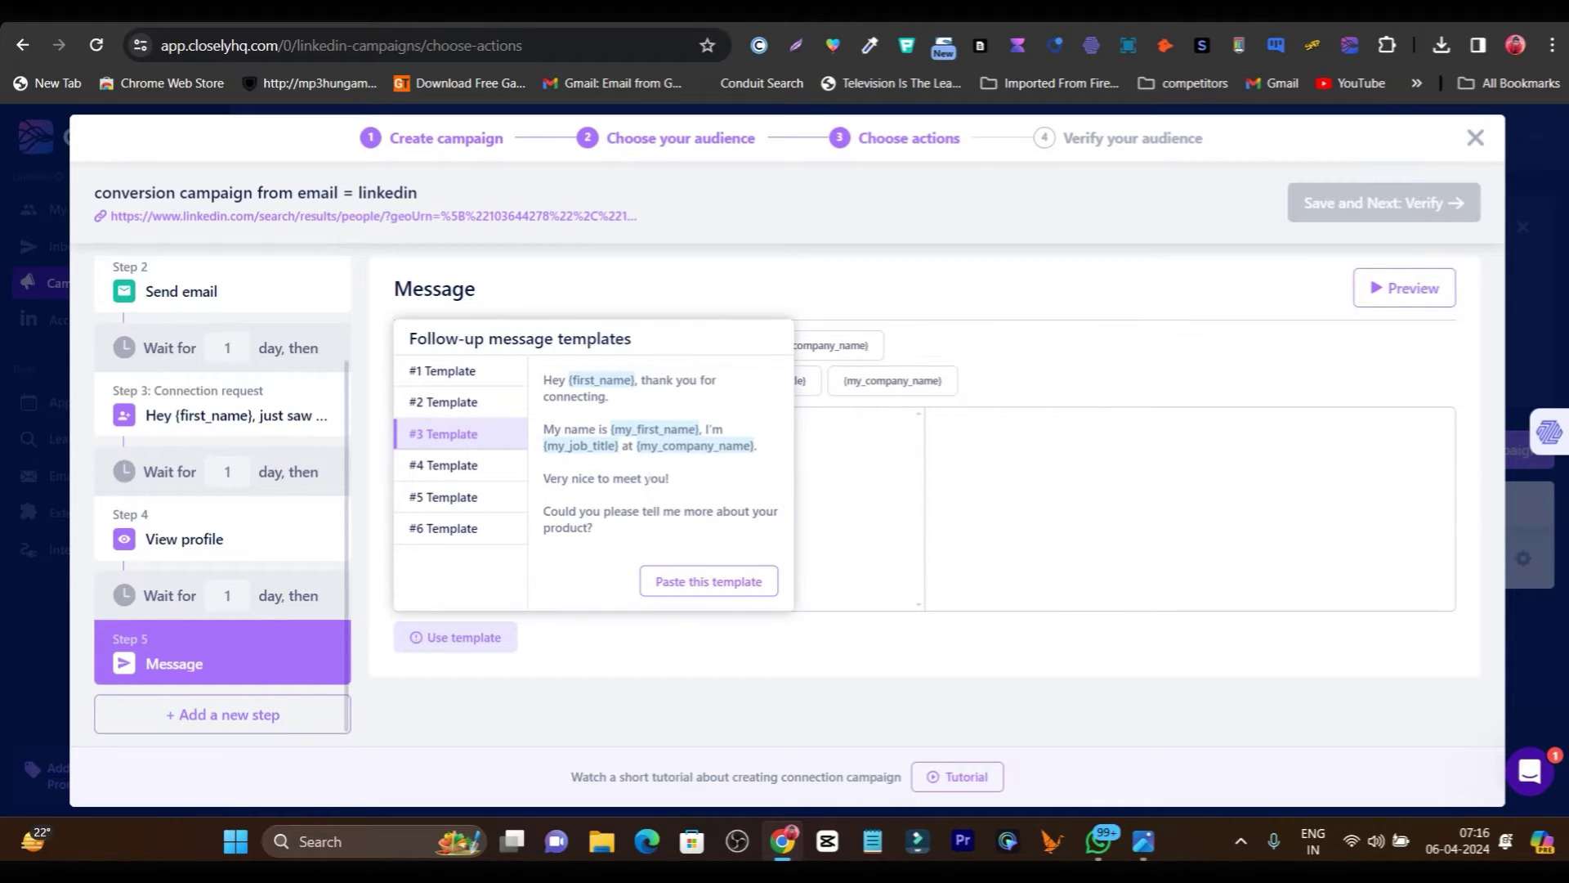
pyautogui.click(708, 581)
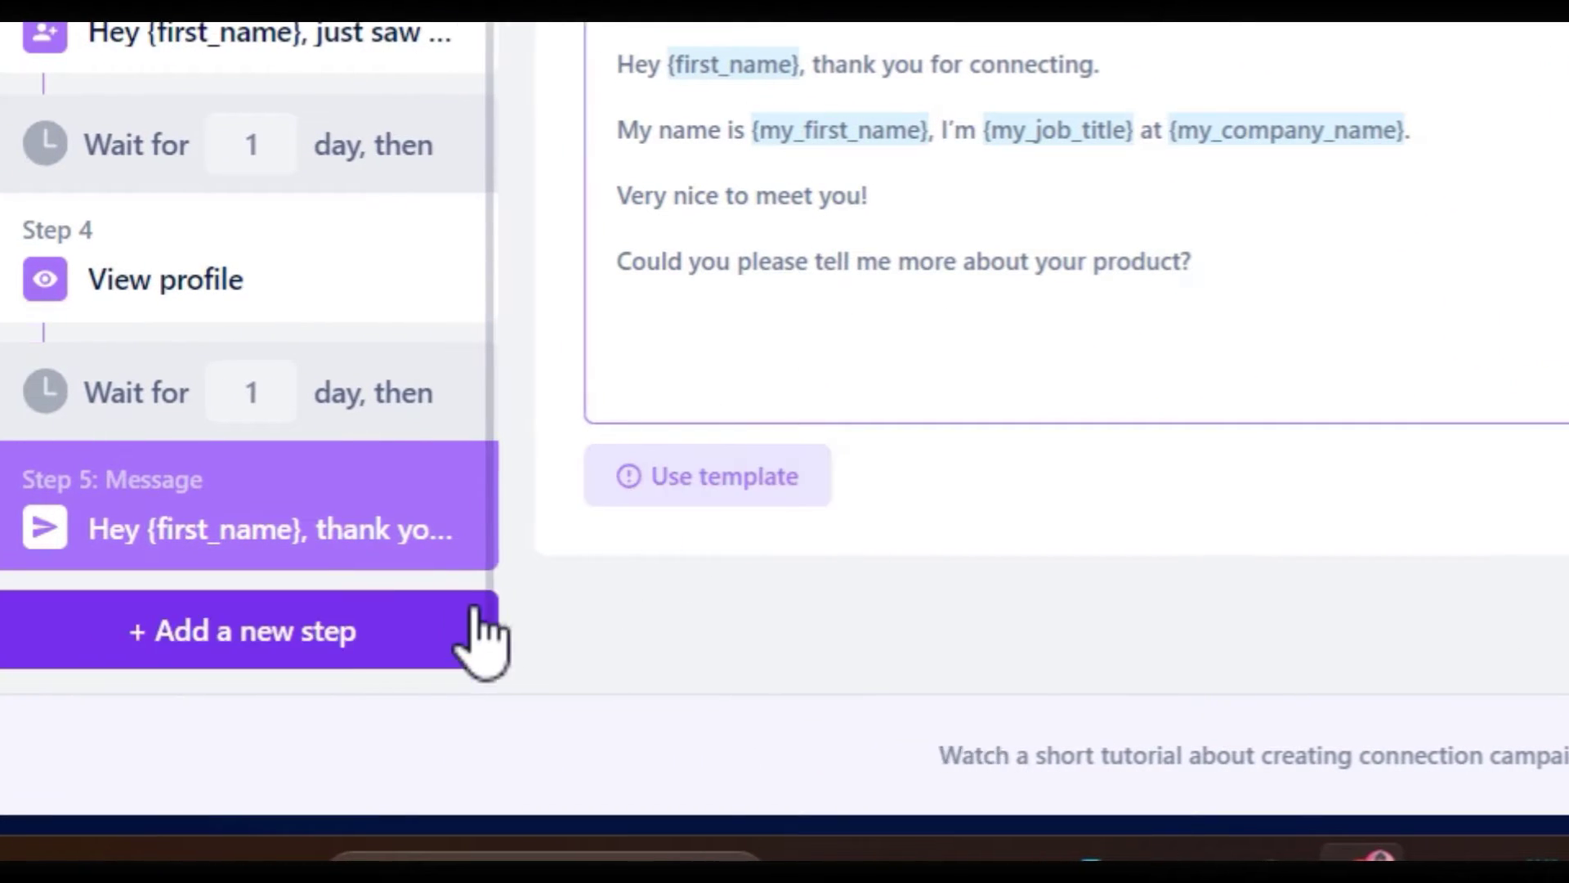
# Step: Add a LinkedIn Like post action as the sixth step of the campaign sequence
pyautogui.click(483, 641)
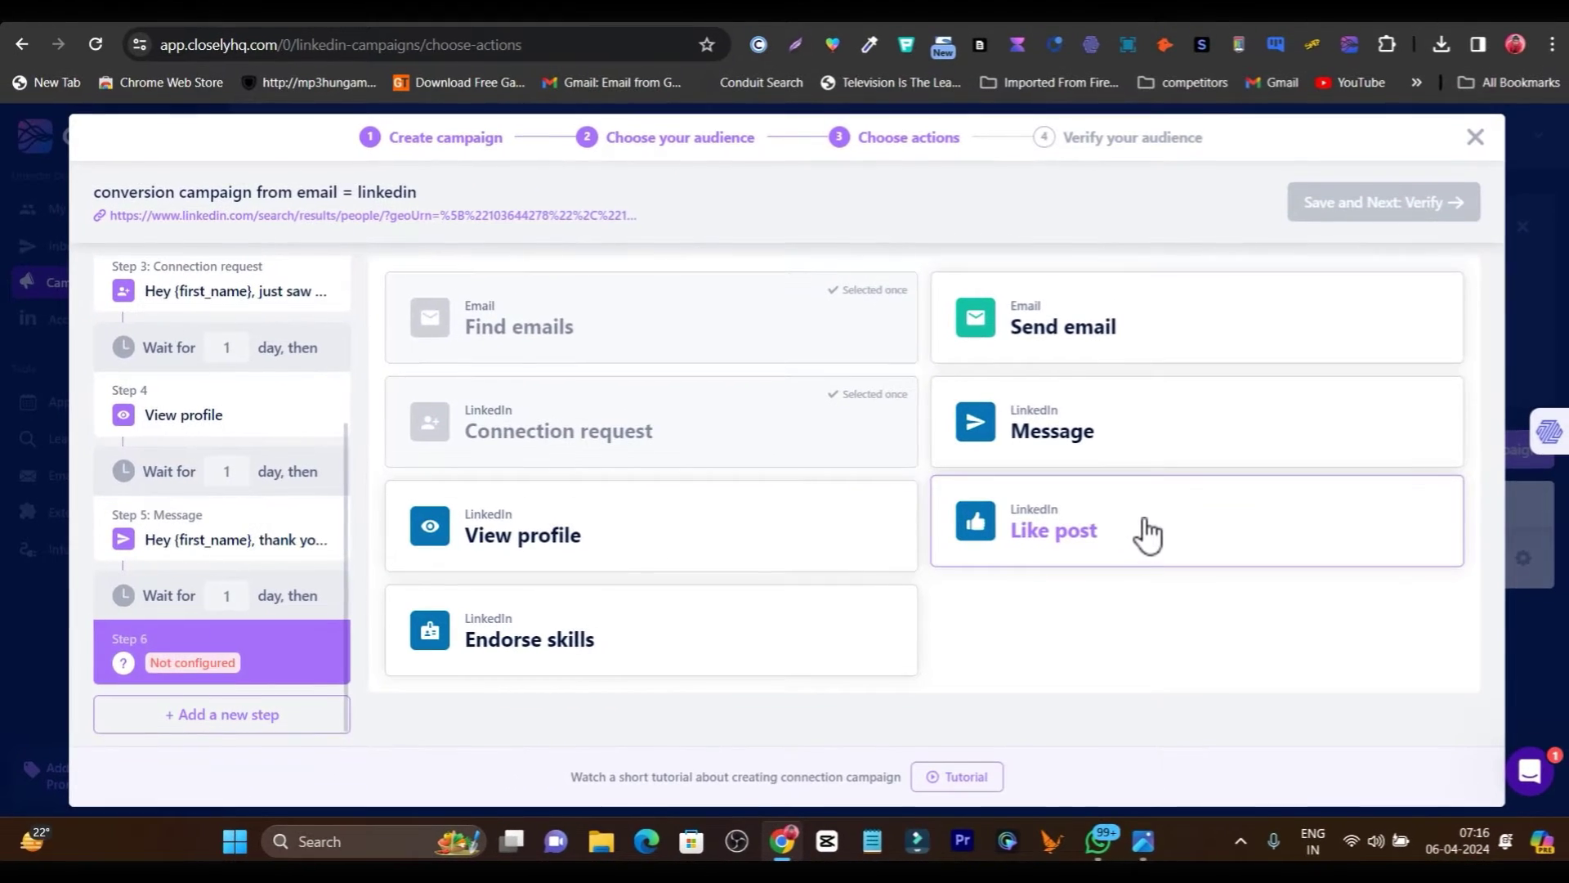
pyautogui.click(1005, 493)
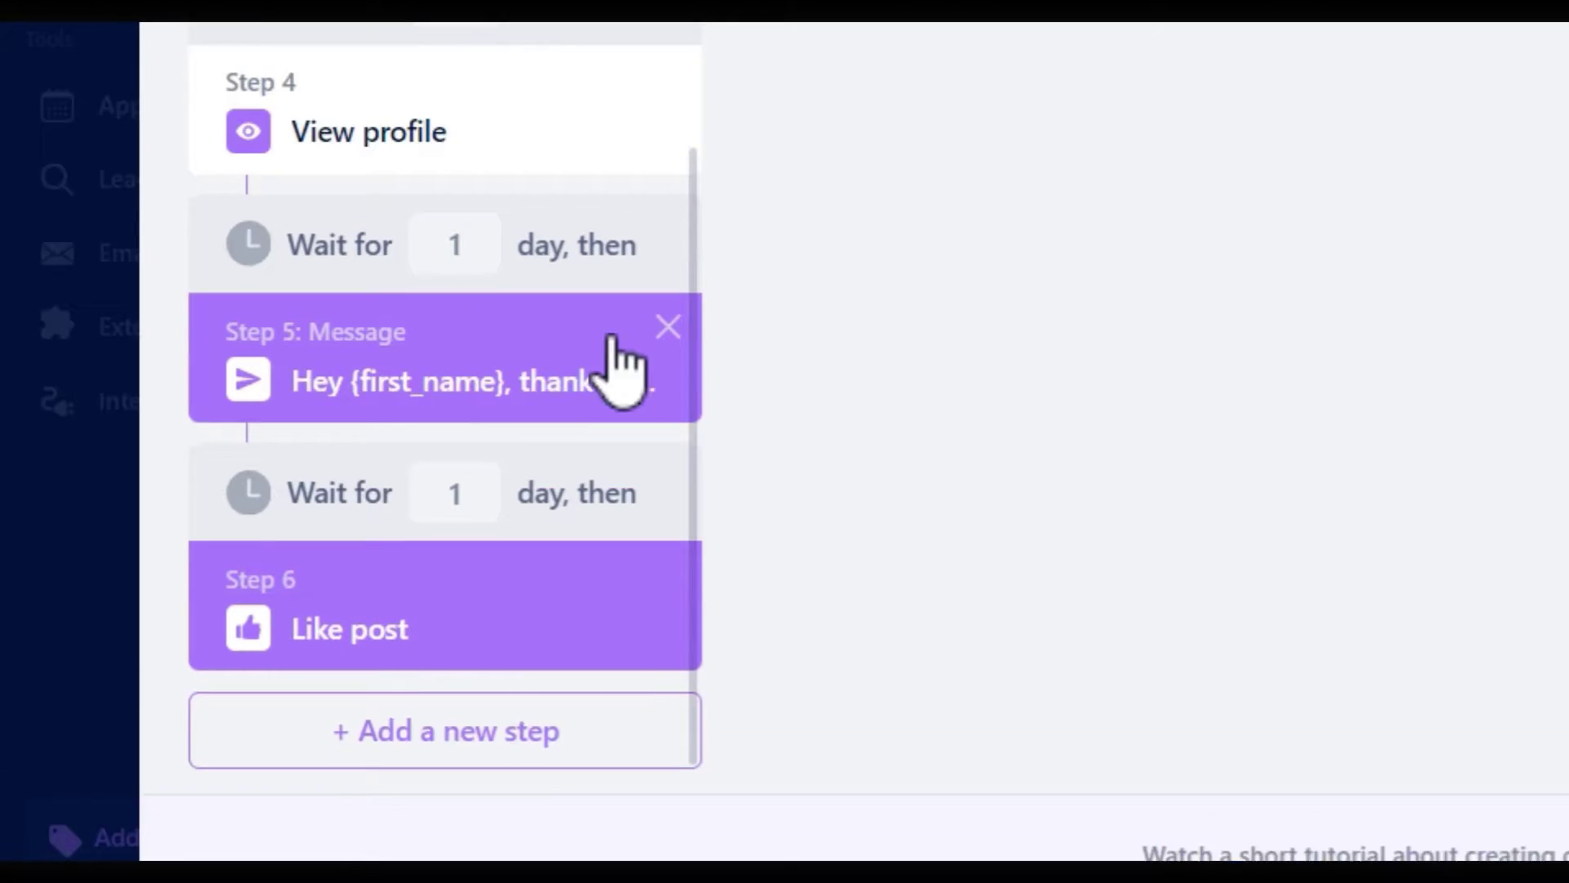
pyautogui.scroll(4, 621, 368)
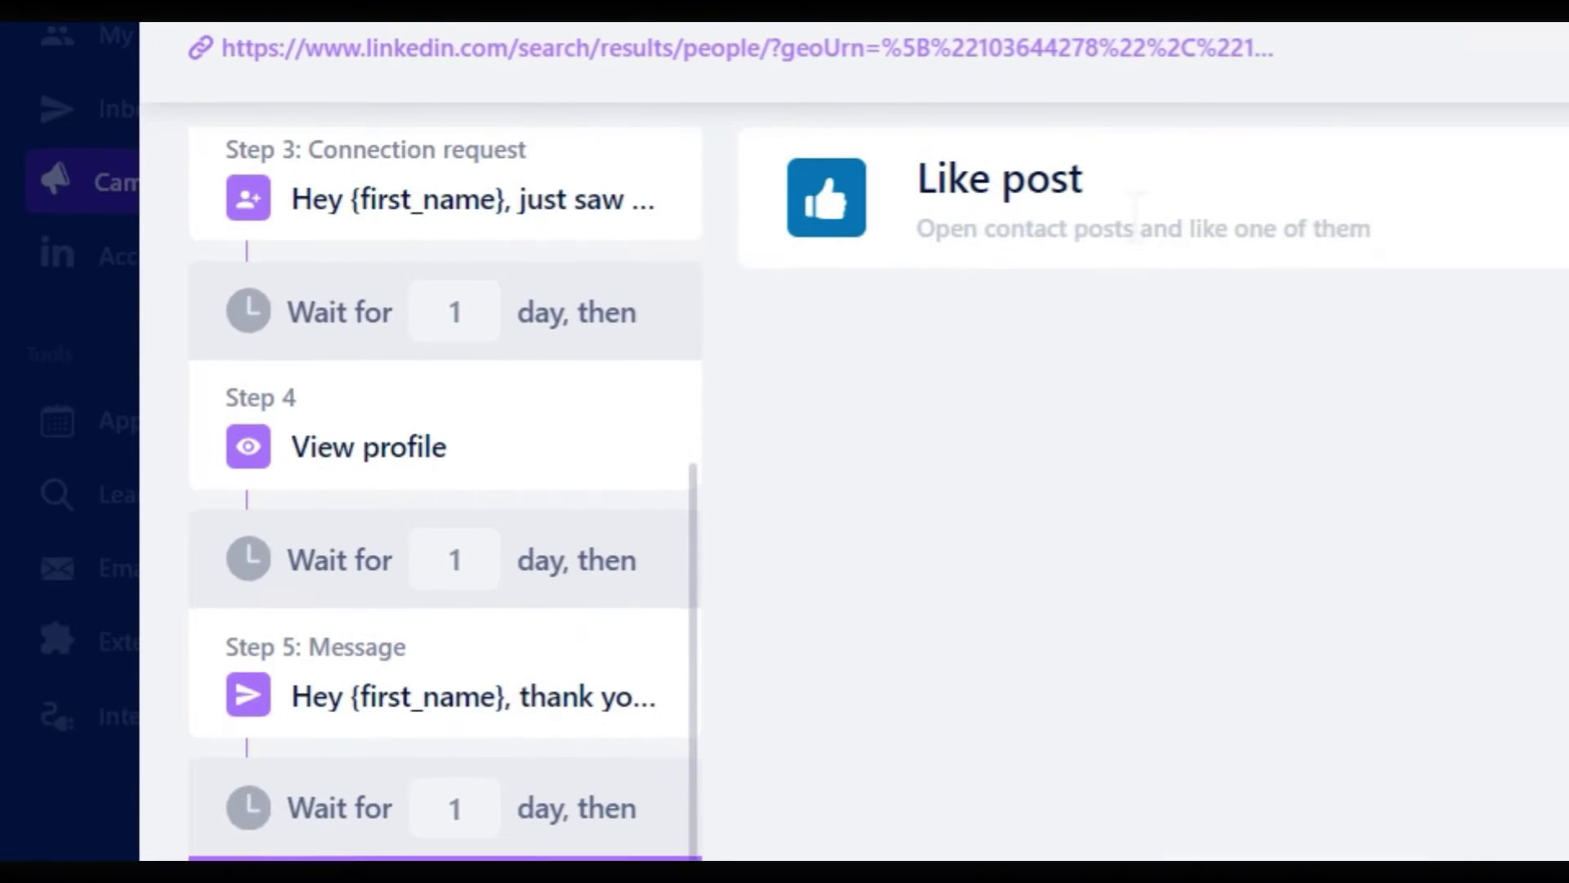
pyautogui.click(985, 193)
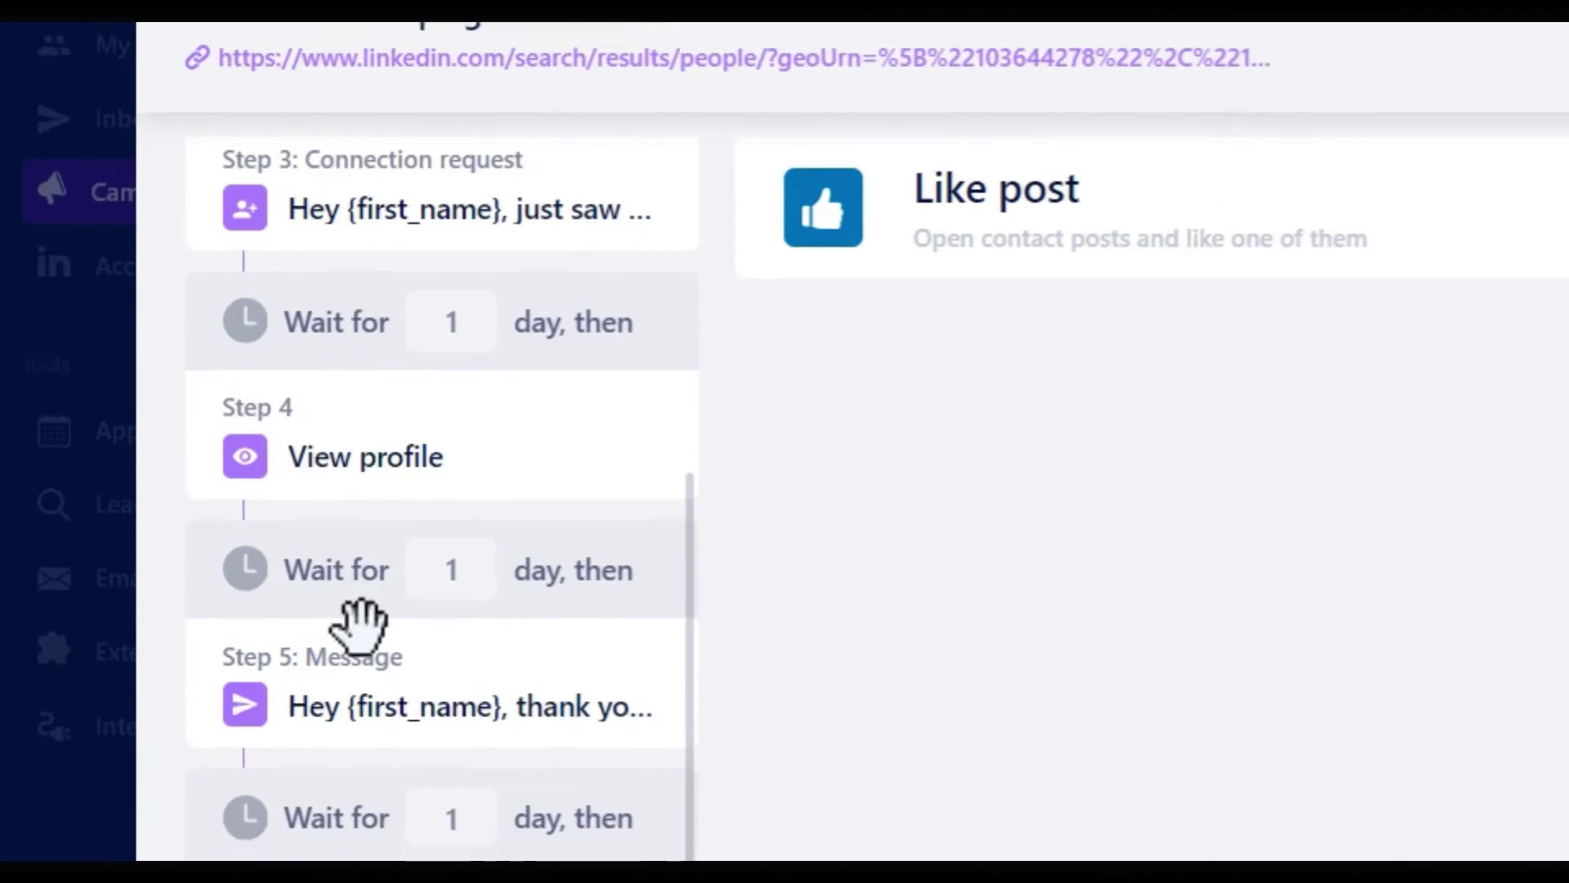
# Step: Review the Find emails and Send email steps of the sequence and close the campaign editor
pyautogui.scroll(5, 229, 711)
pyautogui.click(262, 348)
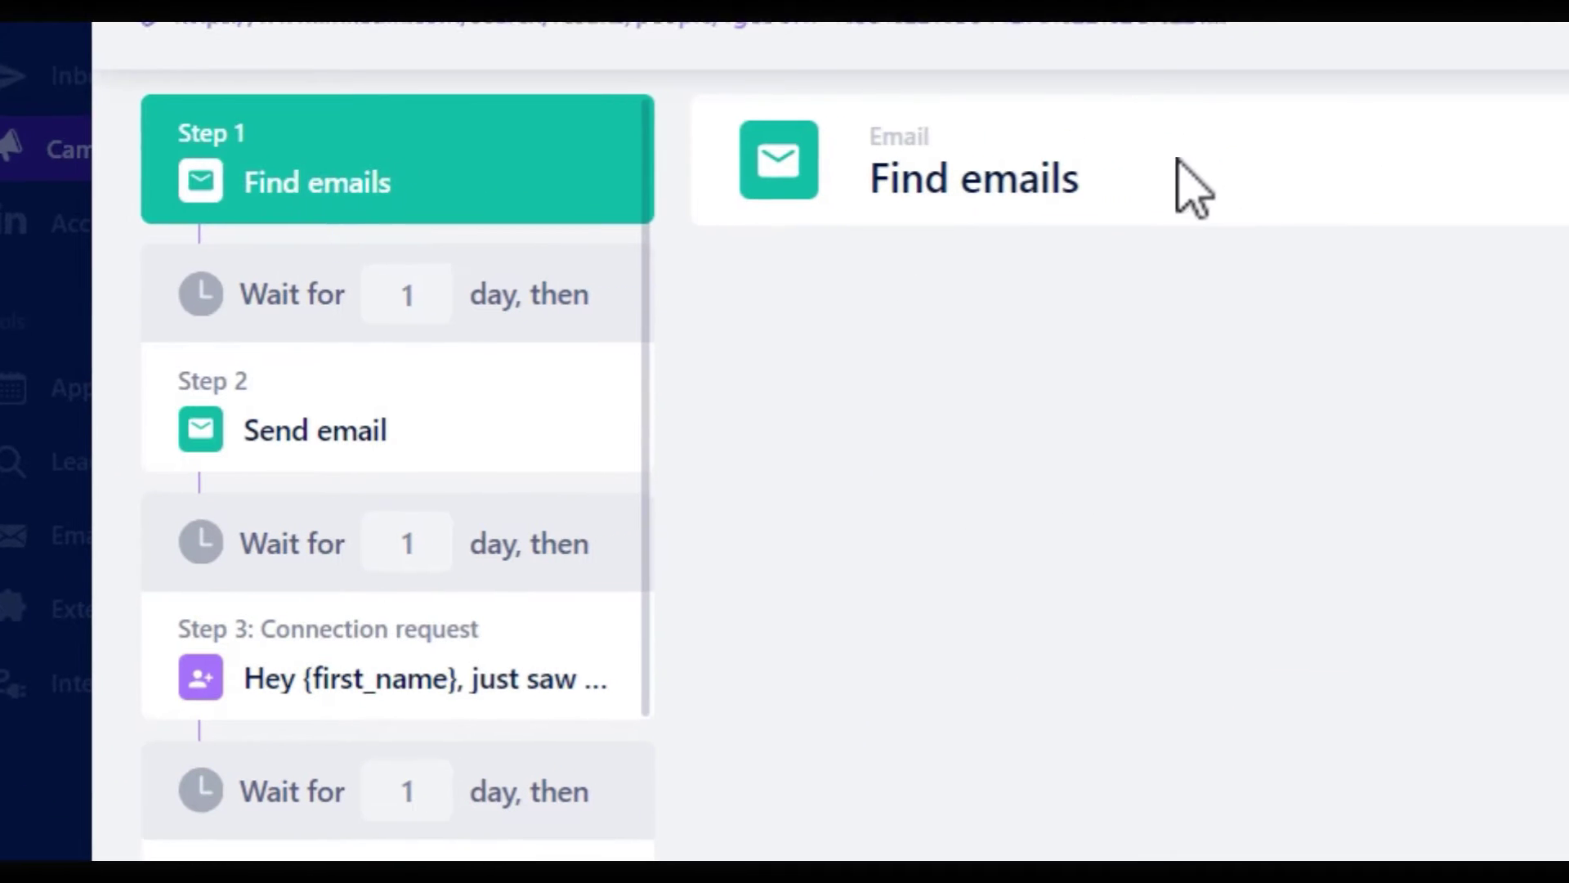
pyautogui.click(370, 441)
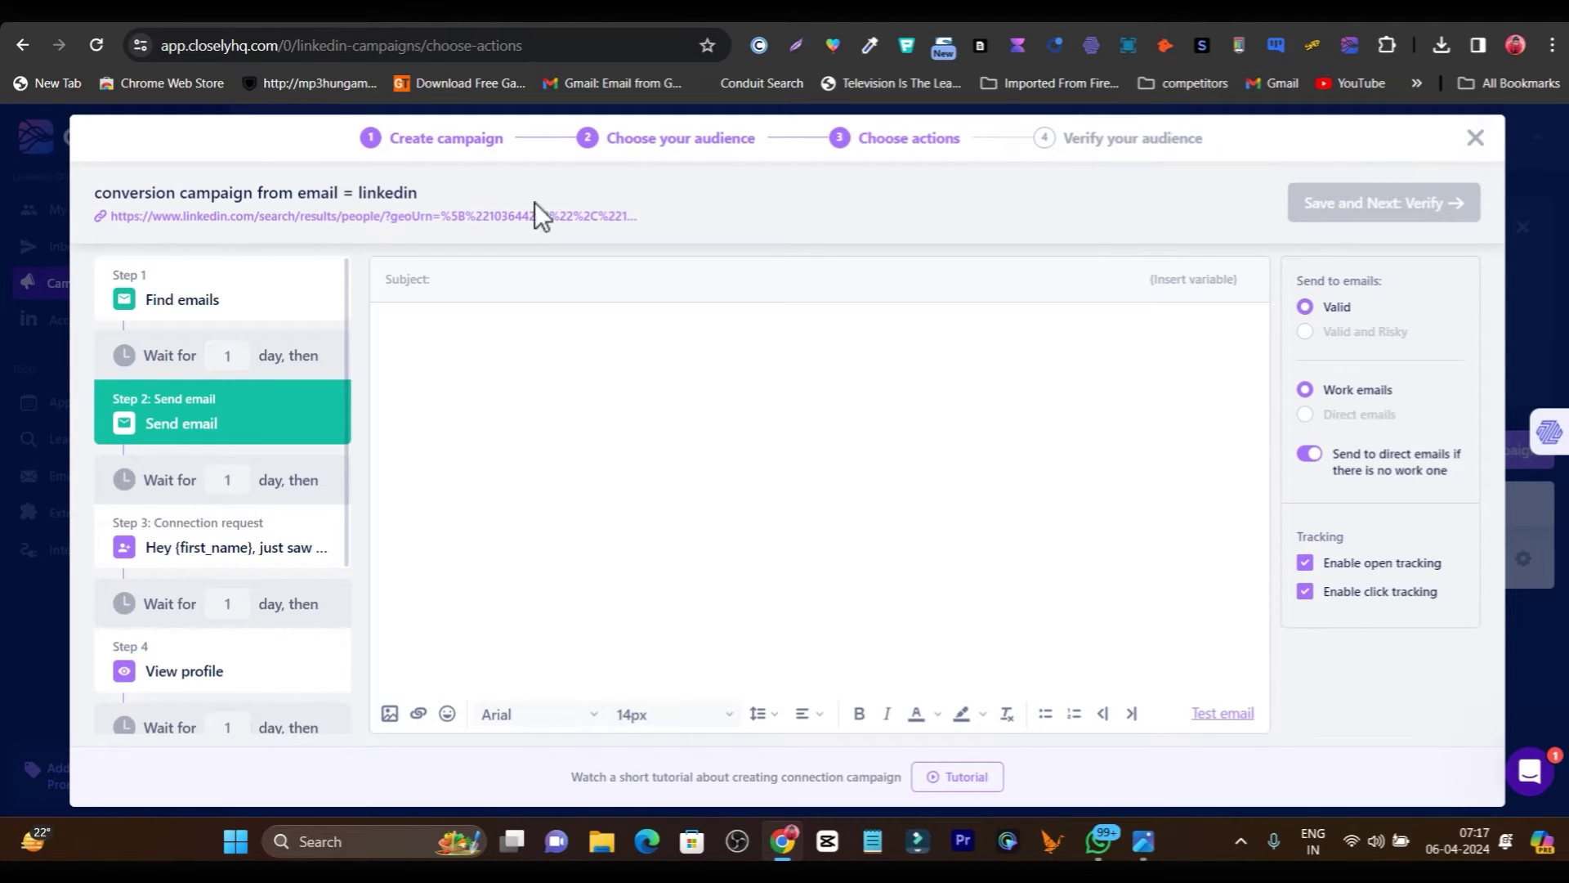
pyautogui.click(1475, 137)
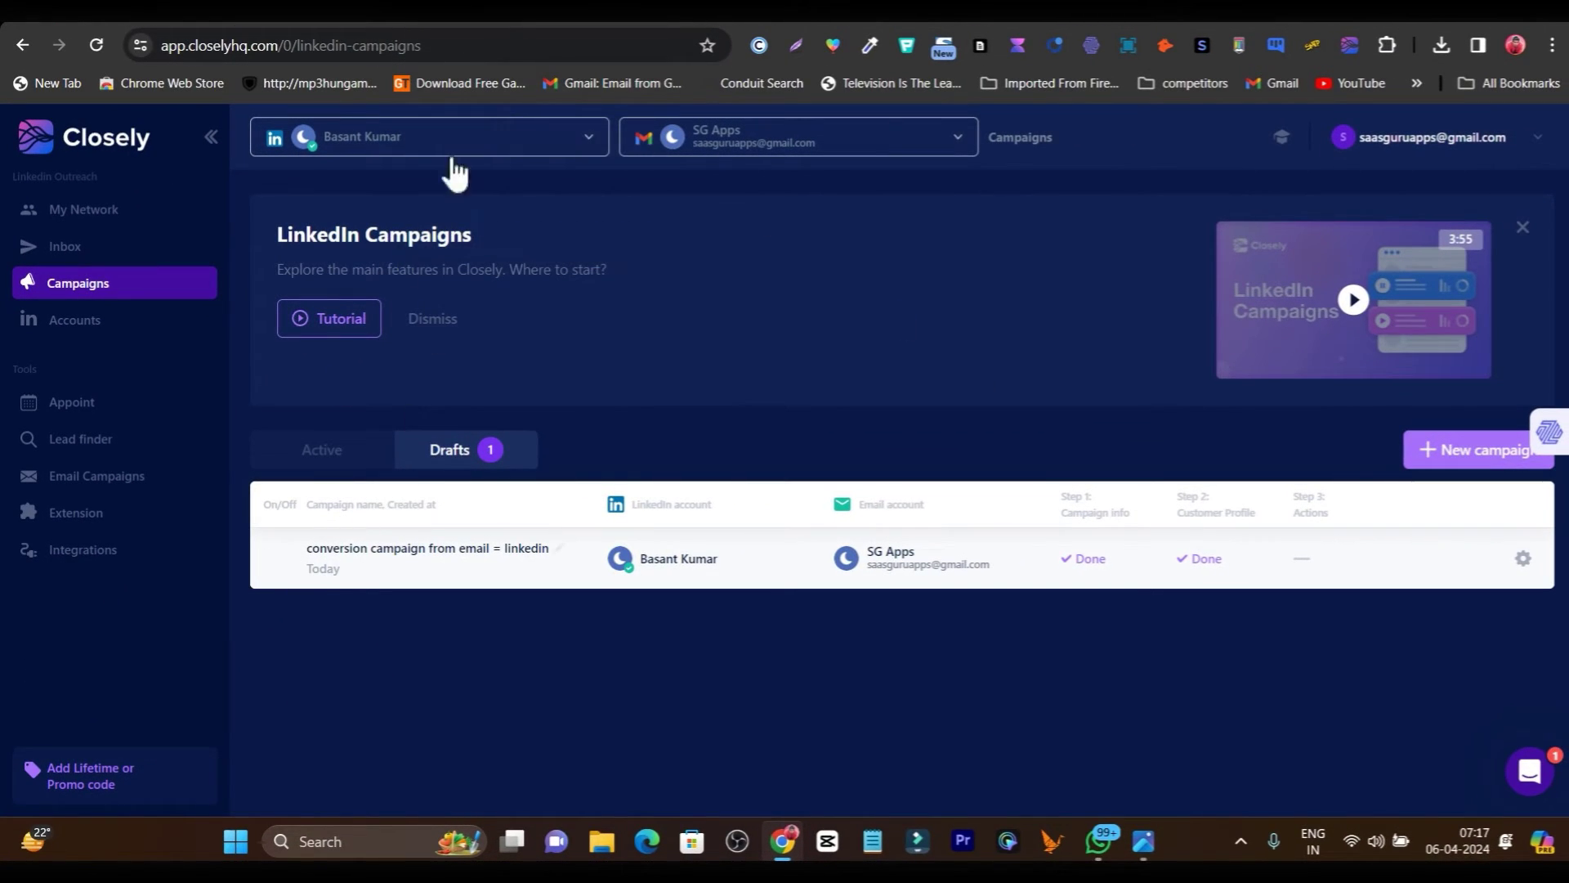
# Step: Switch to LinkedIn, open Messaging and browse the outreach conversations in the Focused inbox
pyautogui.click(491, 13)
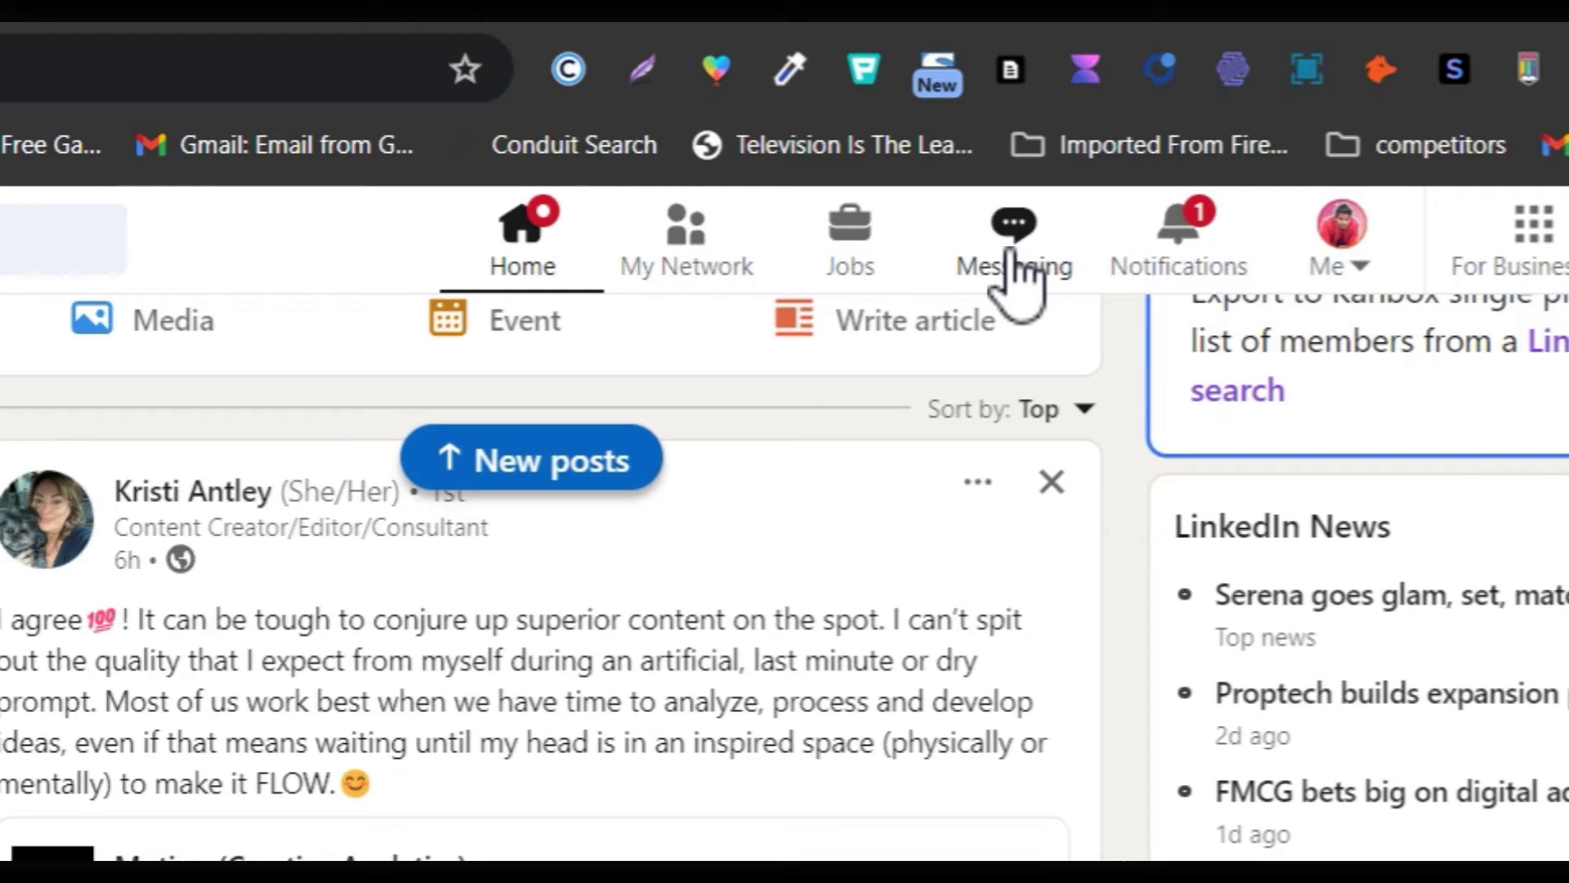
pyautogui.click(1020, 272)
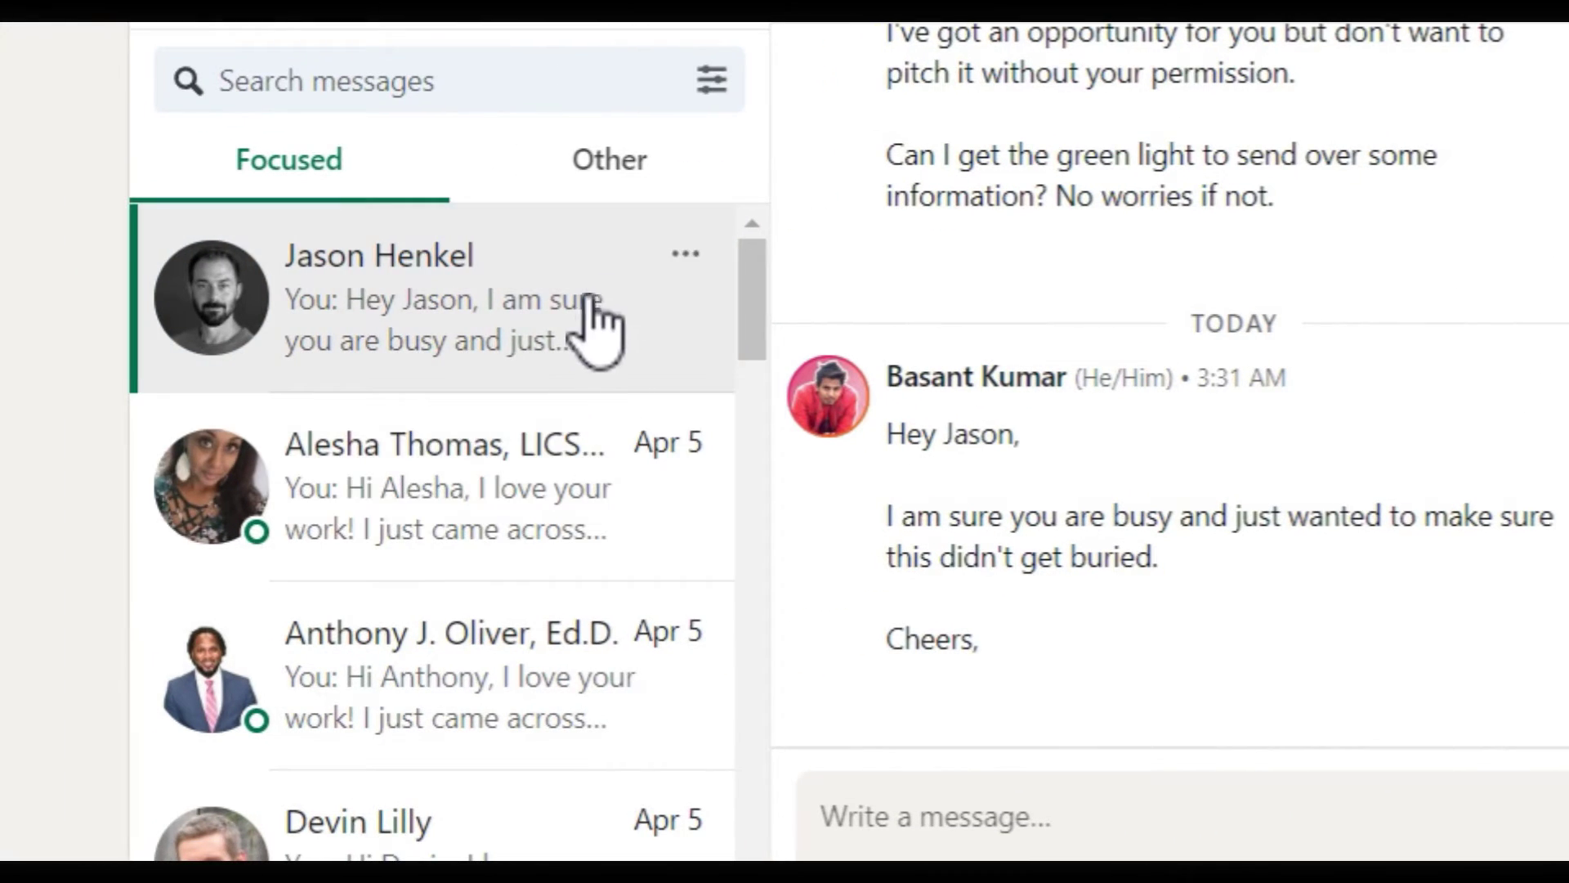
pyautogui.scroll(-1, 596, 327)
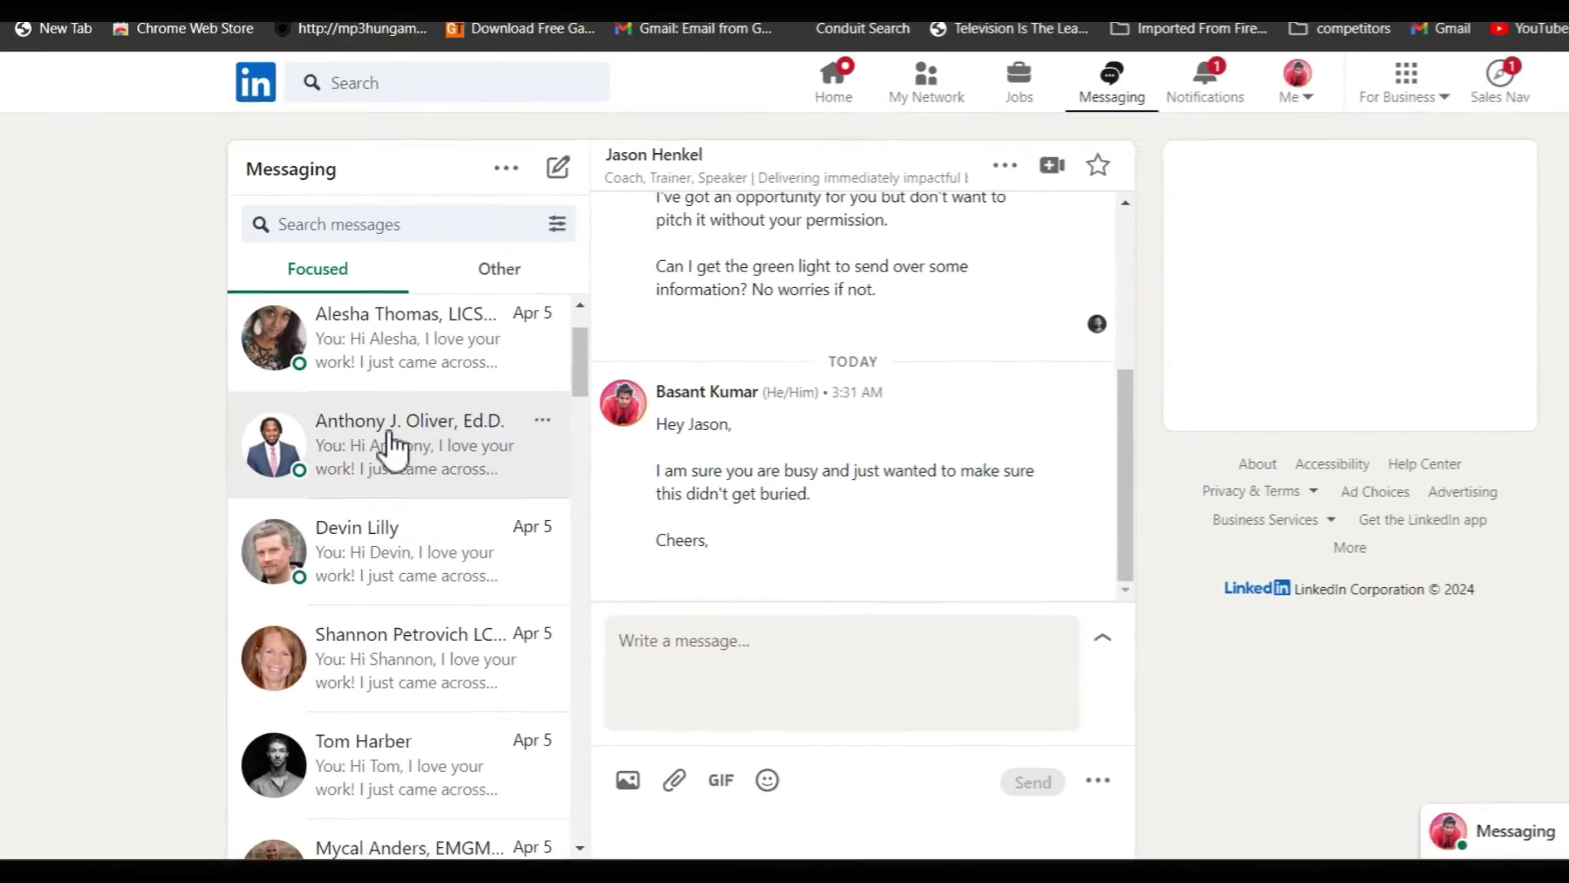
pyautogui.scroll(-5, 445, 687)
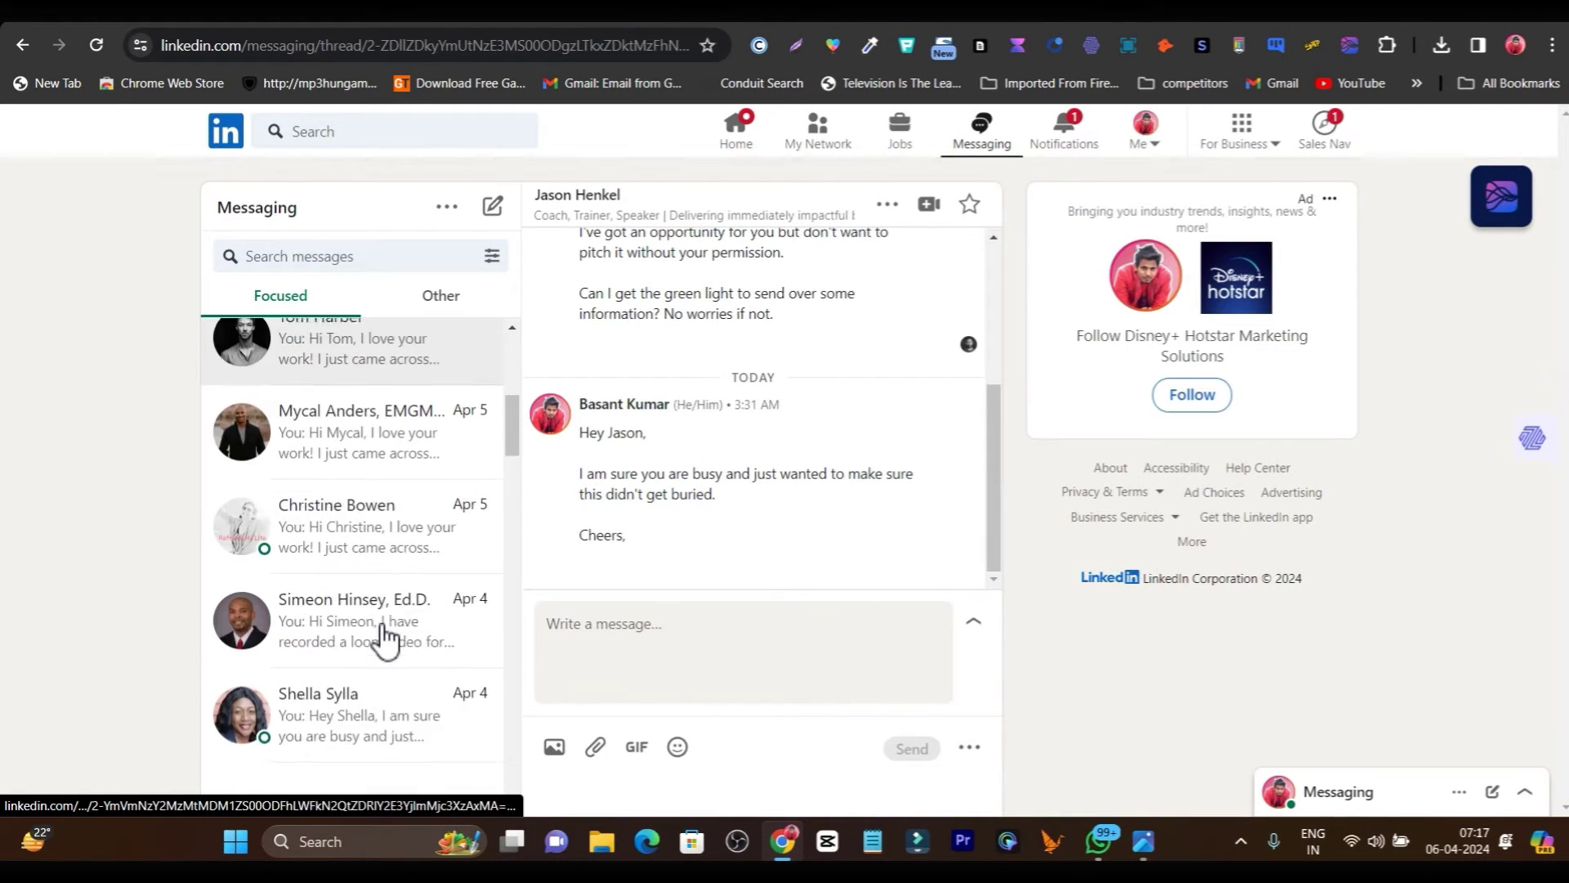
pyautogui.scroll(-2, 385, 639)
pyautogui.scroll(4, 409, 550)
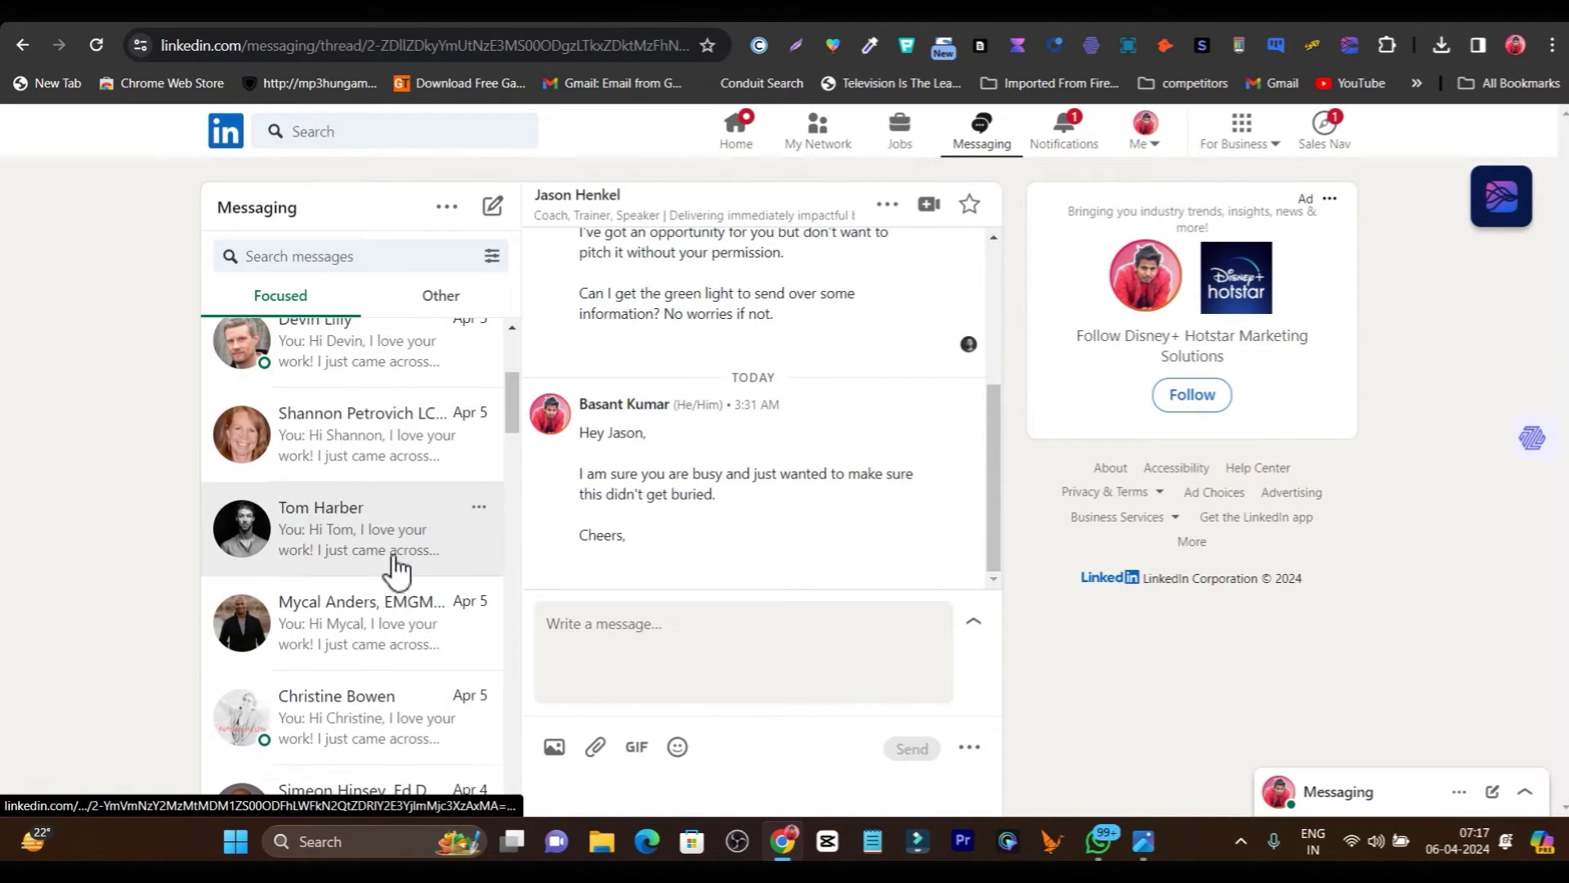
pyautogui.scroll(4, 351, 654)
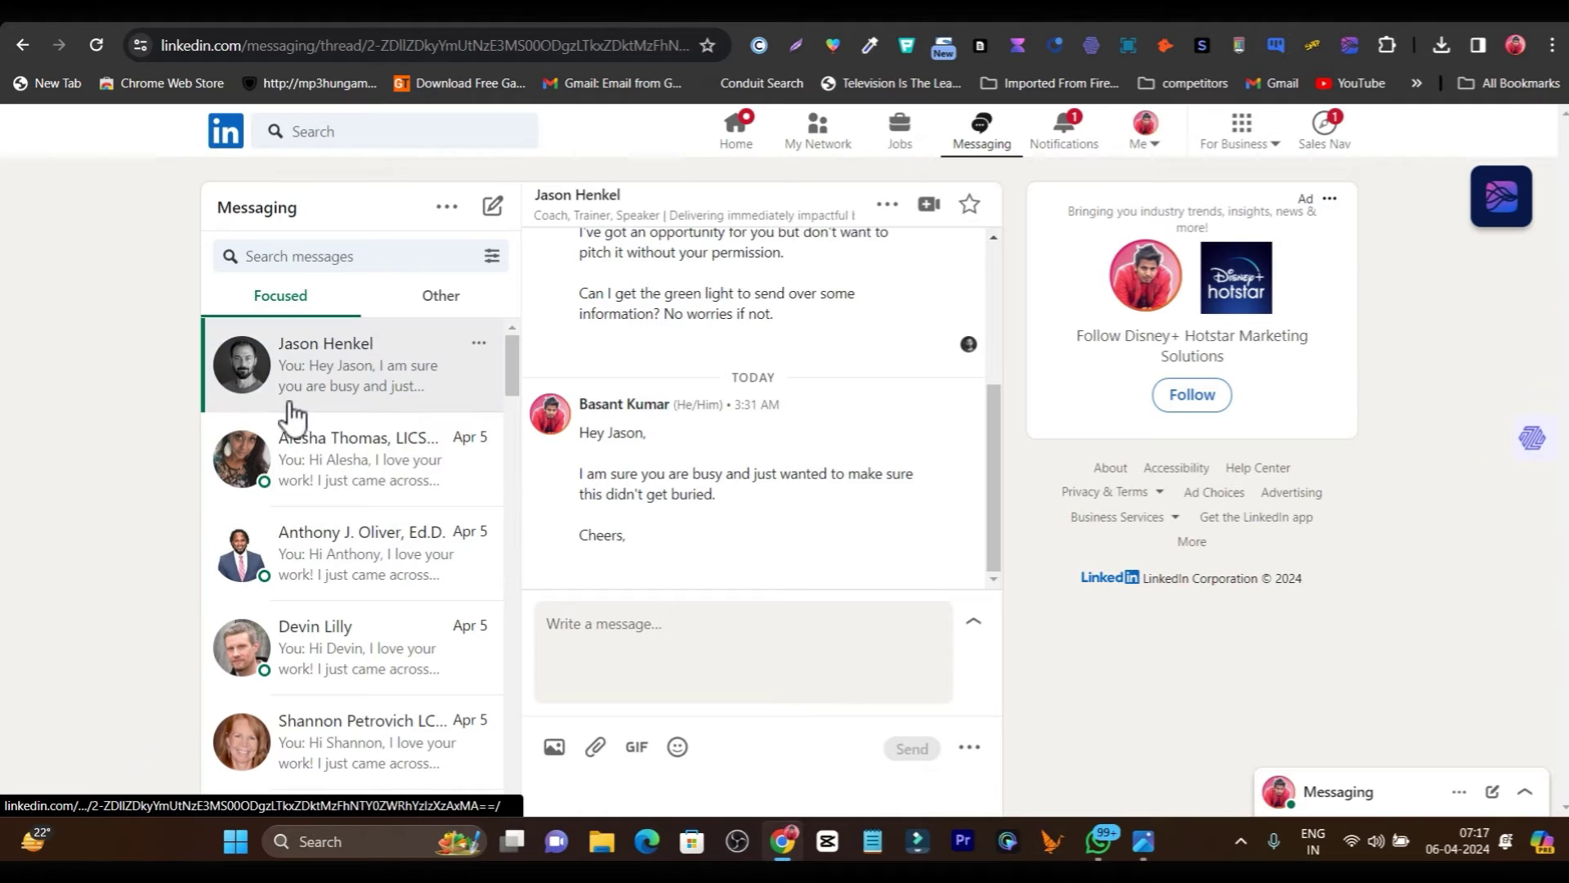
pyautogui.scroll(-4, 327, 408)
pyautogui.scroll(-3, 359, 605)
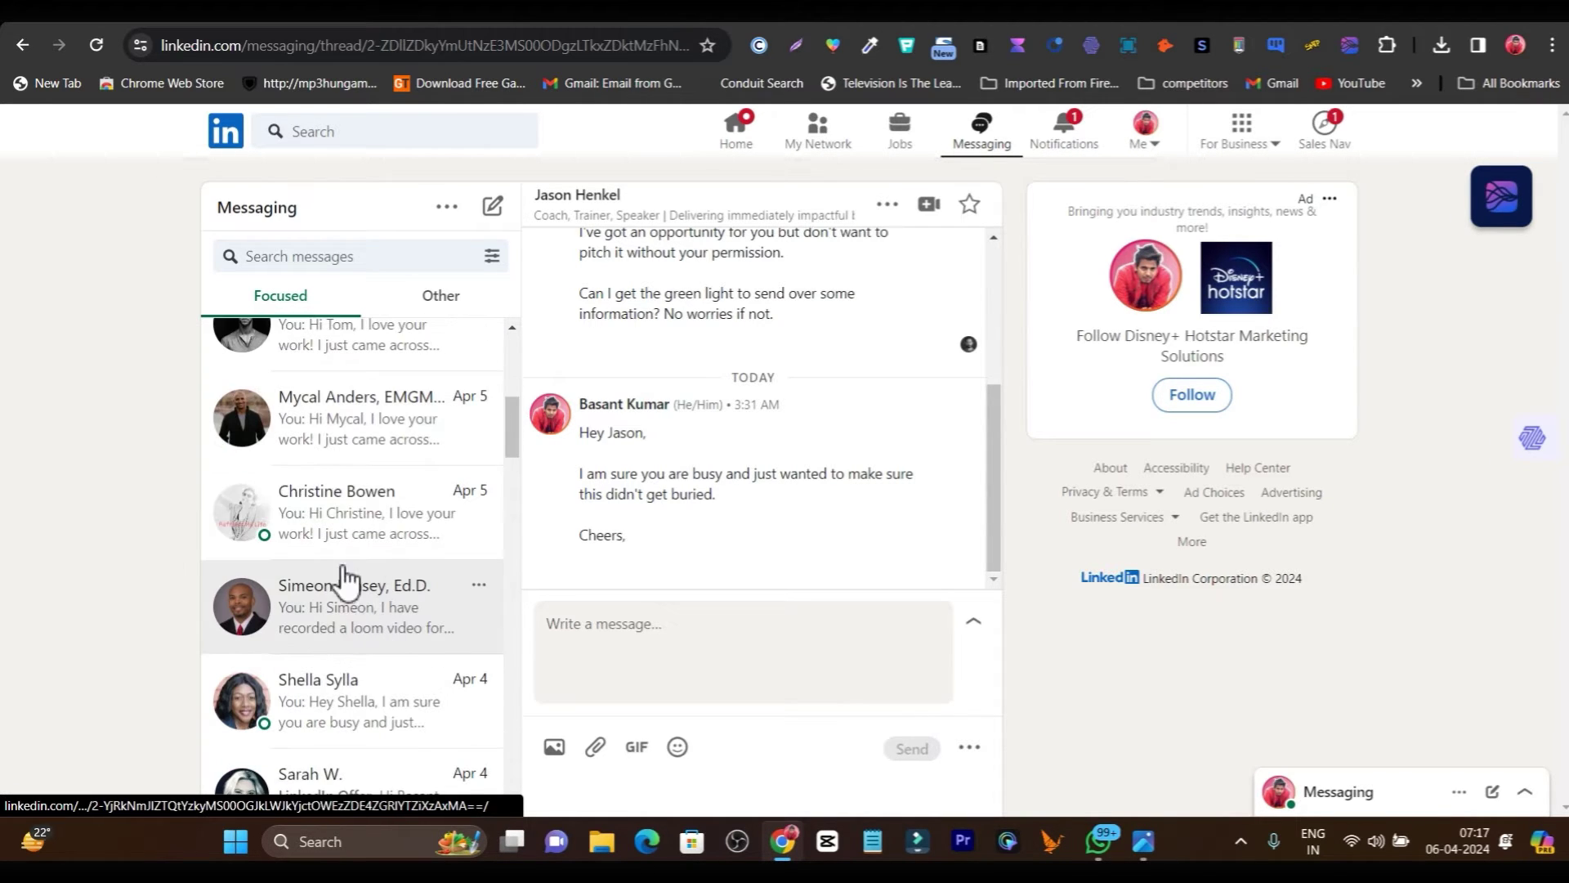
pyautogui.scroll(1, 400, 450)
pyautogui.scroll(5, 408, 425)
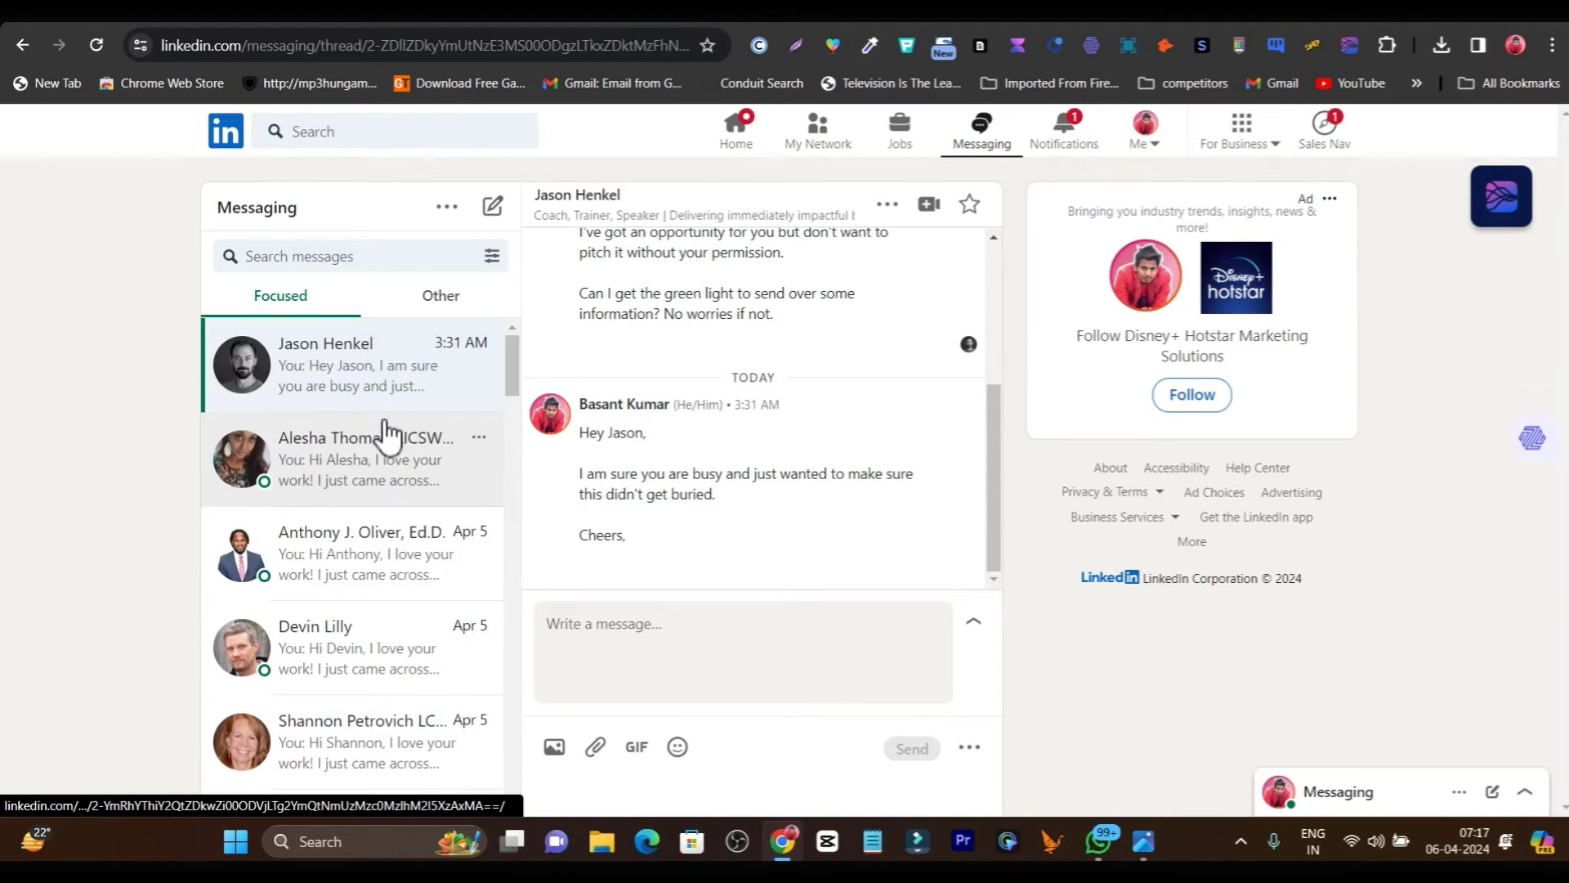
# Step: Read the initial and follow-up messages in the first conversation, and look at the second and third conversations
pyautogui.scroll(5, 1150, 339)
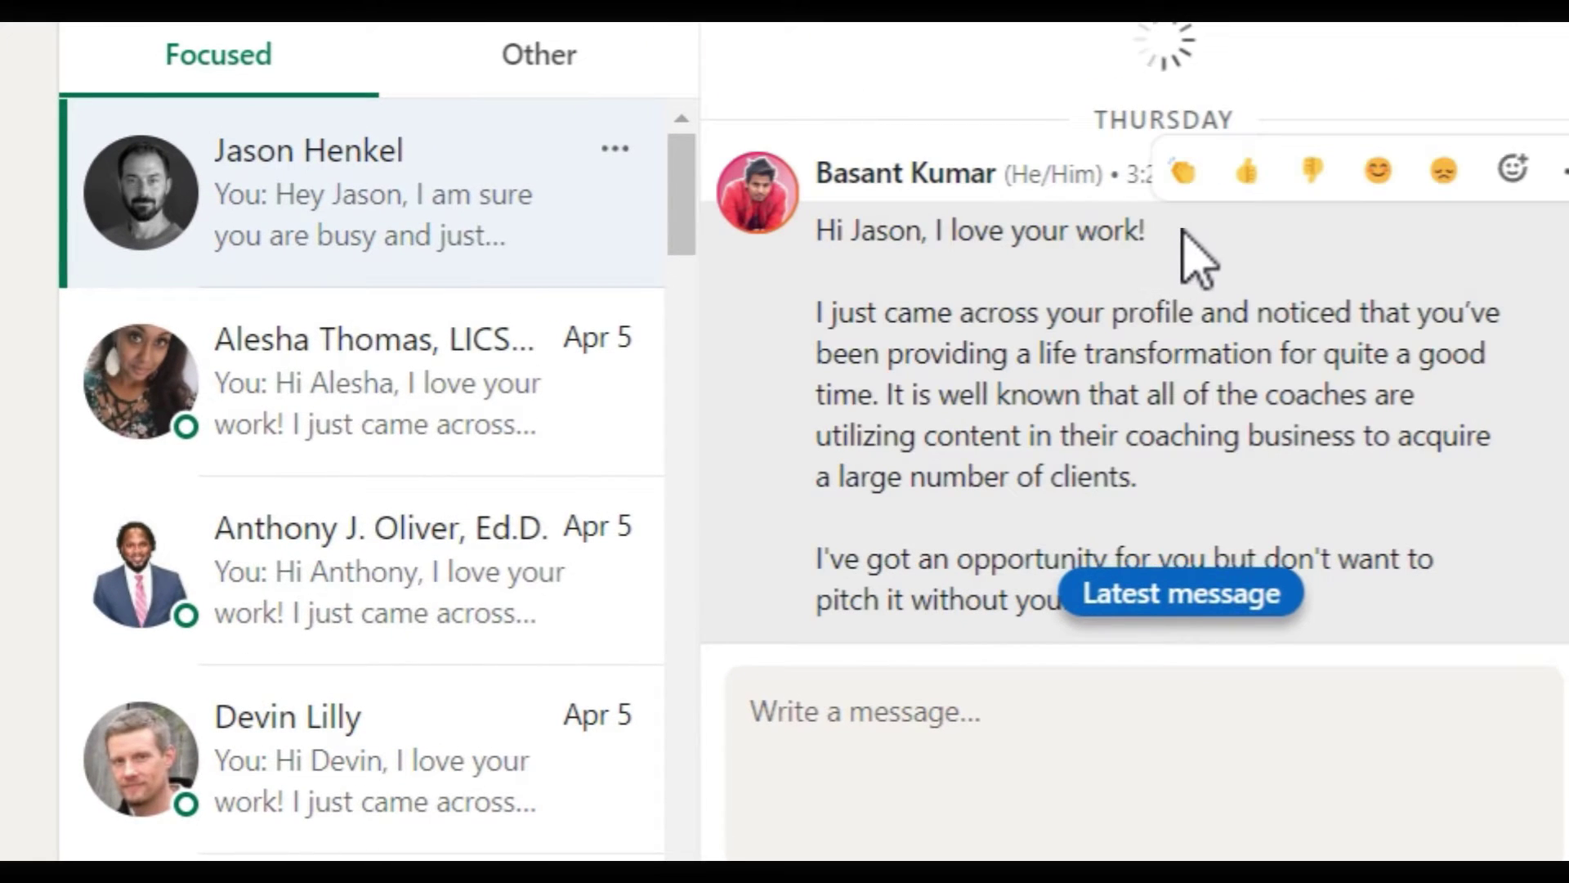
pyautogui.scroll(-5, 1180, 256)
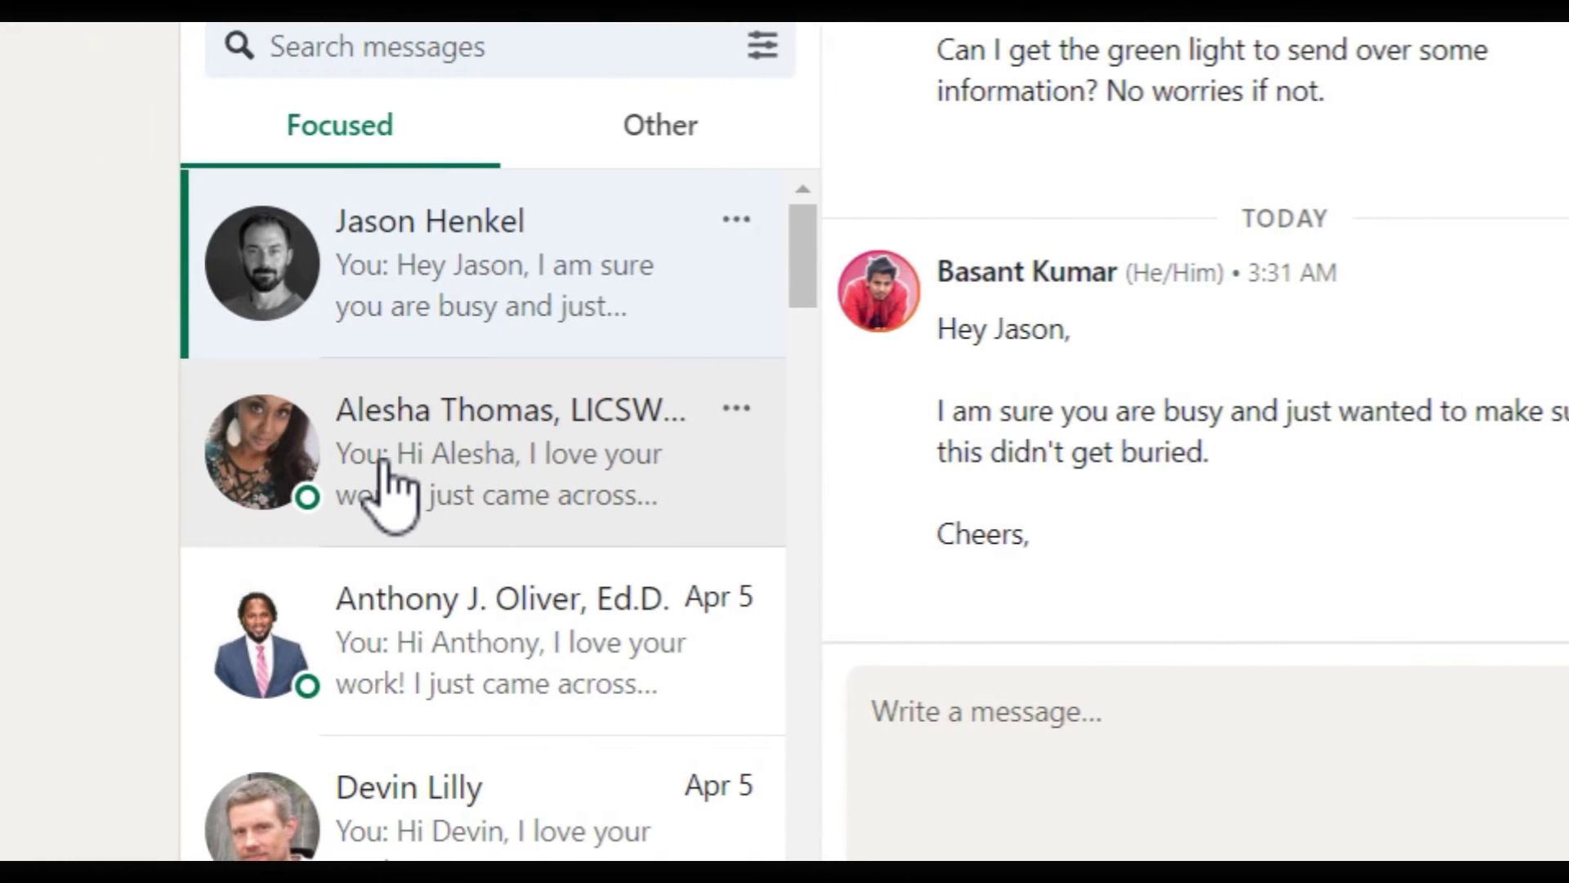
pyautogui.click(464, 452)
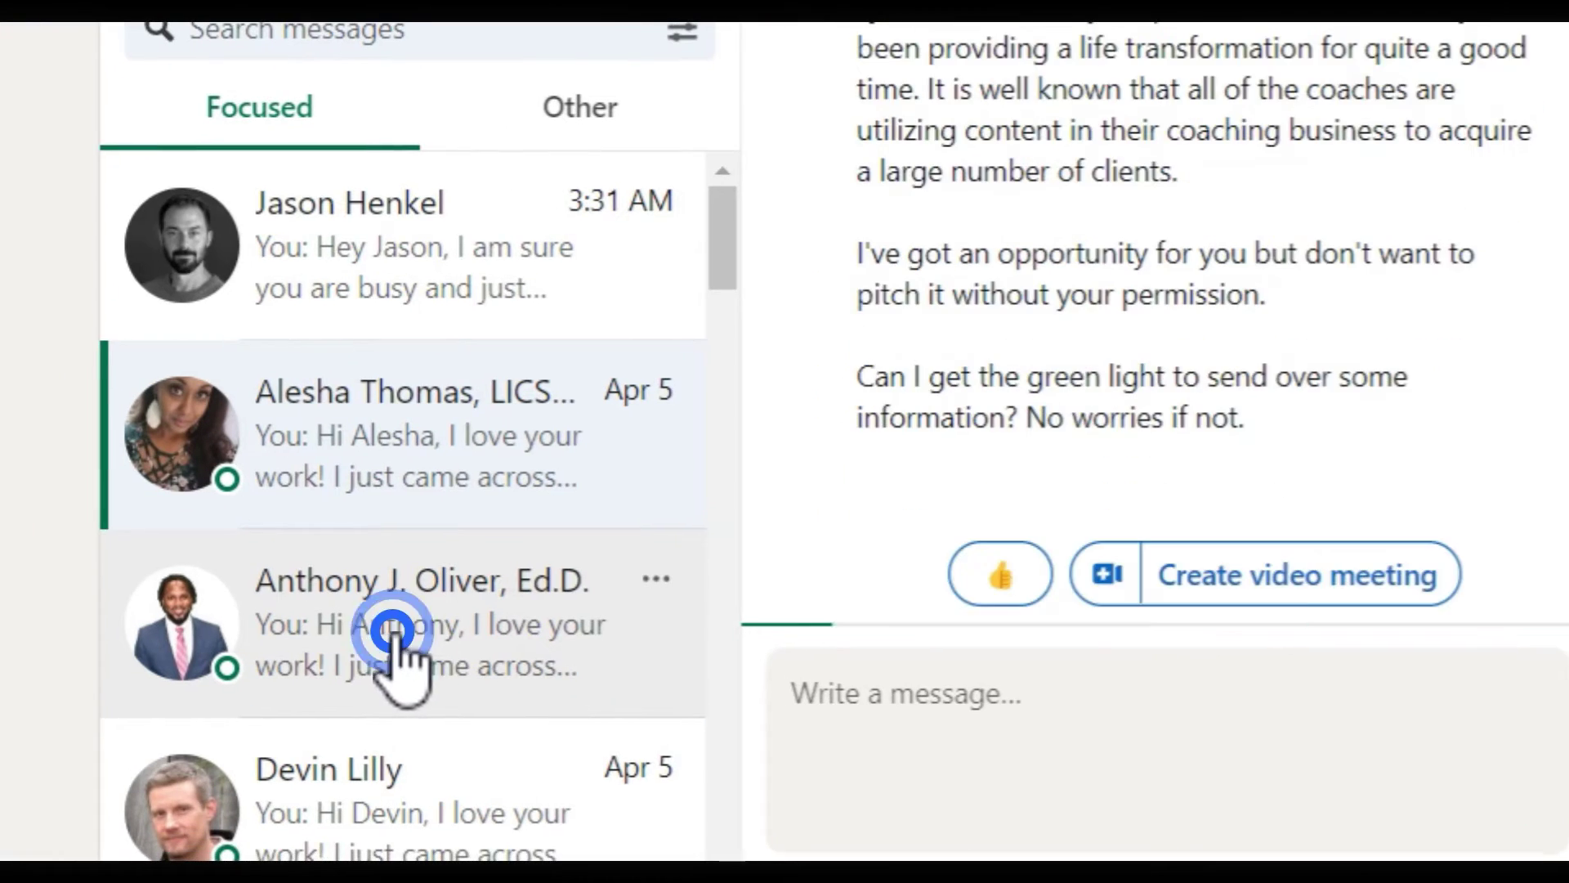
pyautogui.click(393, 633)
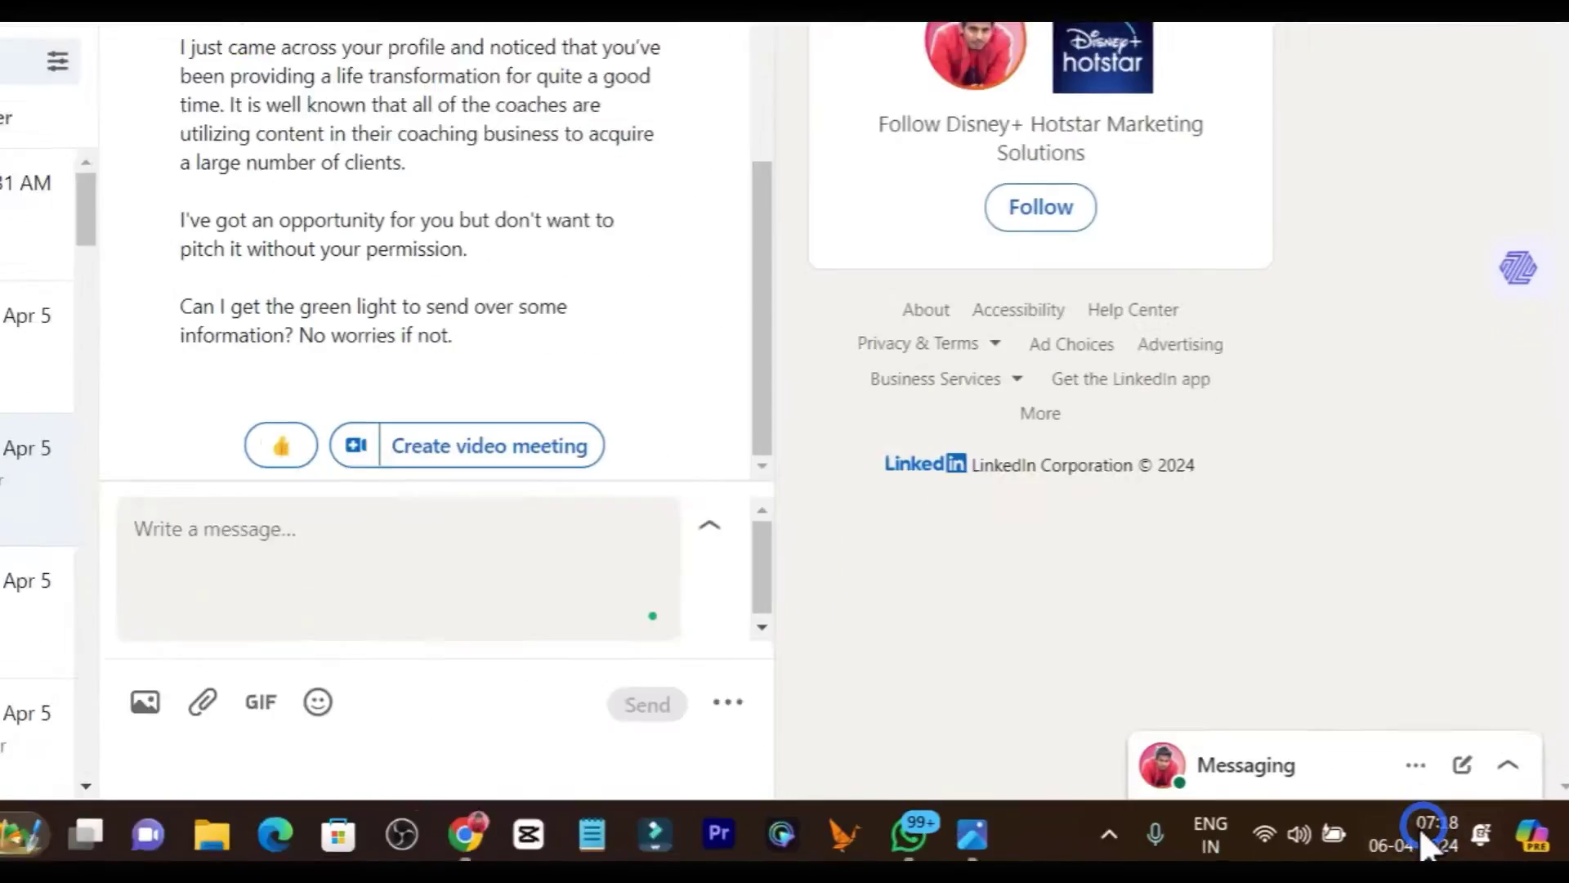
# Step: Check today's date in the system calendar and close it
pyautogui.click(1434, 850)
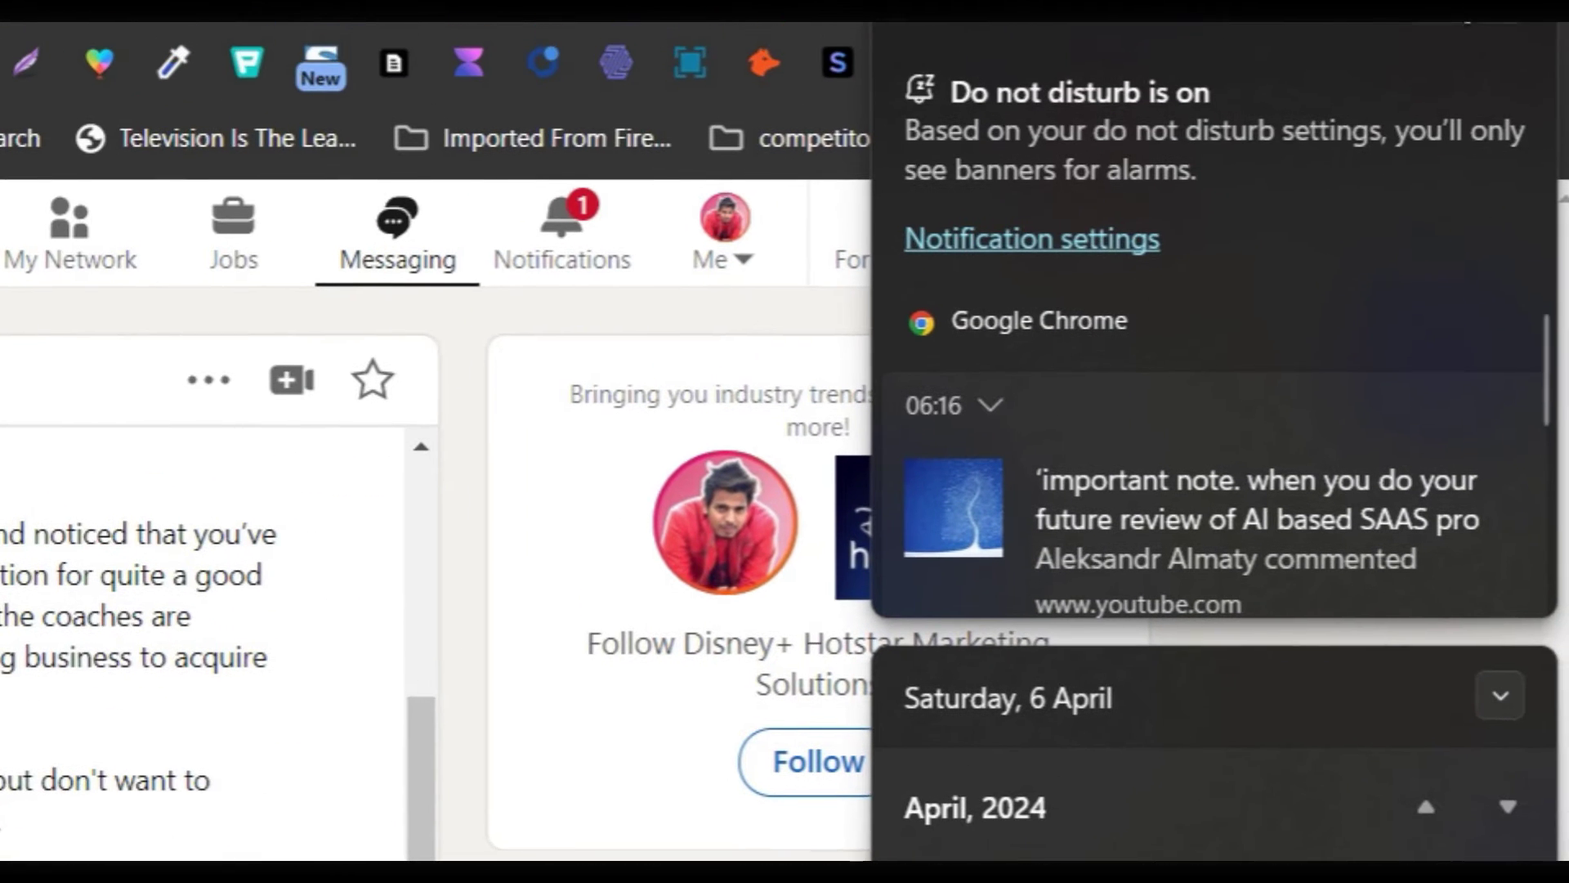
pyautogui.click(1527, 0)
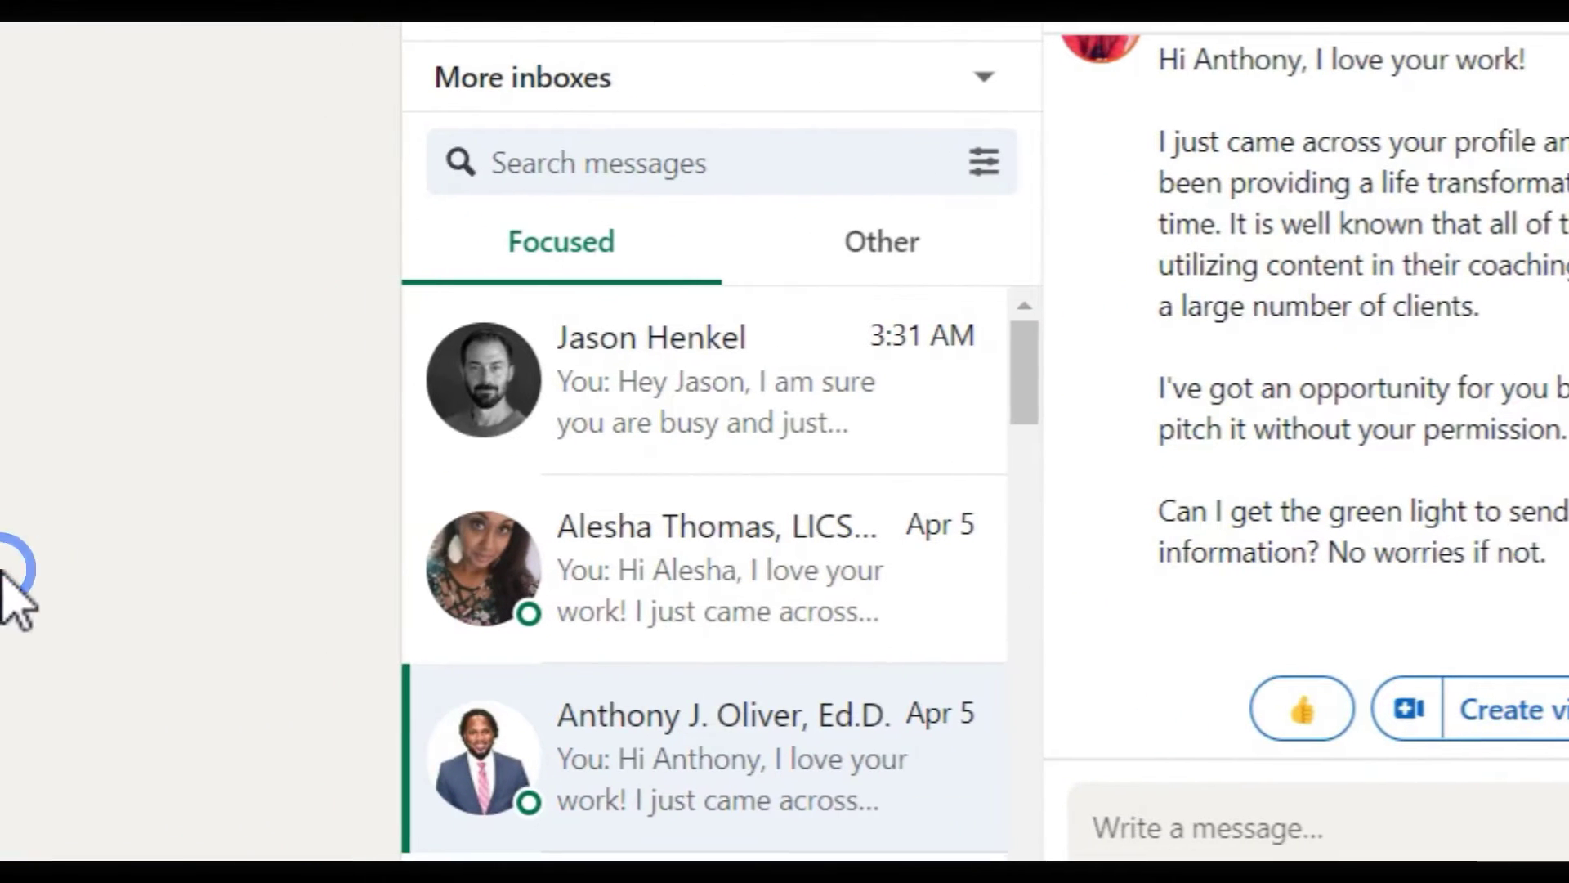
# Step: Open the Apr 4 loom video conversation just above the "Are you there ?" thread and read its whole message sequence
pyautogui.scroll(-5, 635, 805)
pyautogui.scroll(-5, 399, 511)
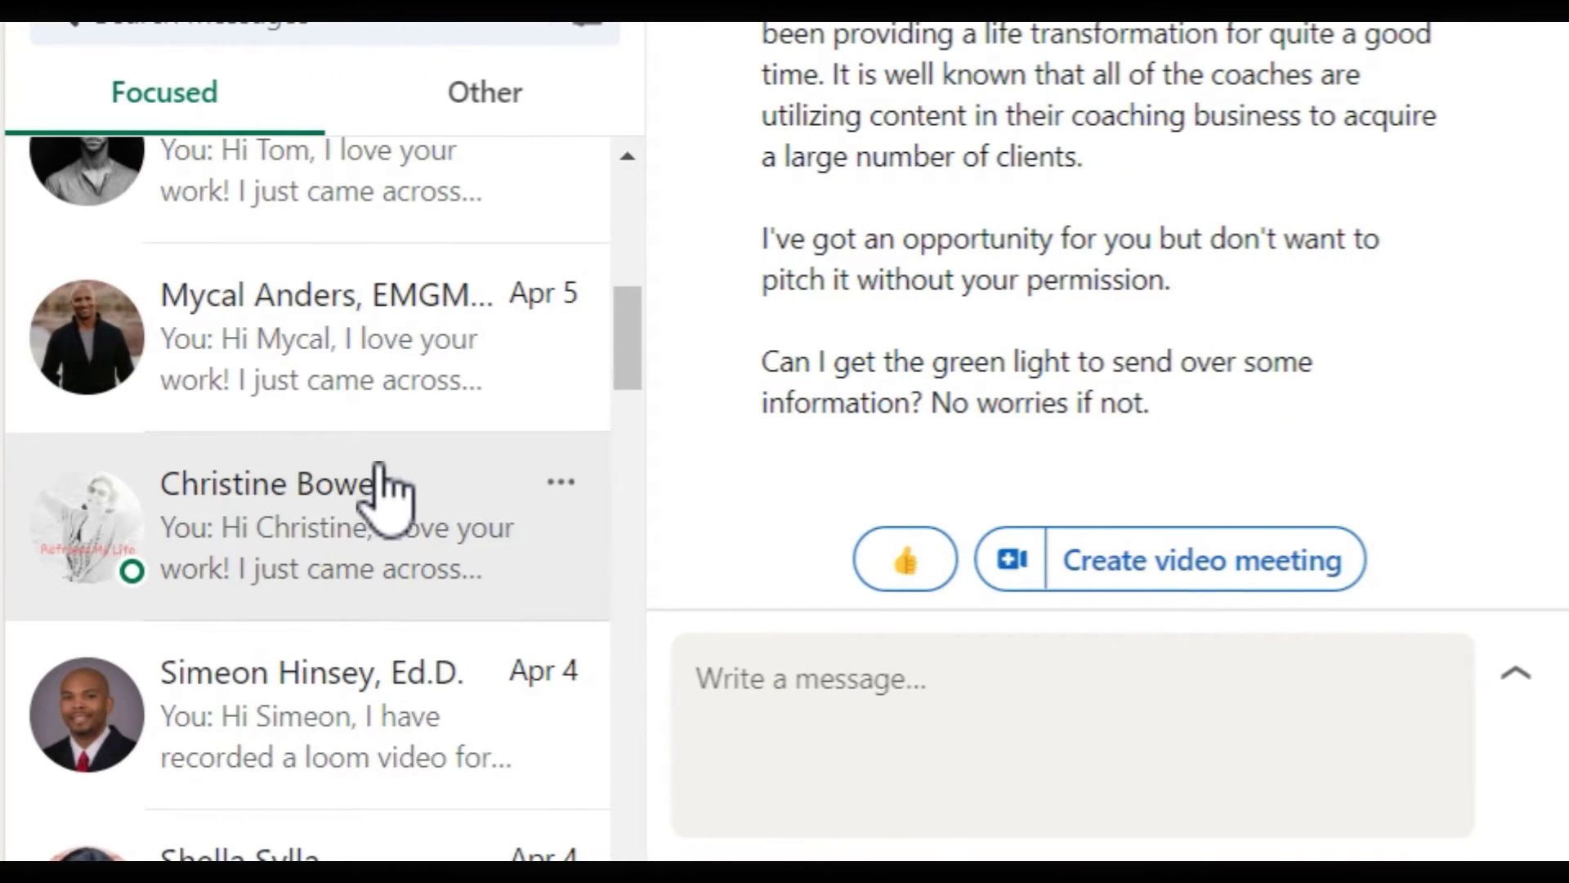
pyautogui.scroll(-5, 494, 307)
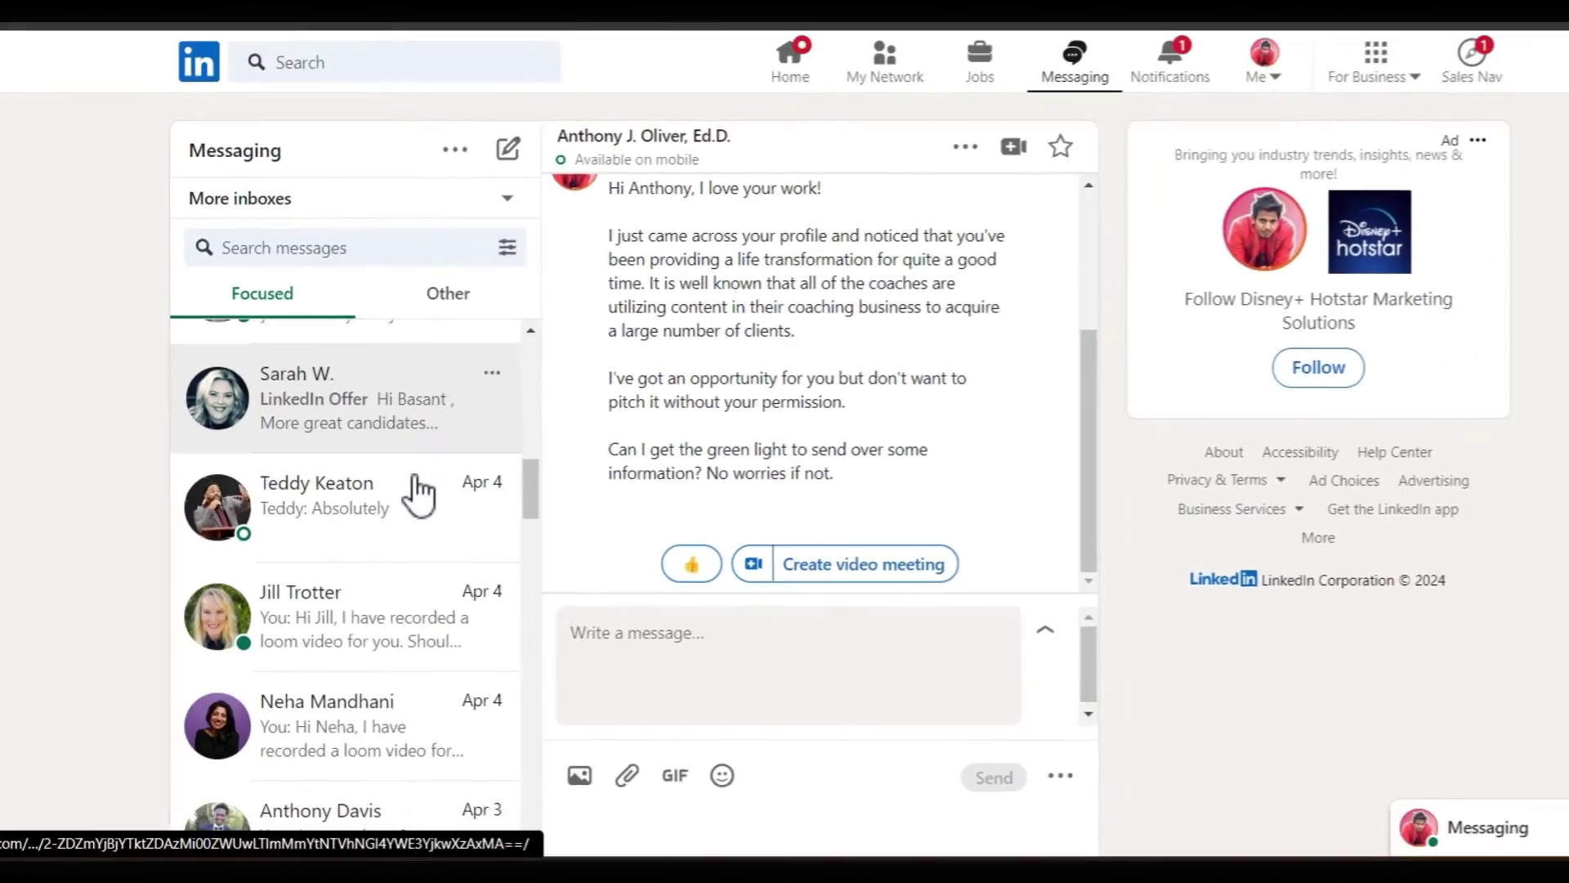
pyautogui.click(308, 446)
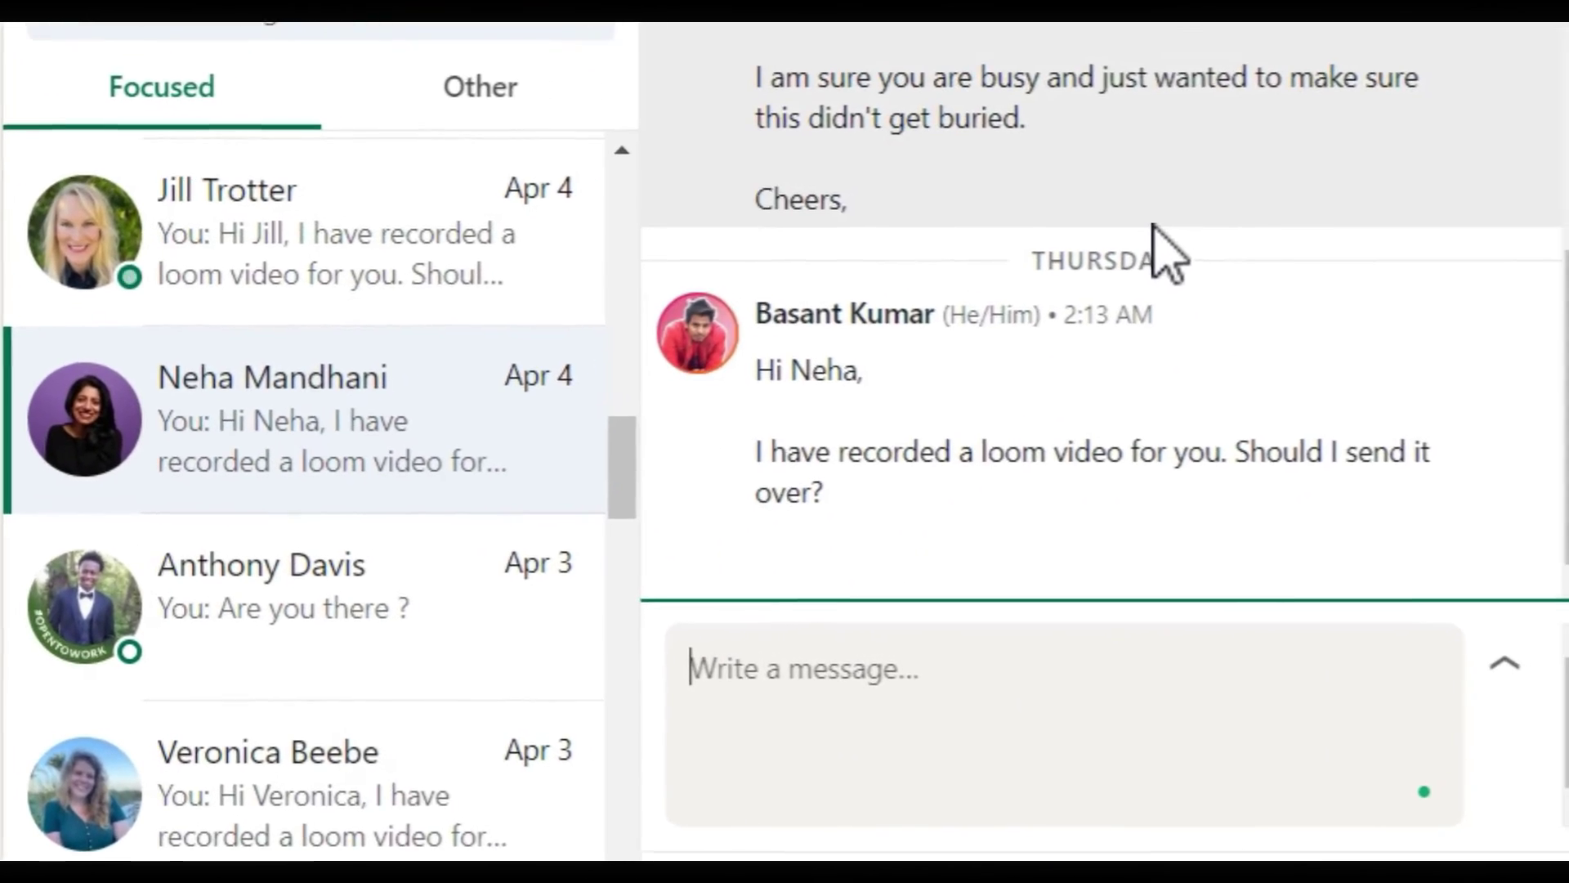
pyautogui.scroll(5, 1152, 476)
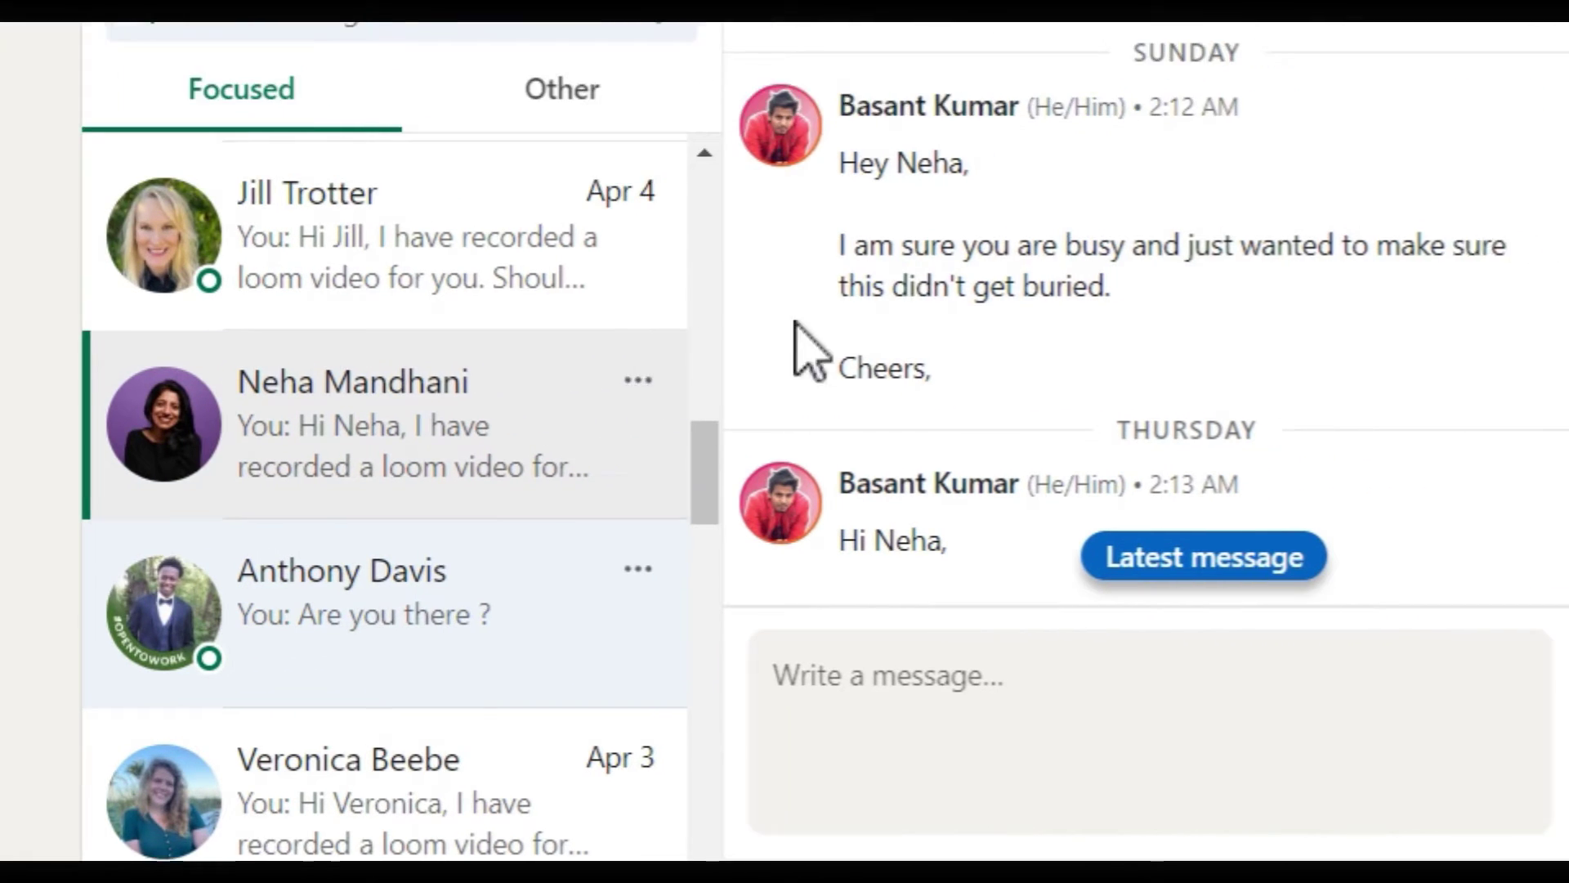
pyautogui.scroll(5, 809, 351)
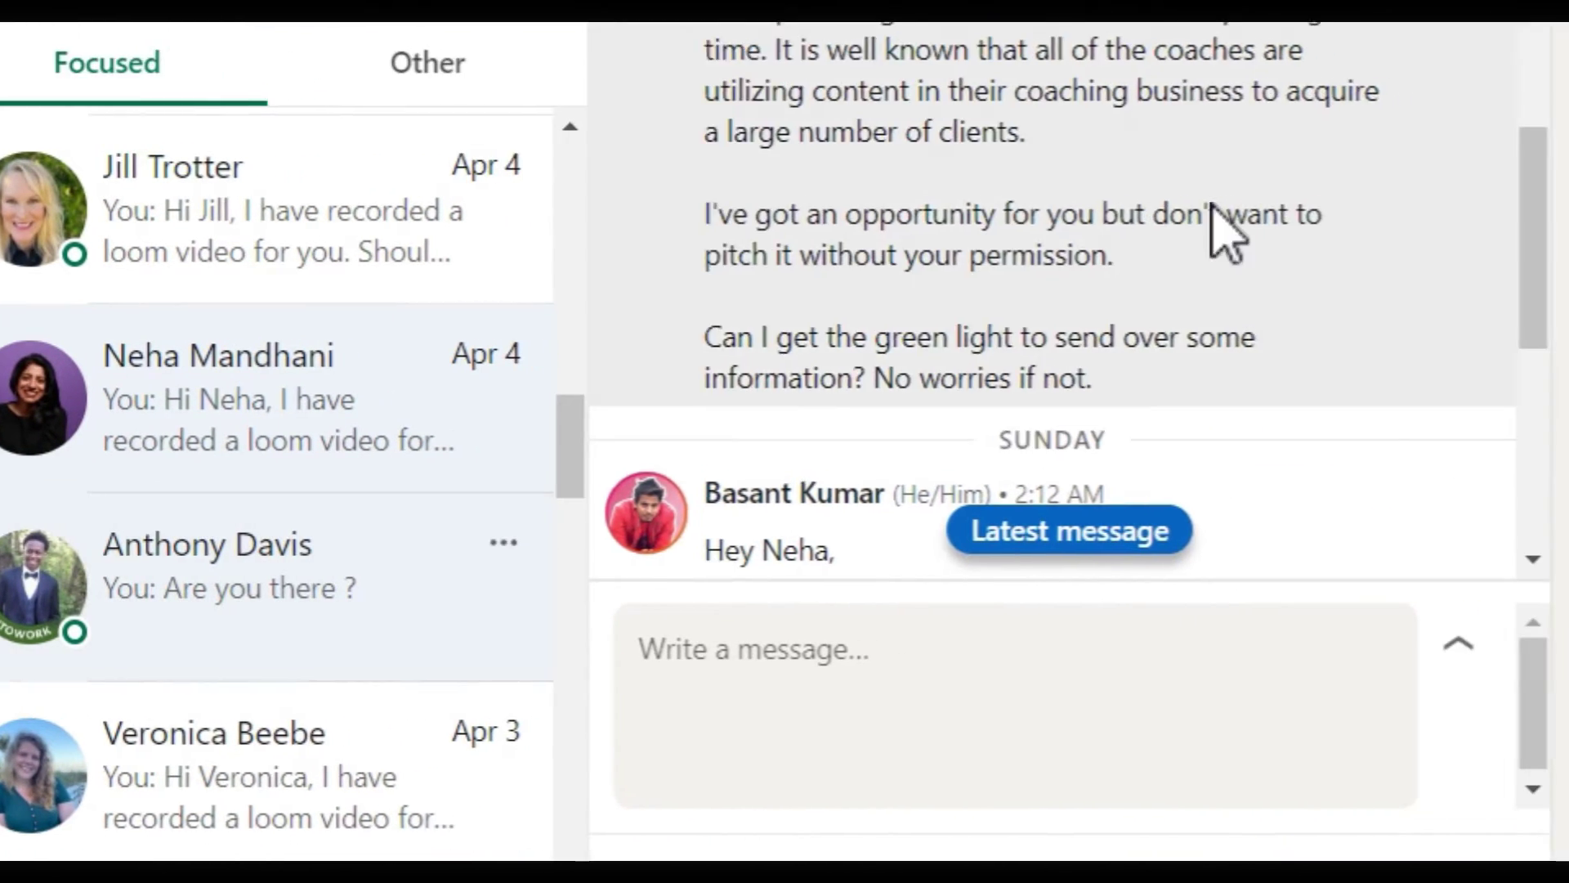
pyautogui.scroll(5, 1131, 143)
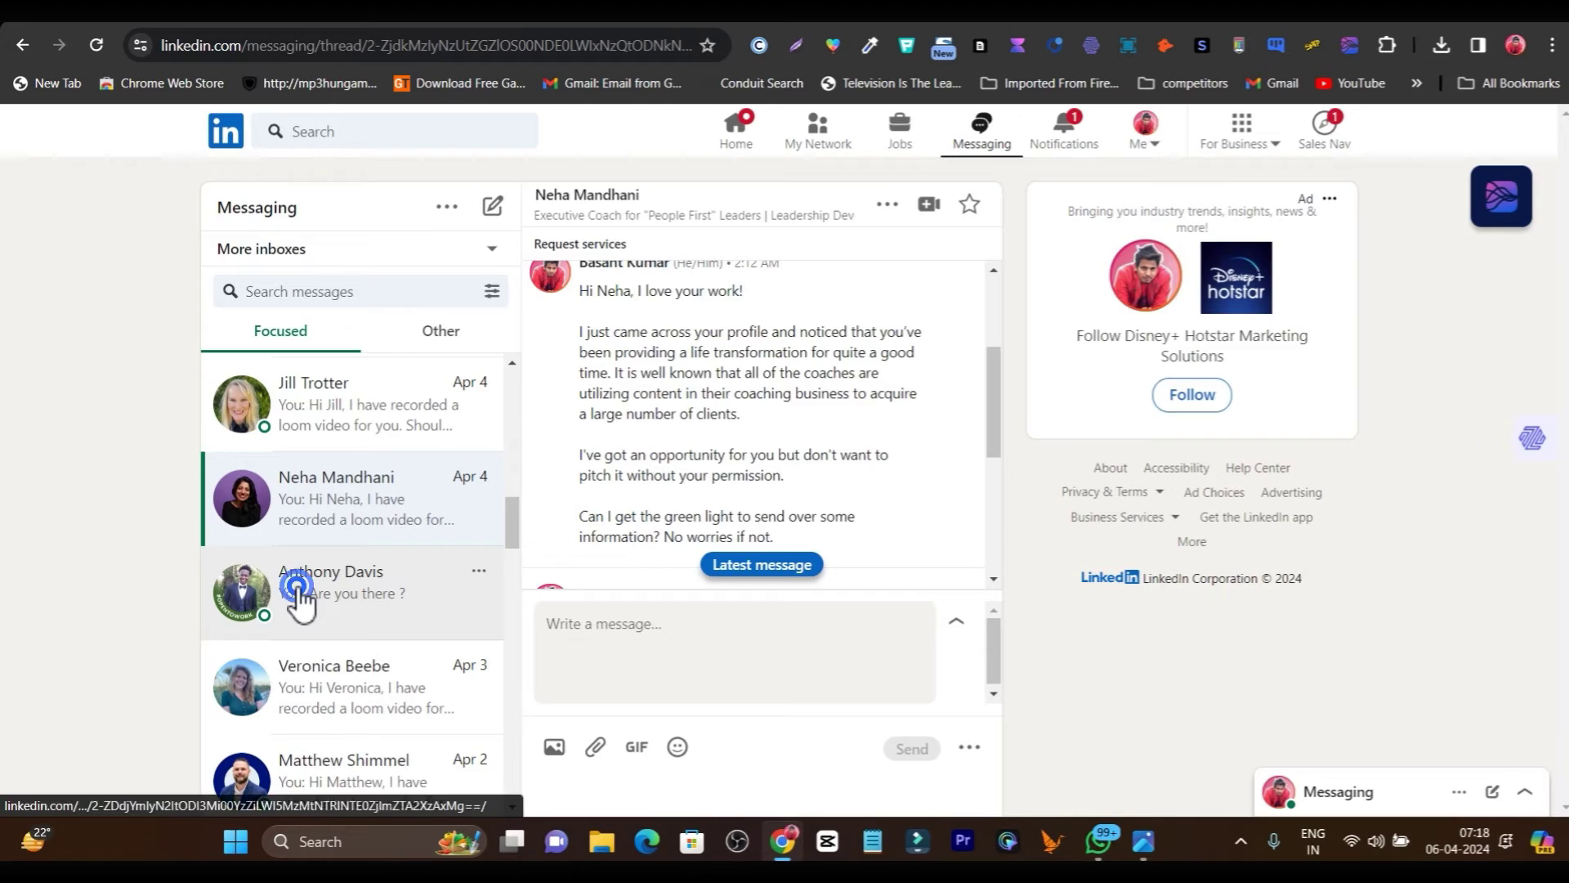
# Step: Open the Apr 3 "Are you there ?" conversation and read its follow-ups, the prospect's replies and the call invitation
pyautogui.click(188, 646)
pyautogui.scroll(-10, 1422, 134)
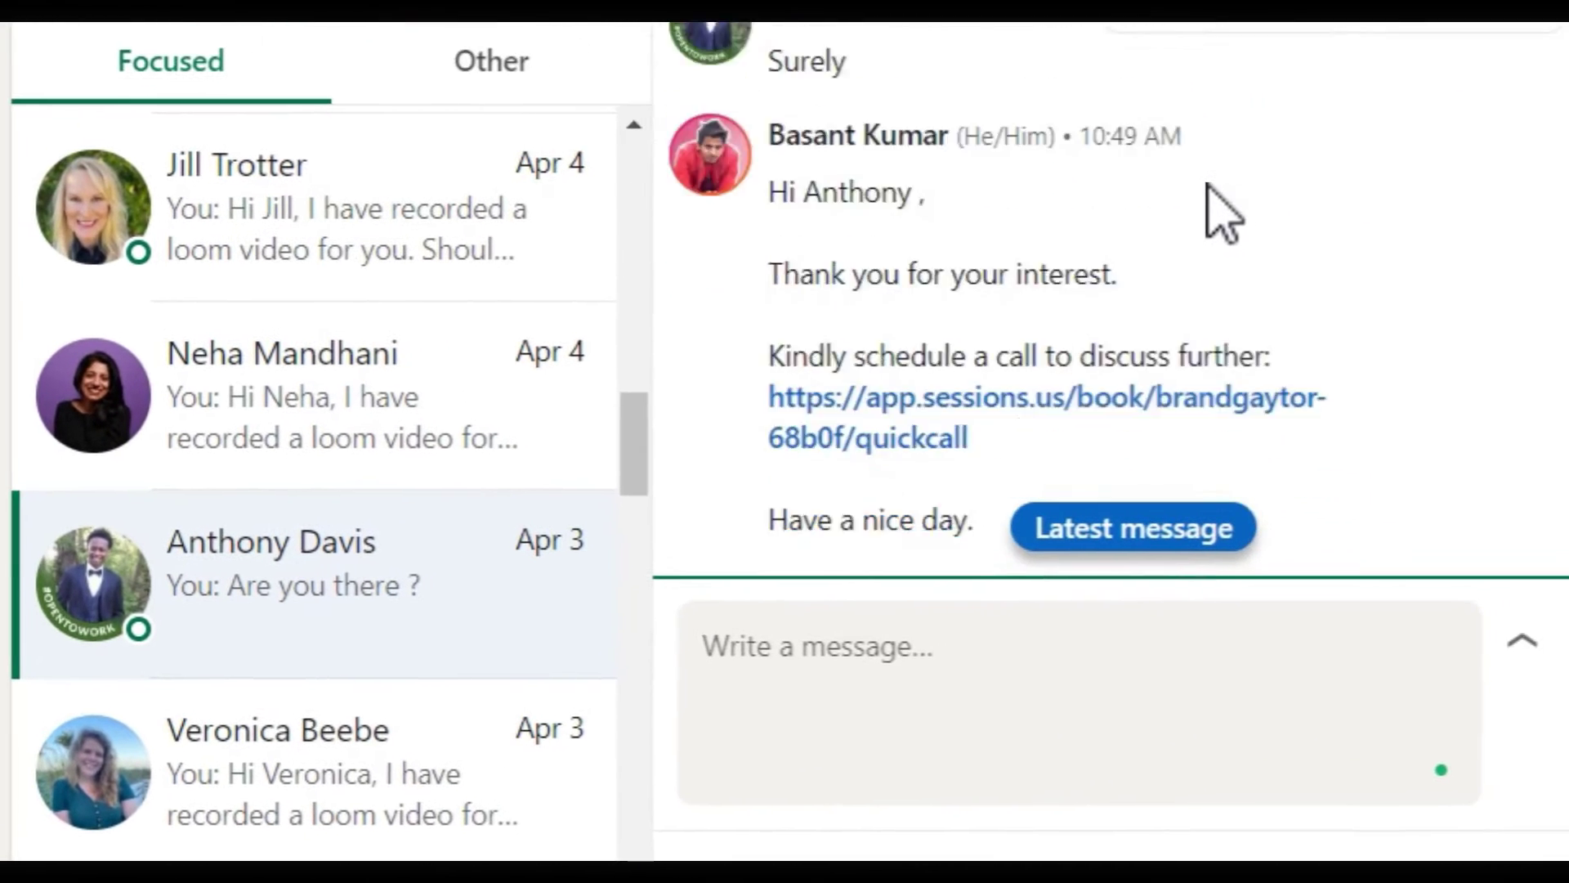
pyautogui.scroll(12, 1305, 251)
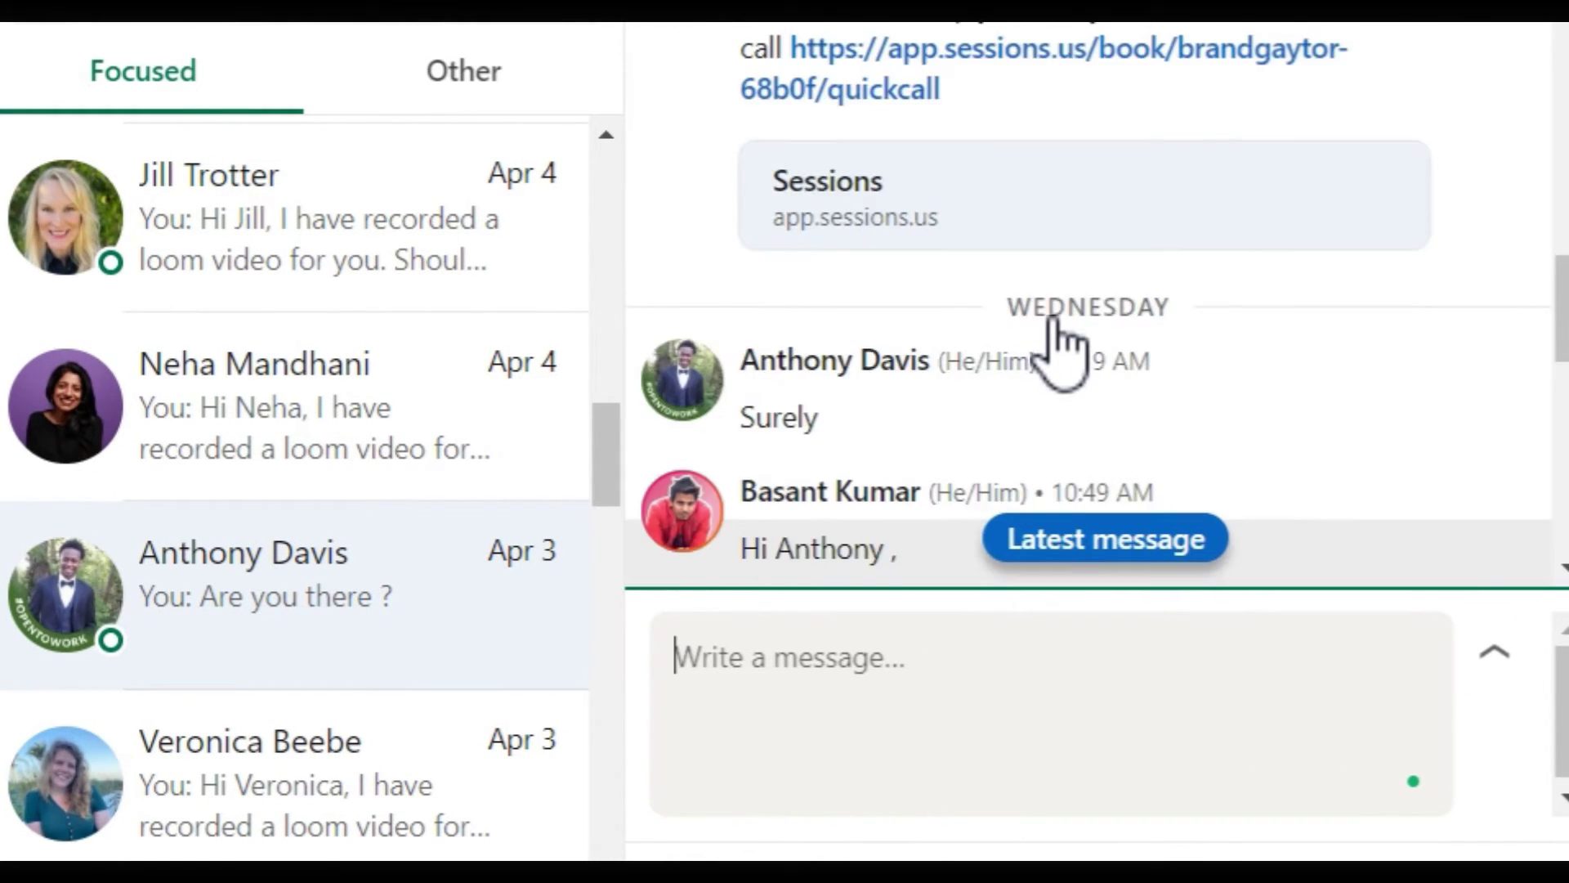
pyautogui.scroll(5, 1005, 245)
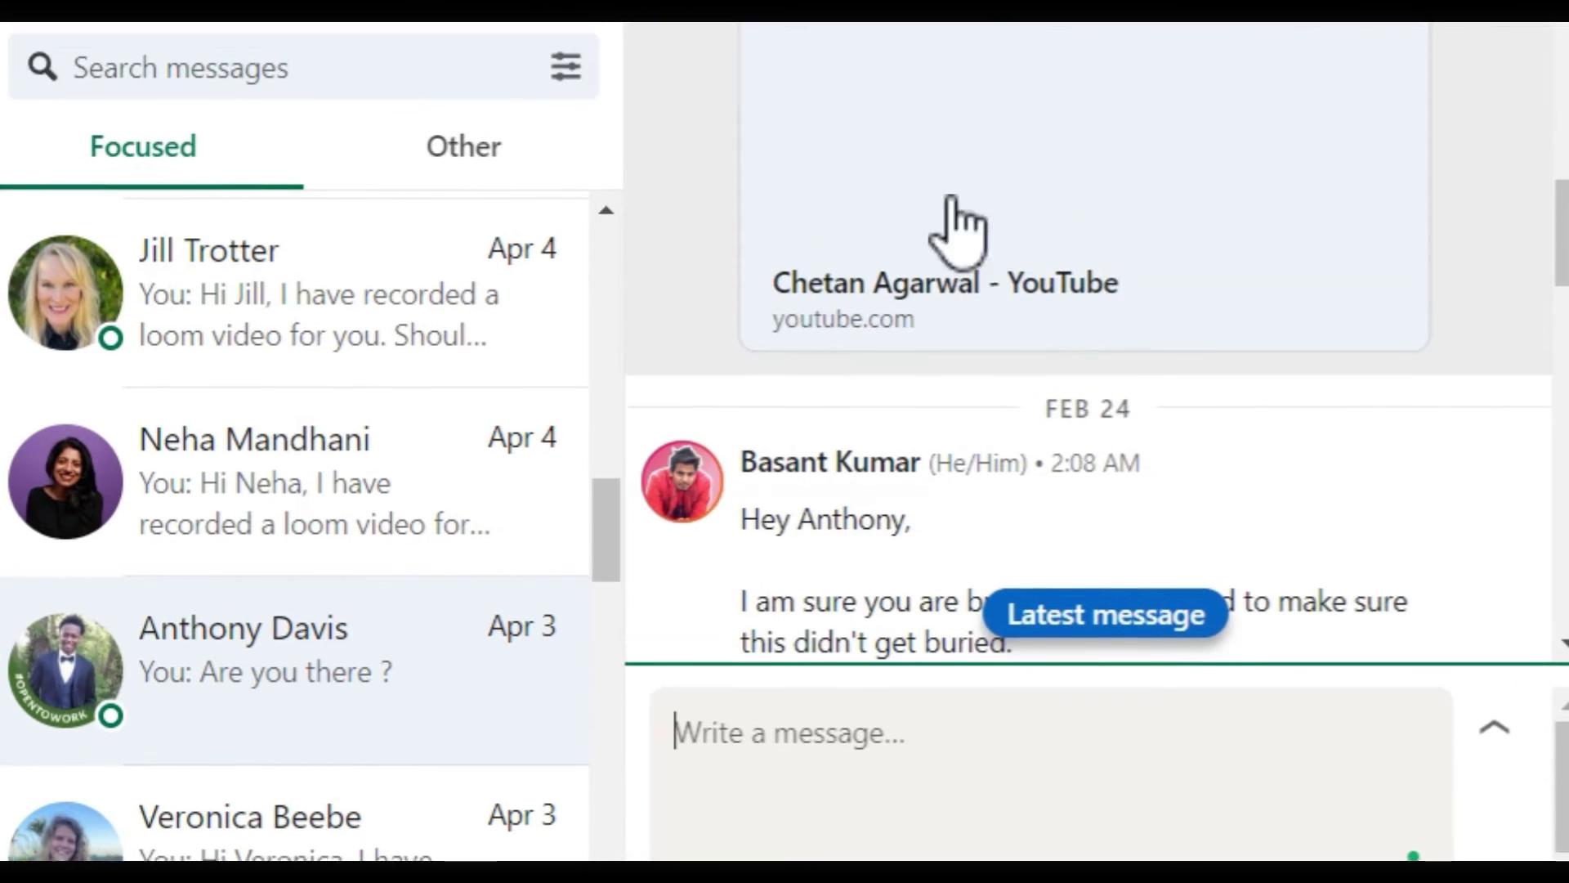
pyautogui.scroll(-5, 914, 316)
pyautogui.scroll(7, 879, 254)
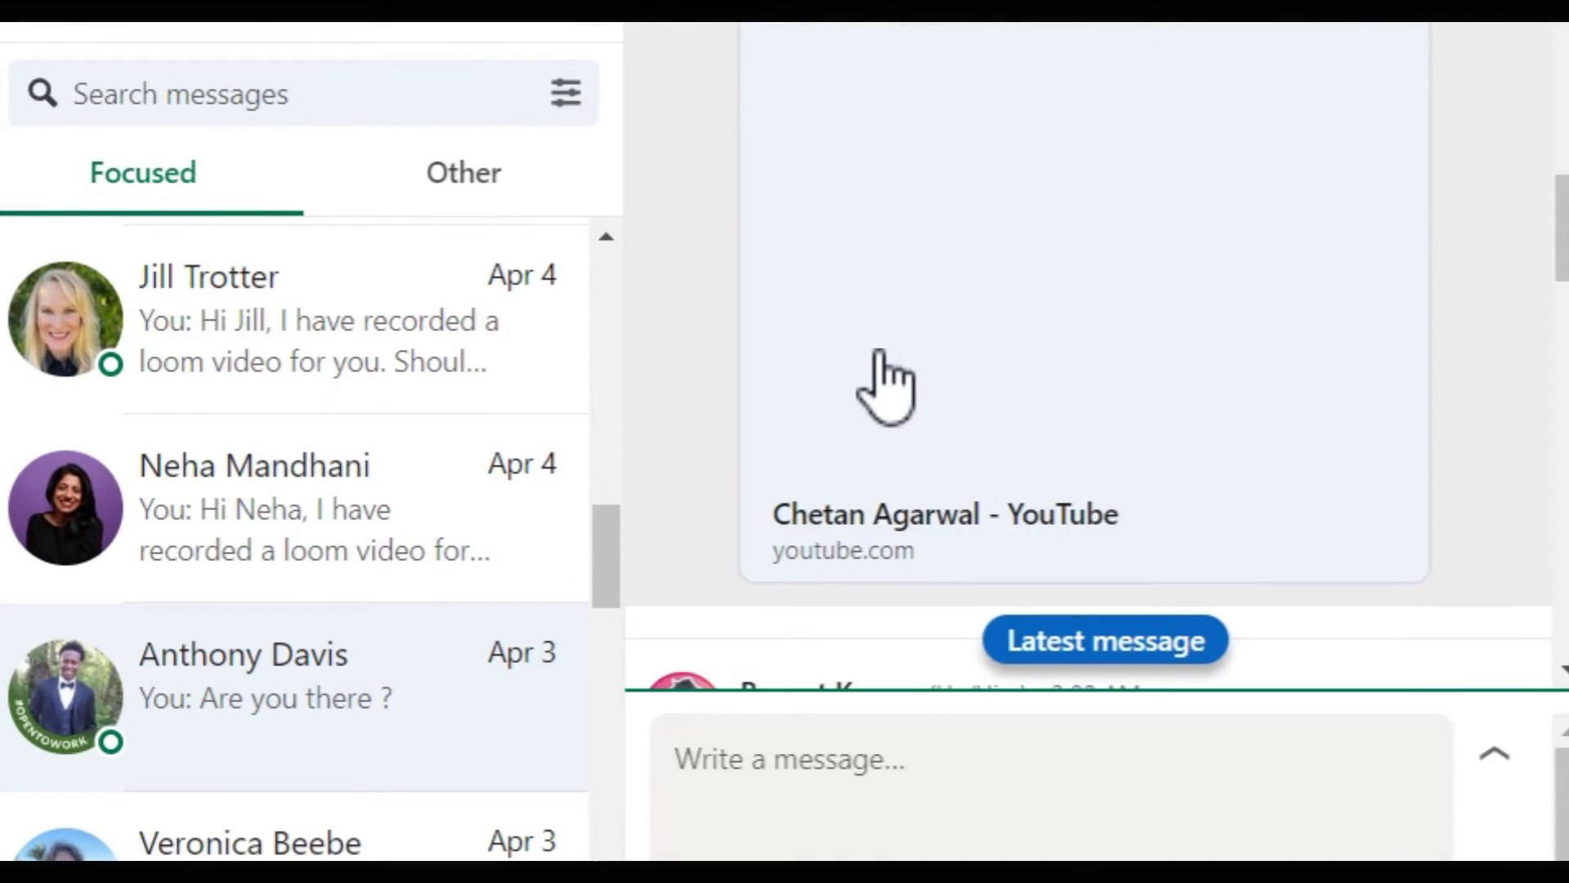
pyautogui.scroll(-5, 881, 364)
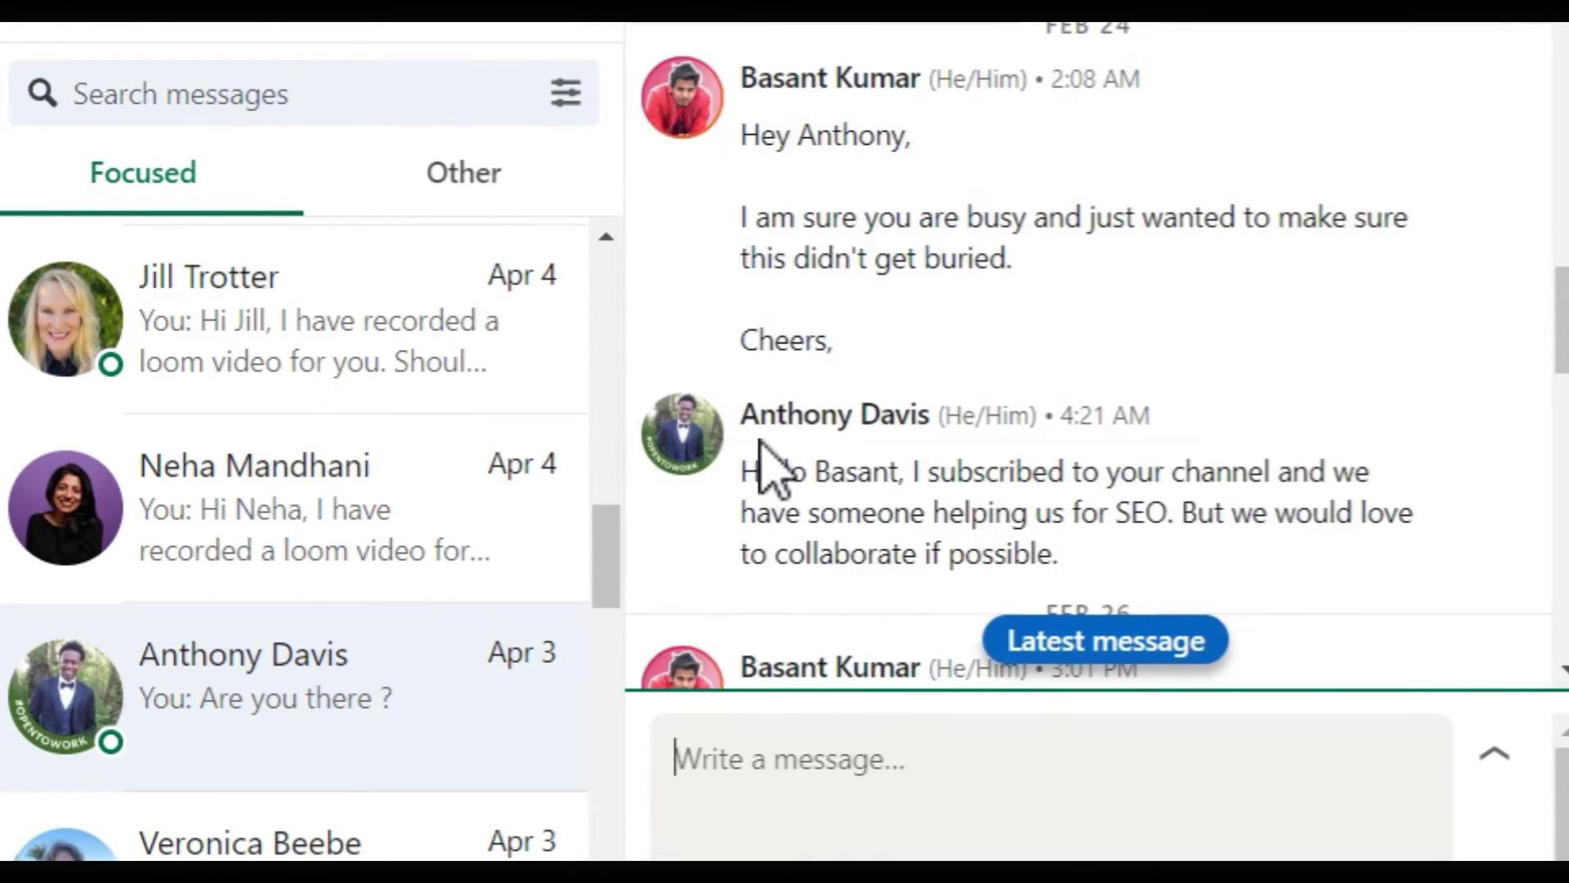
pyautogui.scroll(-4, 817, 408)
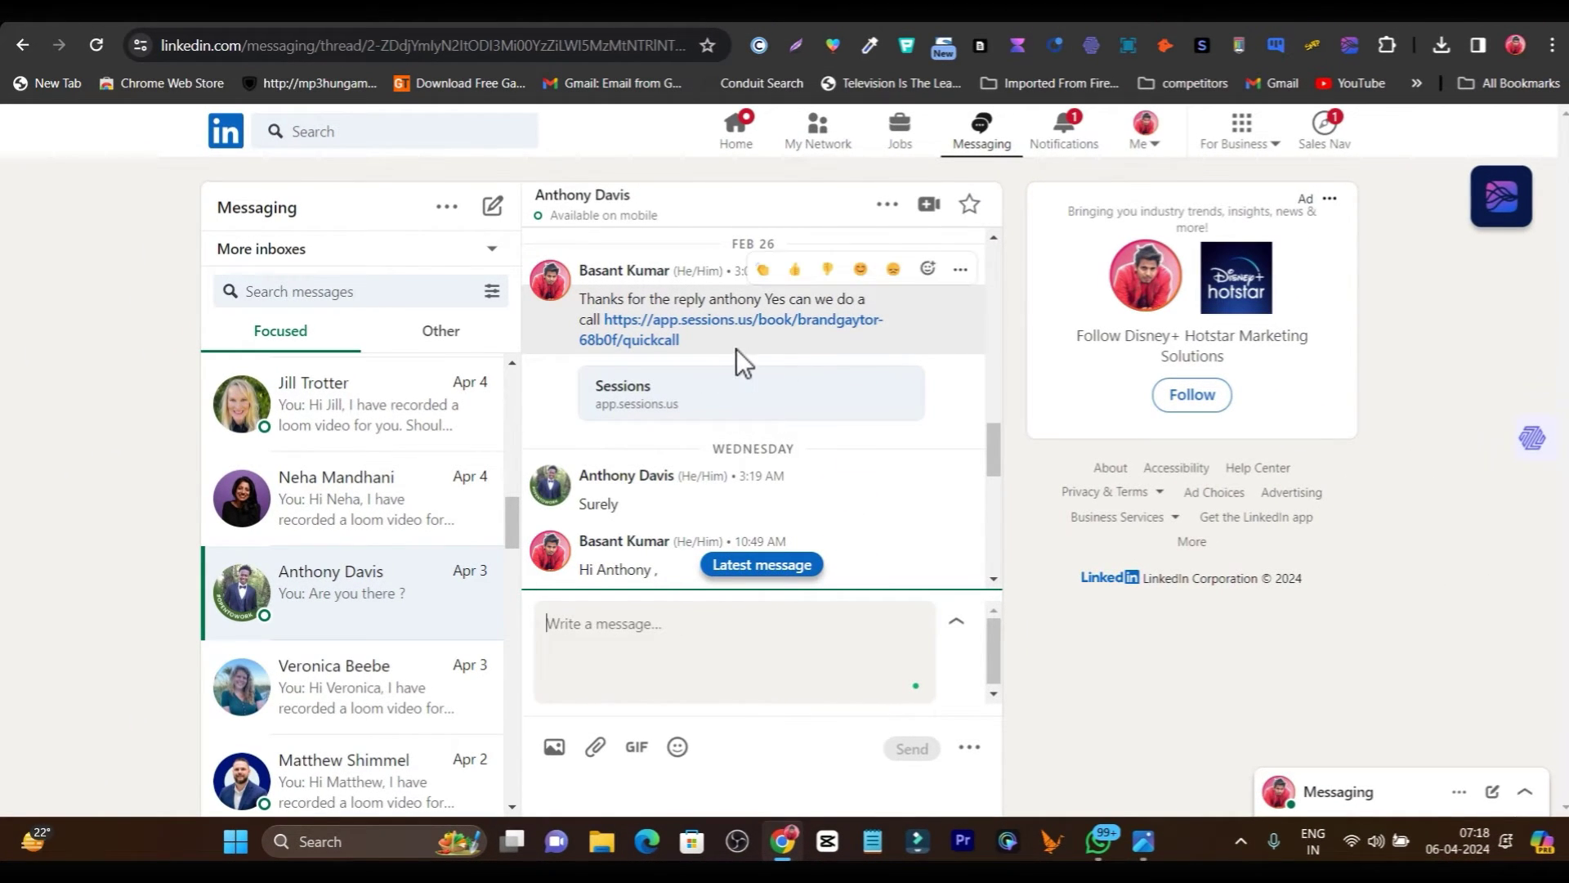
# Step: Look at the Apr 1 "We respect your decision" conversation and the two Apr 2 loom video conversations above it
pyautogui.scroll(-5, 360, 576)
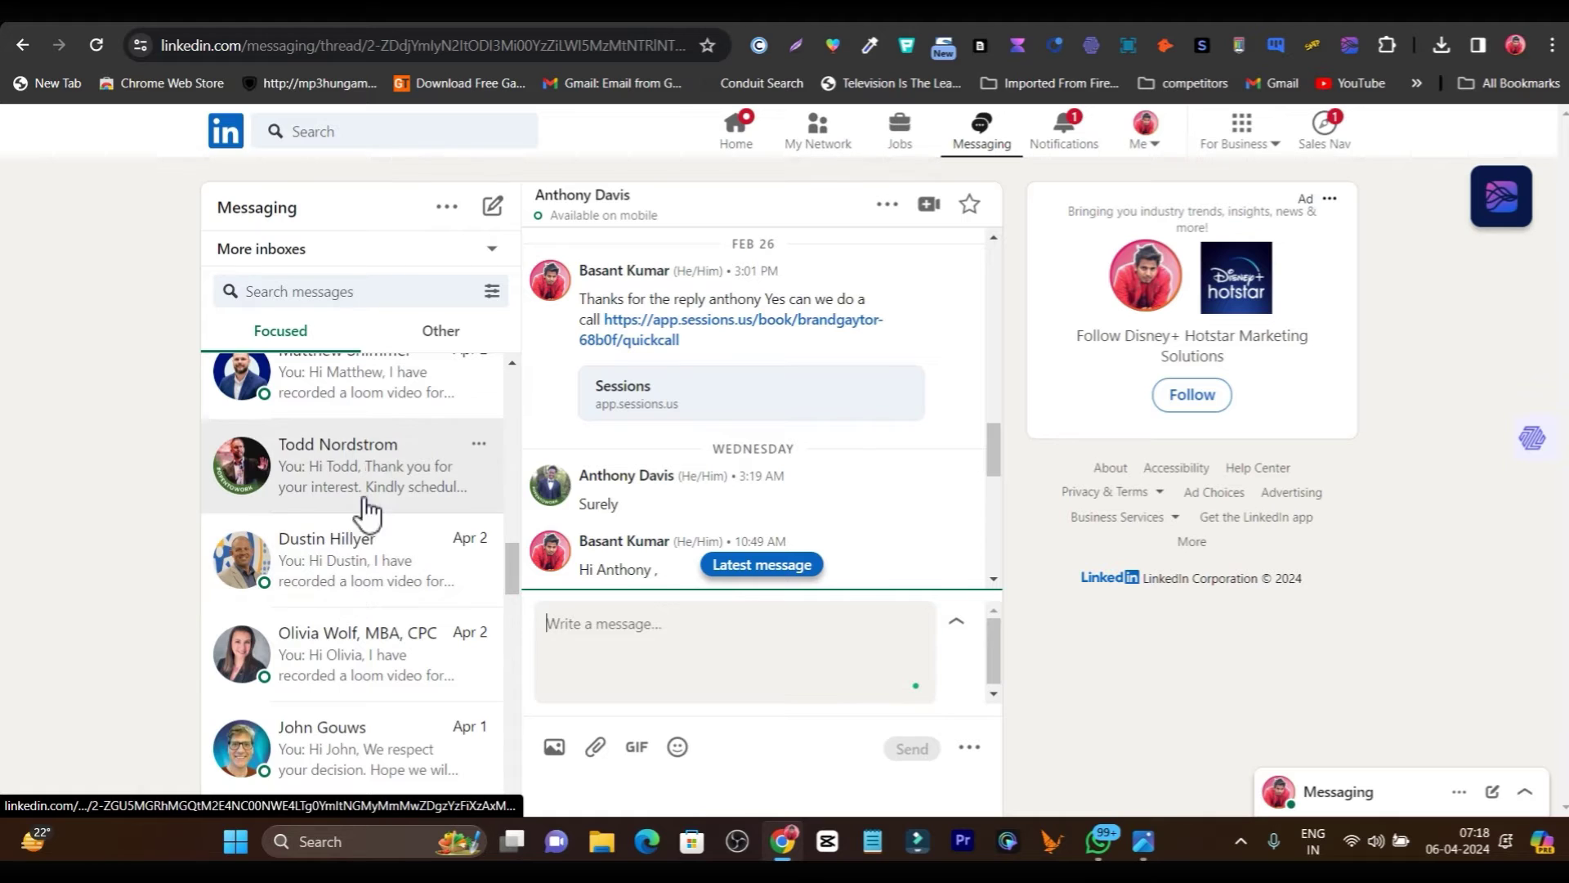
pyautogui.click(310, 545)
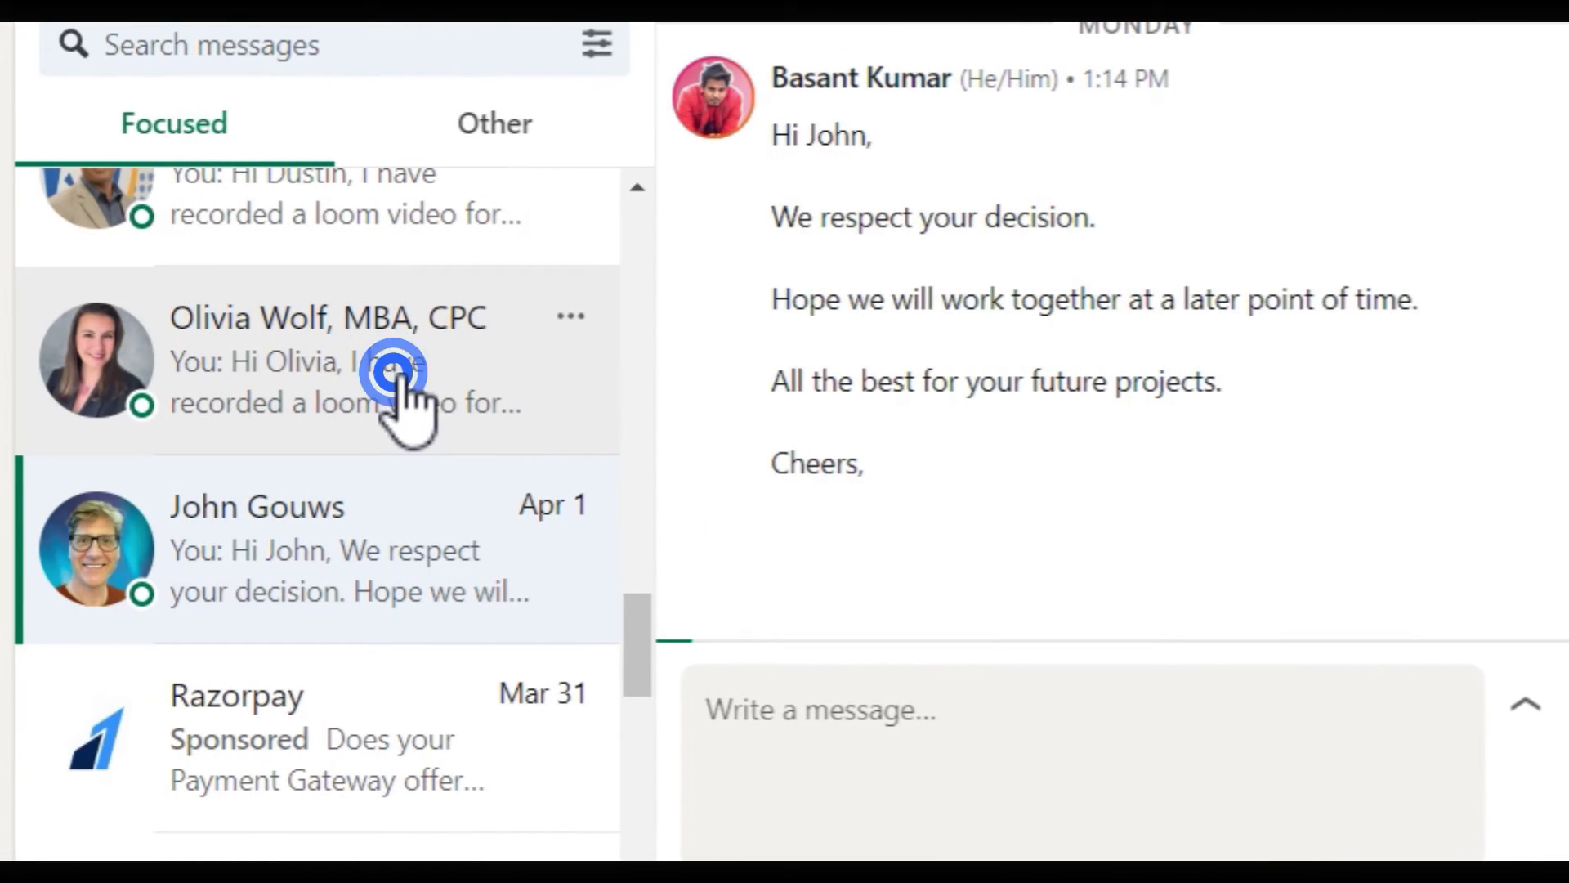
pyautogui.click(395, 372)
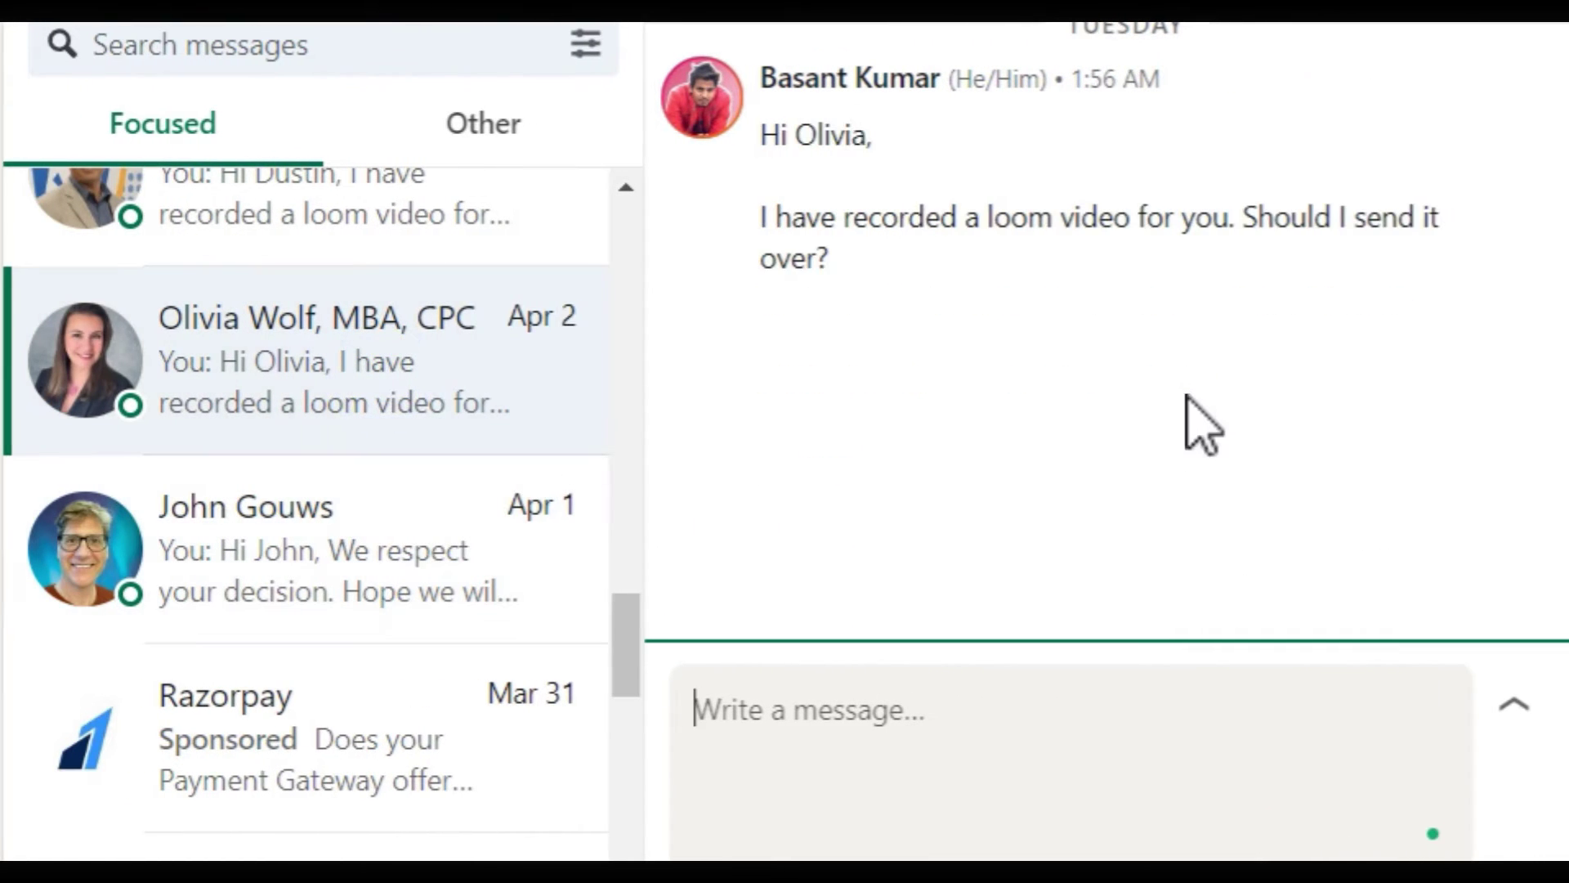
pyautogui.click(327, 214)
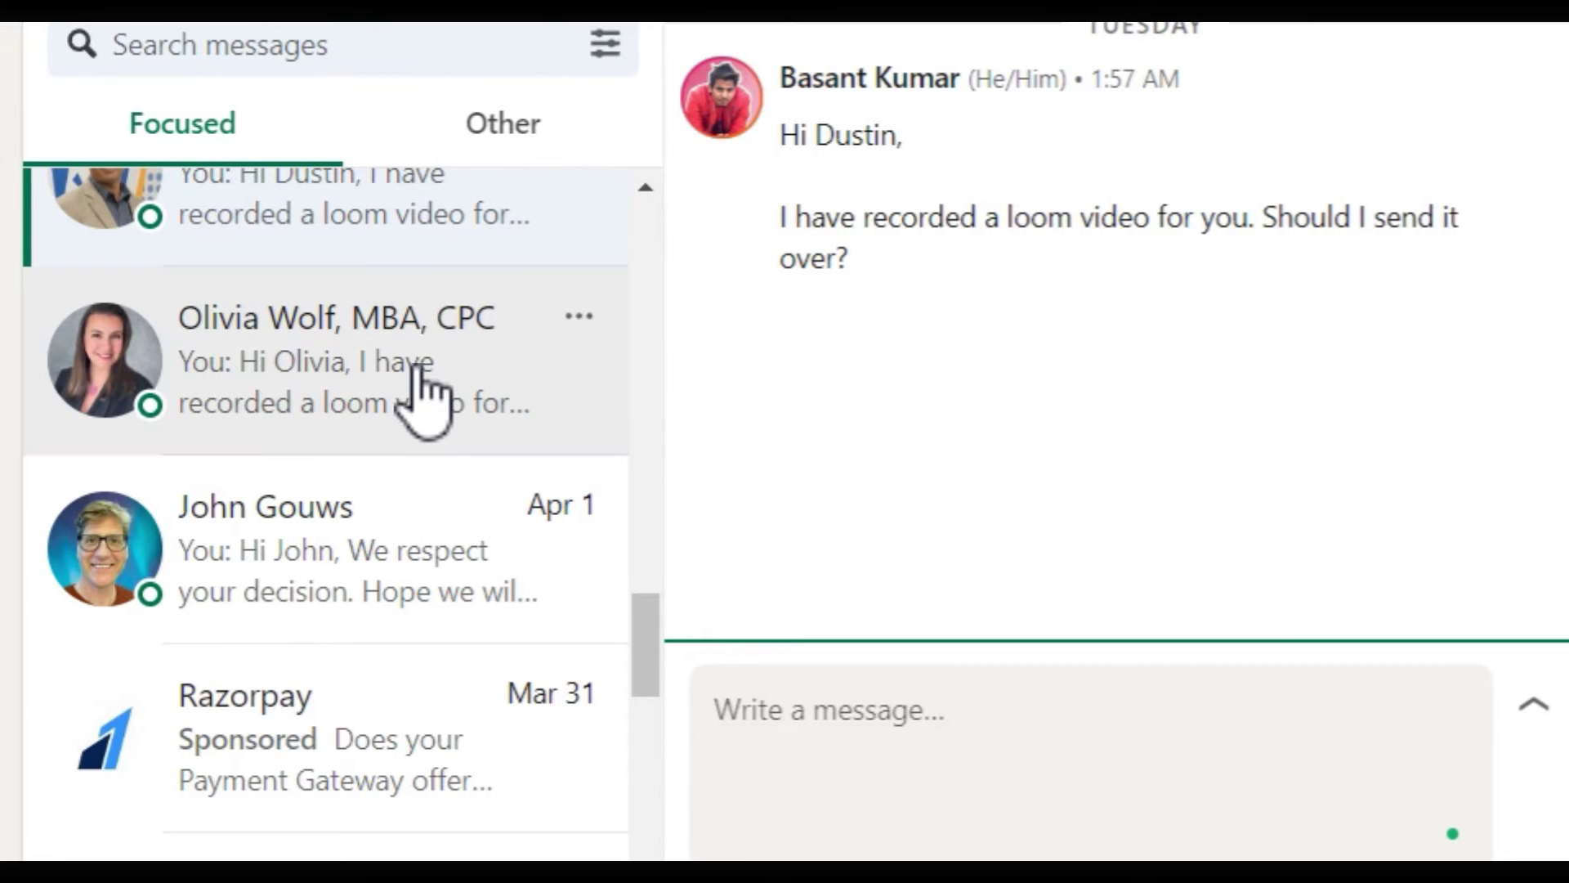
pyautogui.scroll(5, 413, 457)
pyautogui.scroll(-3, 360, 572)
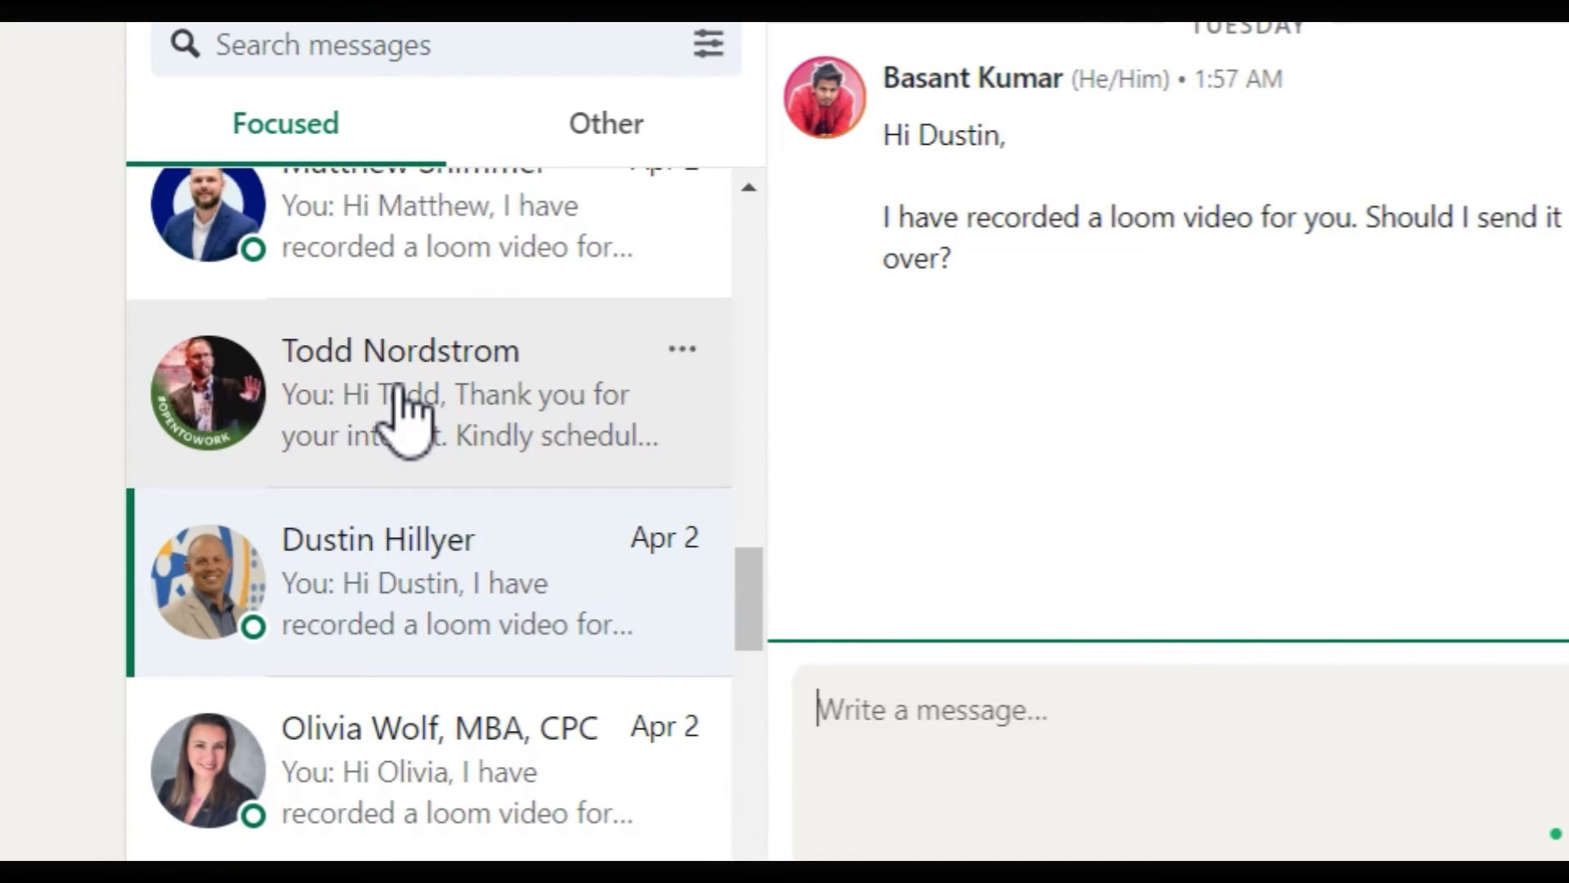
# Step: Open the Apr 2 "Thank you for your interest" conversation and read it from the Mar 30 opening pitch onward
pyautogui.click(406, 408)
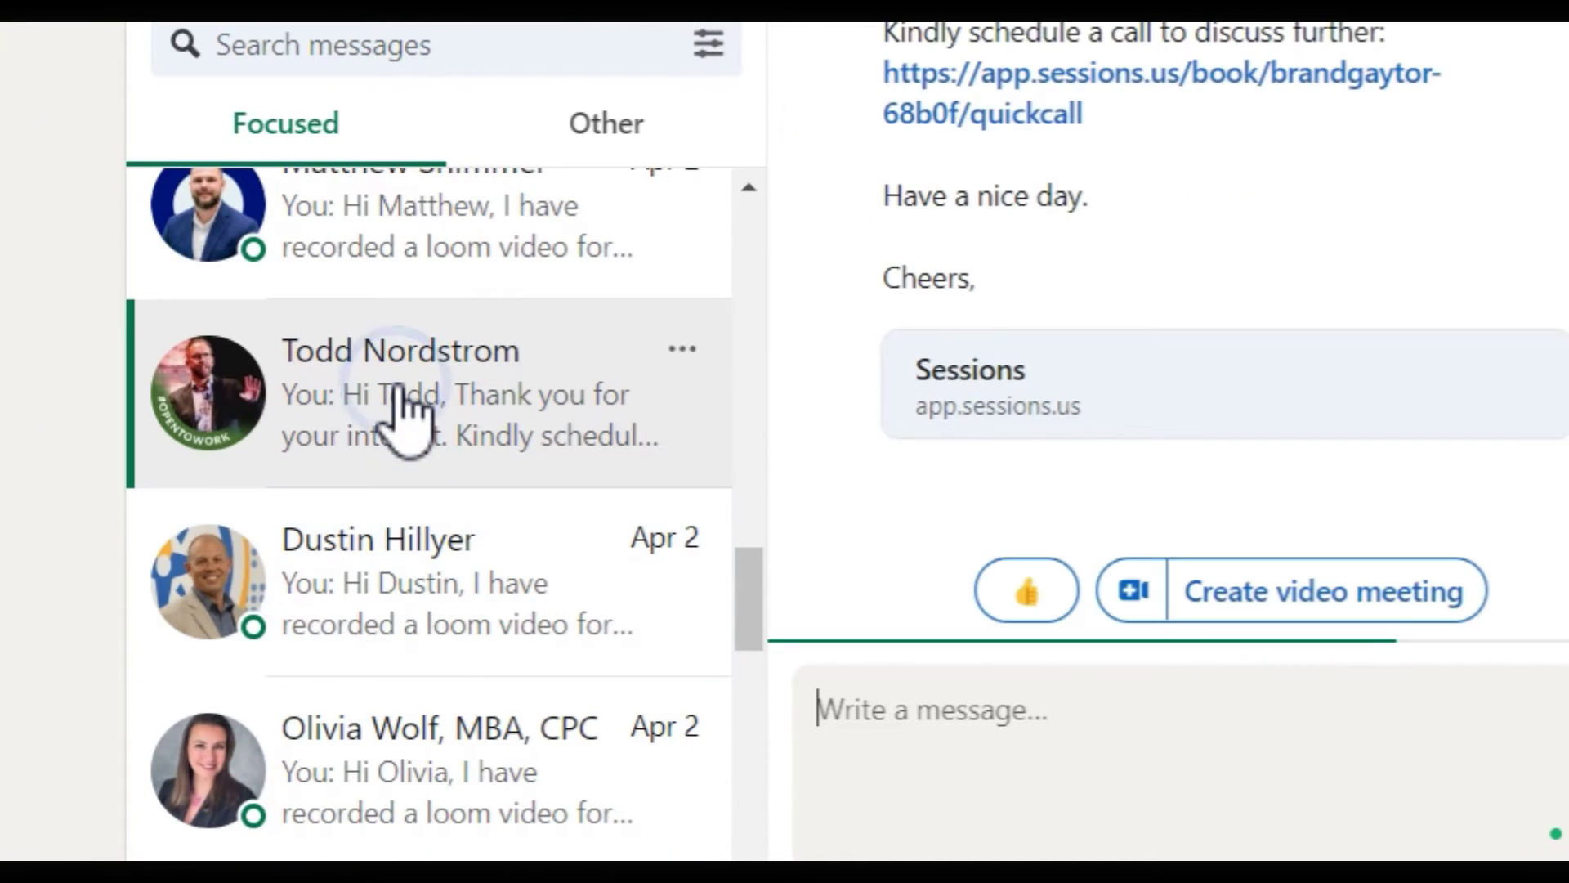
pyautogui.scroll(5, 1533, 335)
pyautogui.scroll(8, 417, 336)
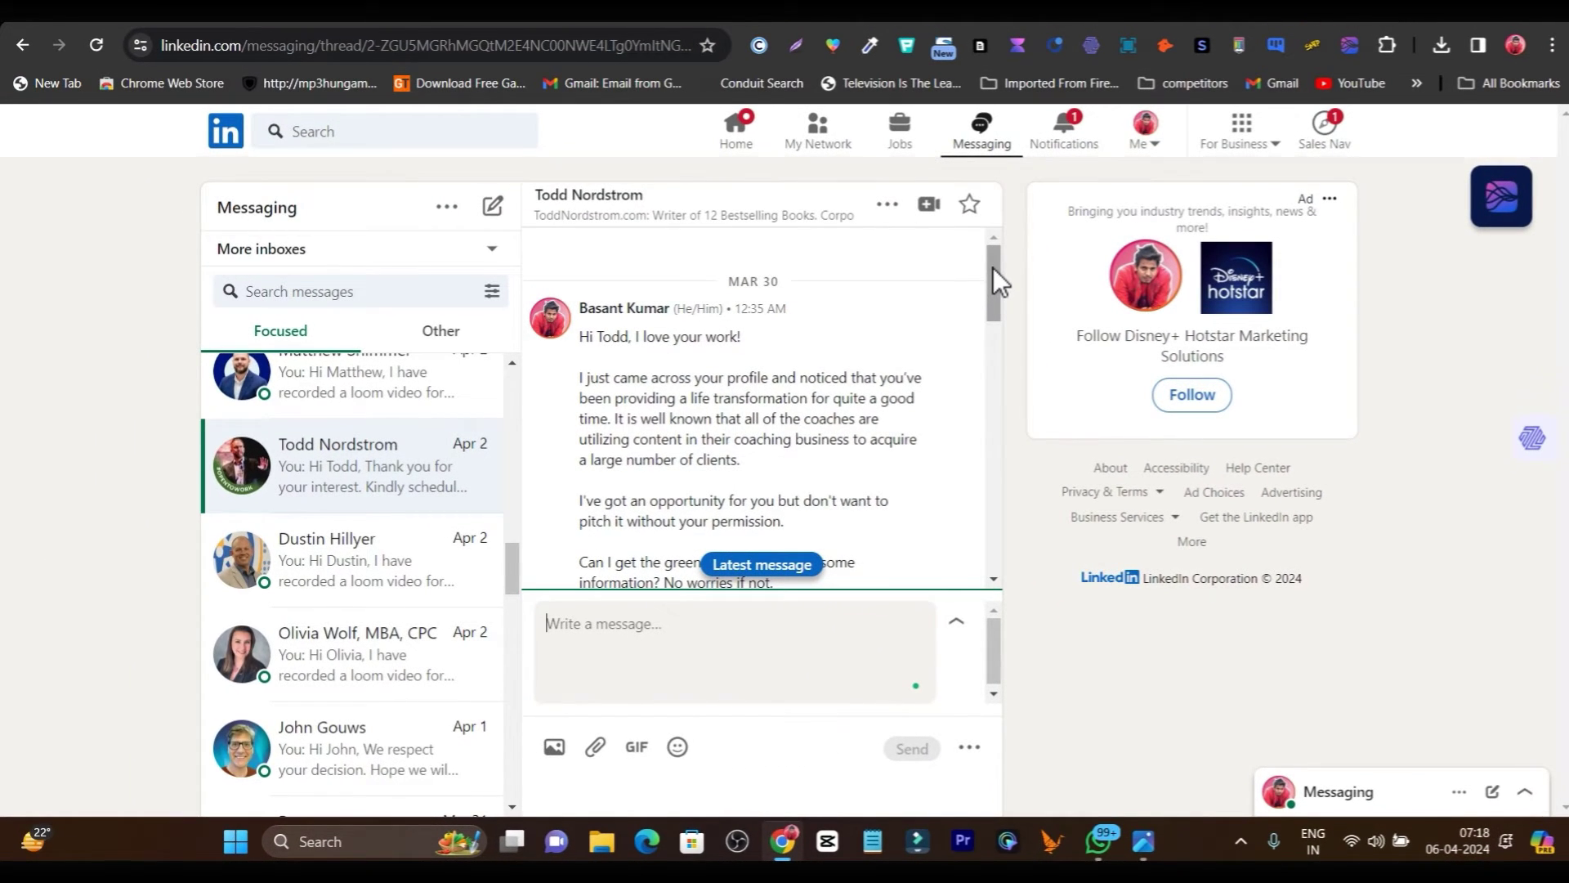
pyautogui.moveTo(992, 268)
pyautogui.mouseDown()
pyautogui.moveTo(993, 292)
pyautogui.moveTo(994, 245)
pyautogui.mouseUp()
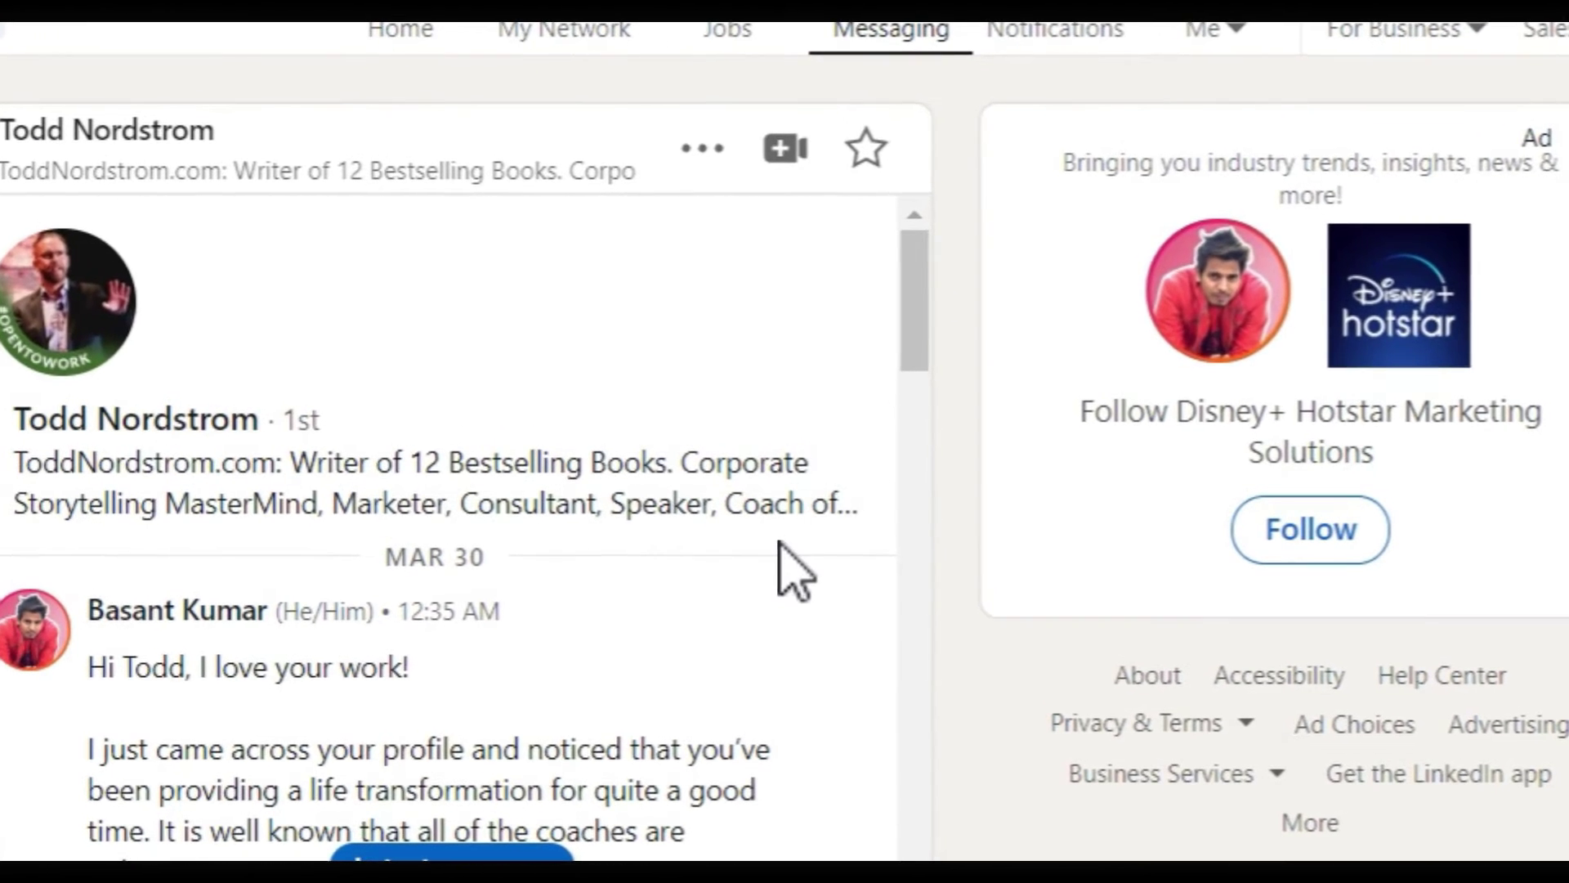
pyautogui.scroll(-5, 793, 572)
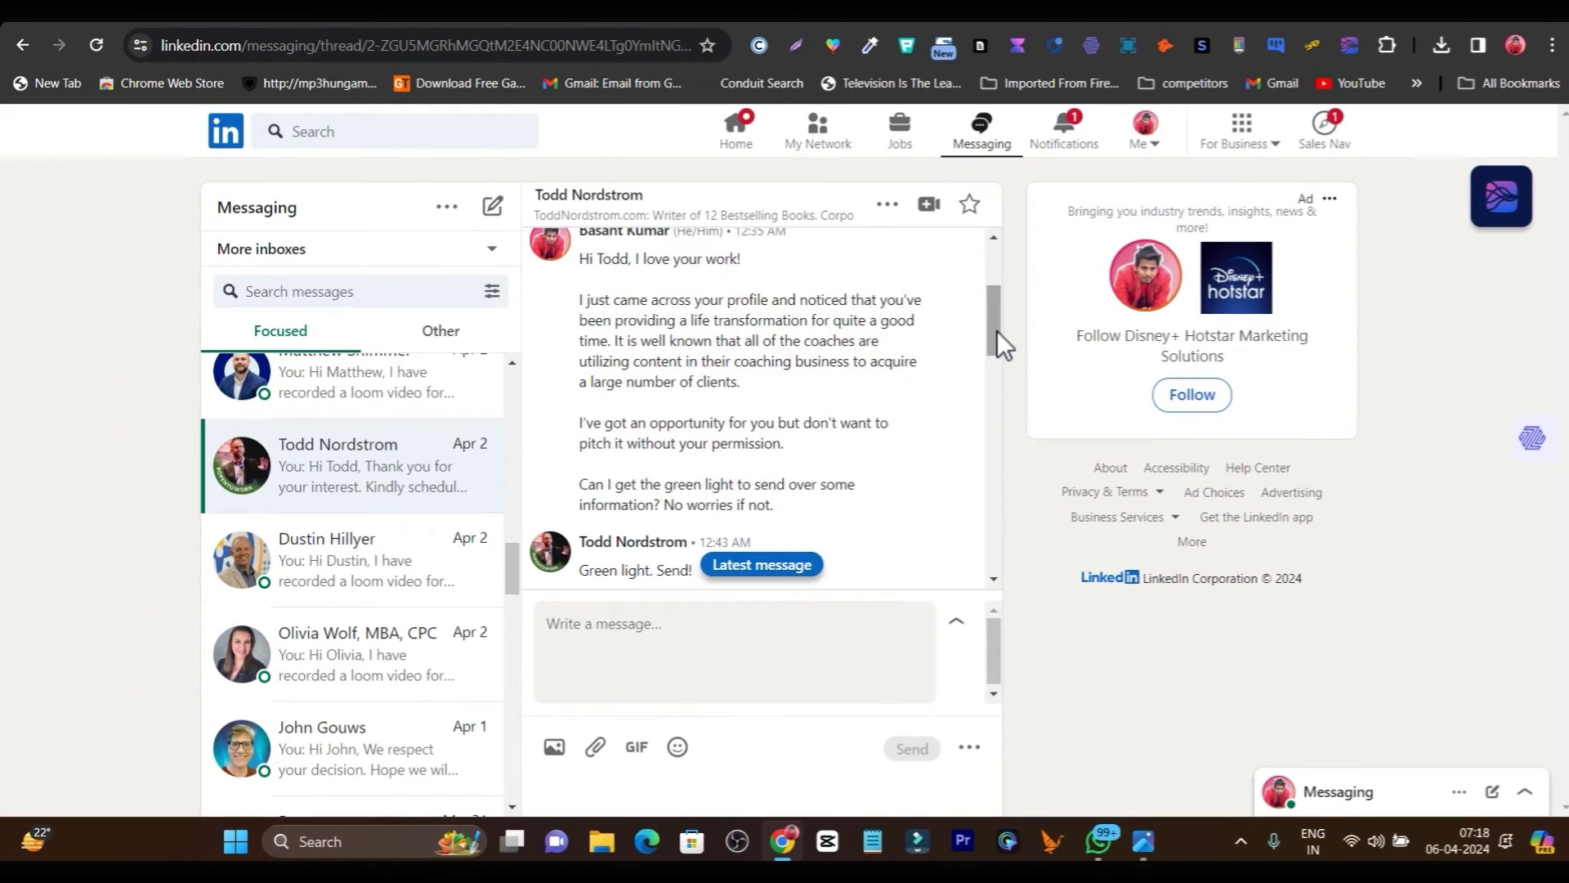
pyautogui.moveTo(920, 403); pyautogui.dragTo(920, 296)
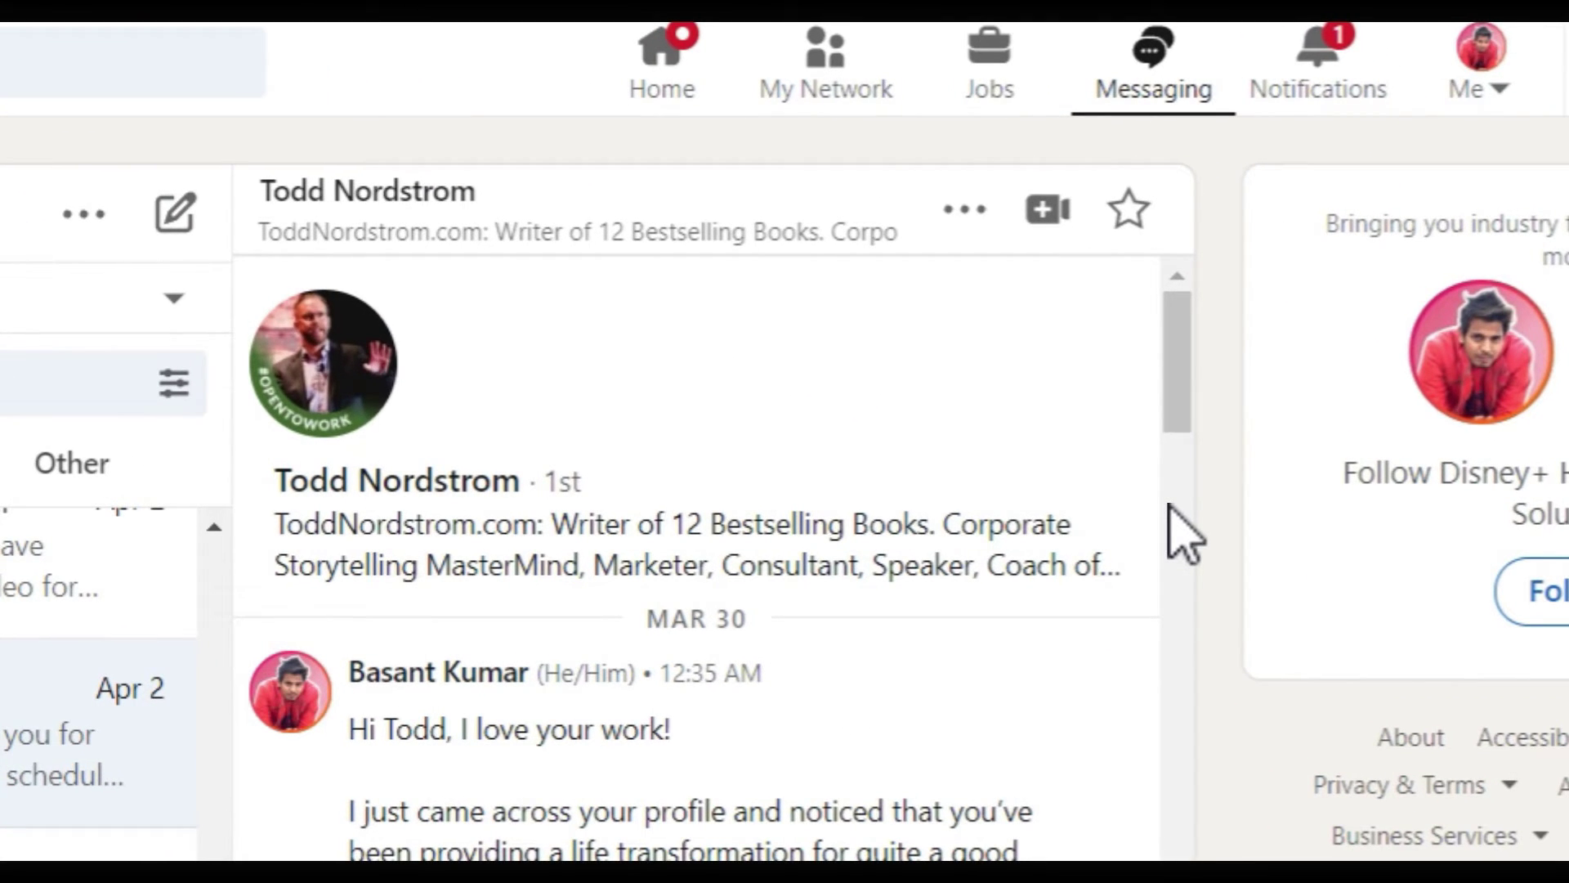
pyautogui.scroll(-3, 1168, 500)
pyautogui.moveTo(1175, 515); pyautogui.dragTo(1166, 375)
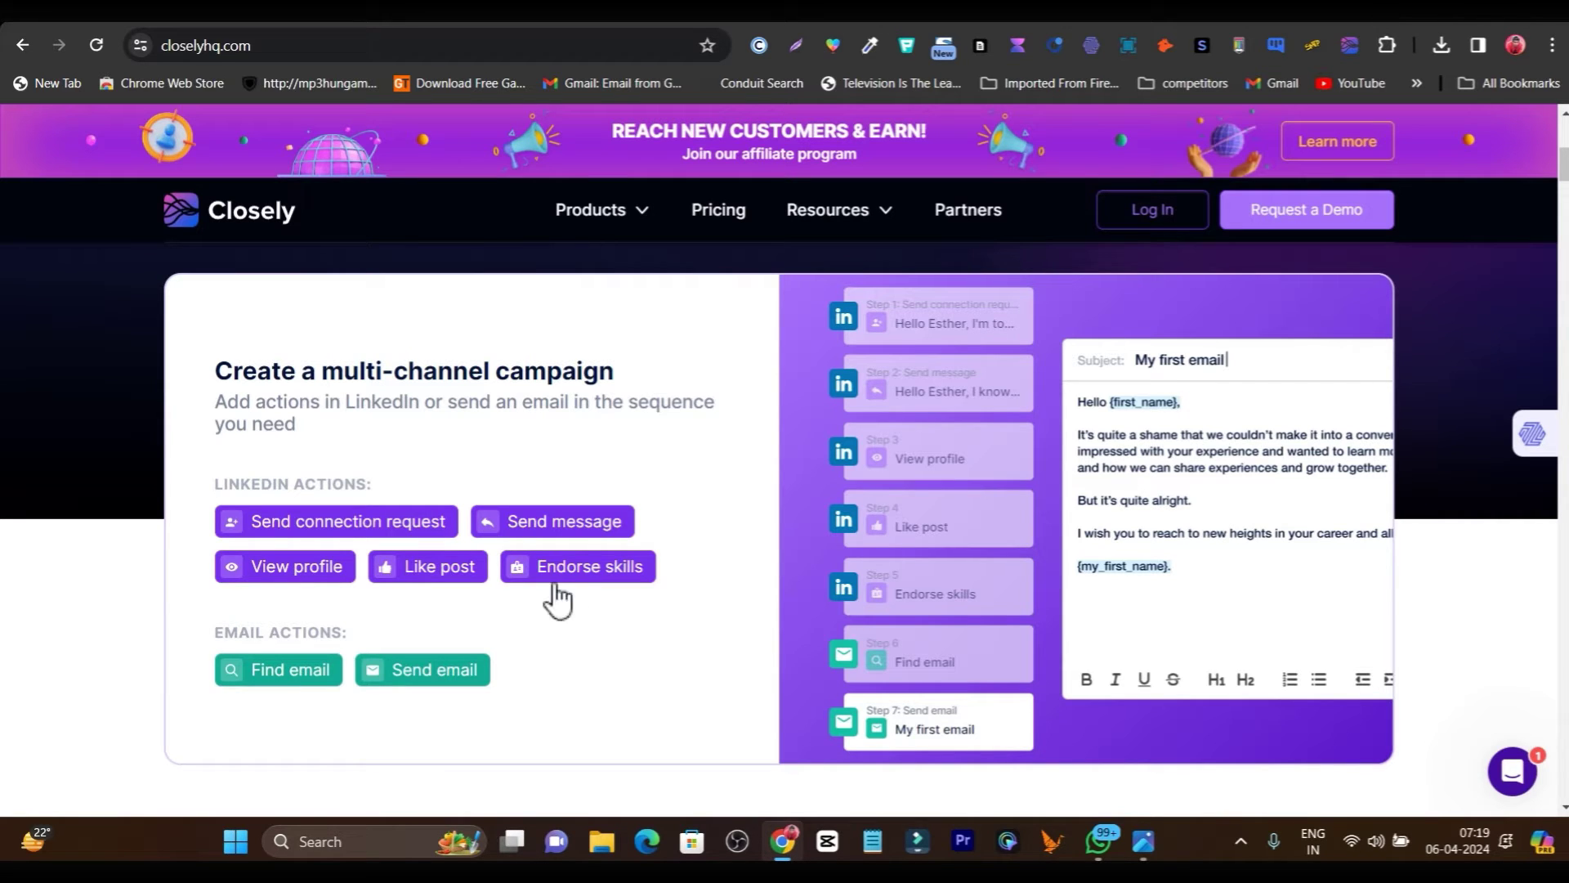
# Step: Switch from the Closely website back to LinkedIn Messaging and look over the opening pitch in the open conversation again
pyautogui.click(556, 33)
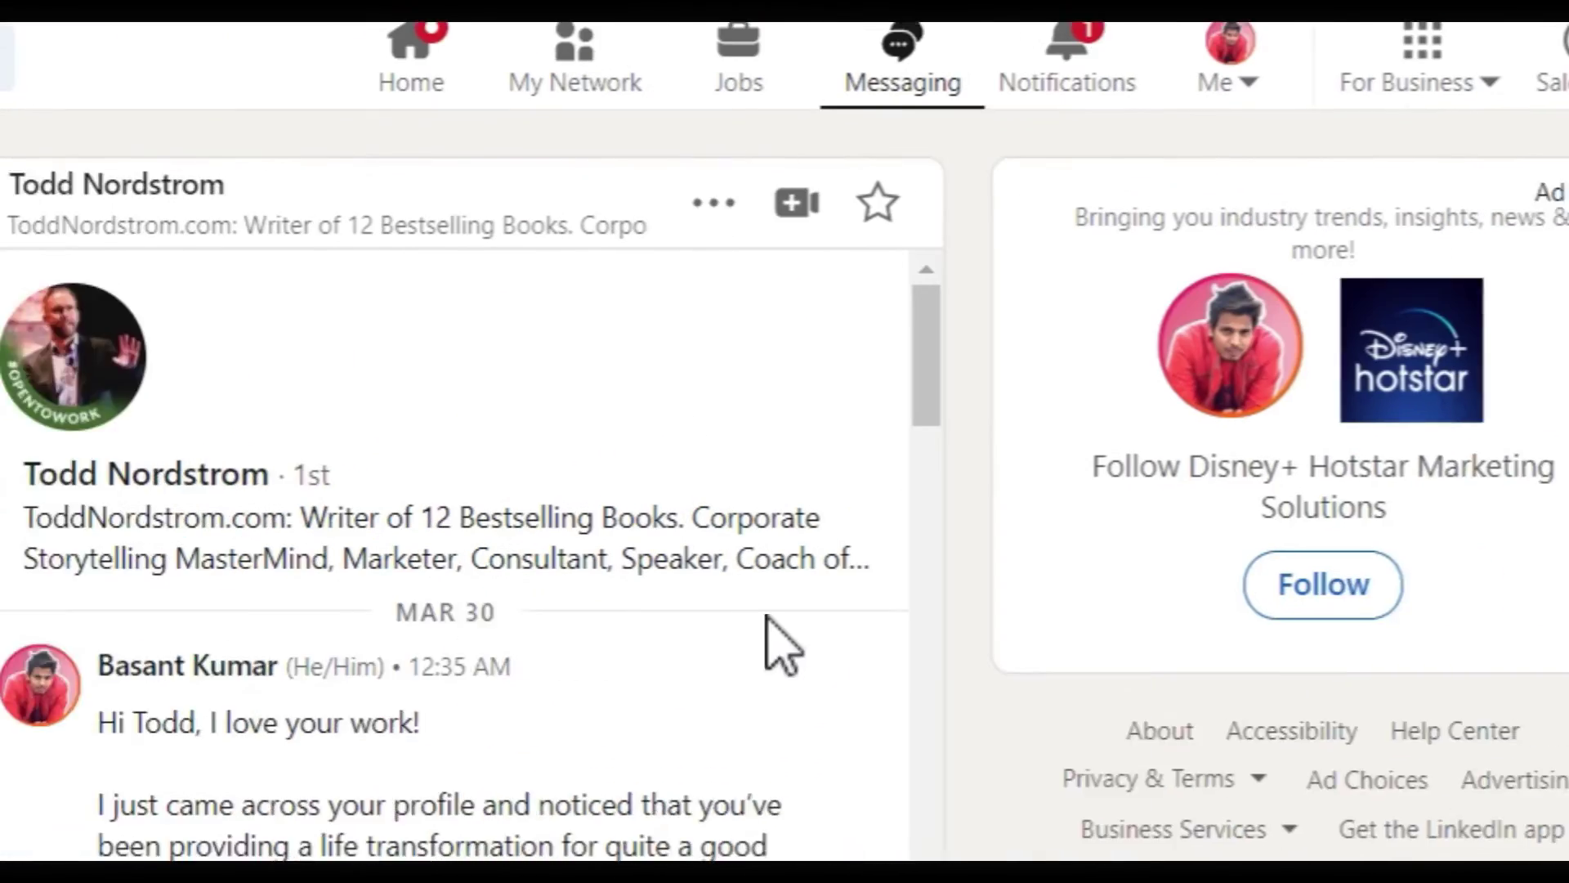
pyautogui.scroll(-5, 327, 621)
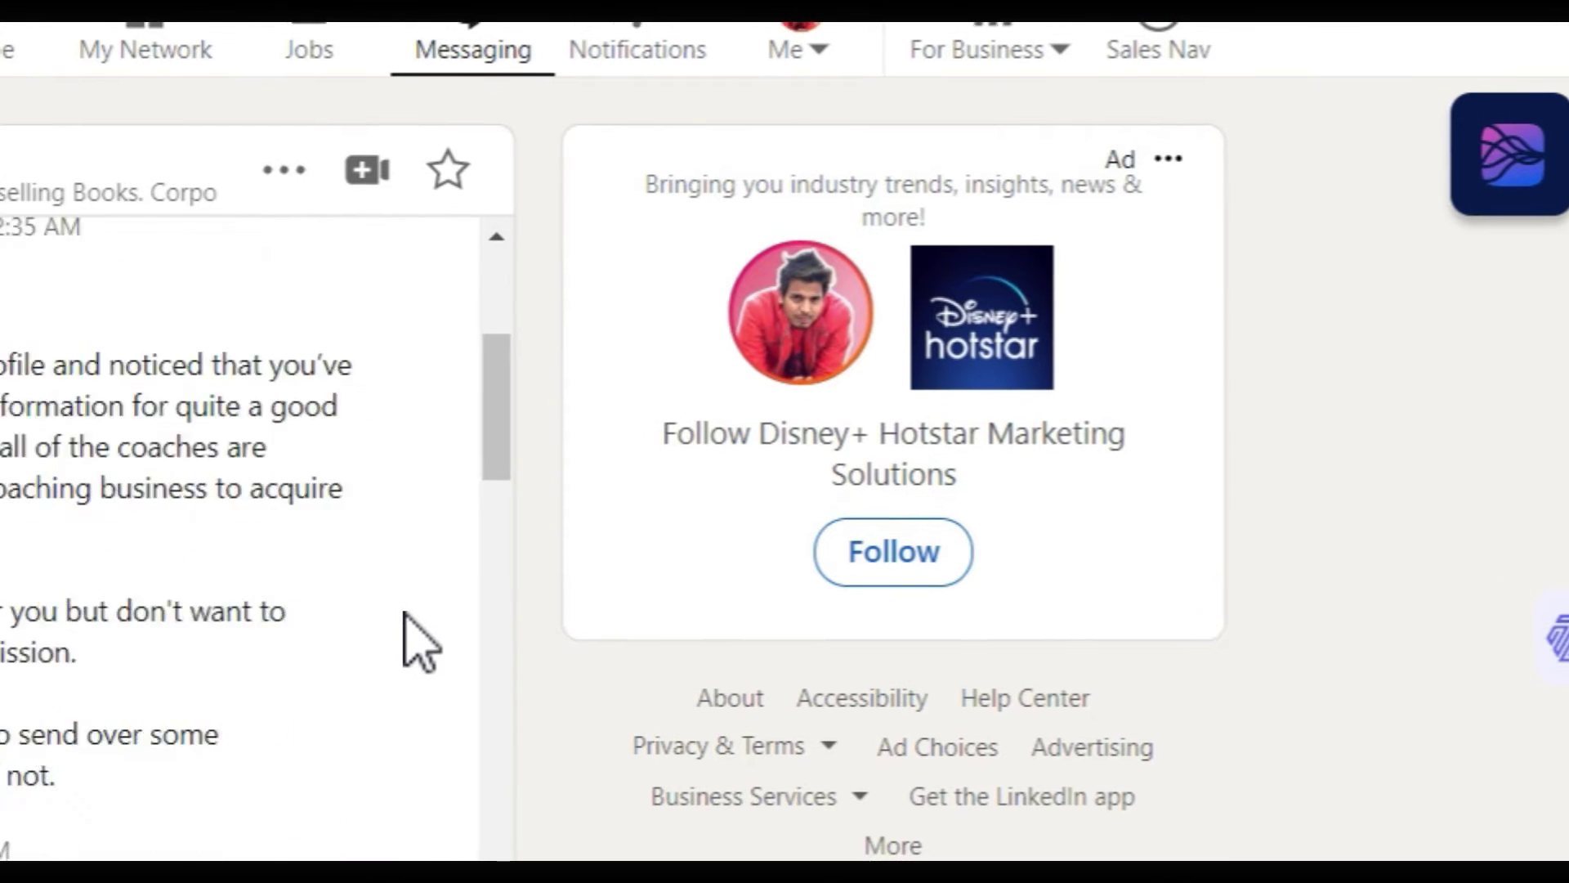
pyautogui.scroll(5, 359, 626)
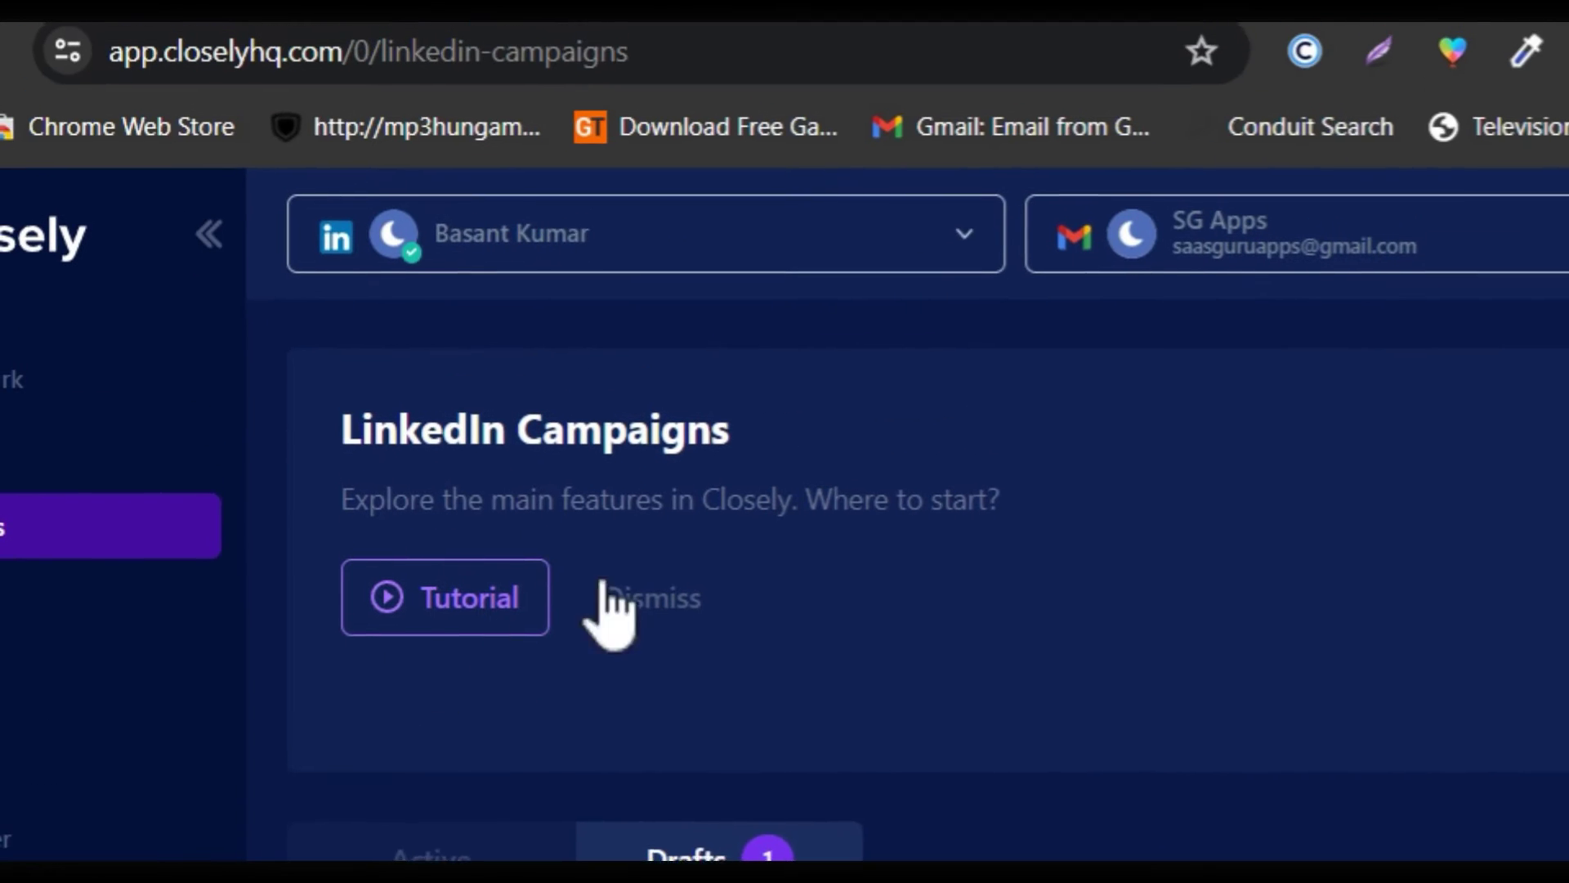
pyautogui.click(831, 13)
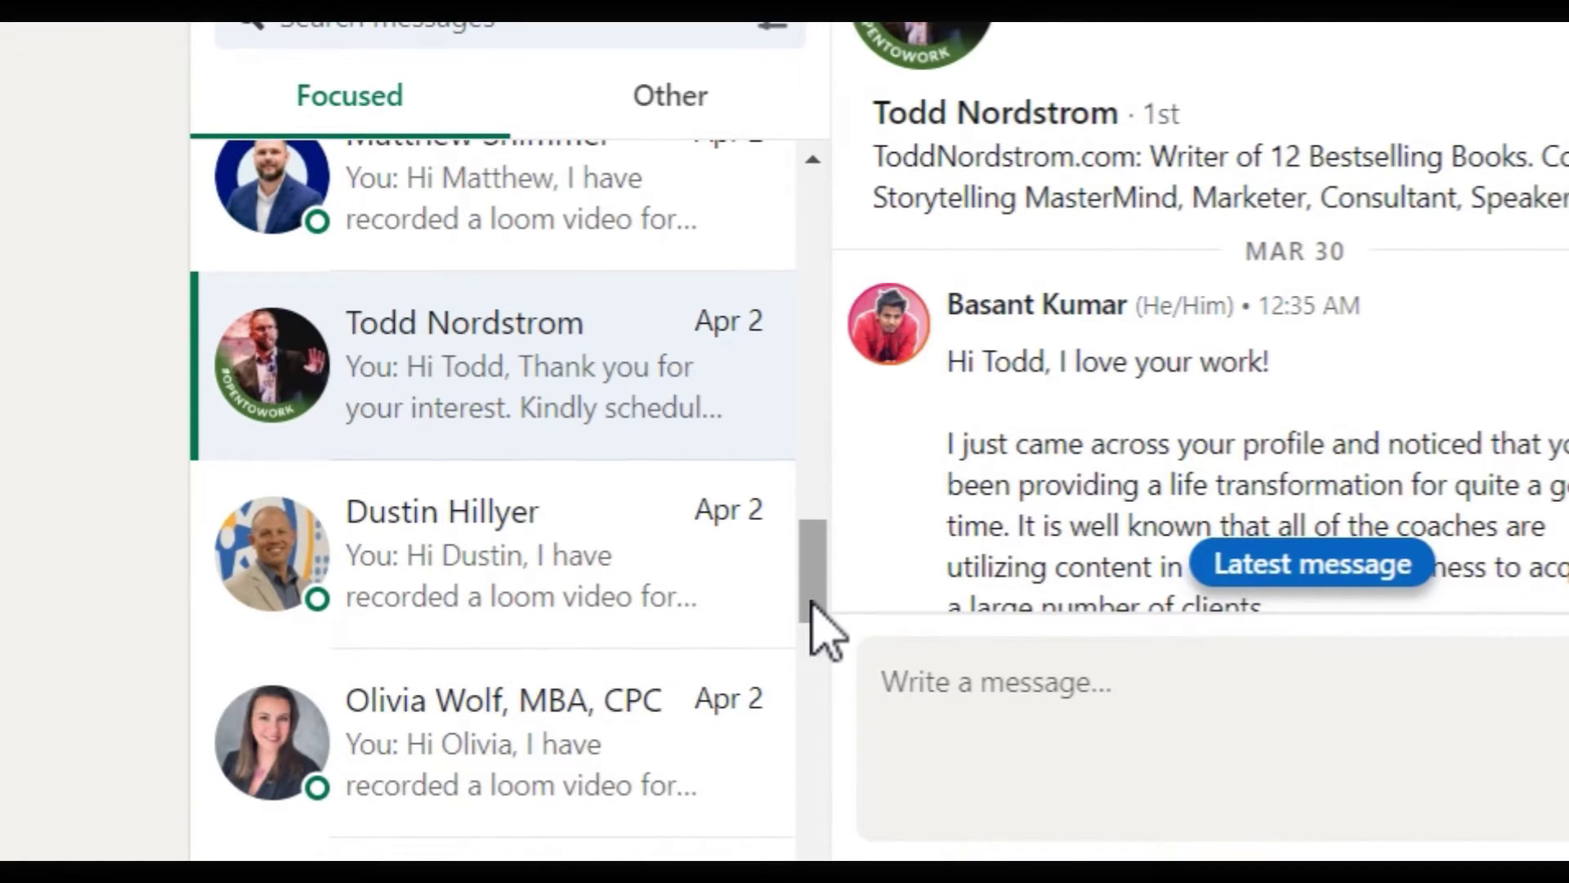
# Step: Go to the newest conversations in the Focused list and reread the open thread from the loom video message to the call-scheduling message
pyautogui.moveTo(811, 603); pyautogui.dragTo(822, 196)
pyautogui.scroll(-10, 1431, 237)
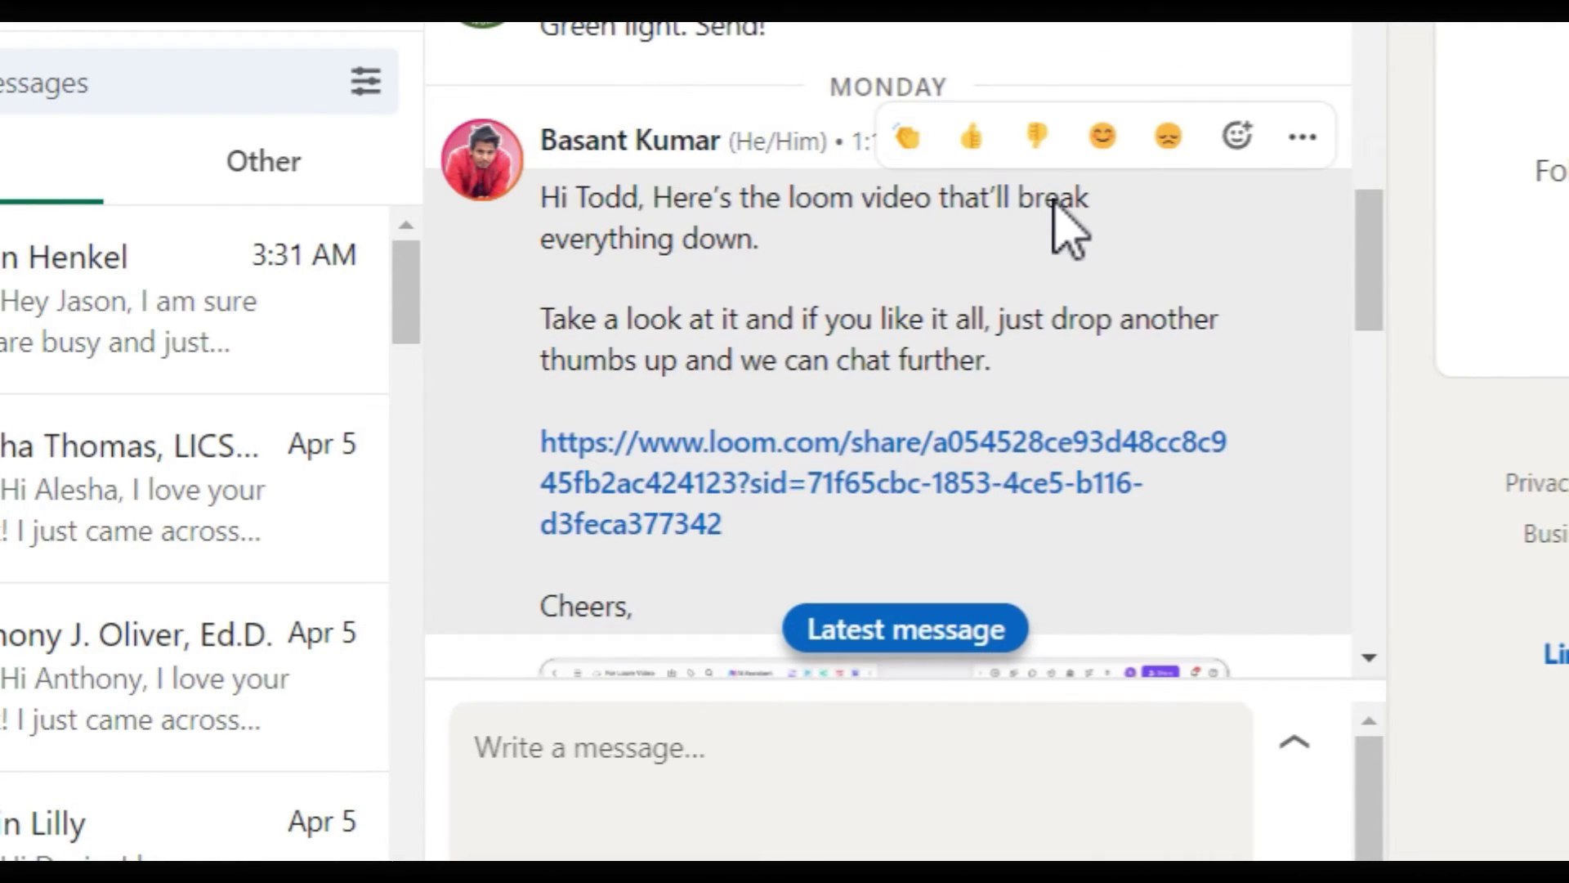
pyautogui.scroll(-10, 1062, 246)
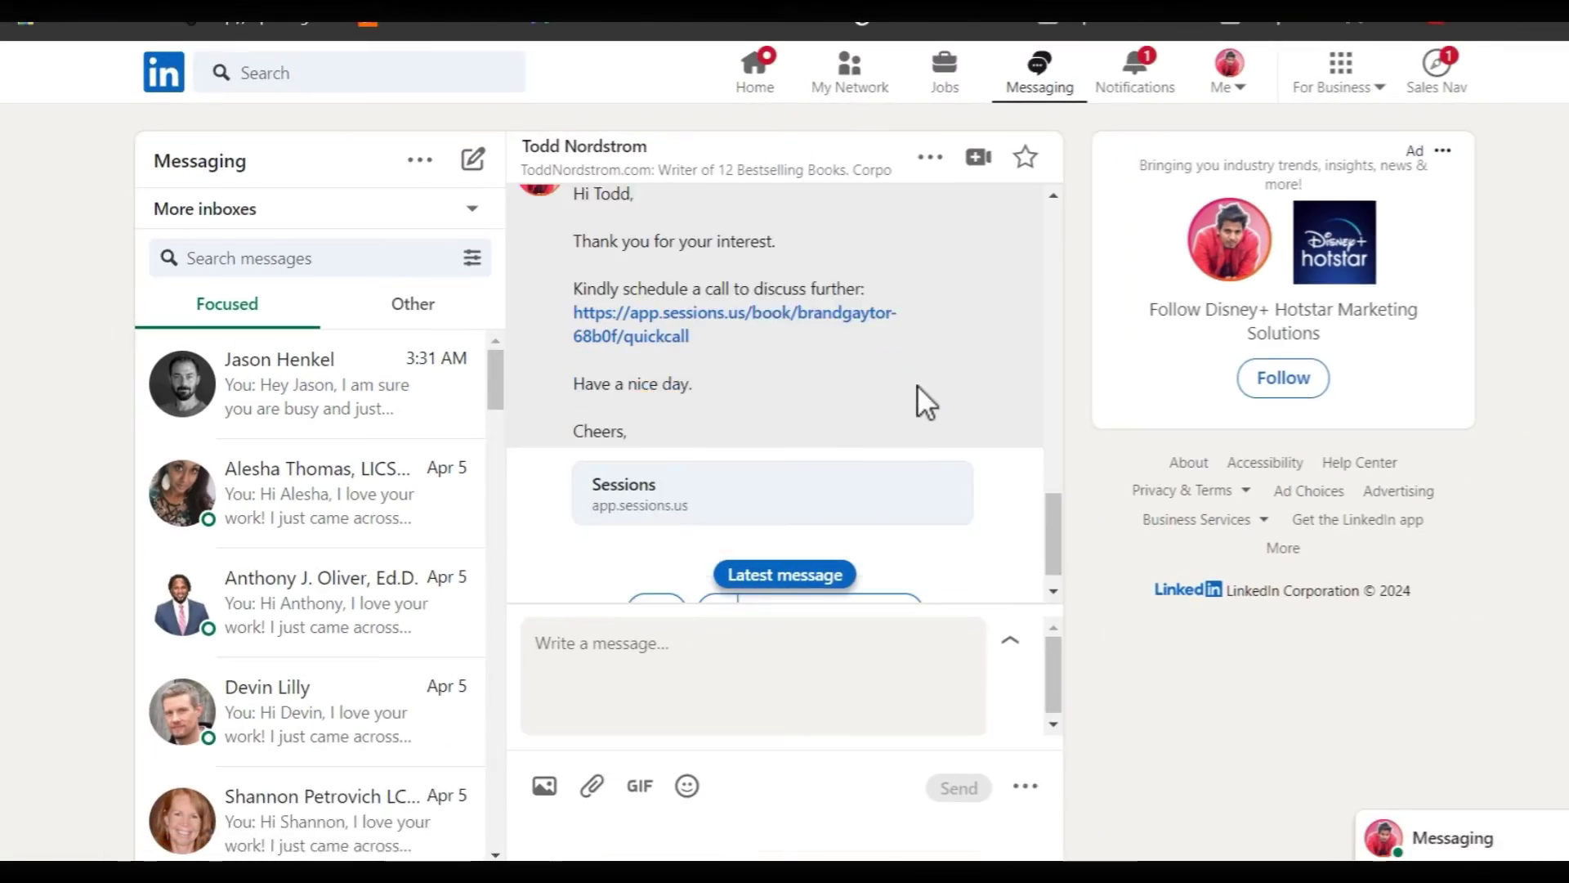
pyautogui.scroll(-2, 917, 386)
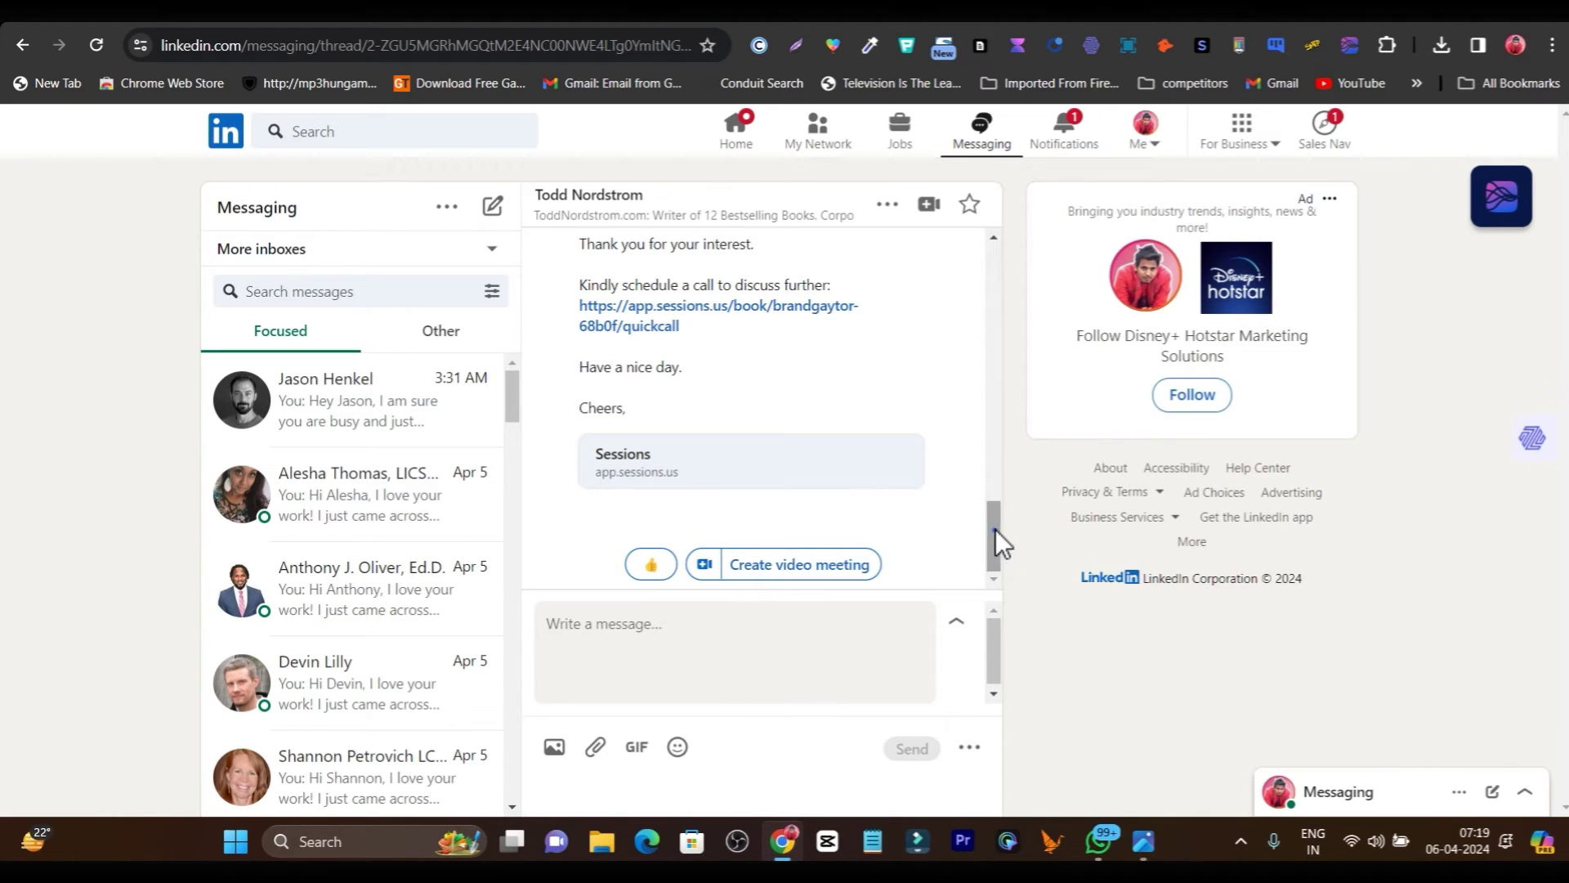
pyautogui.moveTo(995, 536); pyautogui.dragTo(991, 278)
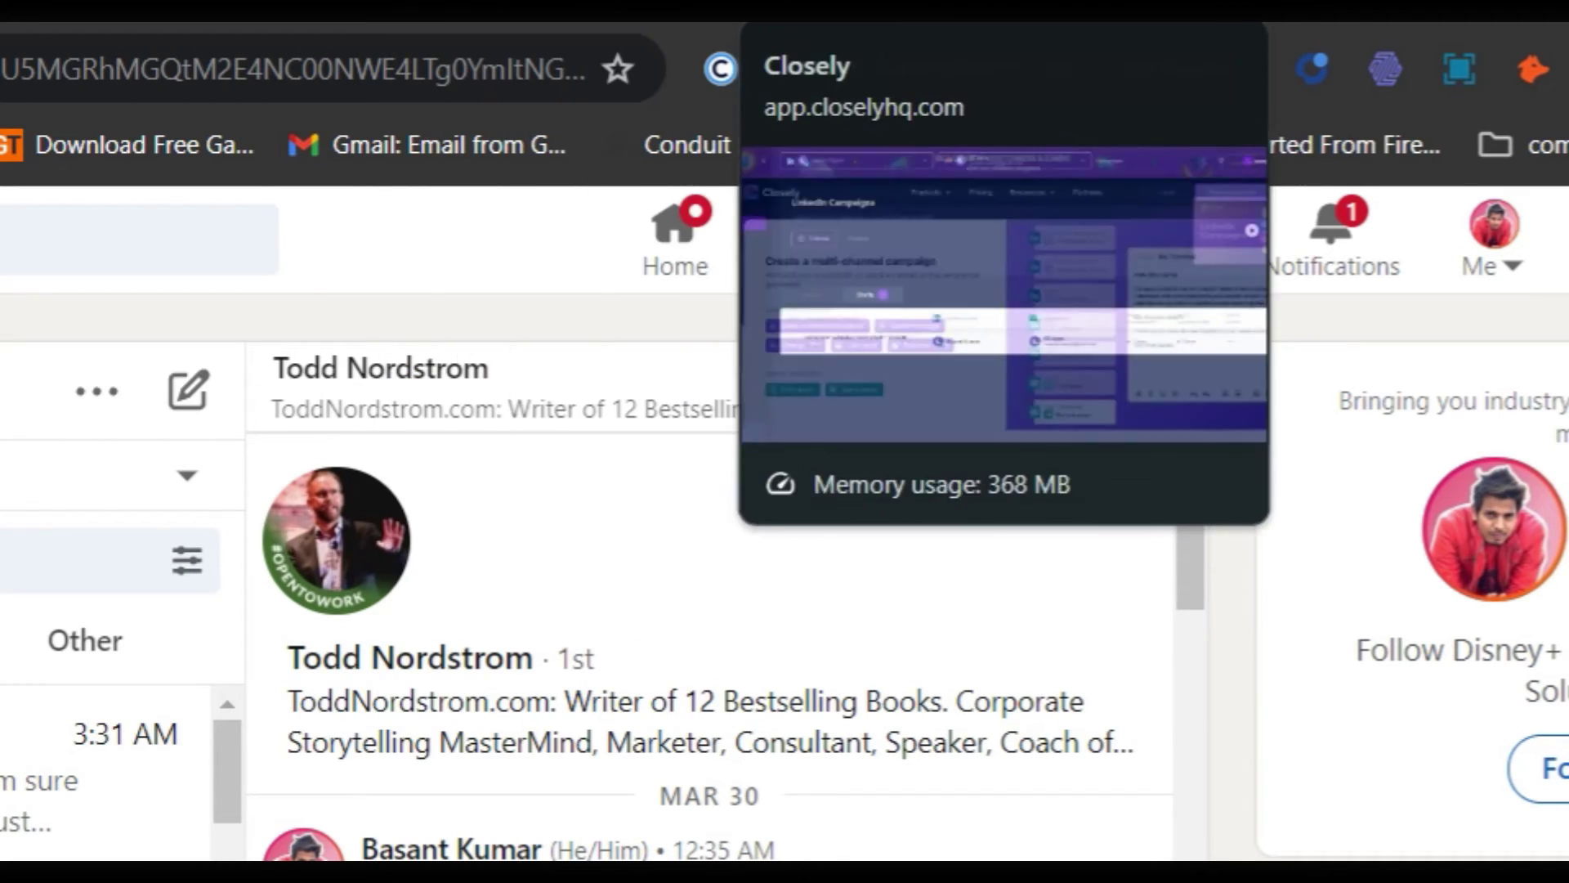
# Step: Leave LinkedIn and bring up the image of Closely's AppSumo lifetime deal page to examine the offer
pyautogui.click(817, 7)
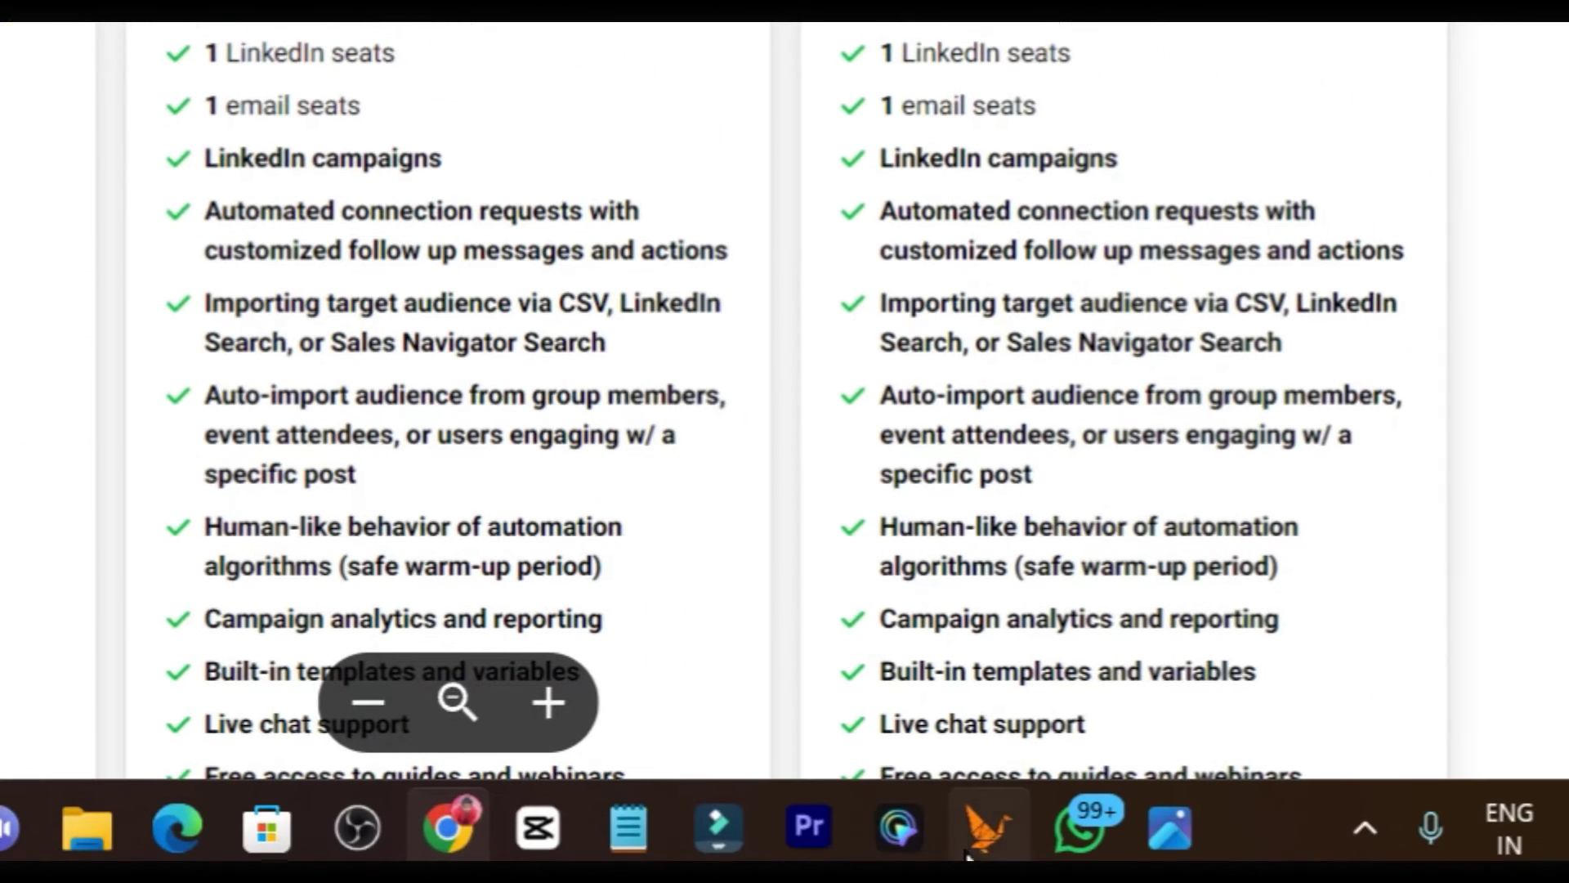
pyautogui.click(1174, 830)
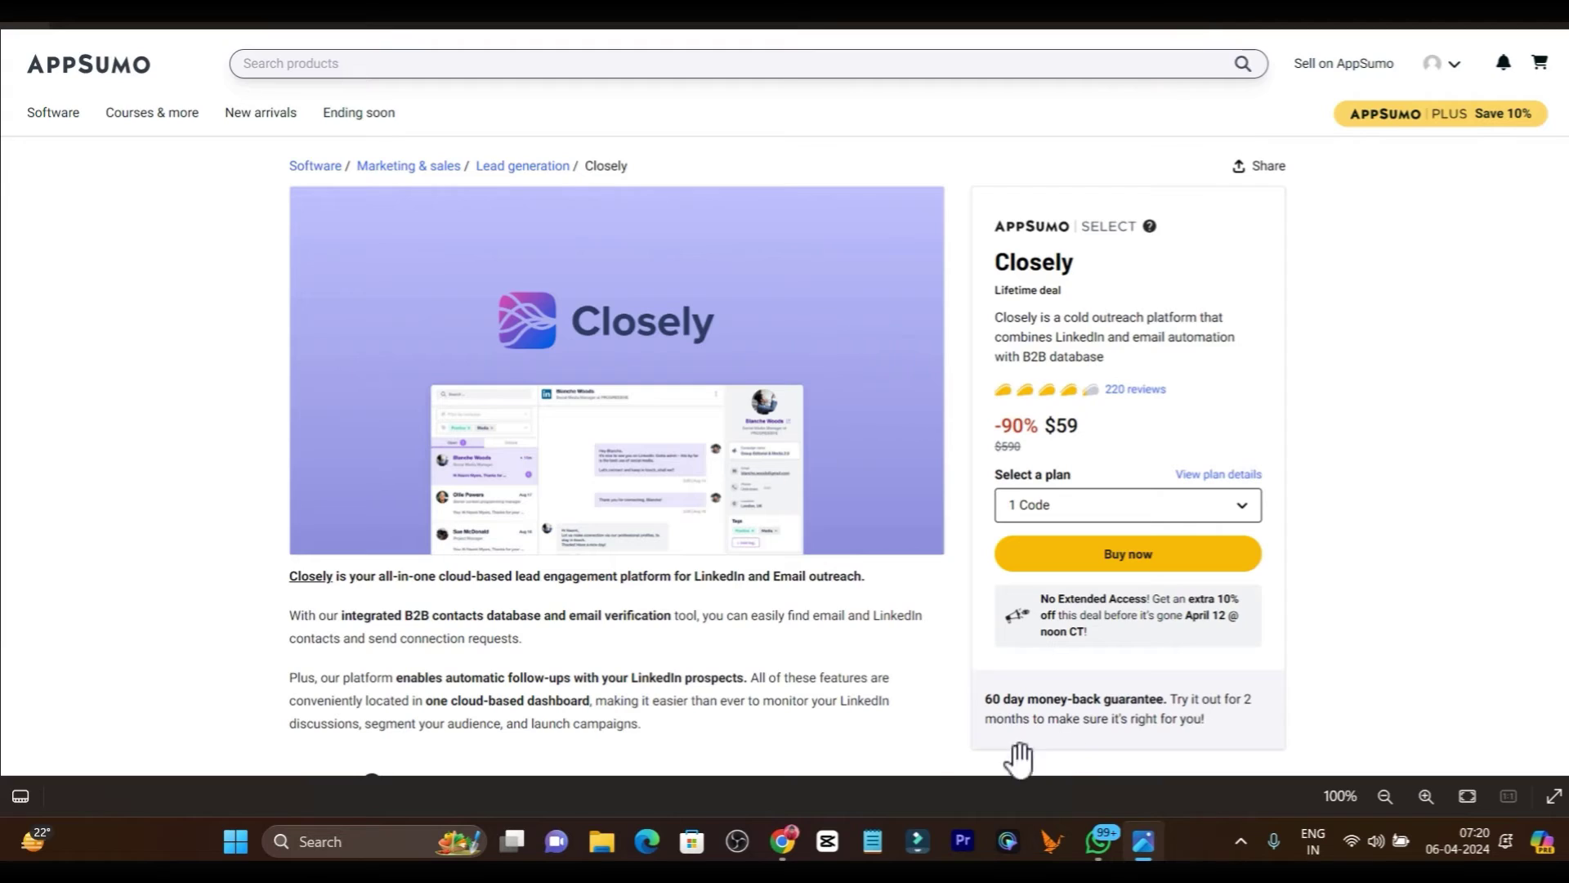
pyautogui.moveTo(783, 854)
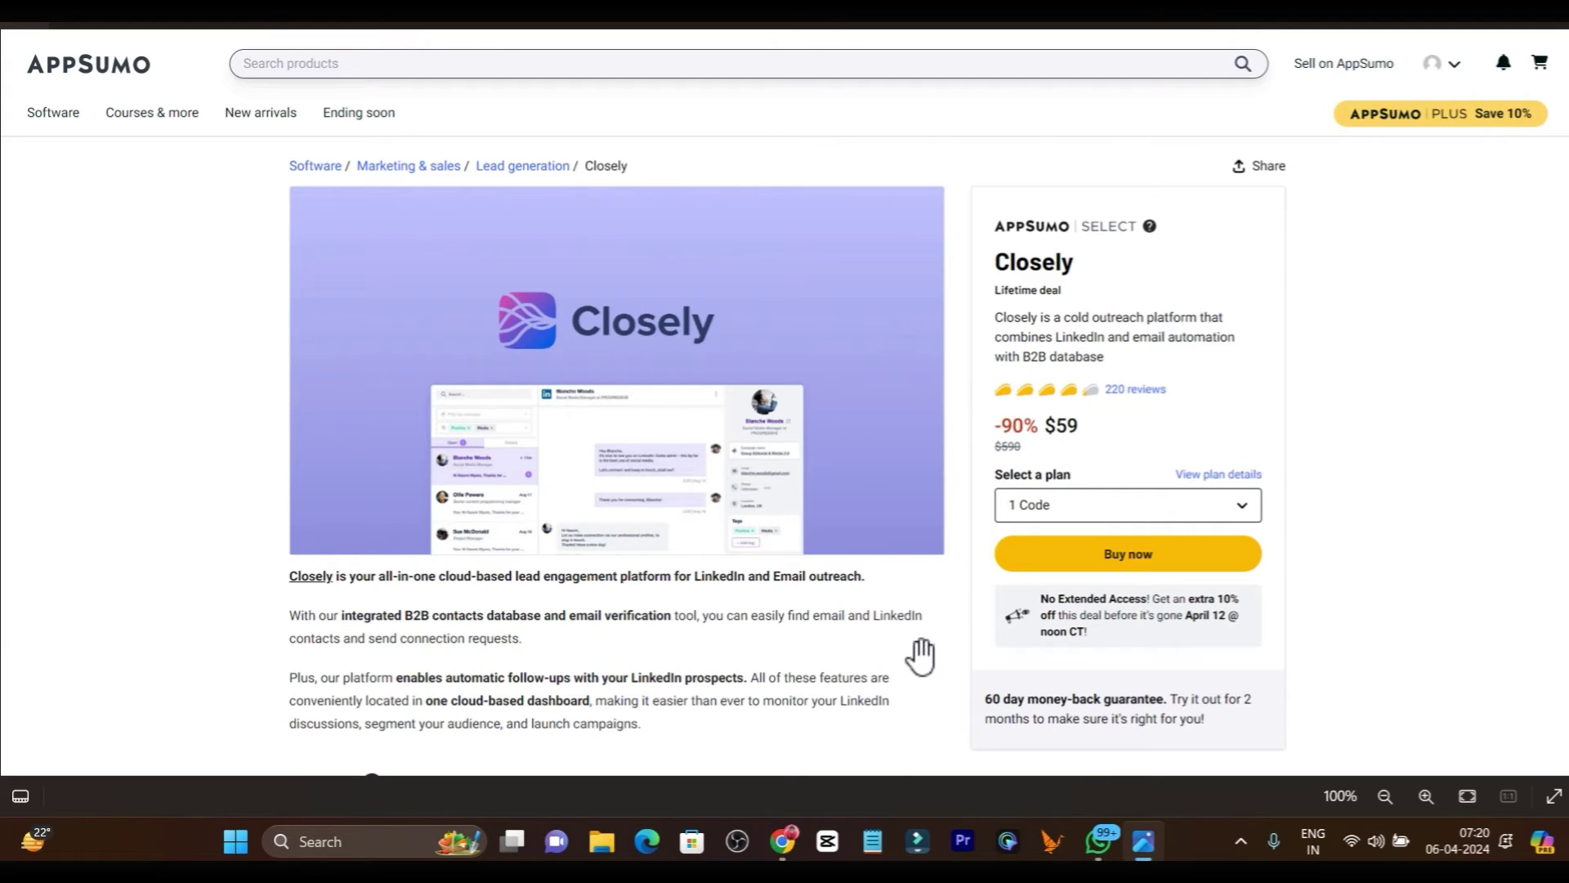
# Step: Switch to the Closely plan comparison in Google Drive and examine the prices, credits and features of Plans 1, 2 and 3
pyautogui.click(781, 736)
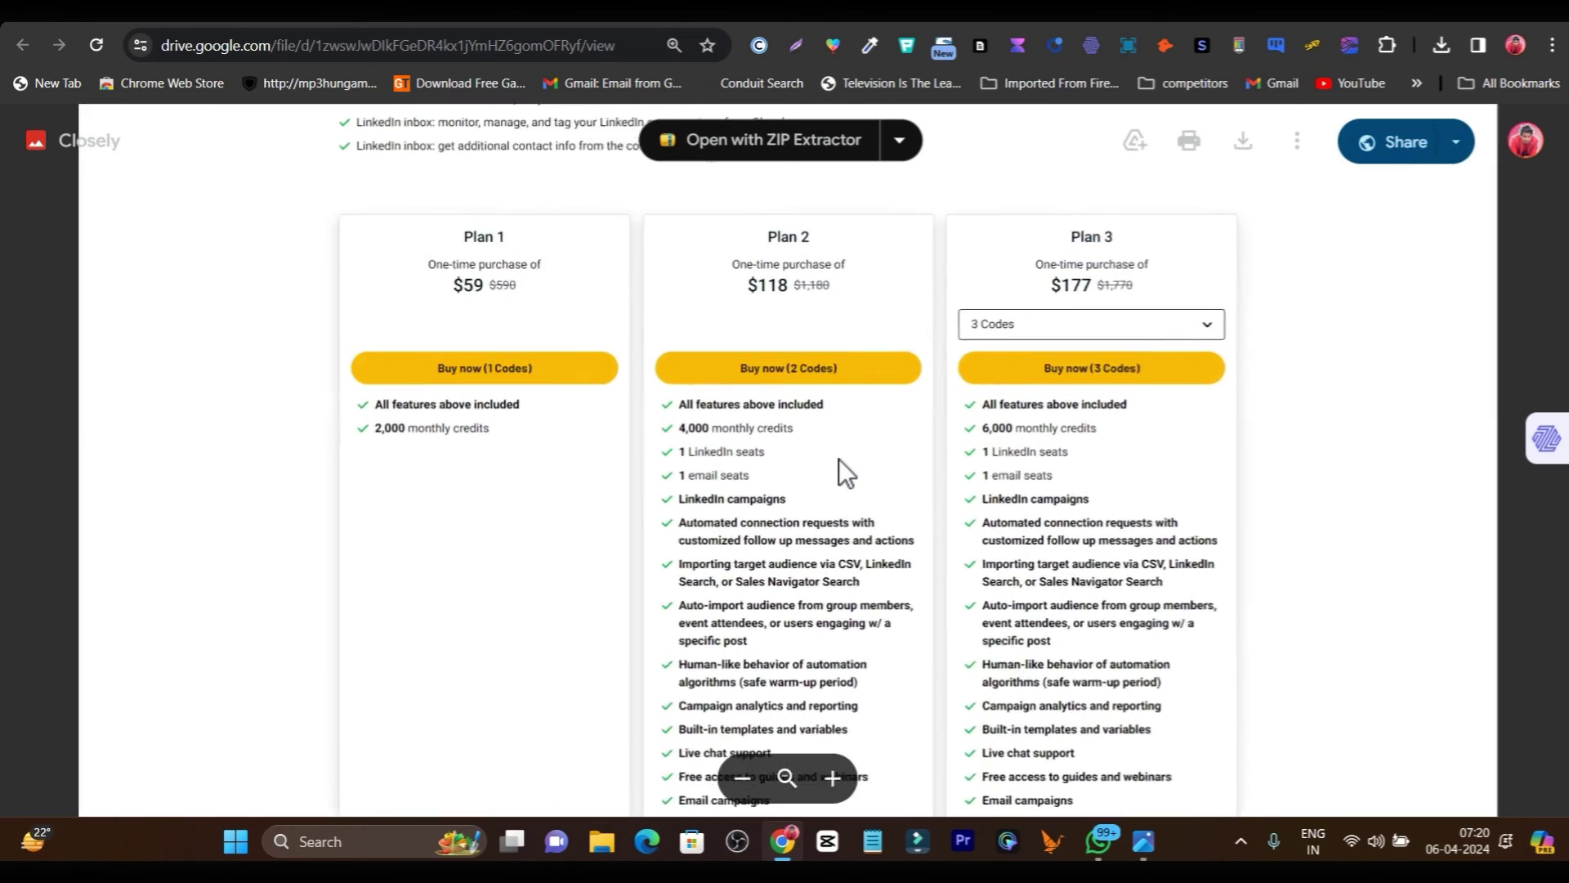
pyautogui.scroll(3, 839, 459)
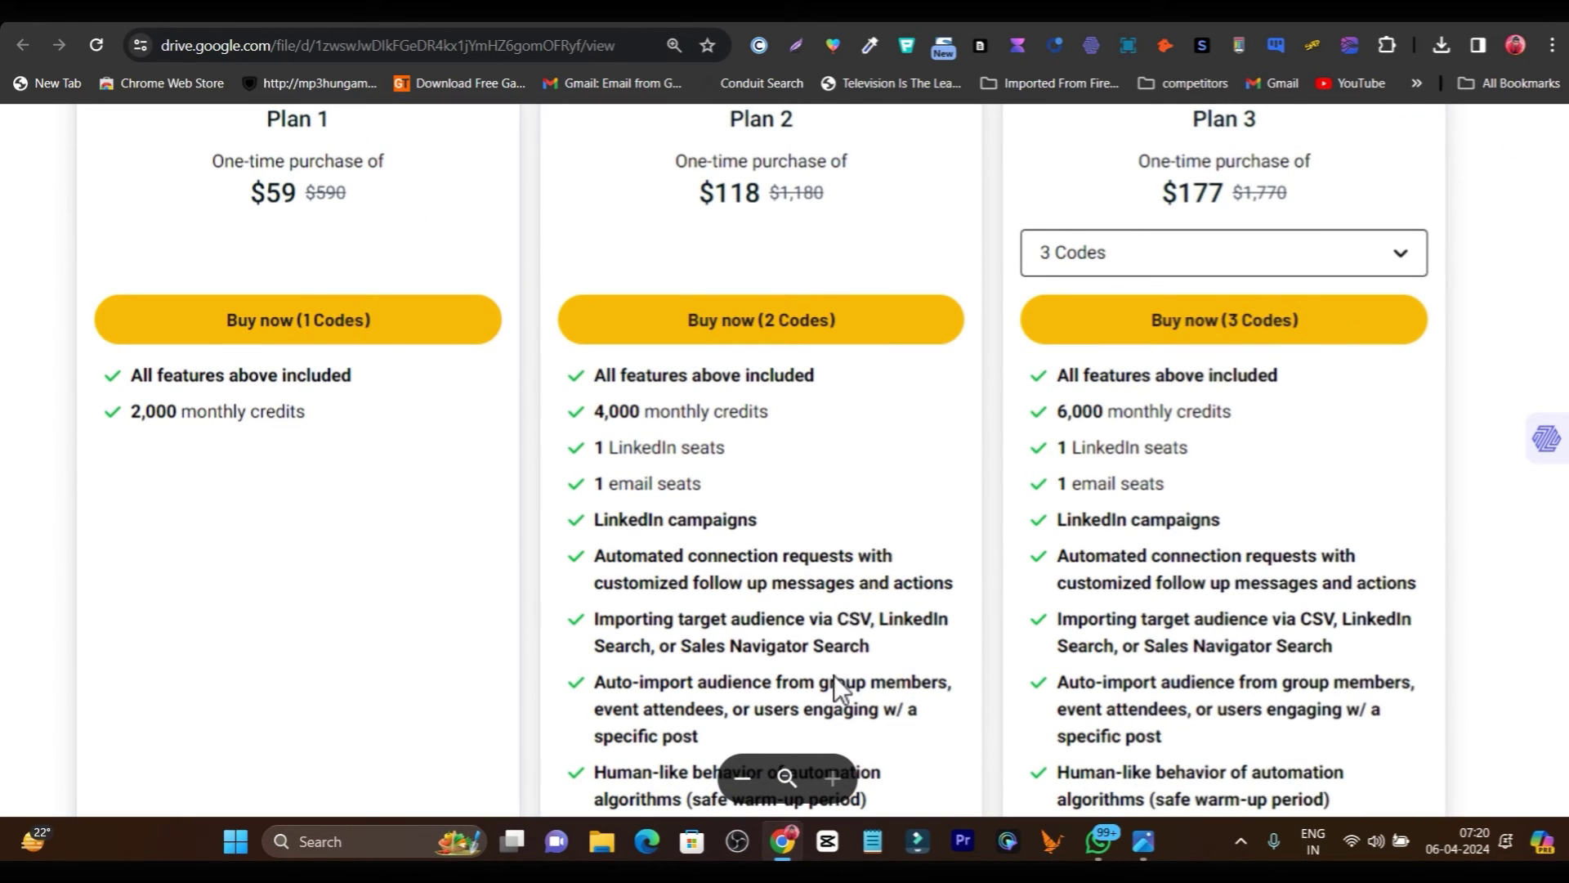
pyautogui.moveTo(834, 678); pyautogui.dragTo(830, 456)
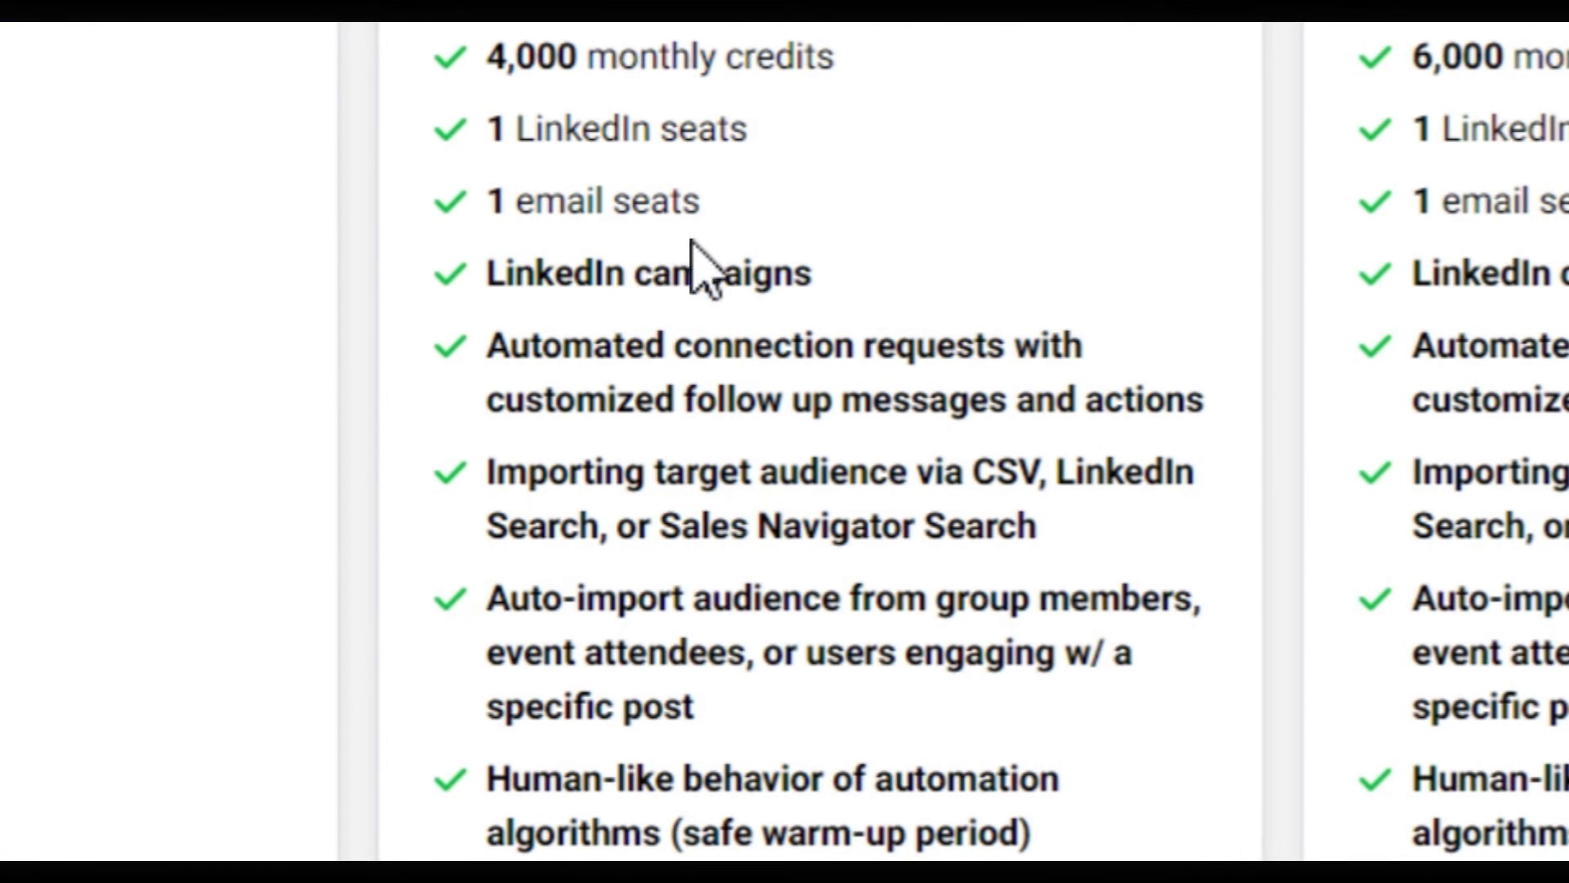
pyautogui.moveTo(883, 417); pyautogui.dragTo(879, 302)
pyautogui.moveTo(834, 666); pyautogui.dragTo(847, 357)
pyautogui.moveTo(867, 609); pyautogui.dragTo(855, 443)
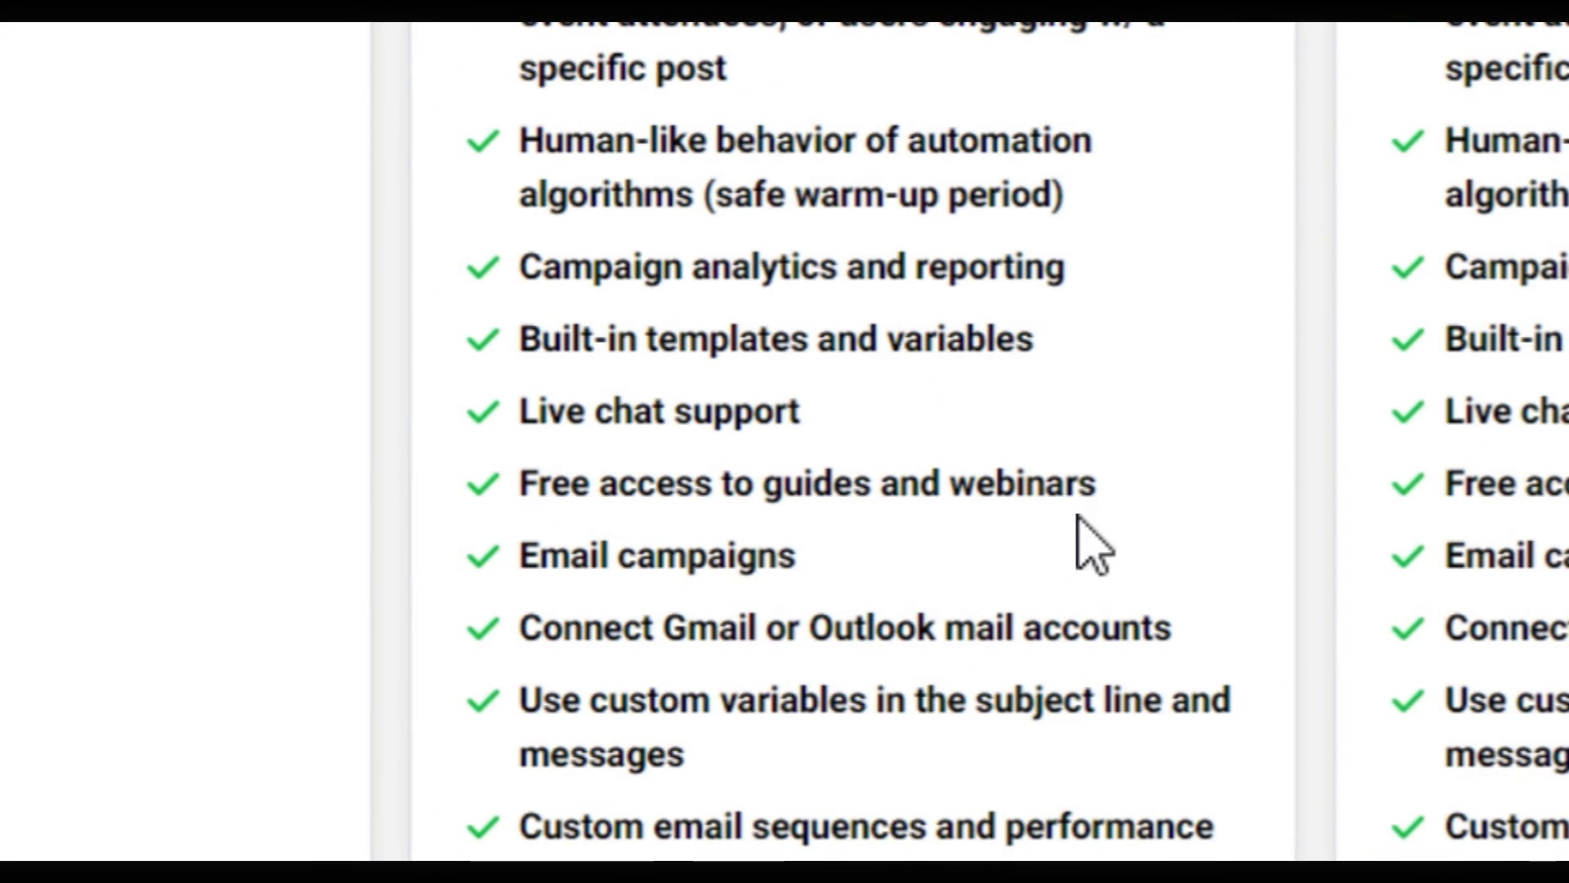
pyautogui.scroll(-1, 690, 655)
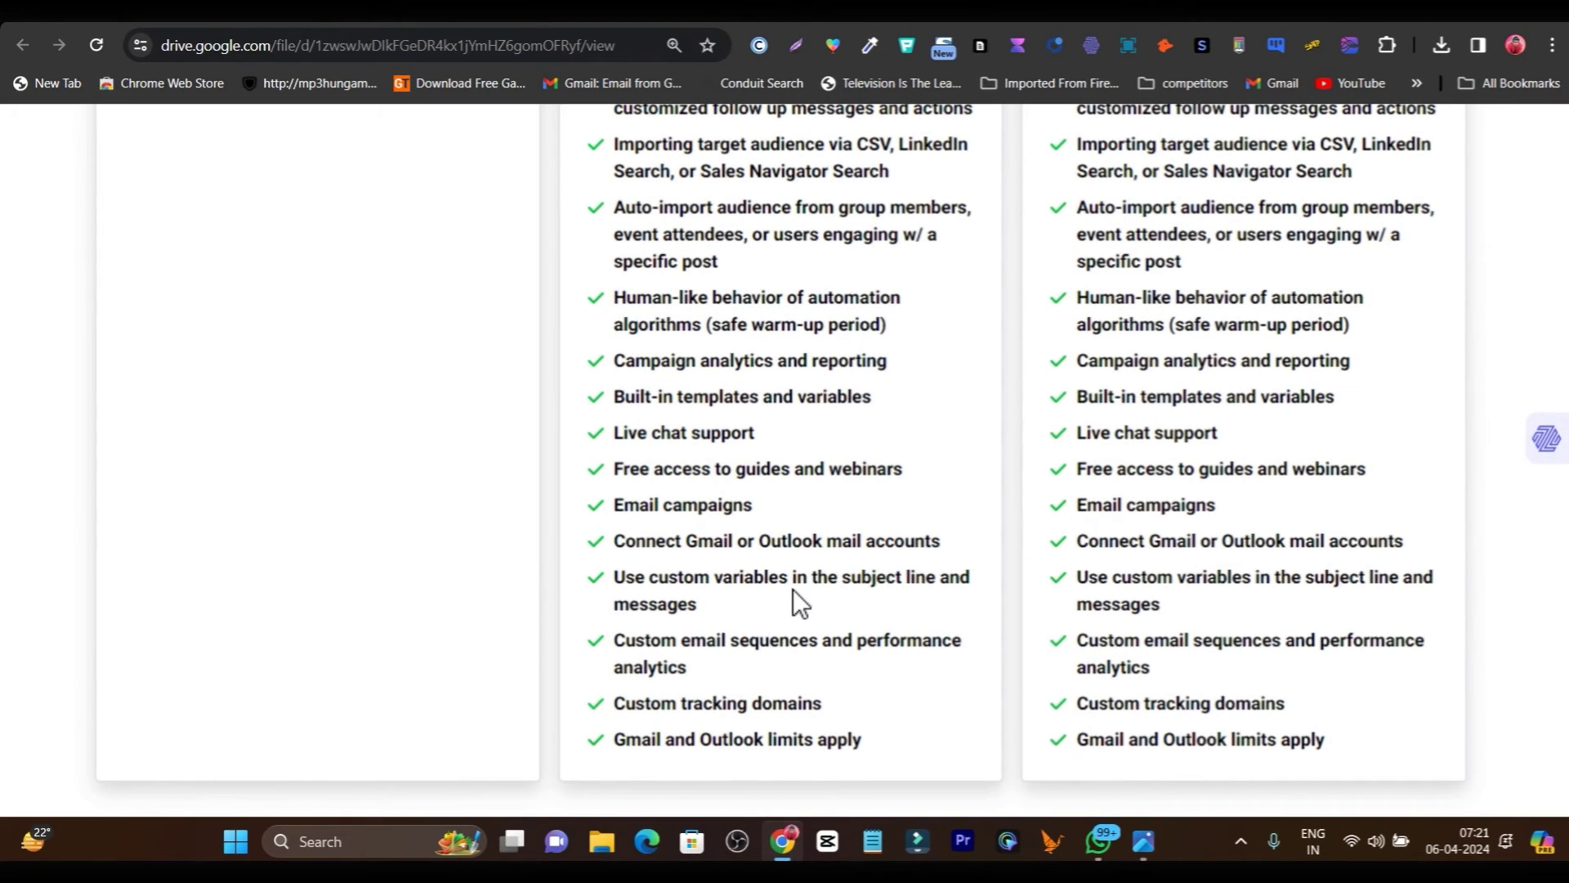
pyautogui.moveTo(896, 439); pyautogui.dragTo(894, 718)
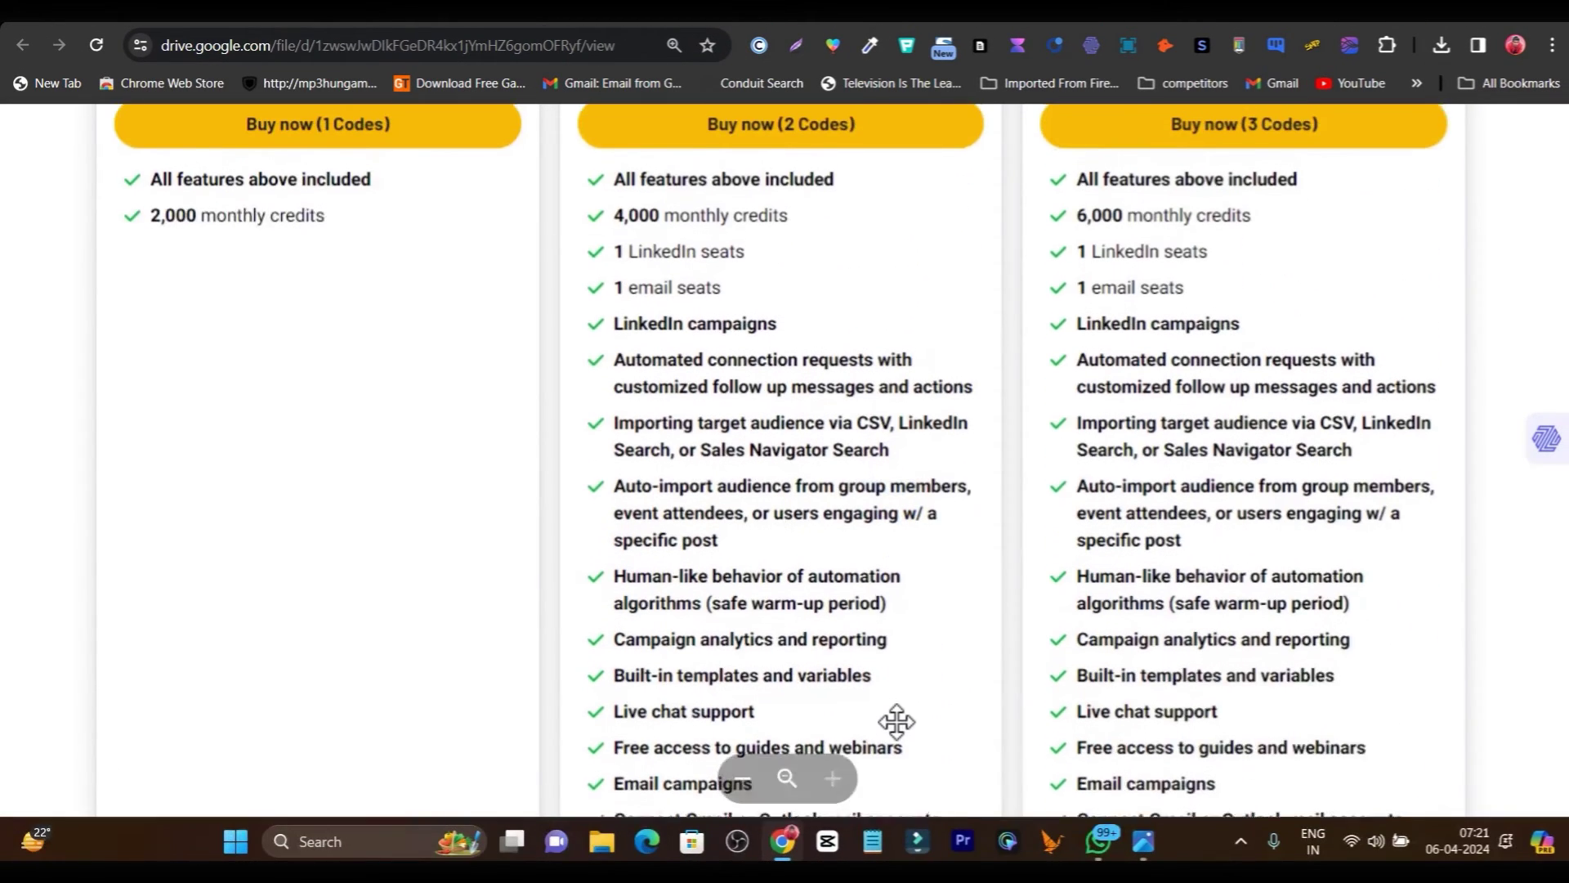